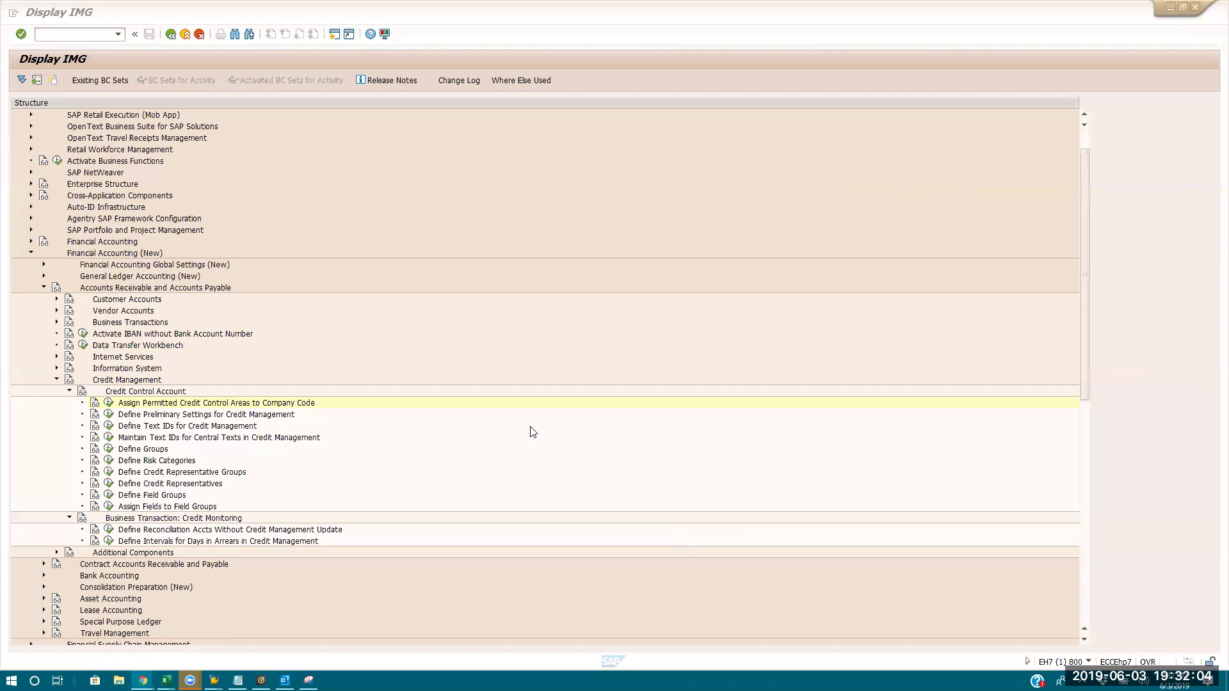
# - Open the permitted credit control areas per company code and check the existing entries for company code 1000
pyautogui.click(110, 403)
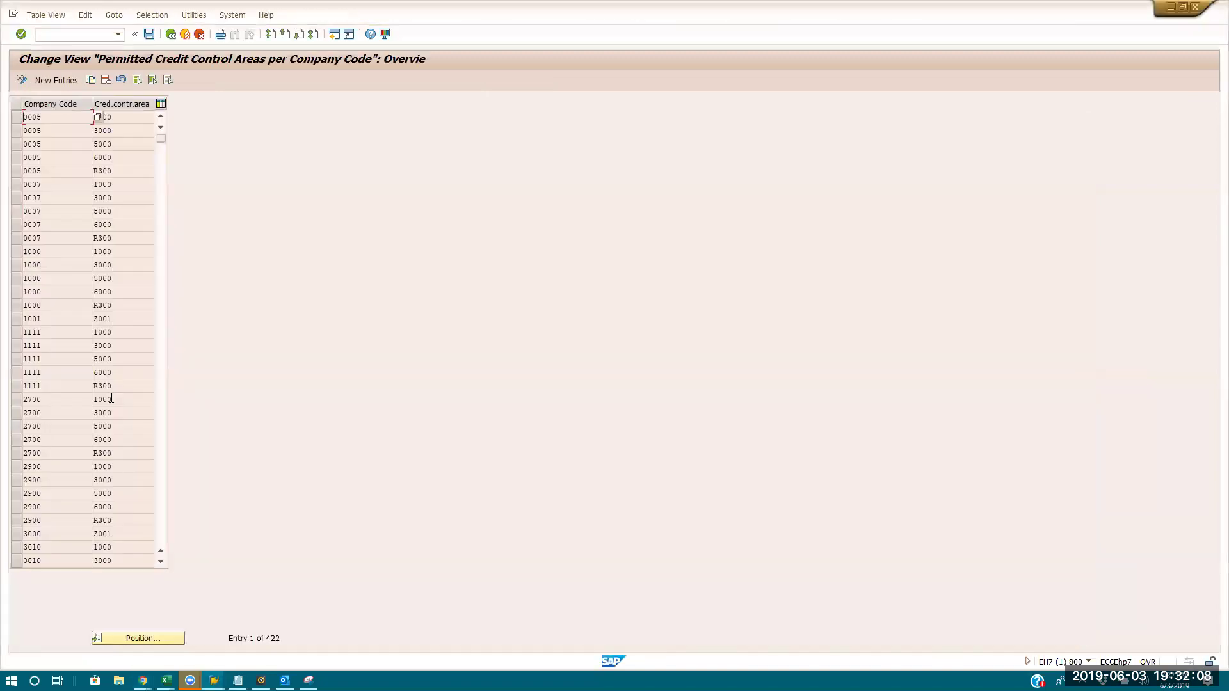
pyautogui.click(56, 251)
pyautogui.click(125, 252)
pyautogui.doubleClick(122, 279)
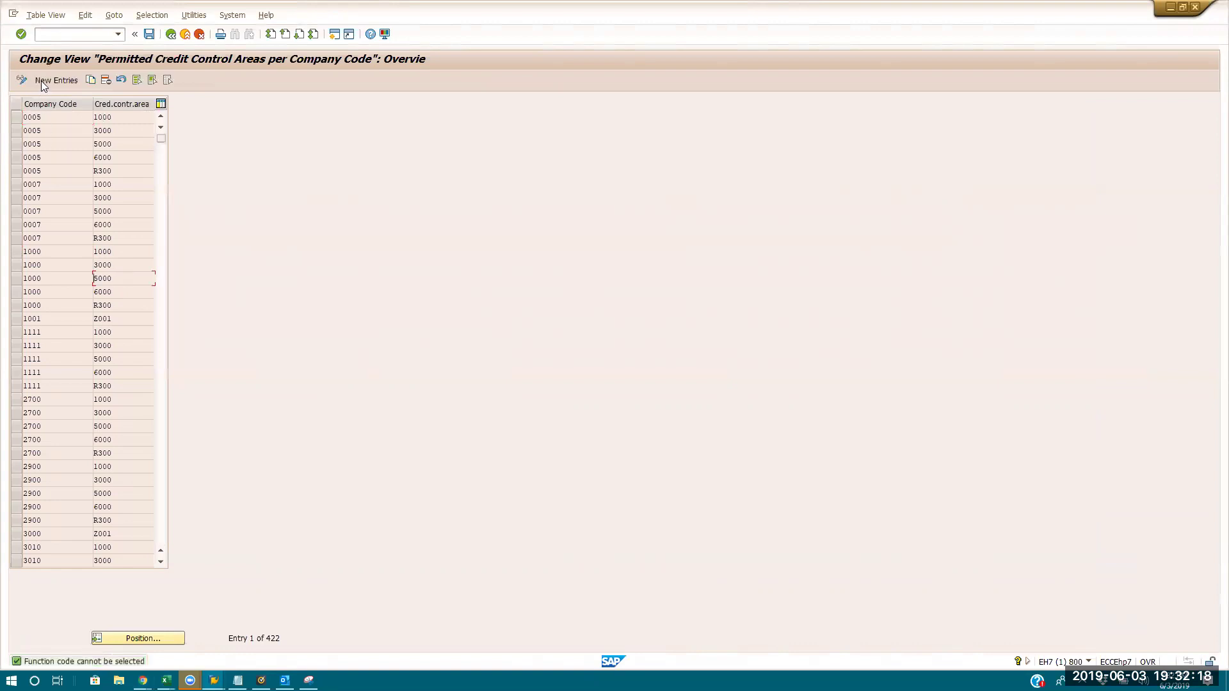
pyautogui.click(16, 264)
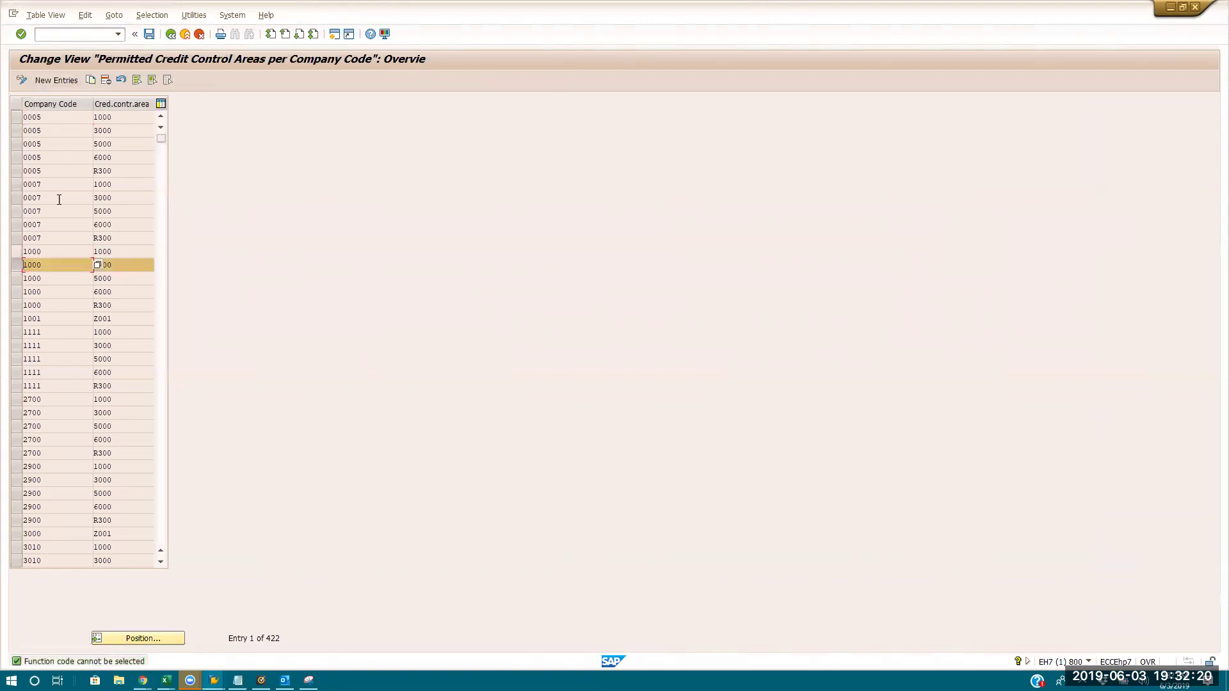
# - Add a new entry assigning credit control area 9000 to company code 1000
pyautogui.click(64, 81)
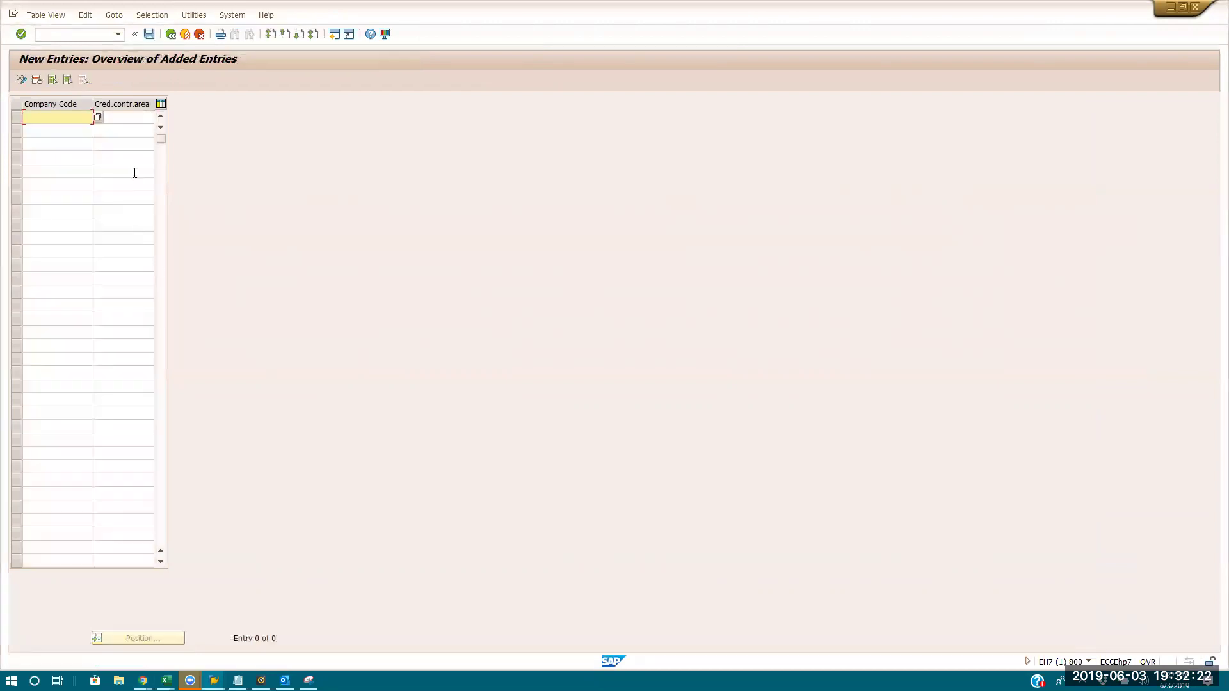
pyautogui.write('1000')
pyautogui.click(124, 116)
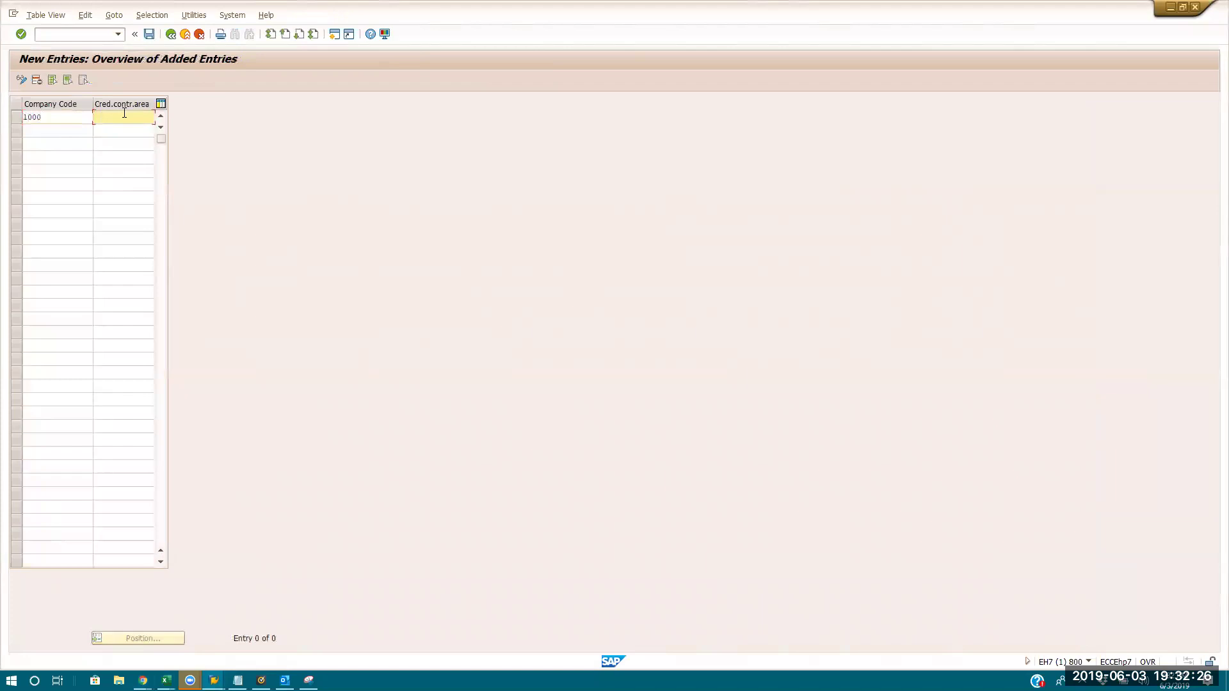
pyautogui.write('9000')
pyautogui.press('Return')
# - Save the new assignment under the Training Batch April 2019 customizing request and return to the IMG structure
pyautogui.click(149, 34)
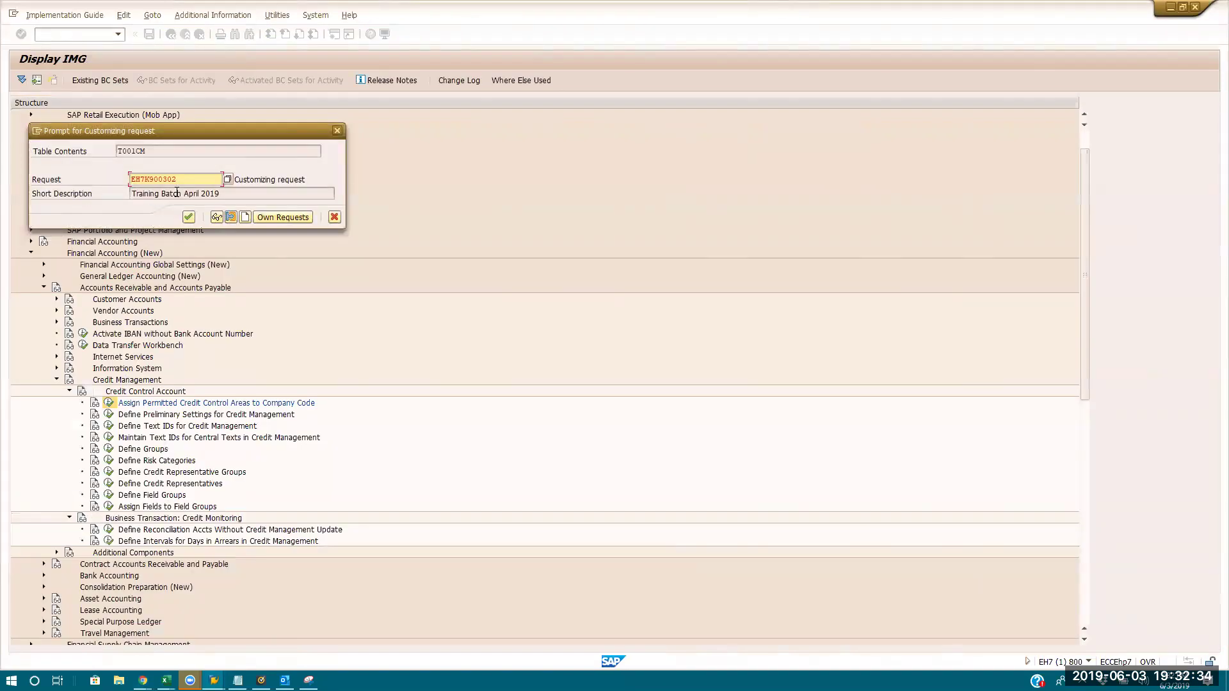
pyautogui.click(189, 217)
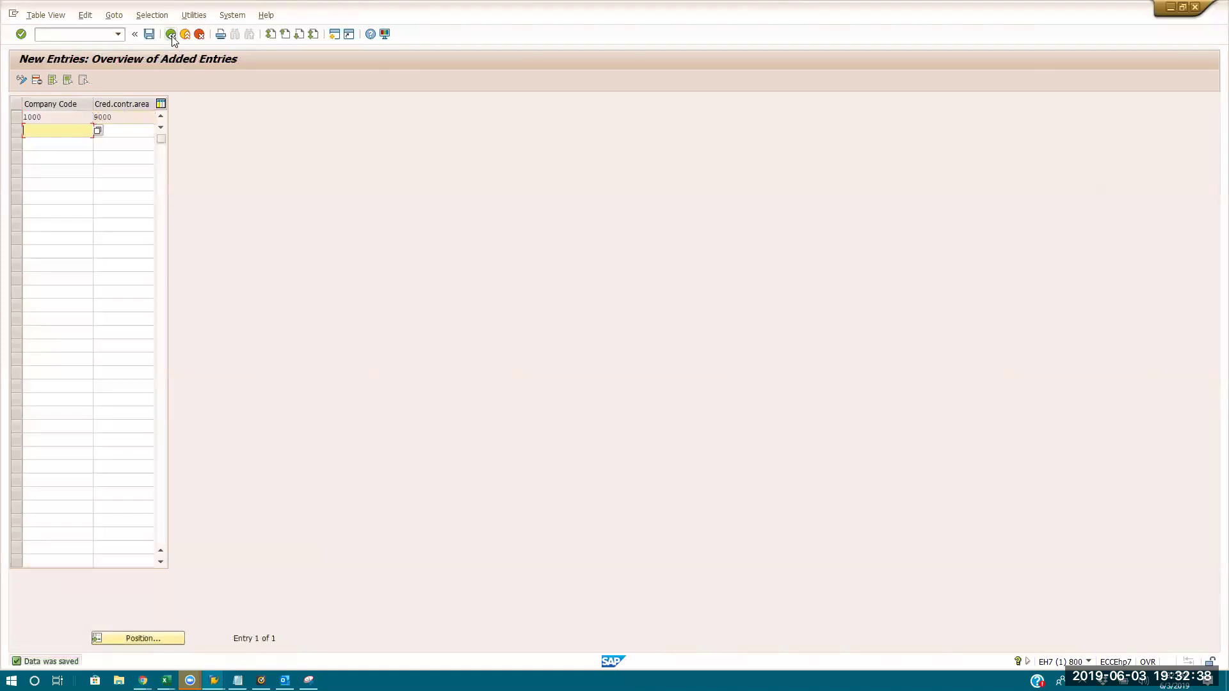
pyautogui.click(172, 37)
pyautogui.click(171, 36)
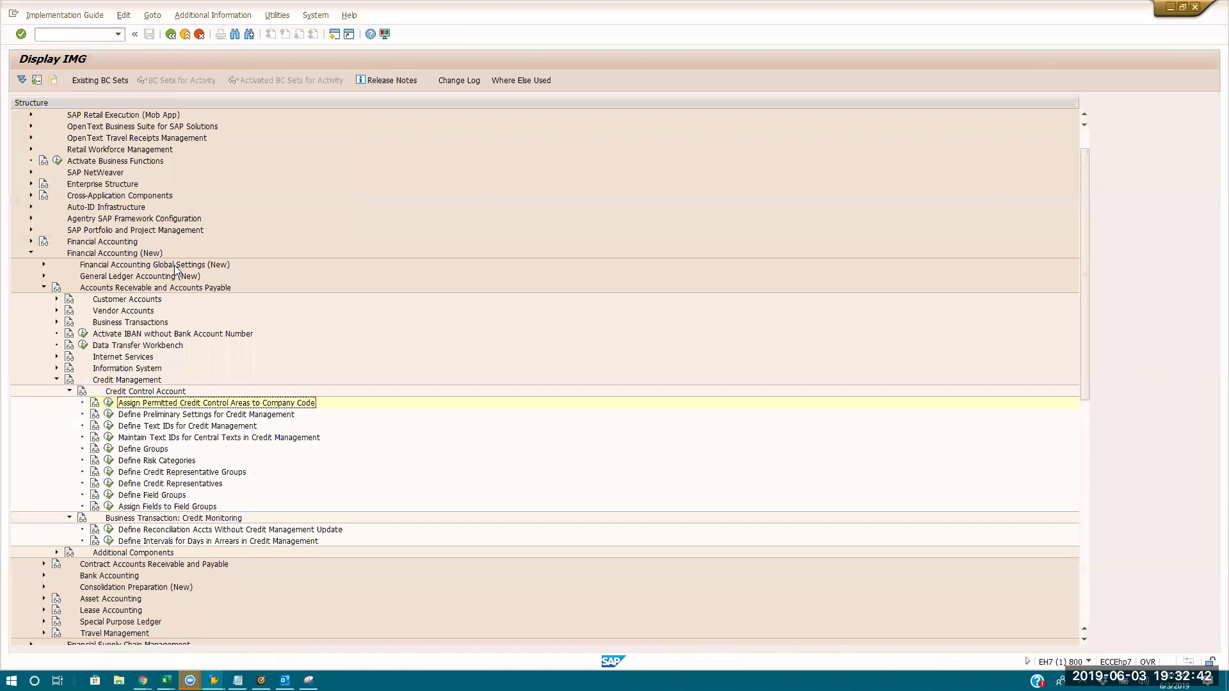
# - Examine the preliminary settings for credit management and the text IDs defined for it
pyautogui.click(110, 416)
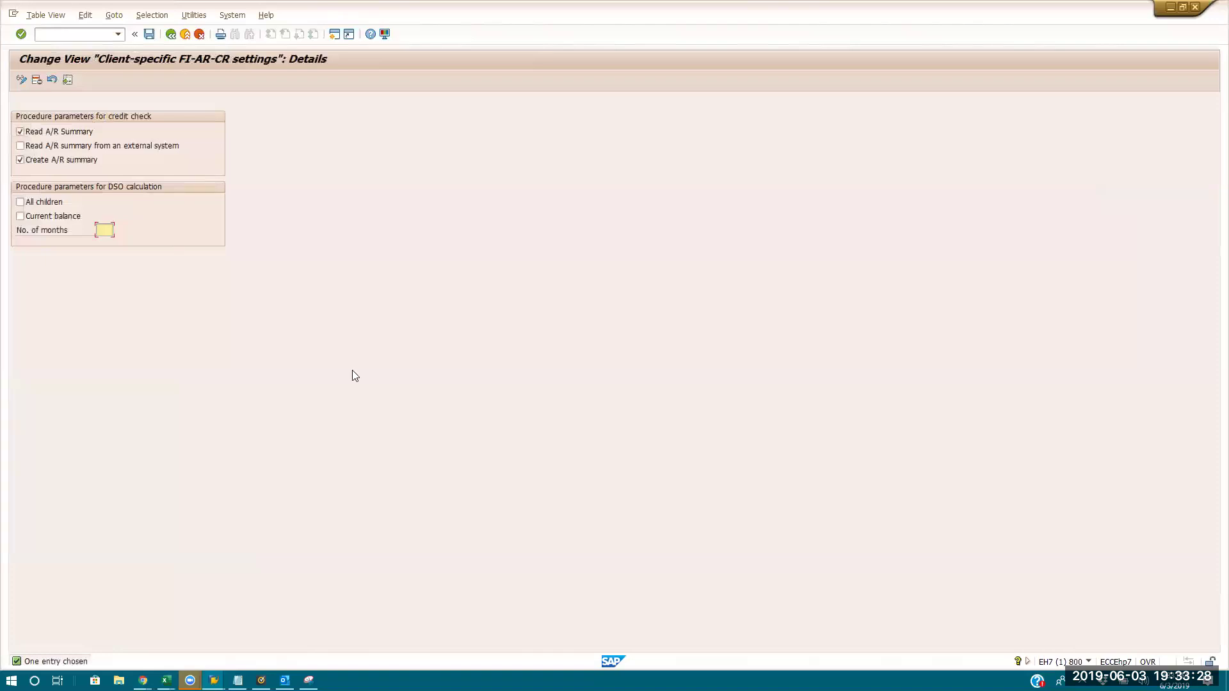
pyautogui.hotkey('alt', 'Tab')
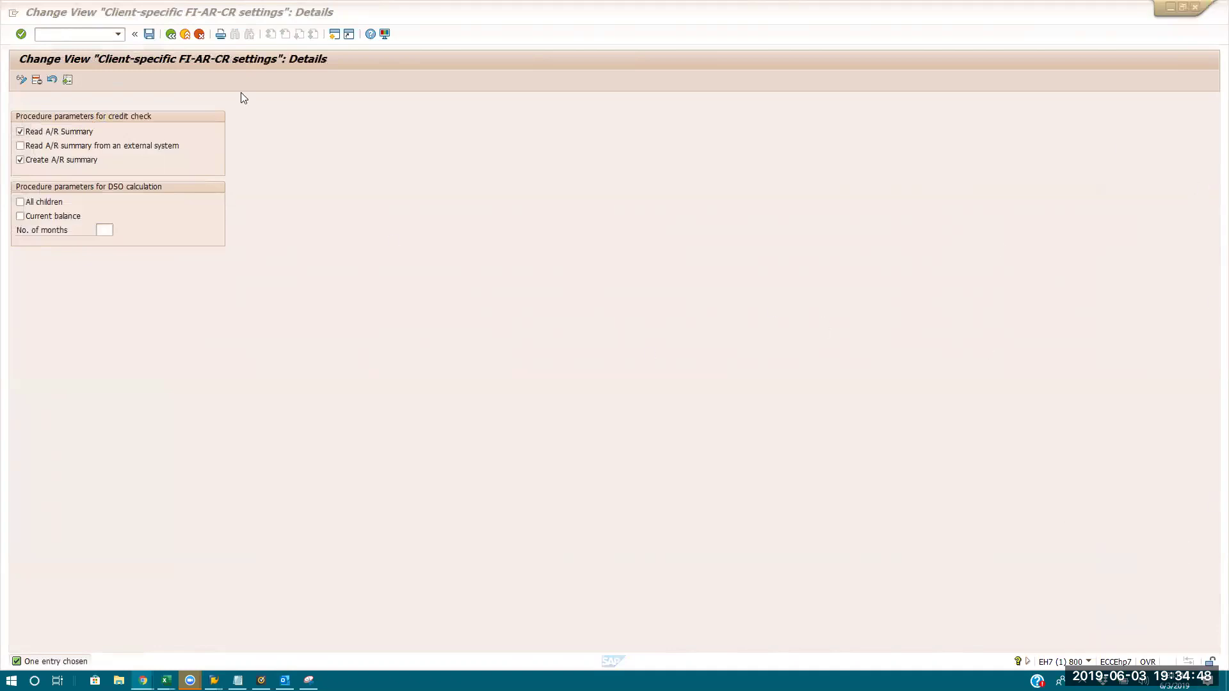
pyautogui.click(172, 35)
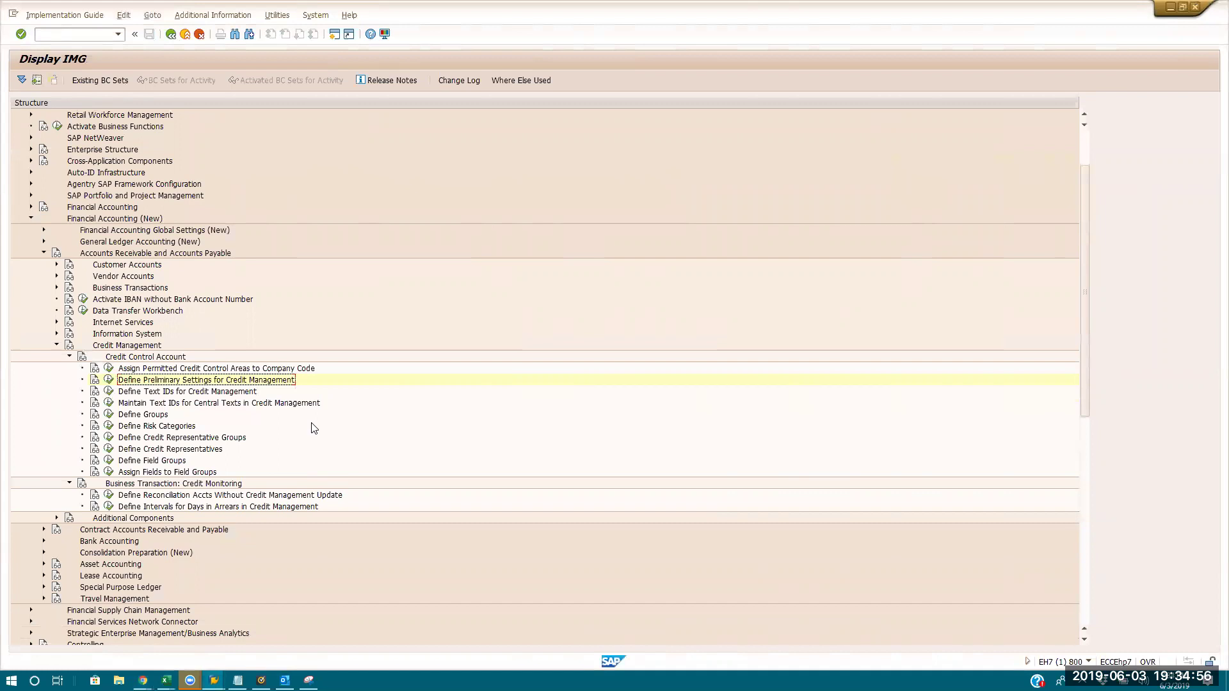
pyautogui.click(107, 391)
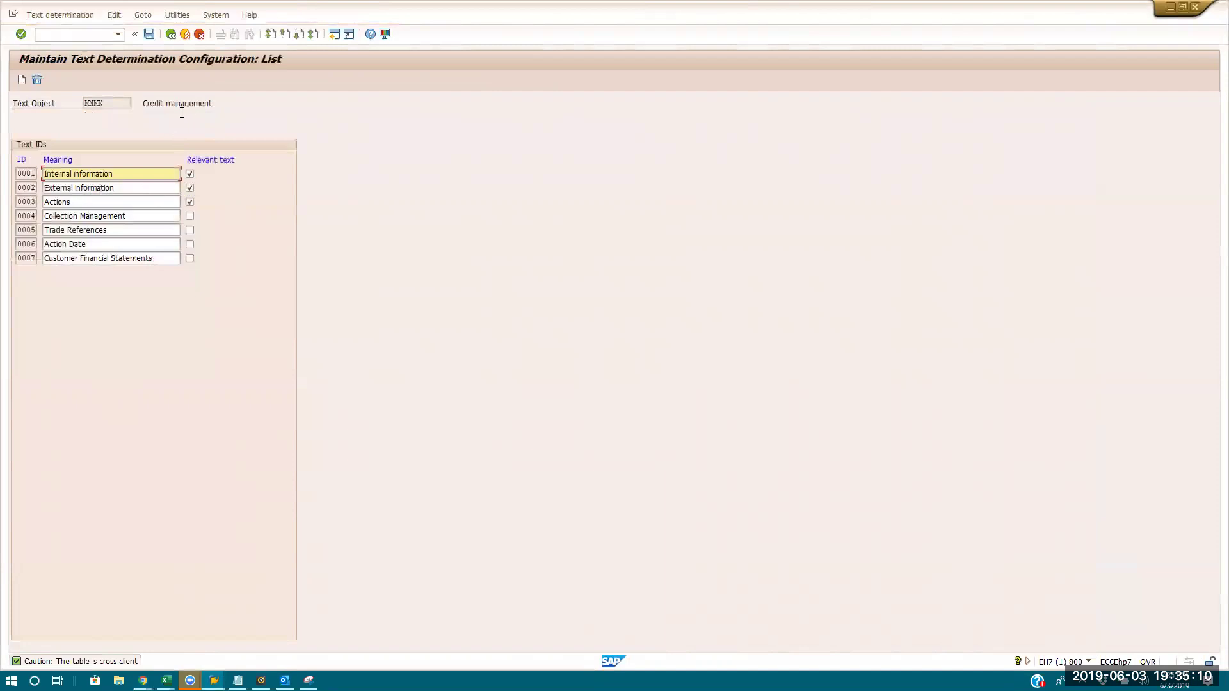
pyautogui.click(185, 37)
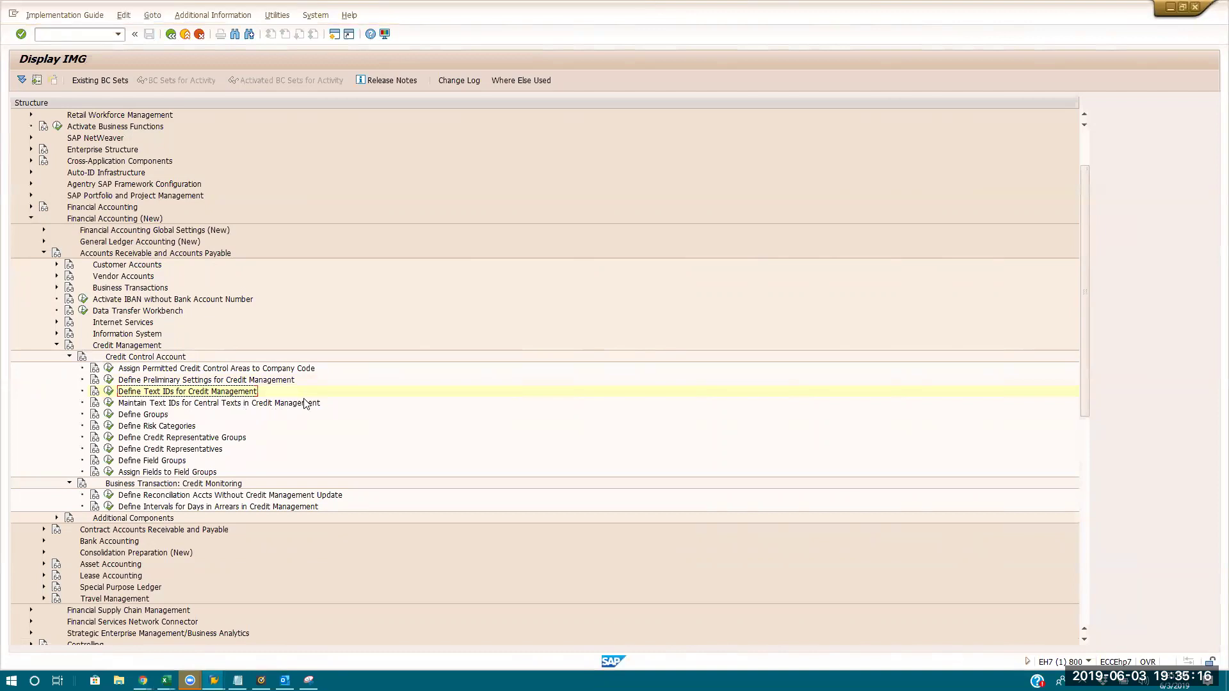
# - Open the credit management groups, widen the CCAr column, review the group list and return to the IMG structure
pyautogui.scroll(-3, 306, 404)
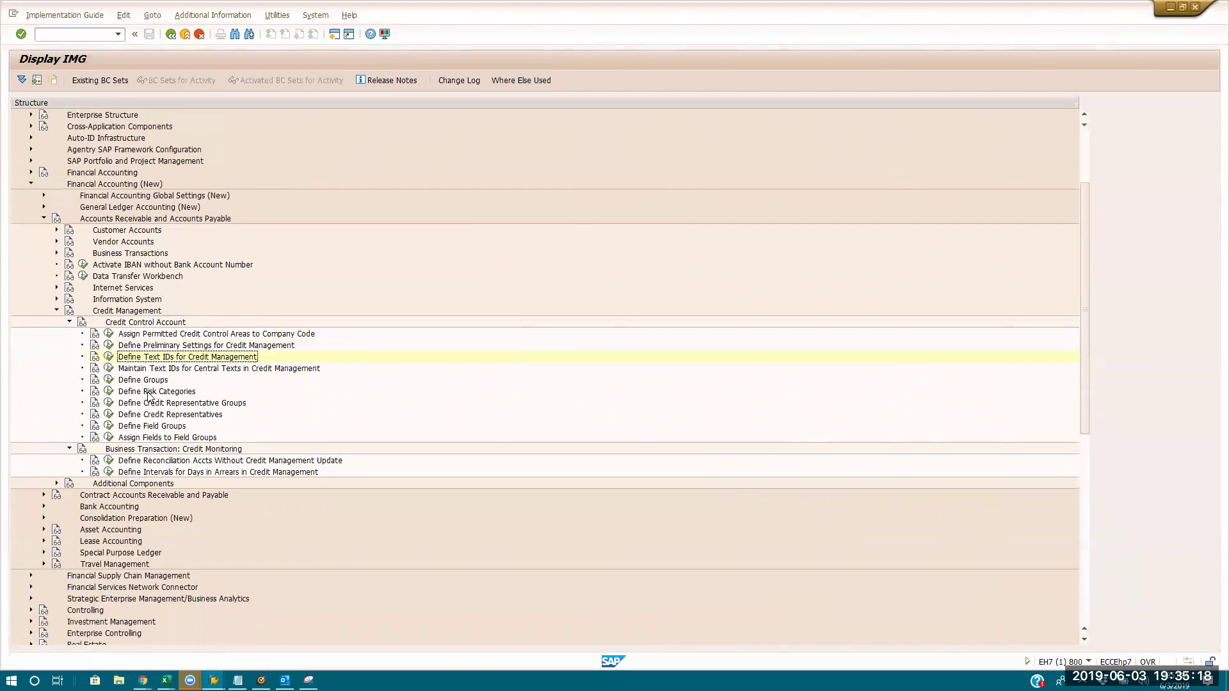
pyautogui.click(109, 382)
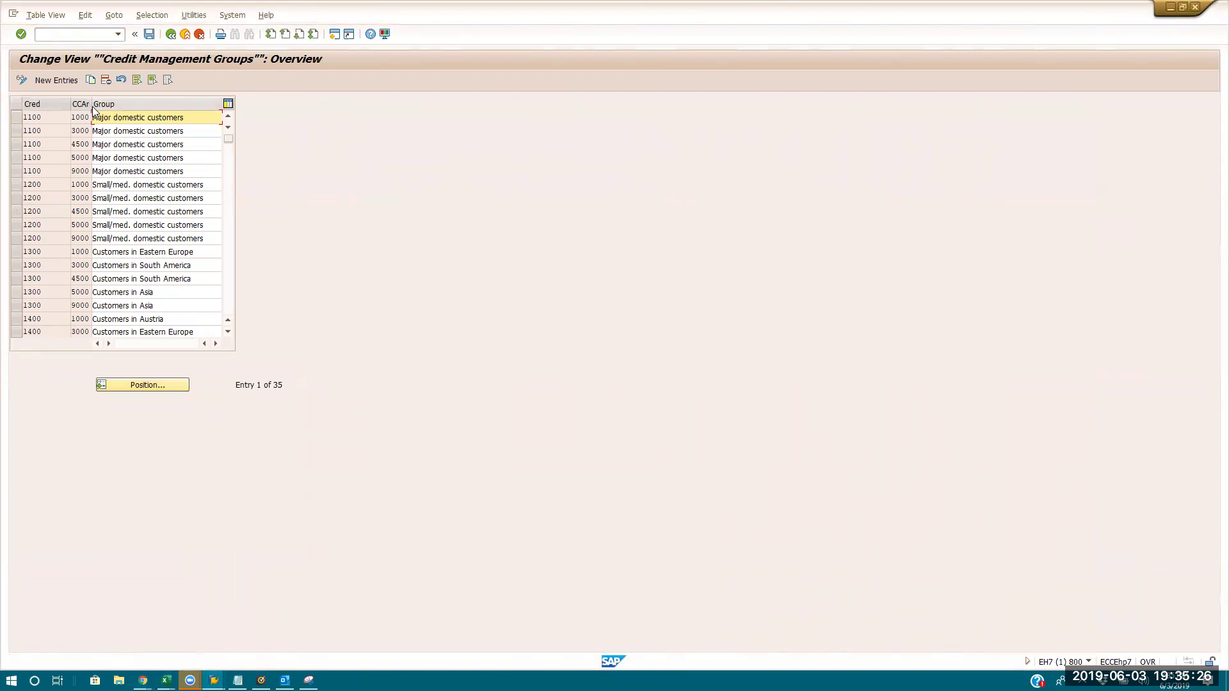
pyautogui.moveTo(92, 110); pyautogui.dragTo(152, 105)
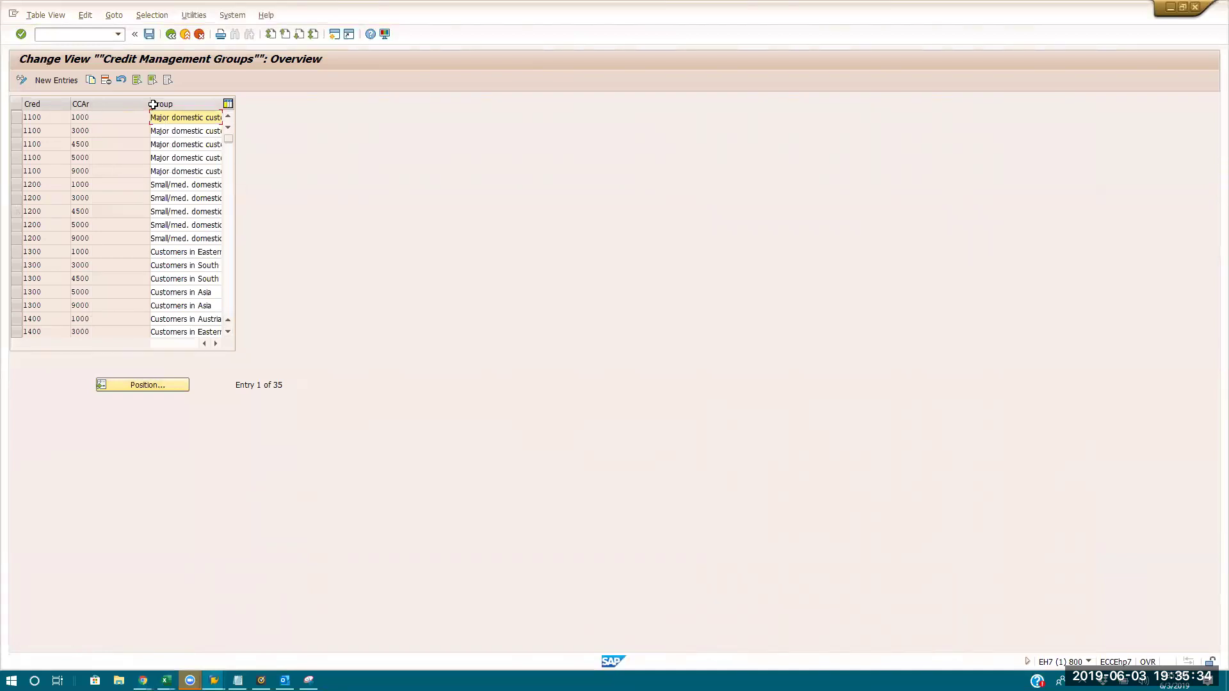
pyautogui.moveTo(150, 102); pyautogui.dragTo(128, 103)
pyautogui.click(108, 119)
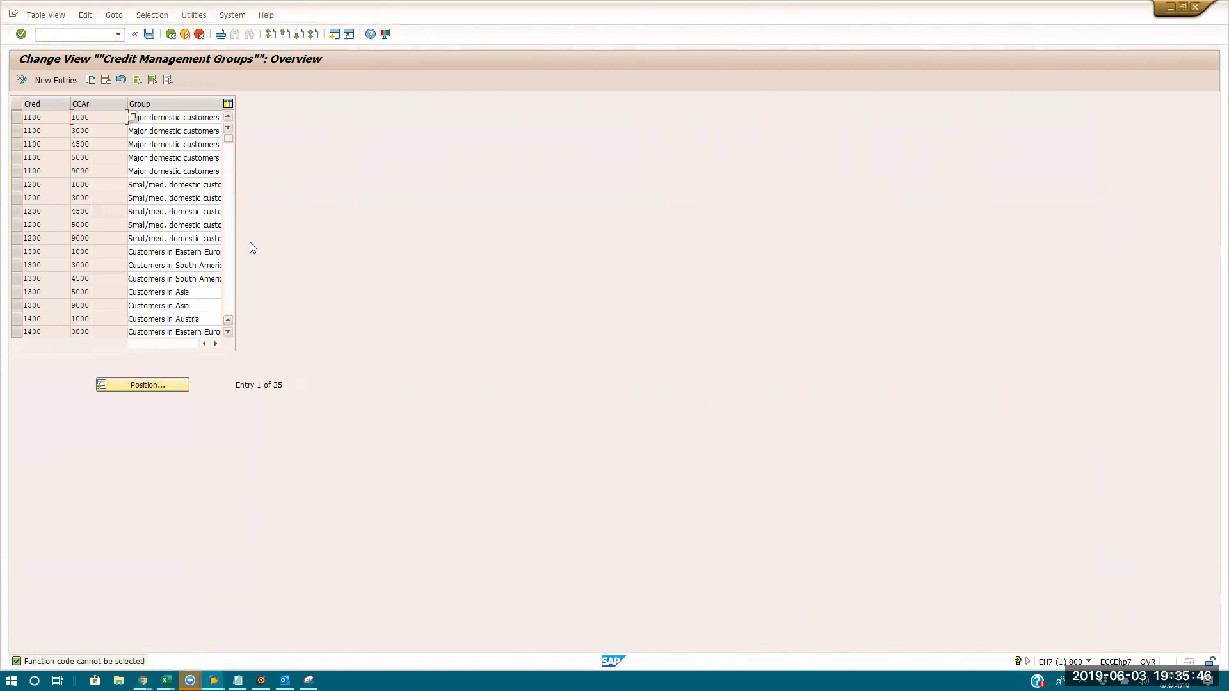
pyautogui.click(230, 287)
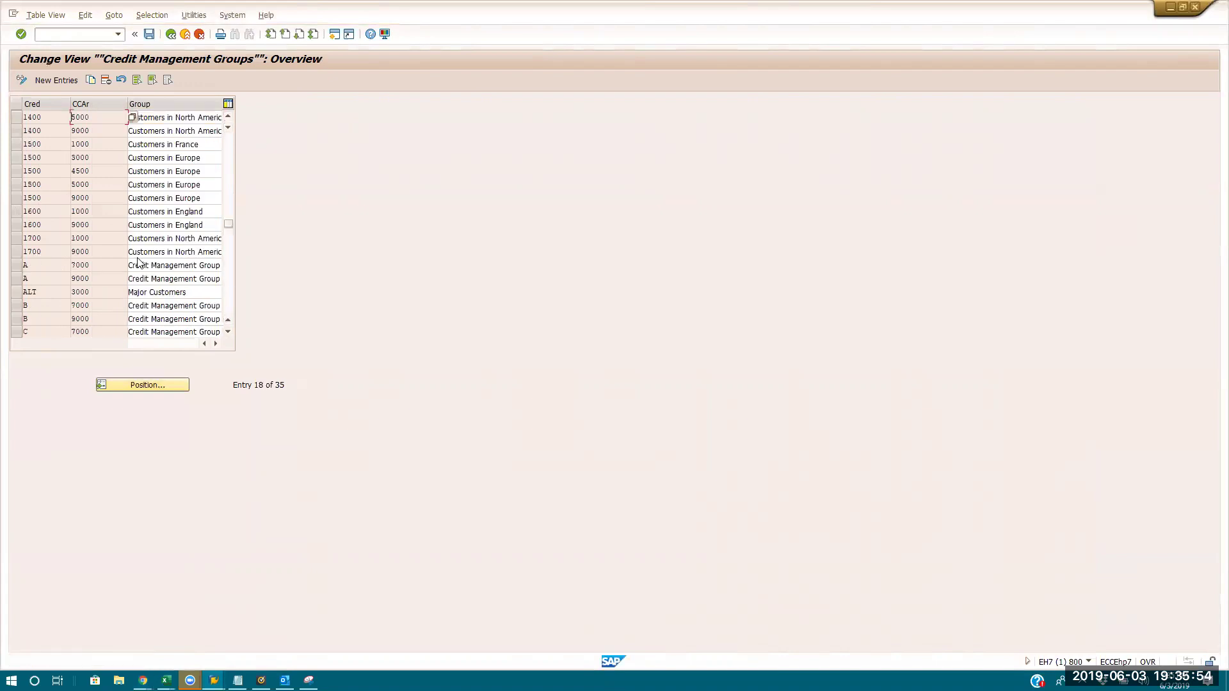
pyautogui.click(231, 177)
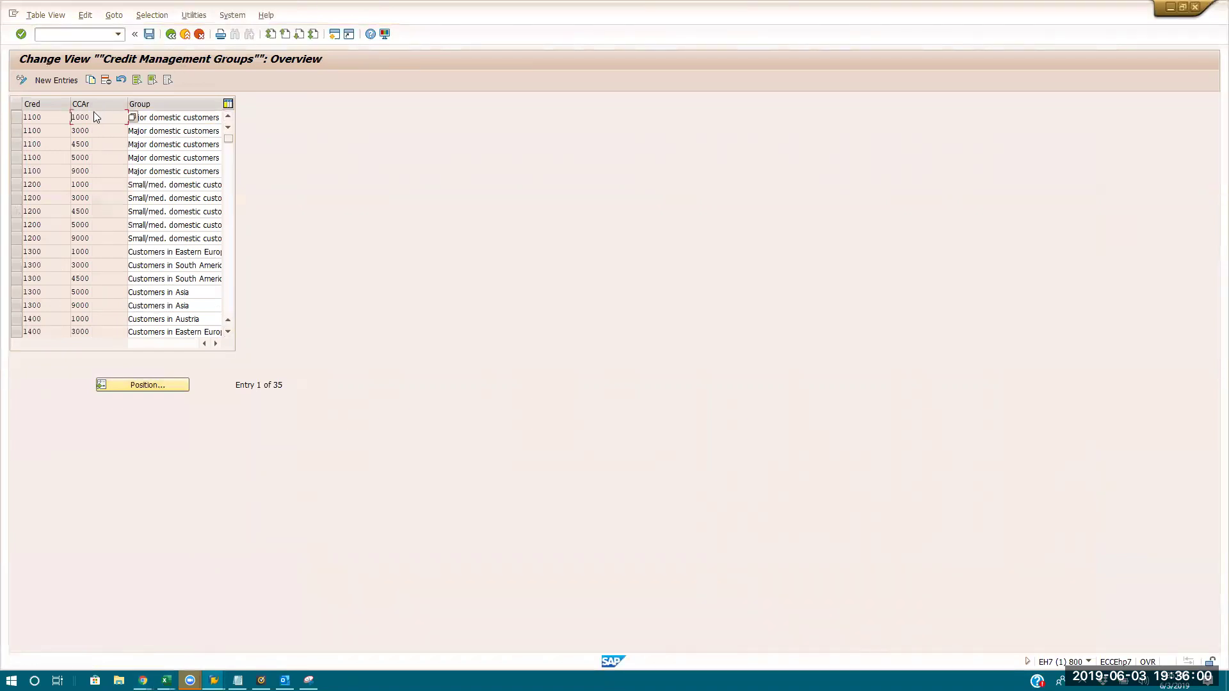
pyautogui.click(165, 36)
# - Recheck the list of credit control areas permitted per company code and return to the IMG structure
pyautogui.click(108, 334)
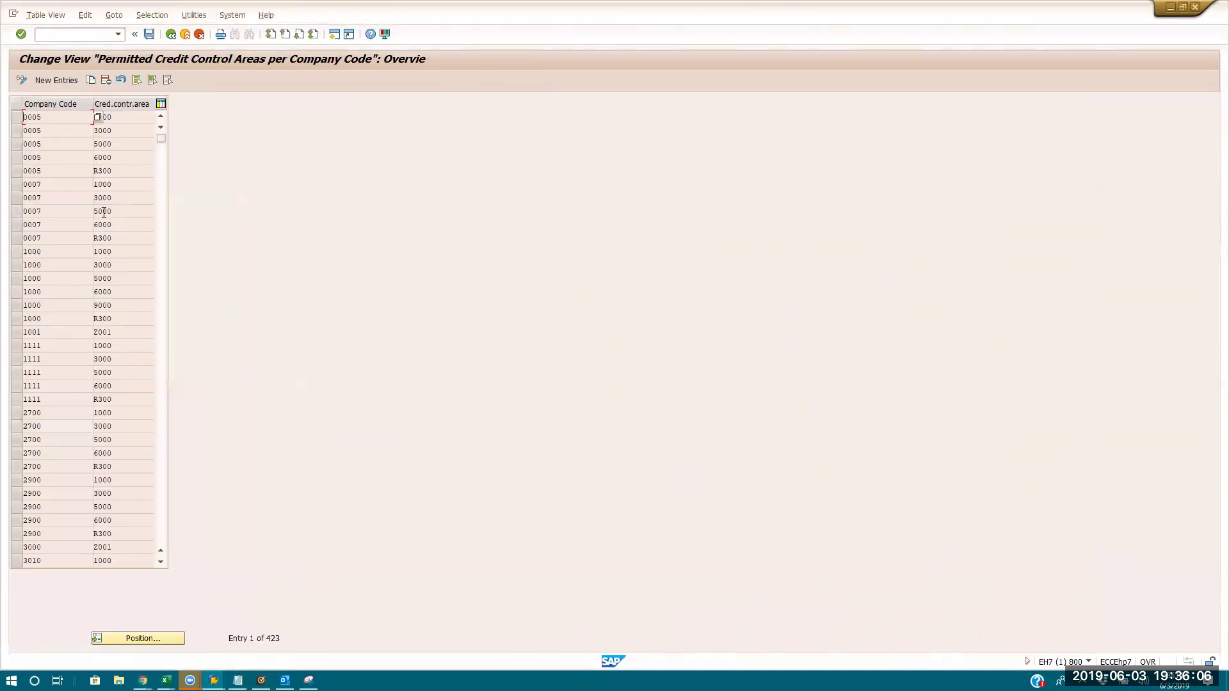
pyautogui.click(114, 239)
pyautogui.click(170, 35)
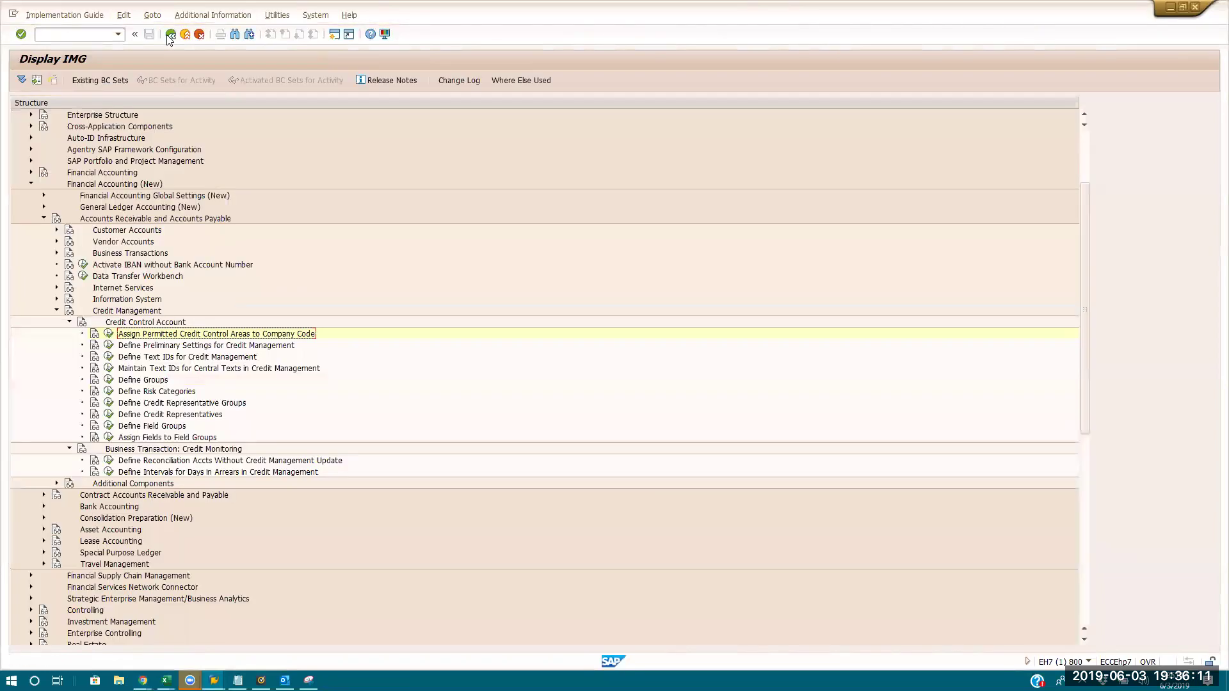
# - Examine credit management groups 1100, 1300 and 1400 and their credit control areas, and return to the IMG structure
pyautogui.click(109, 381)
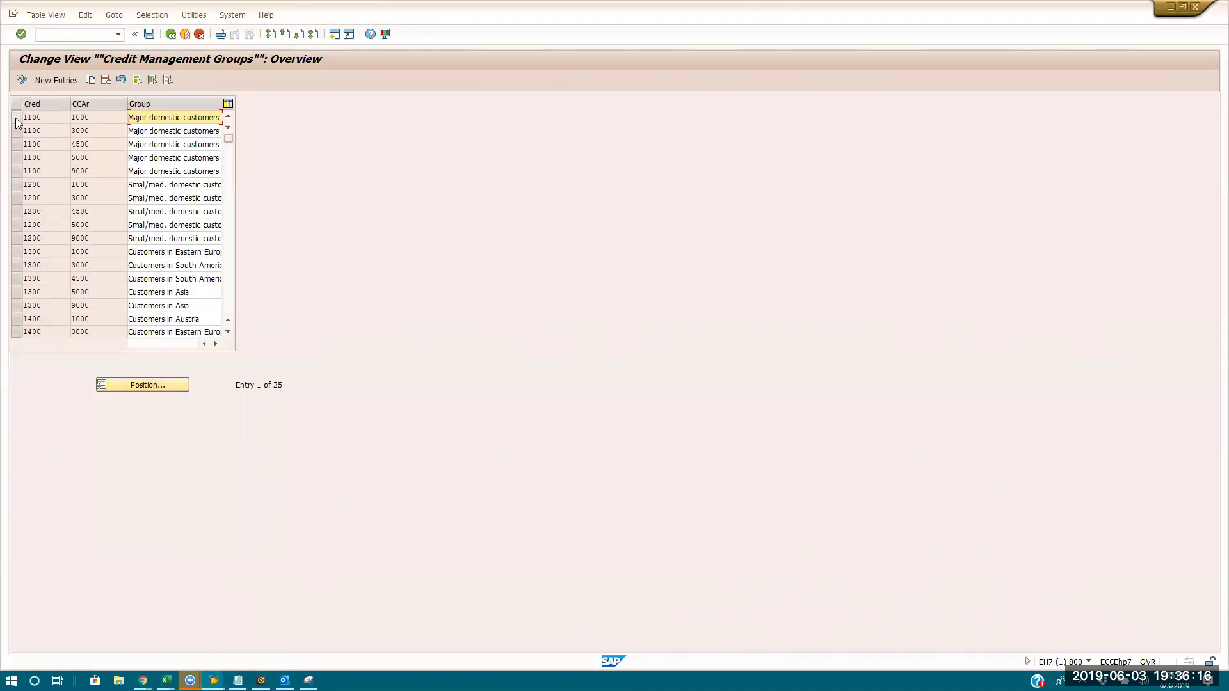
pyautogui.click(100, 114)
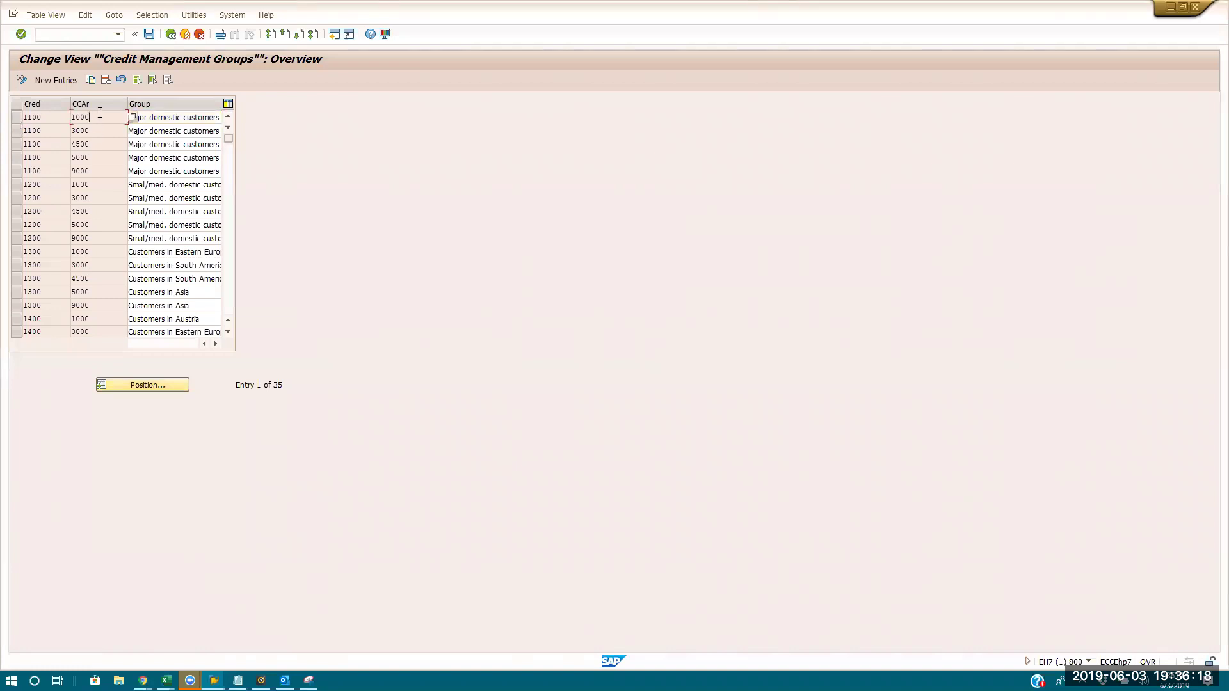
pyautogui.click(55, 118)
pyautogui.click(52, 256)
pyautogui.click(52, 320)
pyautogui.click(172, 38)
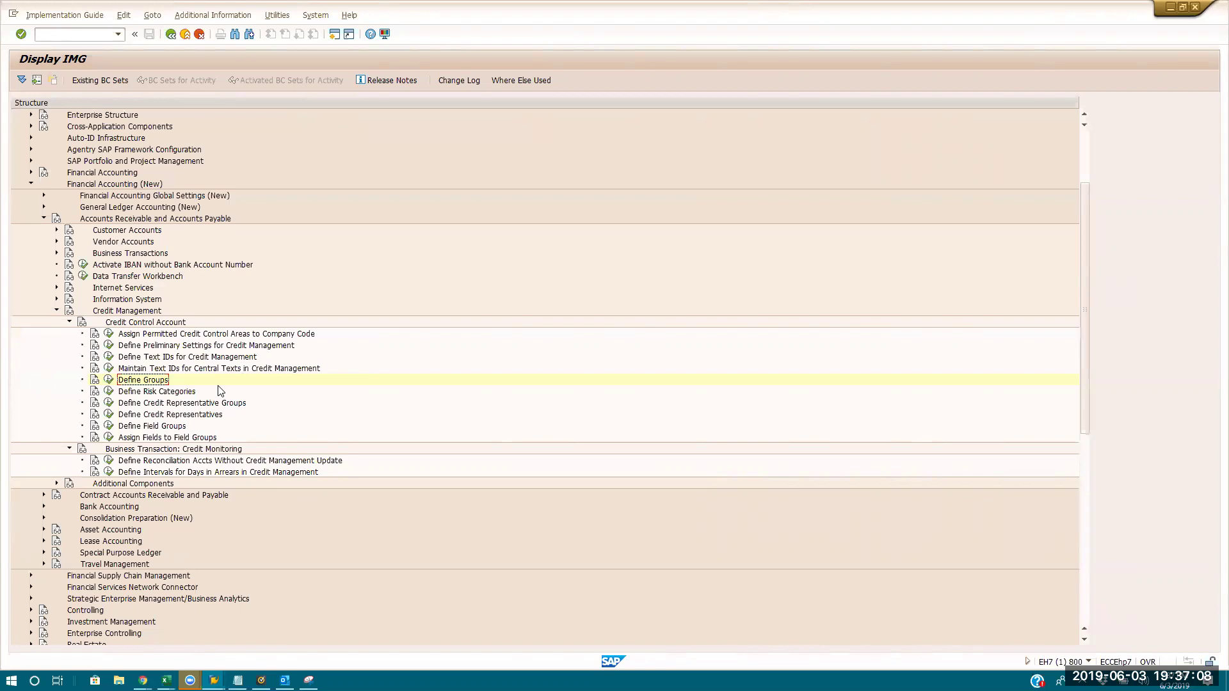
# - Open the credit management risk categories and examine categories 001 and 002 with their credit control areas and names
pyautogui.click(109, 391)
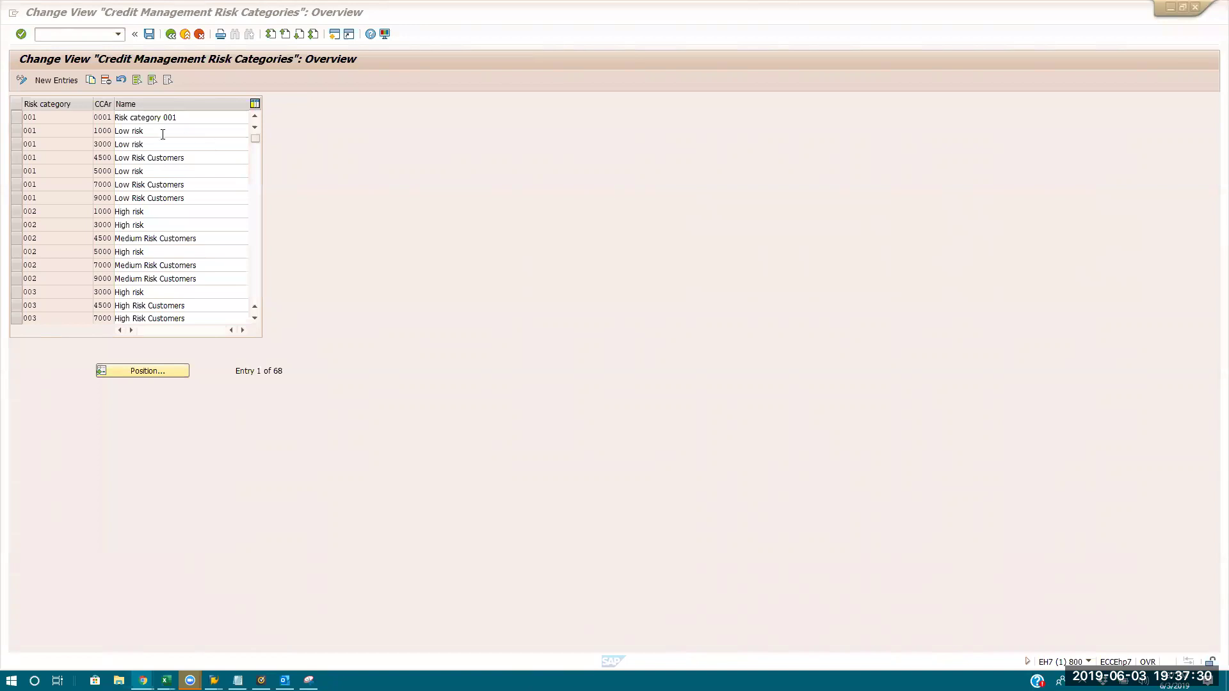
pyautogui.click(57, 126)
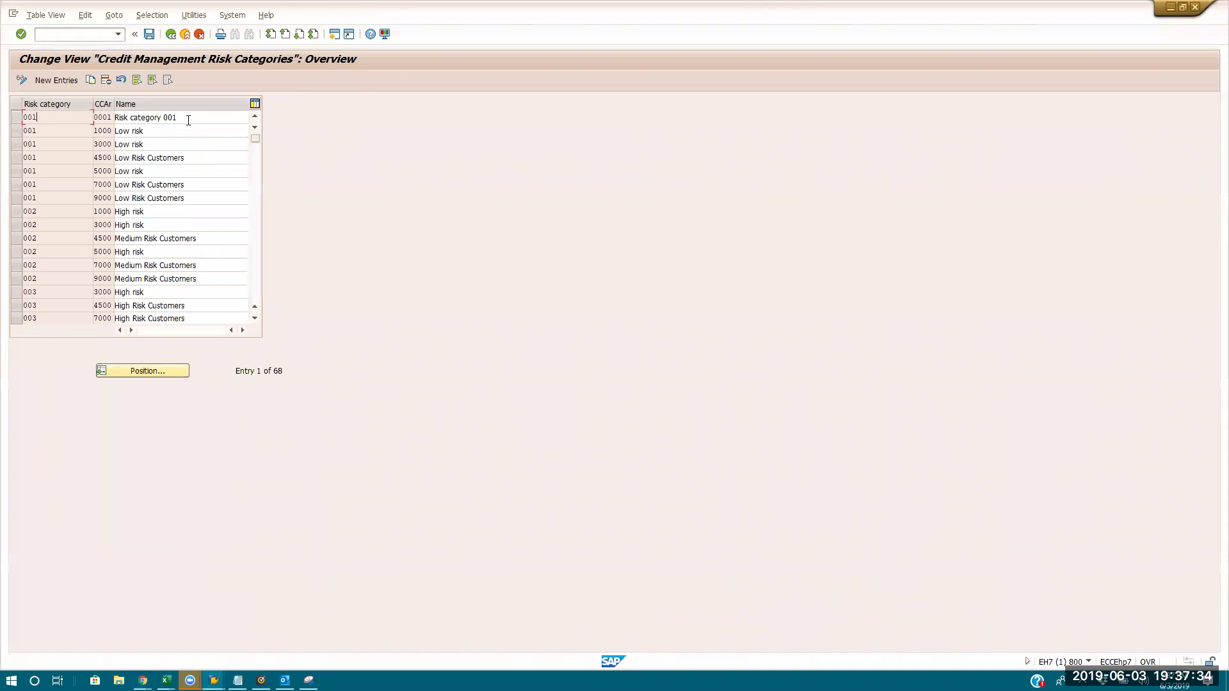
pyautogui.click(60, 133)
pyautogui.click(181, 127)
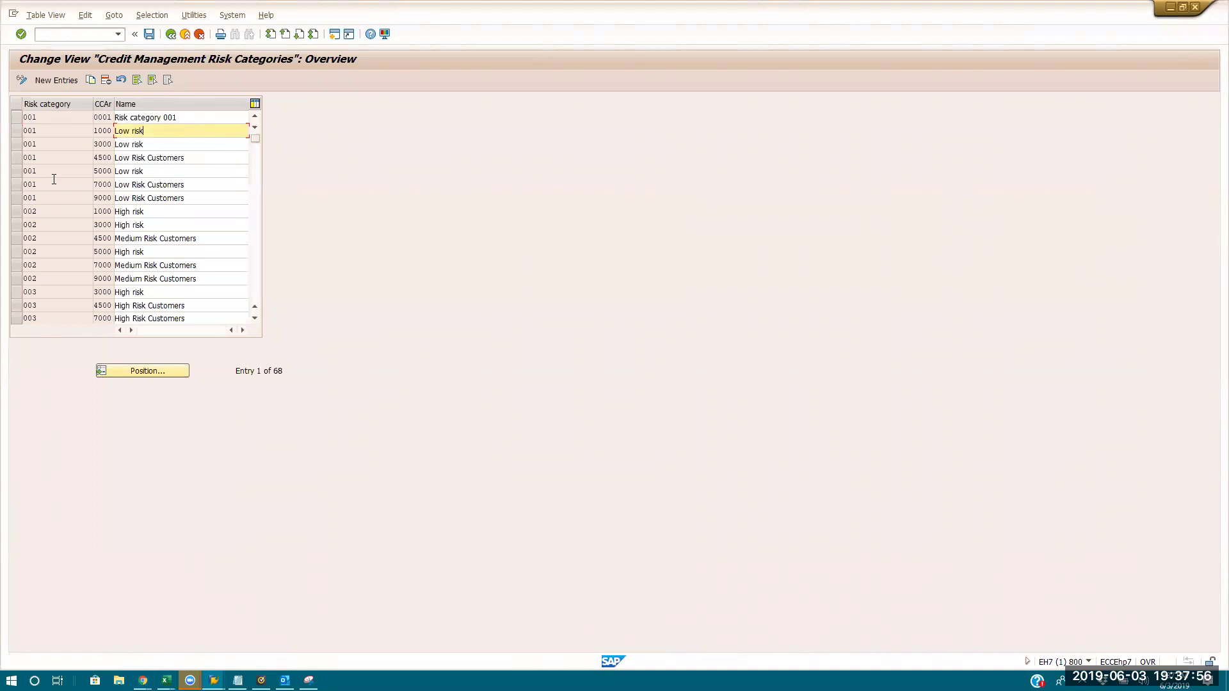
pyautogui.click(101, 131)
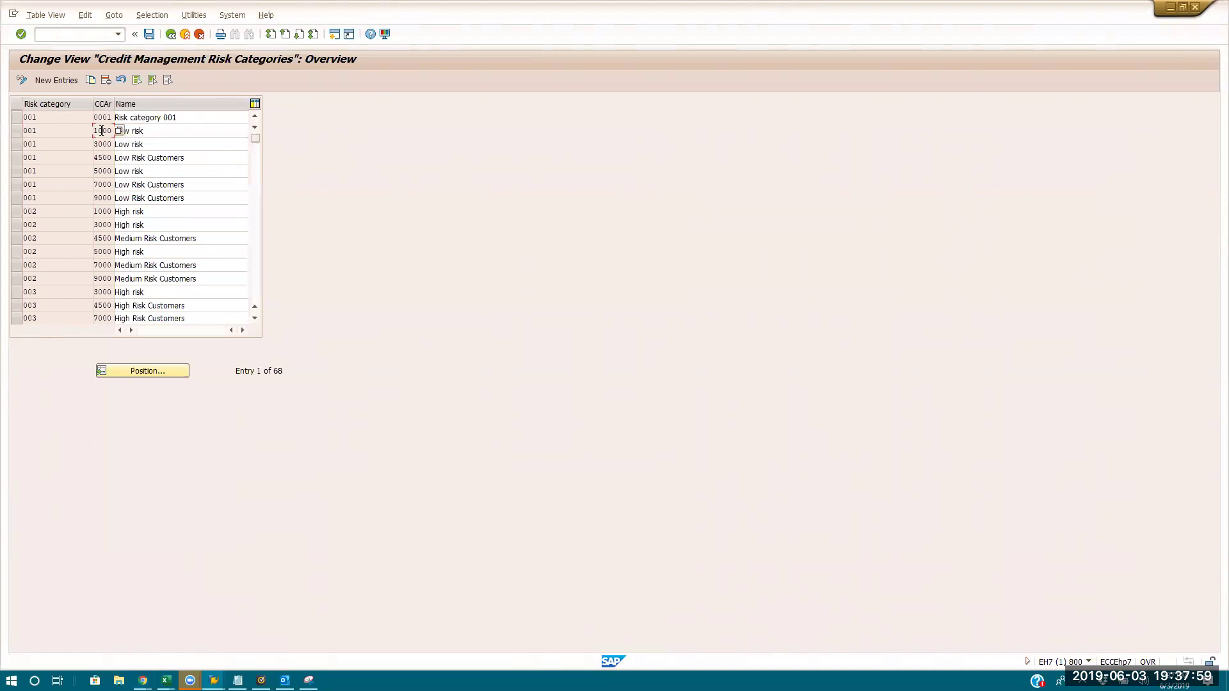
pyautogui.click(50, 144)
pyautogui.click(49, 210)
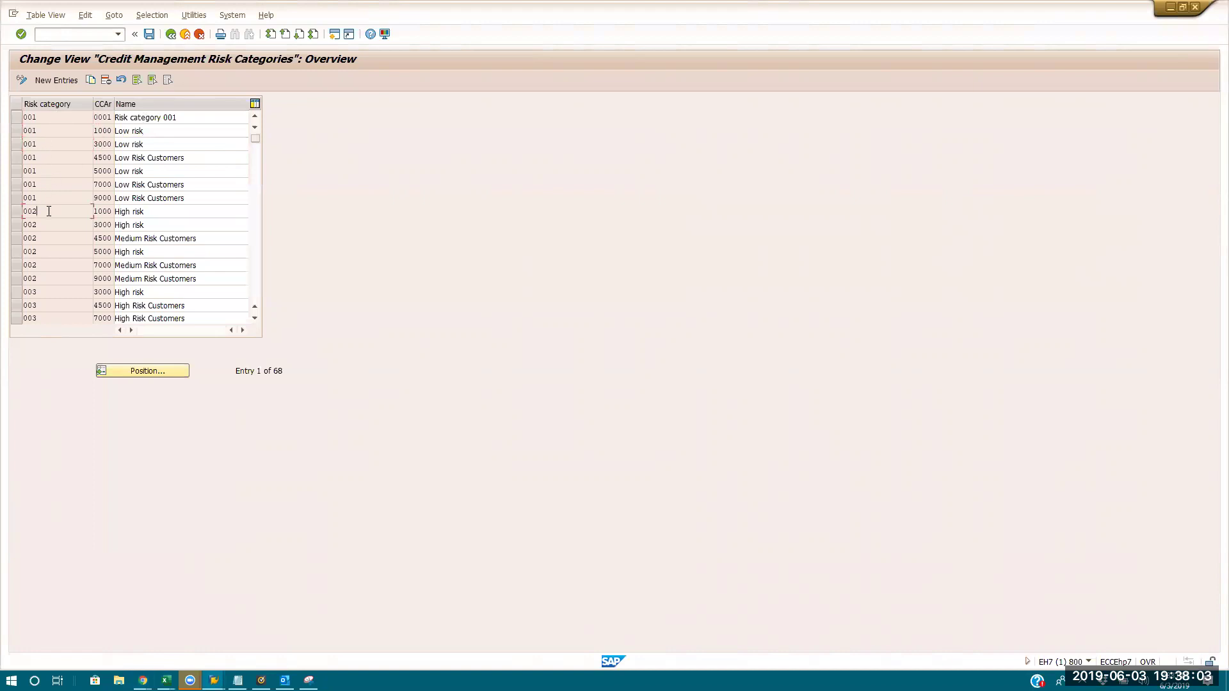
# - Examine risk category 100 for new customers in credit control area 1000 and return to the IMG structure
pyautogui.click(256, 288)
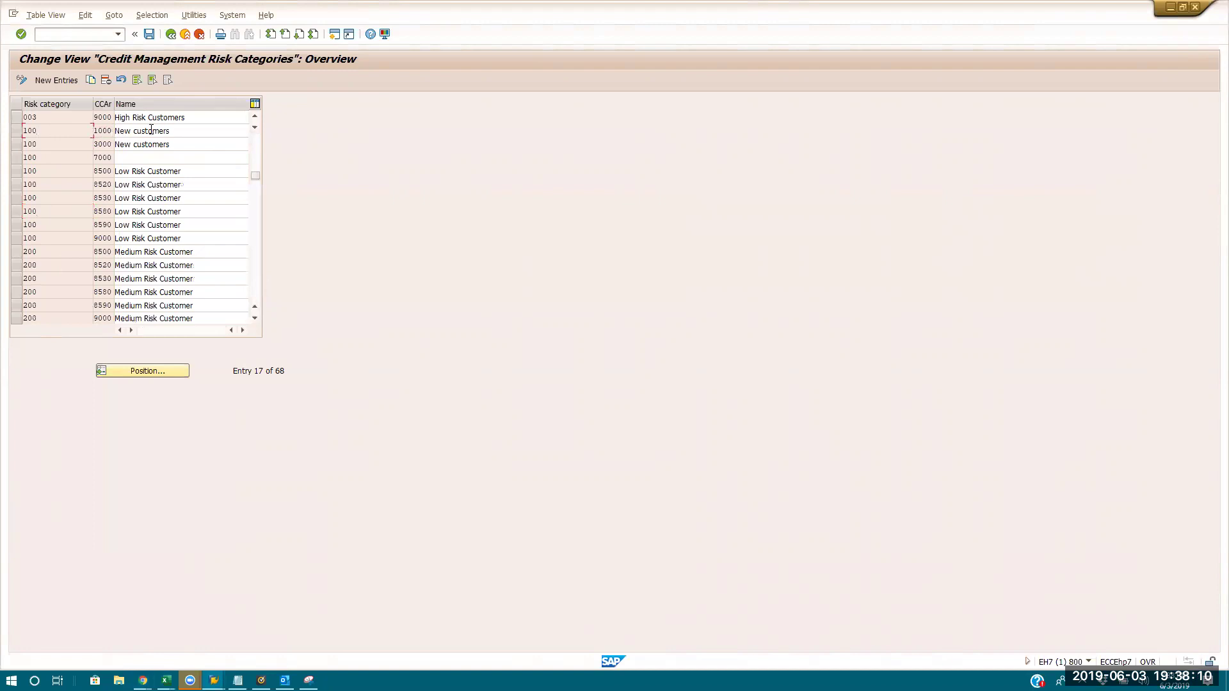
pyautogui.moveTo(188, 130); pyautogui.dragTo(114, 131)
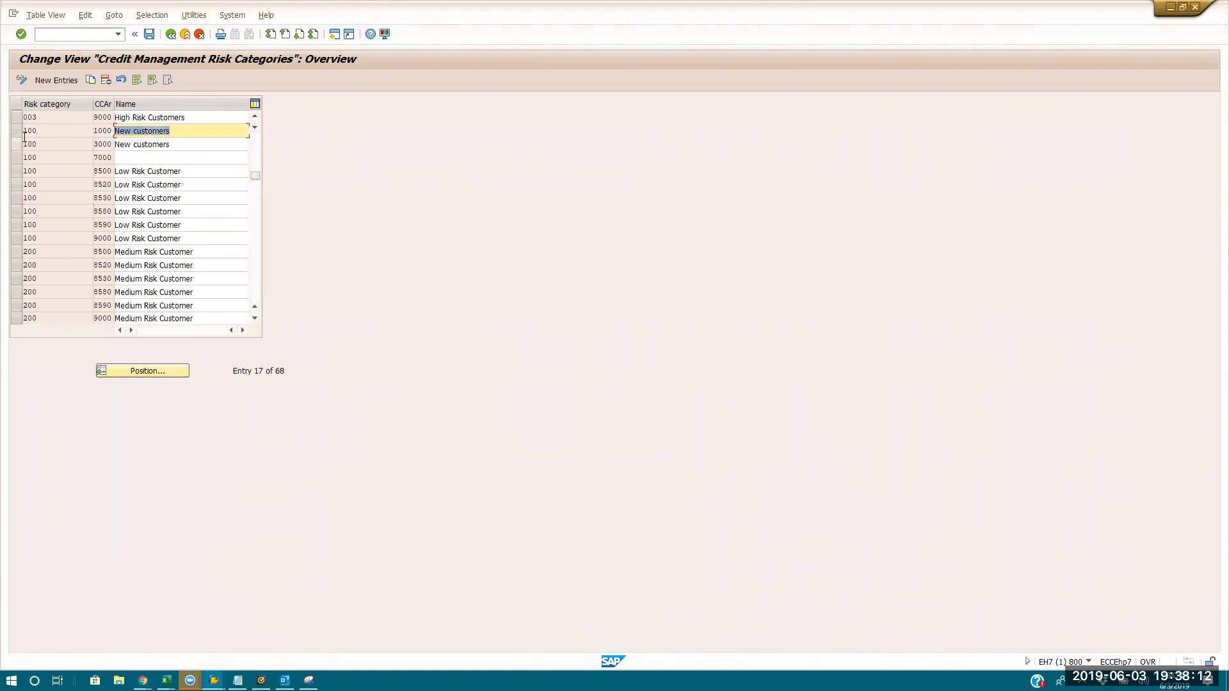
pyautogui.click(57, 128)
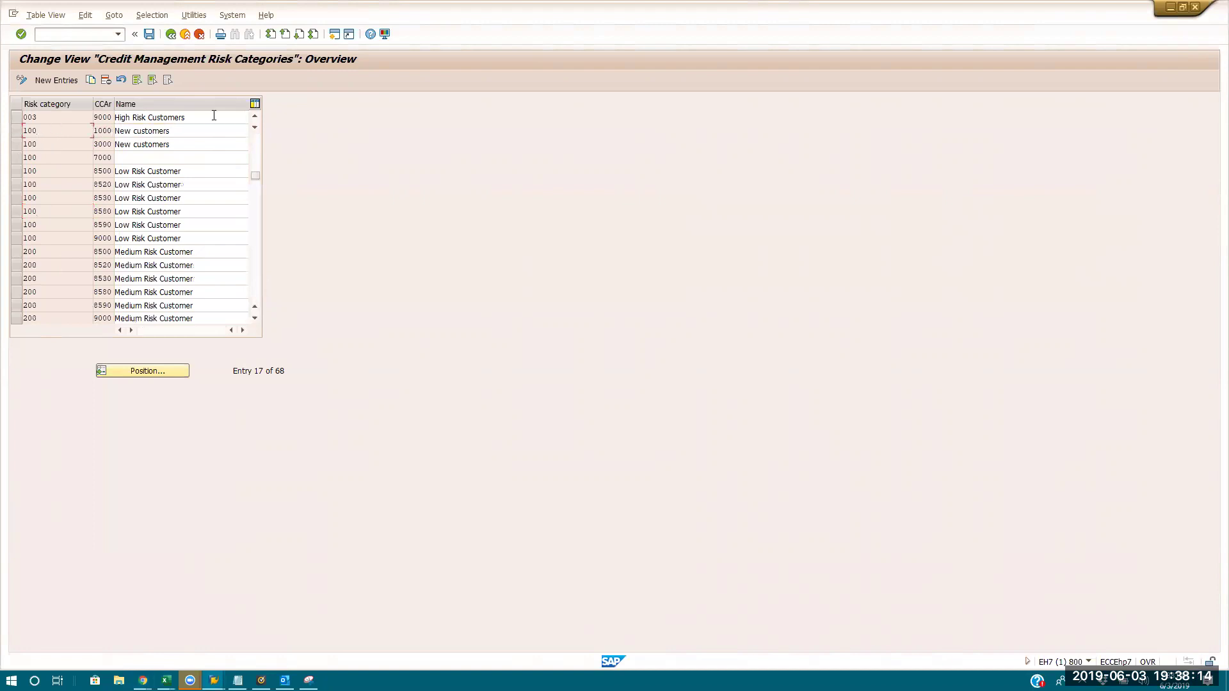
pyautogui.click(257, 140)
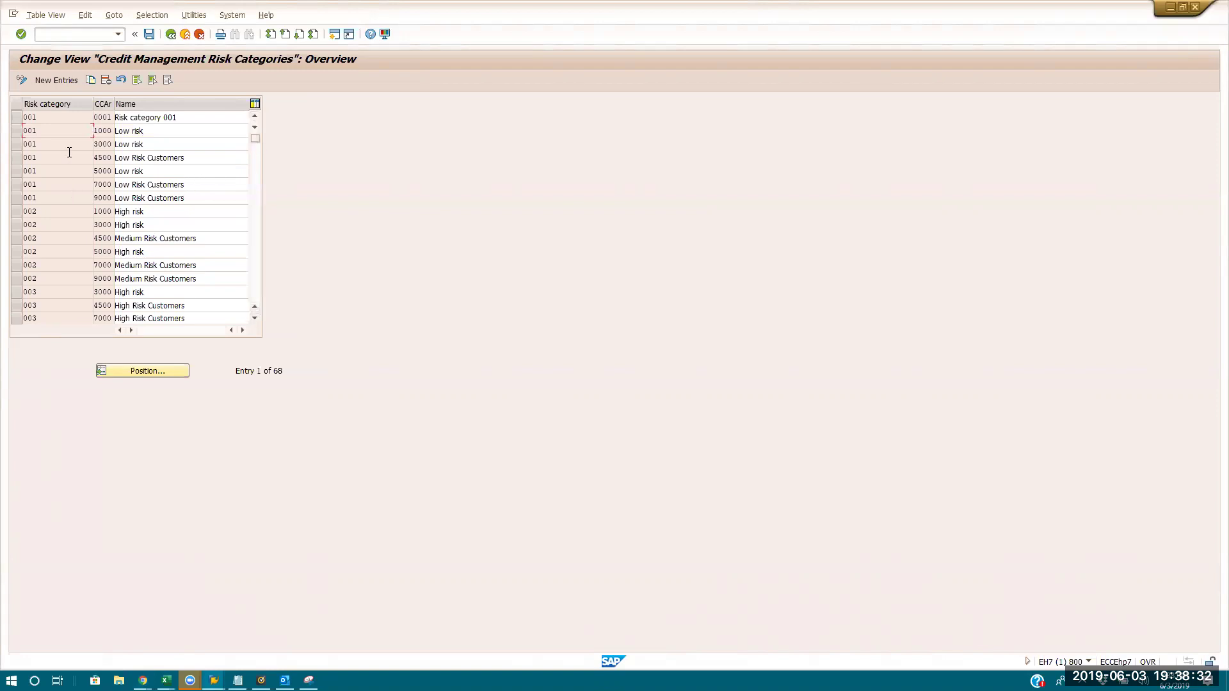
pyautogui.click(170, 32)
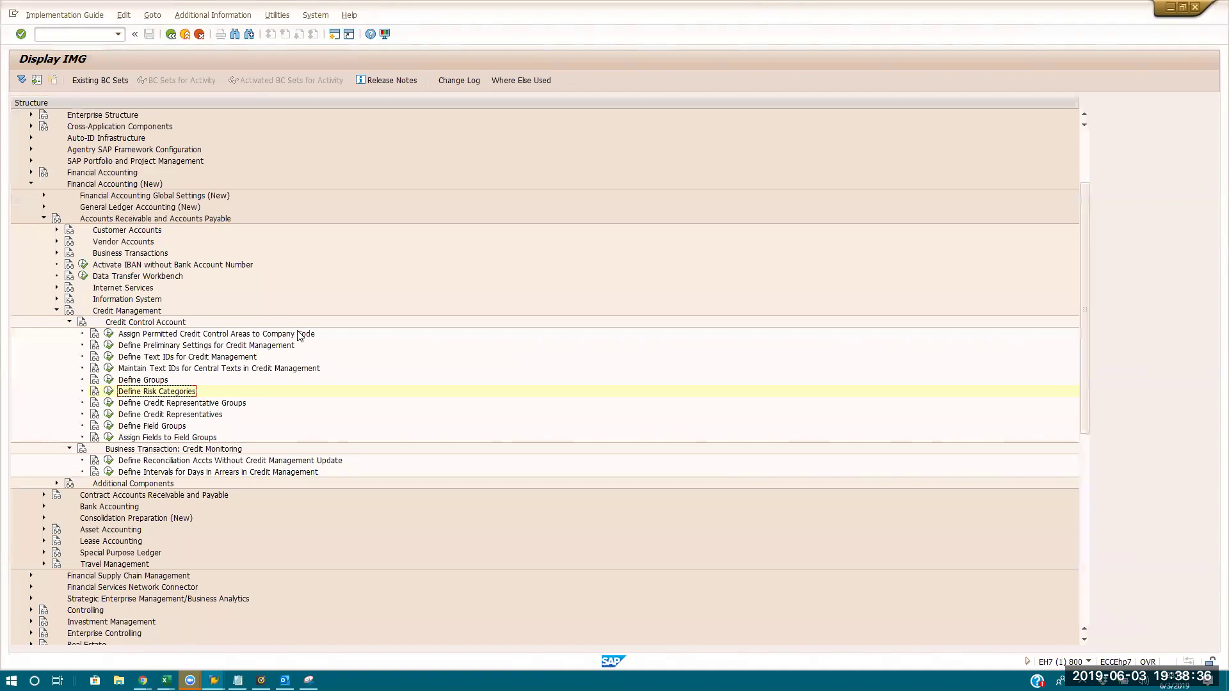
# - Review the credit representative groups and their credit control areas, and read the activity's documentation from the IMG structure
pyautogui.click(108, 403)
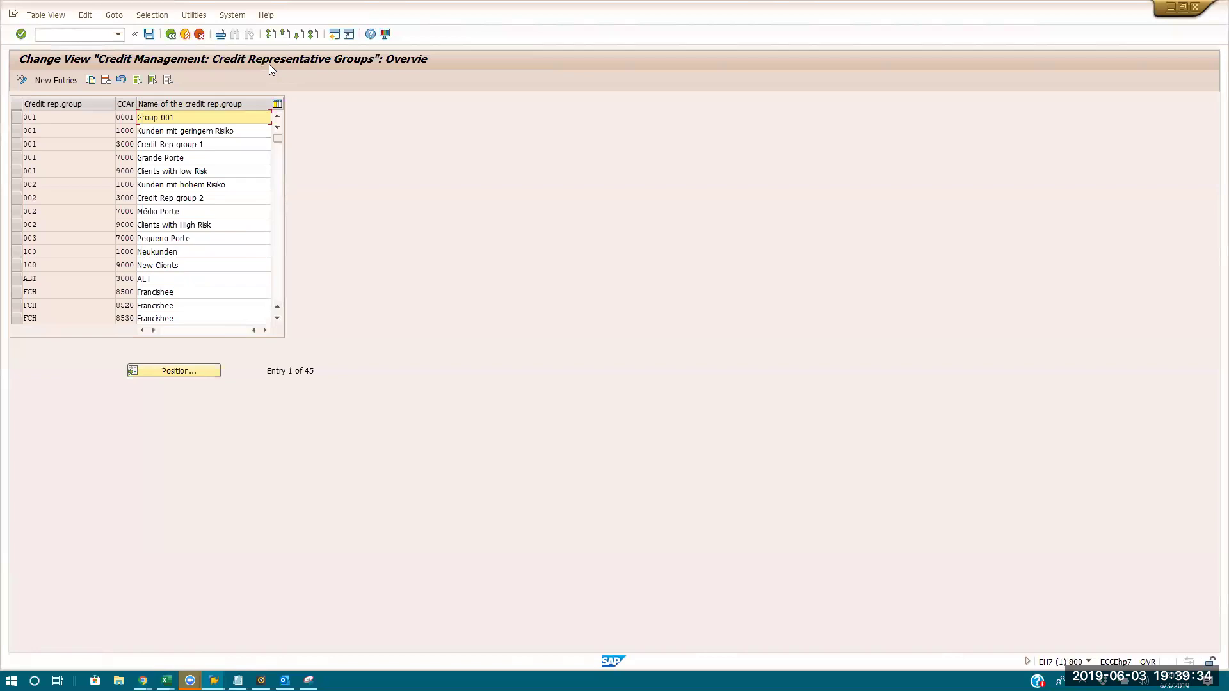
pyautogui.click(172, 36)
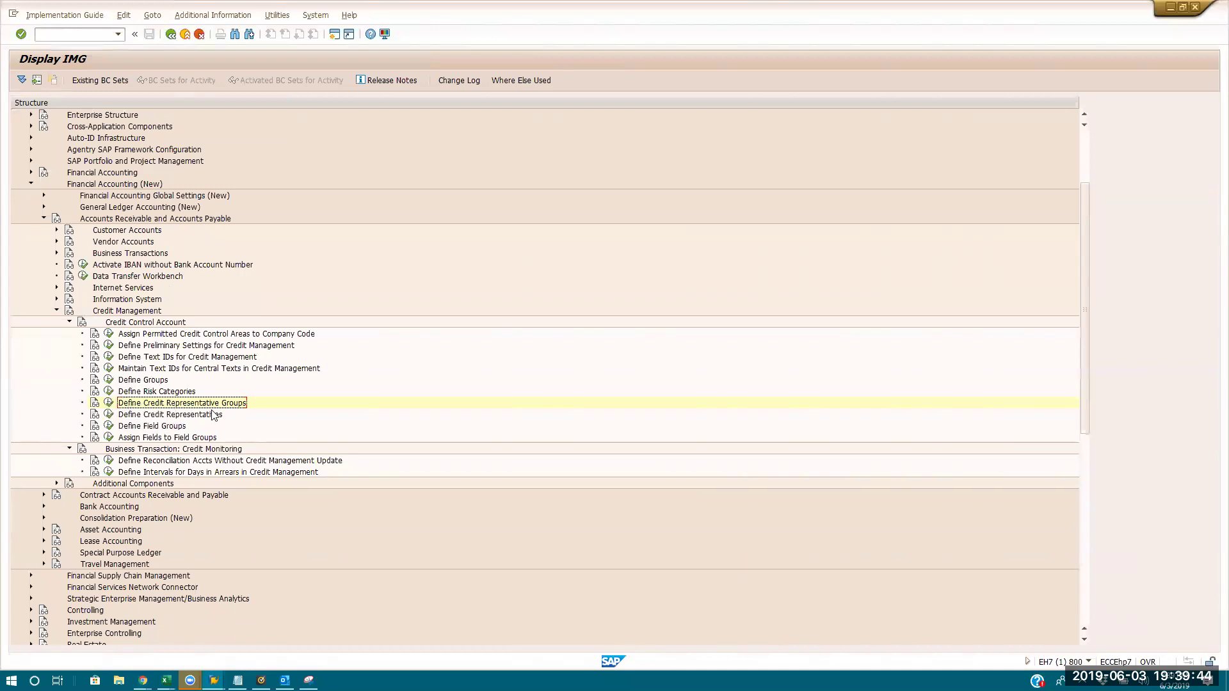
pyautogui.click(96, 403)
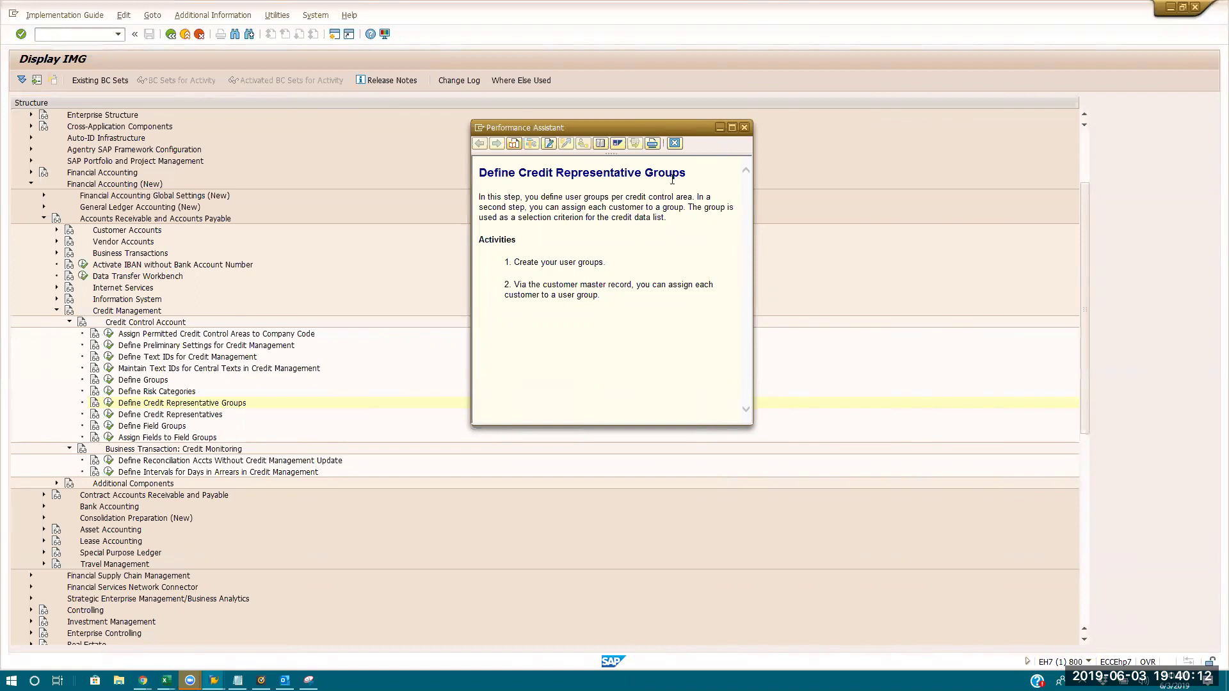
pyautogui.click(675, 143)
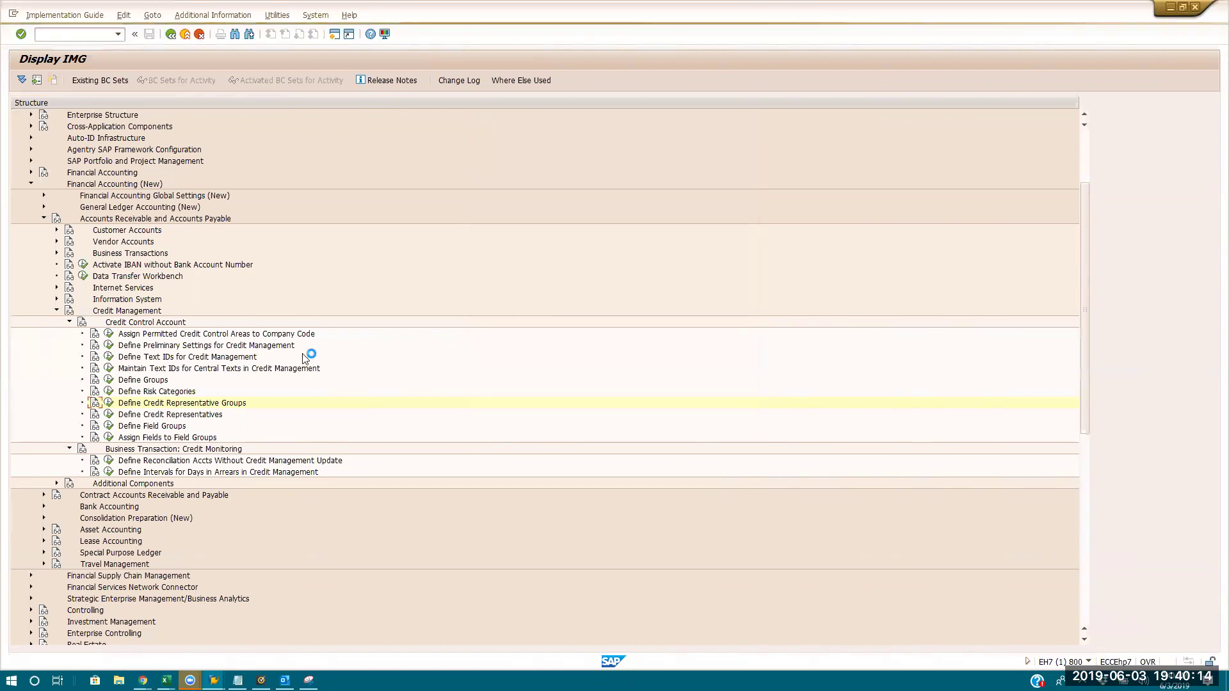
# - Open the credit representatives and examine the function and personnel number of representative 001 in credit control area 1000
pyautogui.click(109, 415)
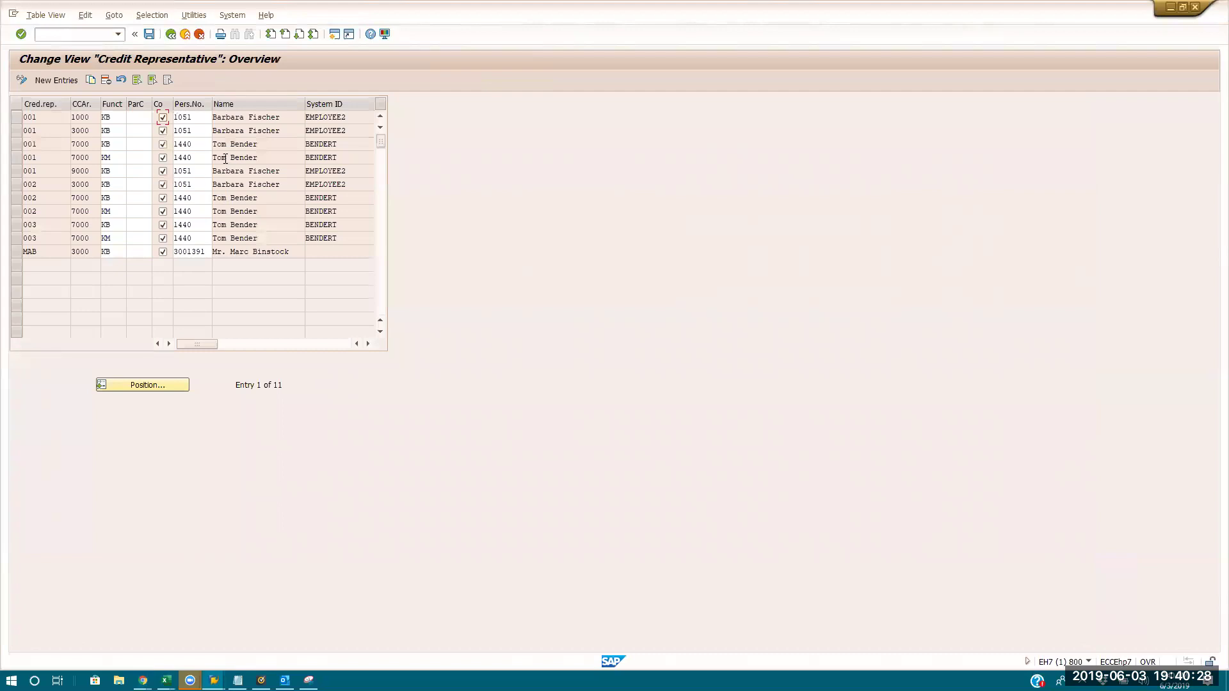
pyautogui.click(103, 117)
pyautogui.click(16, 117)
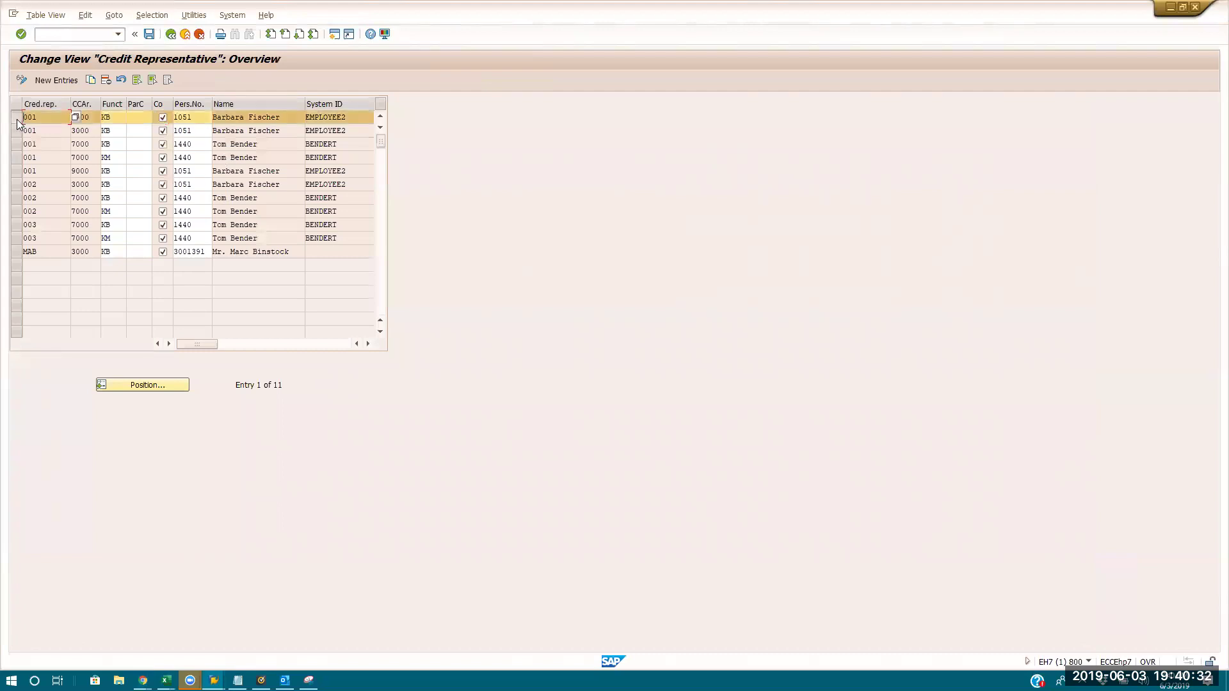
pyautogui.click(94, 117)
pyautogui.click(288, 119)
pyautogui.moveTo(288, 119); pyautogui.dragTo(127, 128)
pyautogui.click(197, 117)
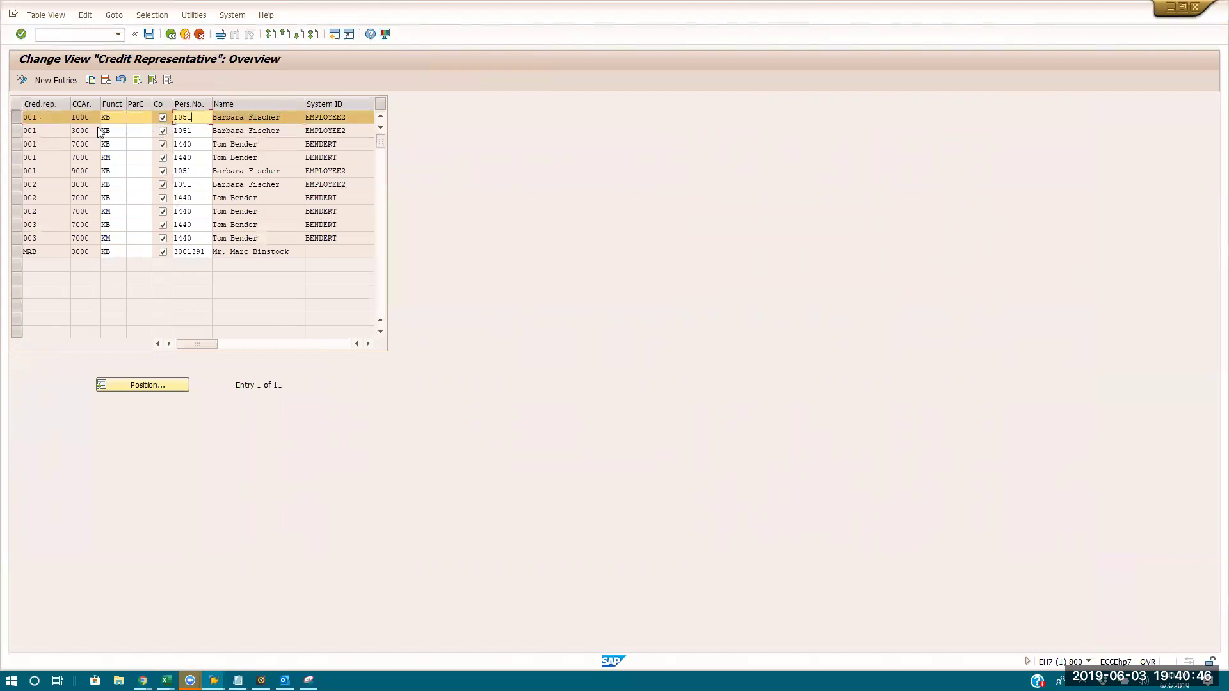
# - Examine the employee name assigned to representative 001 in credit control area 1000 and return to the IMG structure
pyautogui.moveTo(289, 118); pyautogui.dragTo(3, 108)
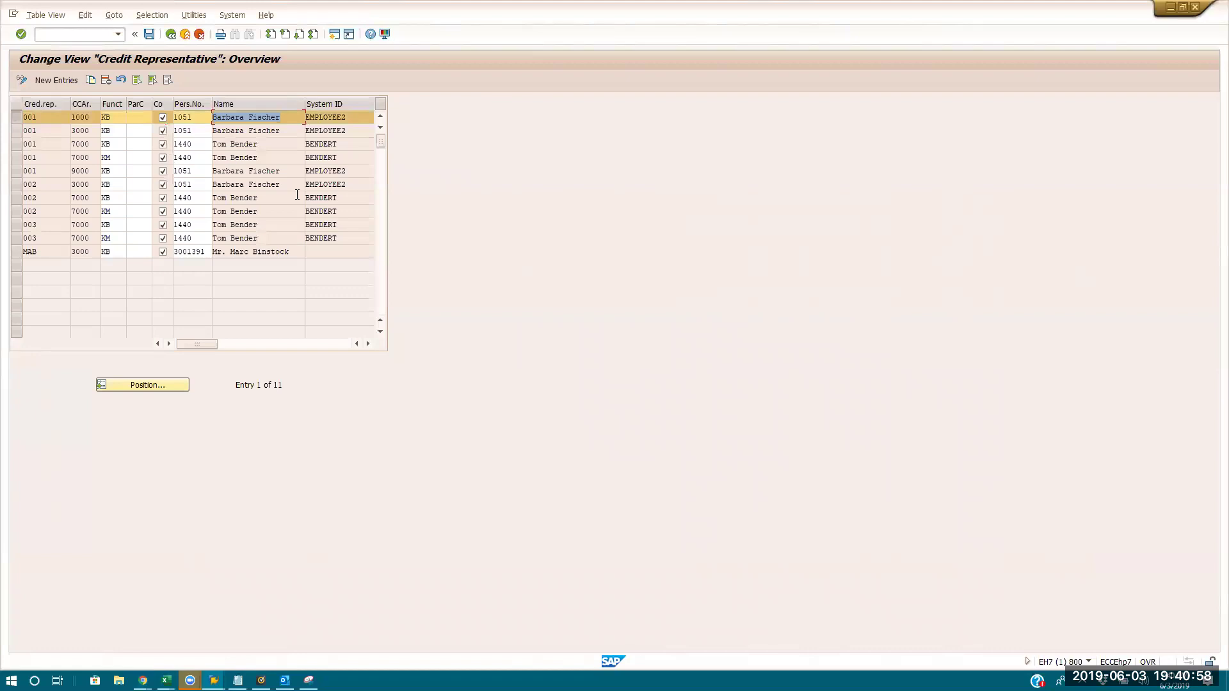
pyautogui.click(93, 118)
pyautogui.moveTo(287, 117); pyautogui.dragTo(1, 87)
pyautogui.click(170, 34)
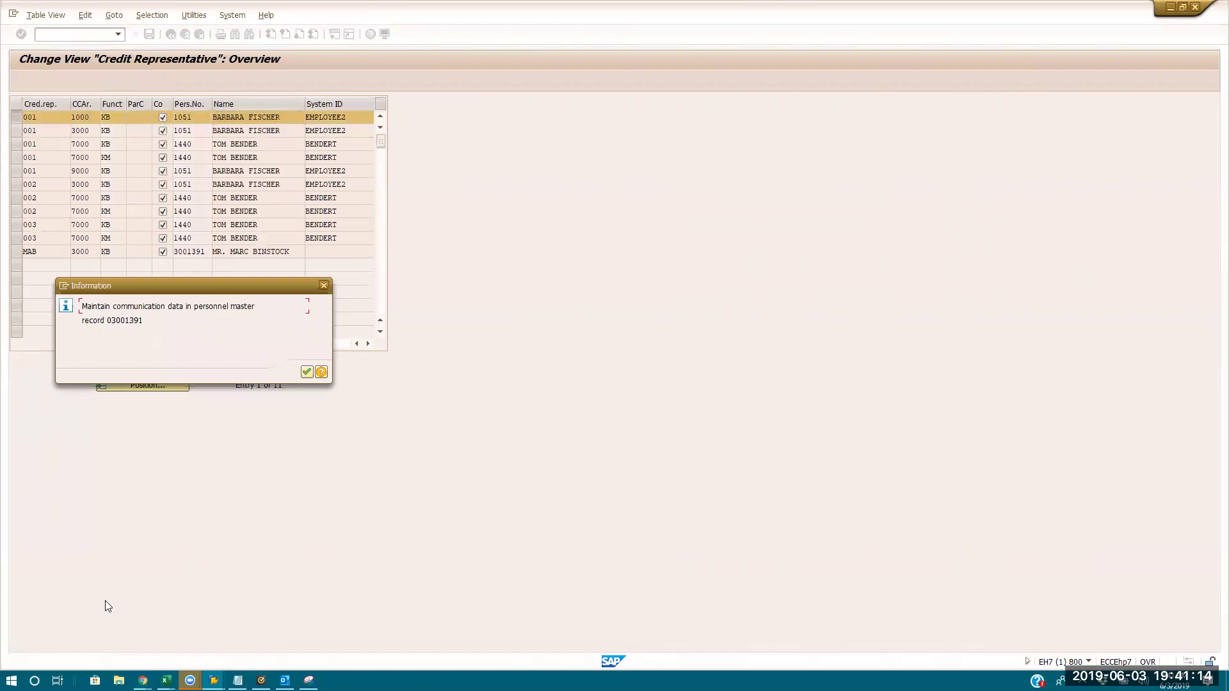
pyautogui.press('Return')
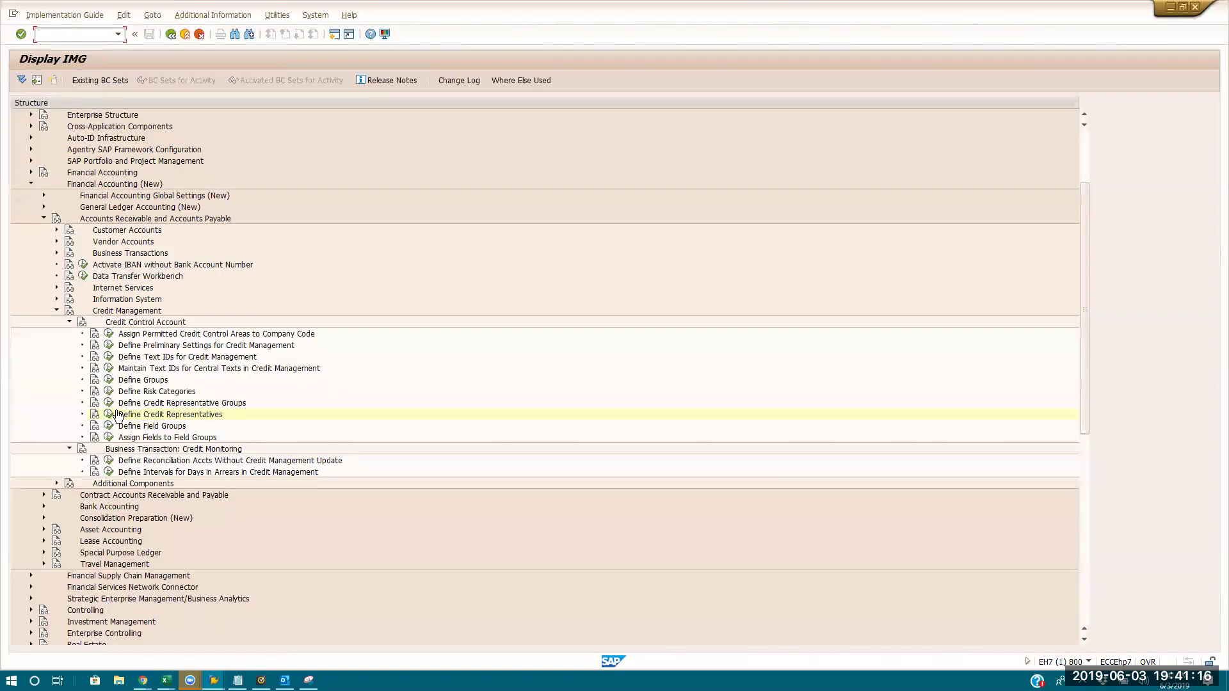
# - Reopen the credit representatives, check the entry for representative 002 in credit control area 3000, and return to the IMG structure
pyautogui.click(108, 414)
pyautogui.doubleClick(230, 183)
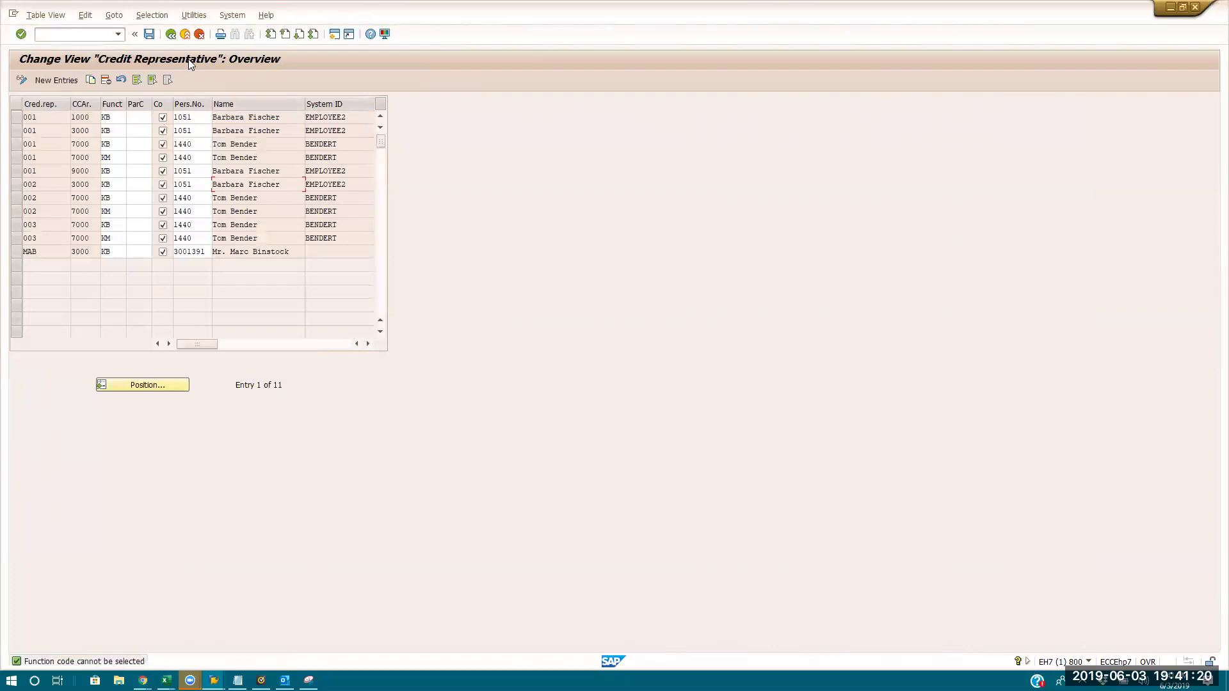
pyautogui.click(177, 37)
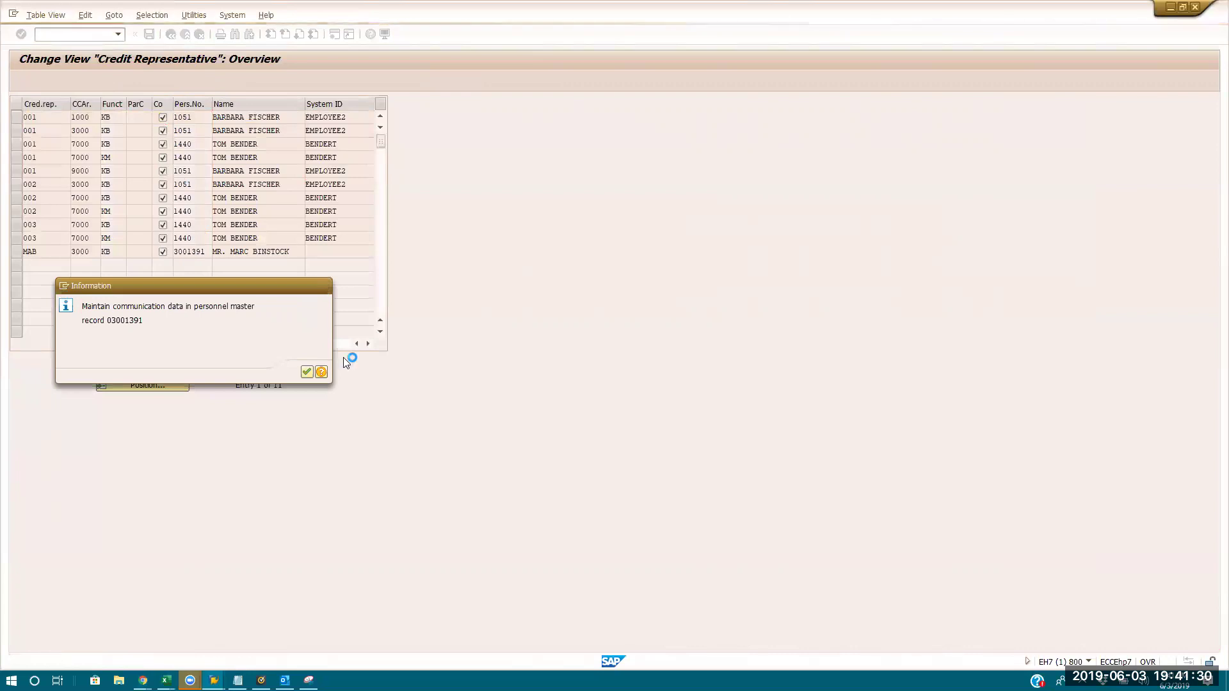
pyautogui.click(304, 371)
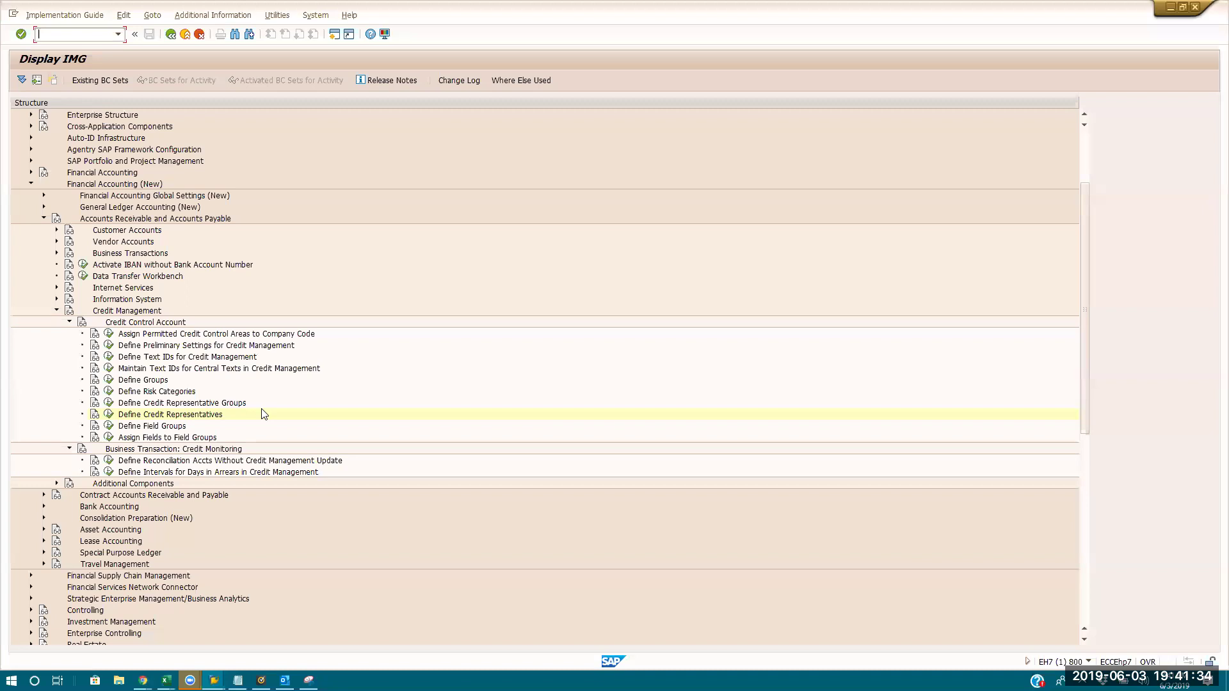
# - Check the credit management field groups and return to the IMG structure
pyautogui.scroll(-2, 263, 408)
pyautogui.click(109, 345)
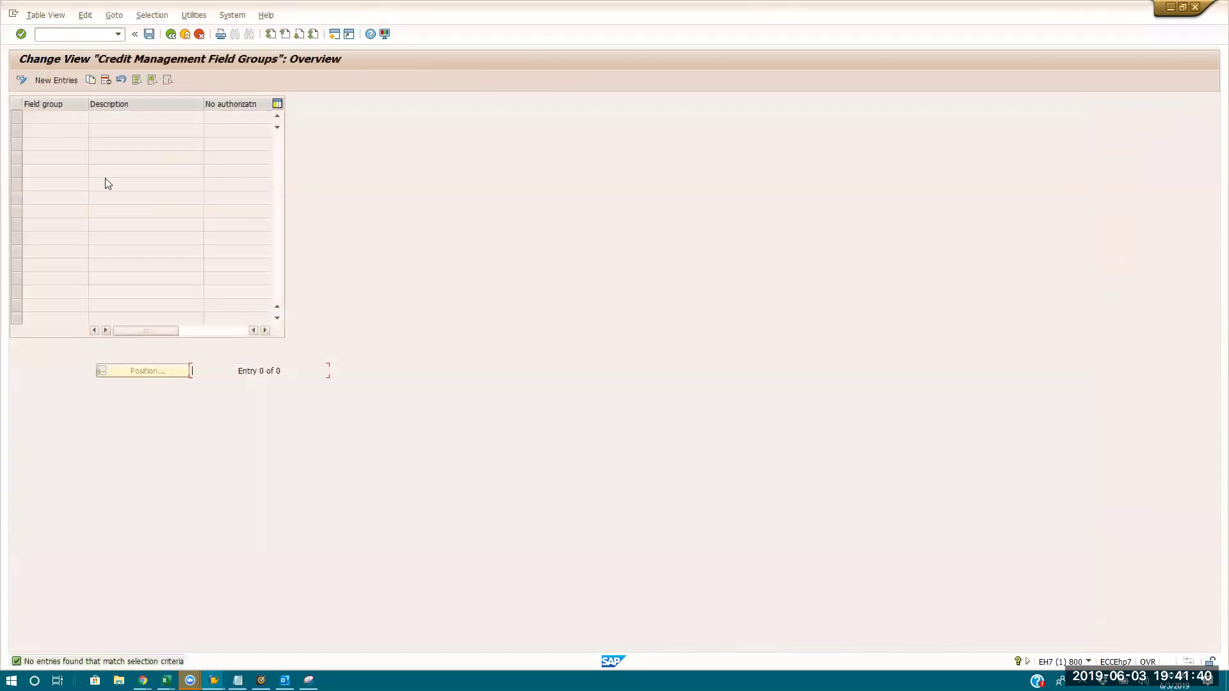
pyautogui.click(171, 34)
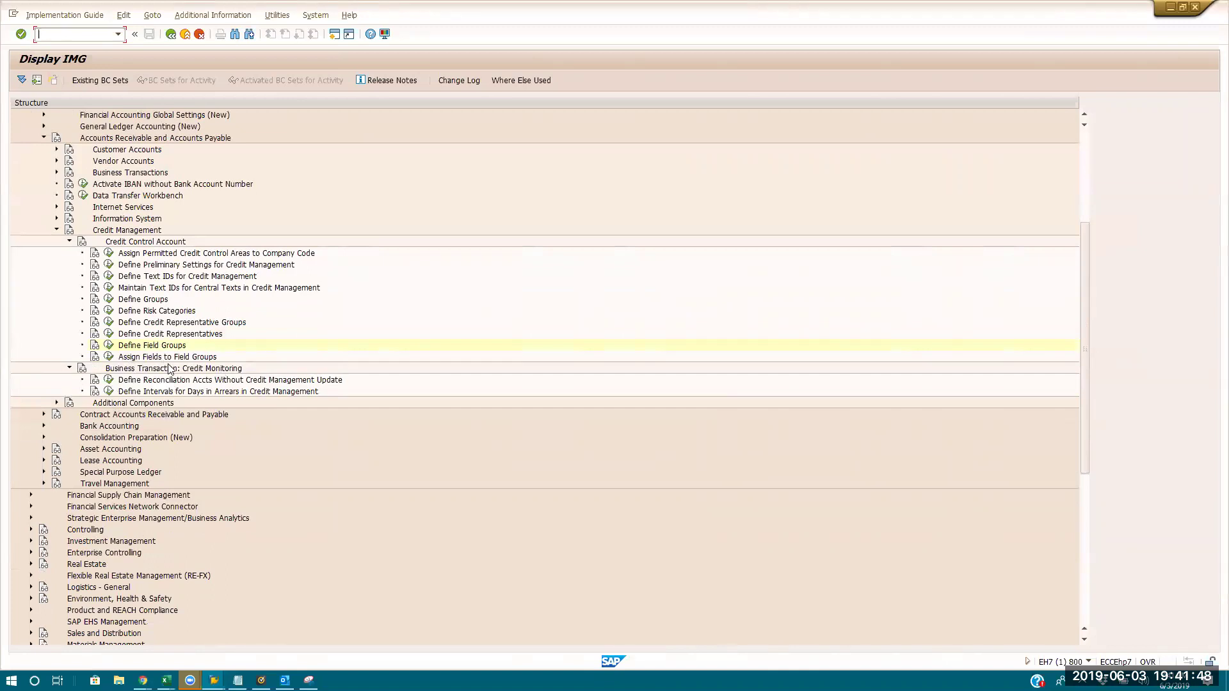
# - Expand Additional Components, and Financial Supply Chain Management down to the Master Data activities under Credit Management's Credit Risk Monitoring
pyautogui.click(56, 403)
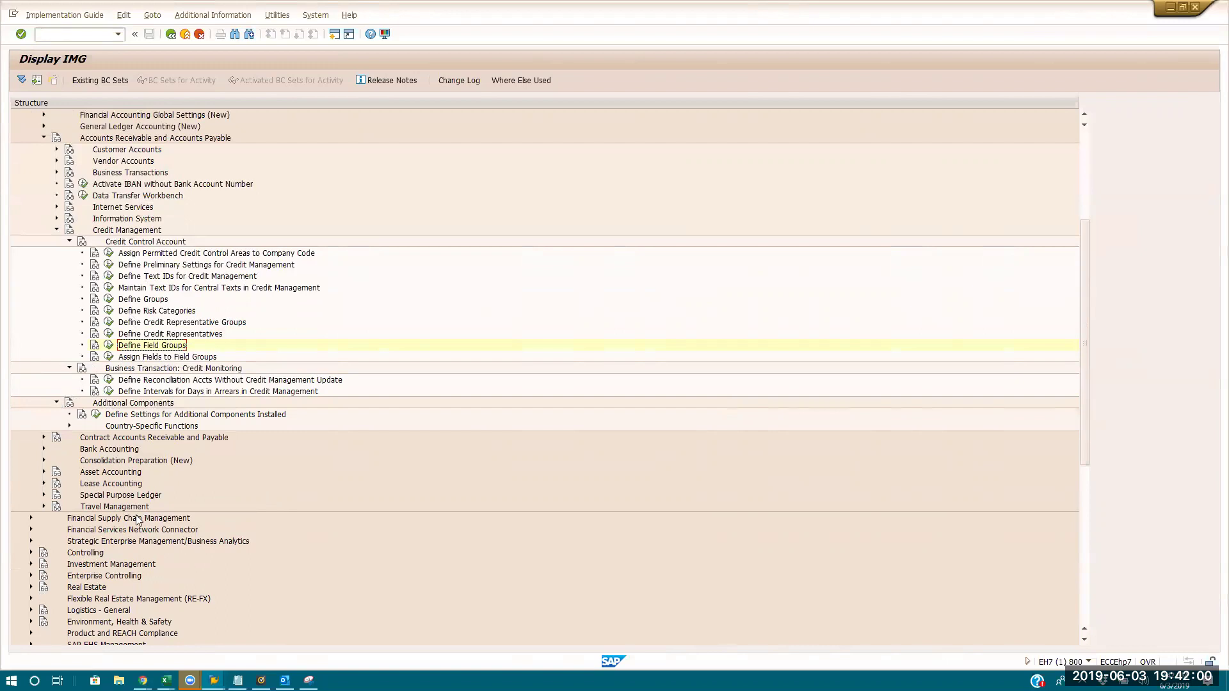
pyautogui.click(32, 518)
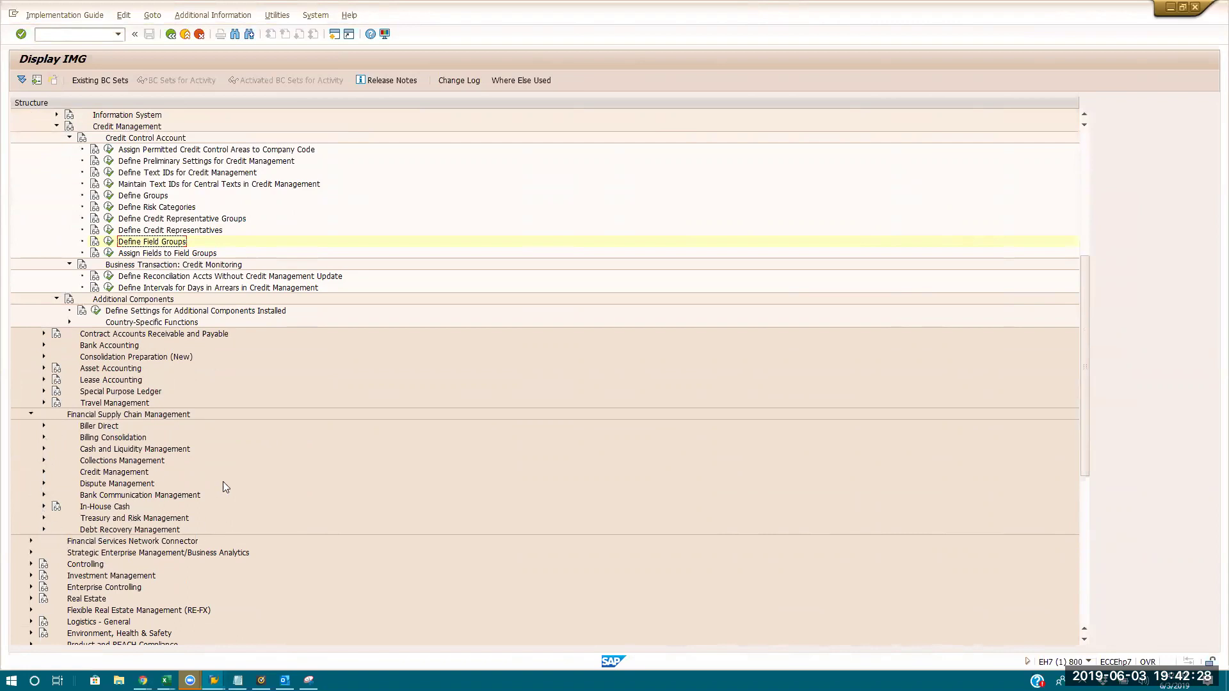
pyautogui.click(43, 473)
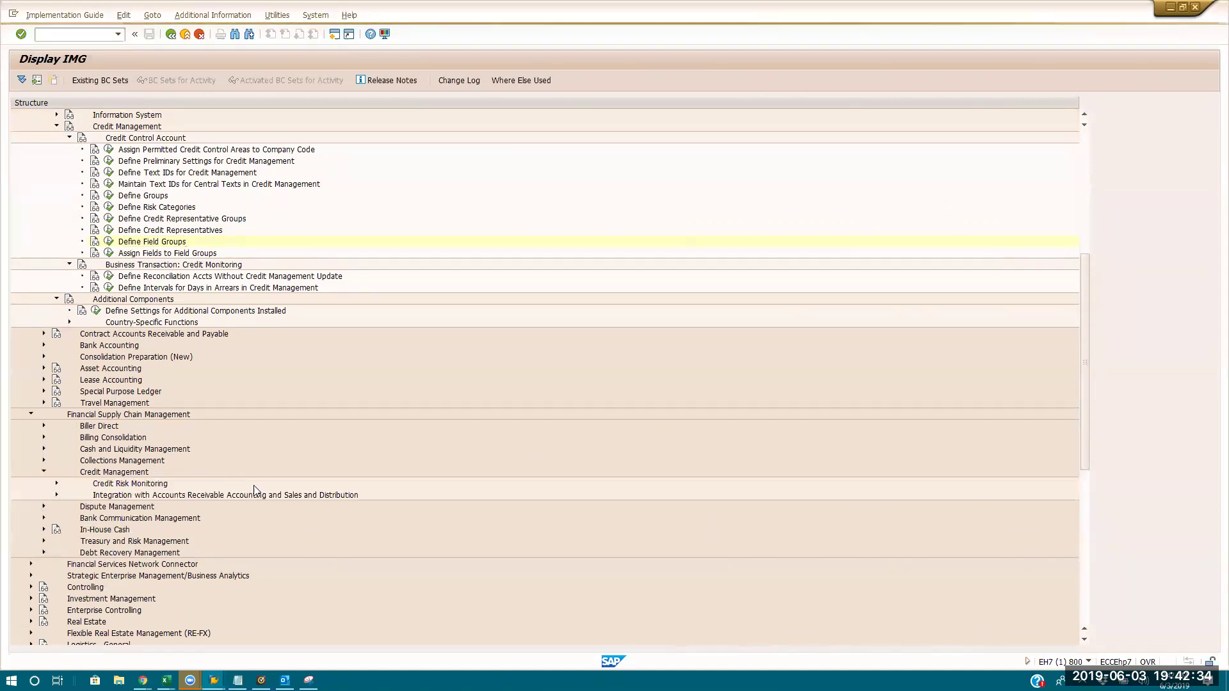
pyautogui.scroll(-3, 253, 486)
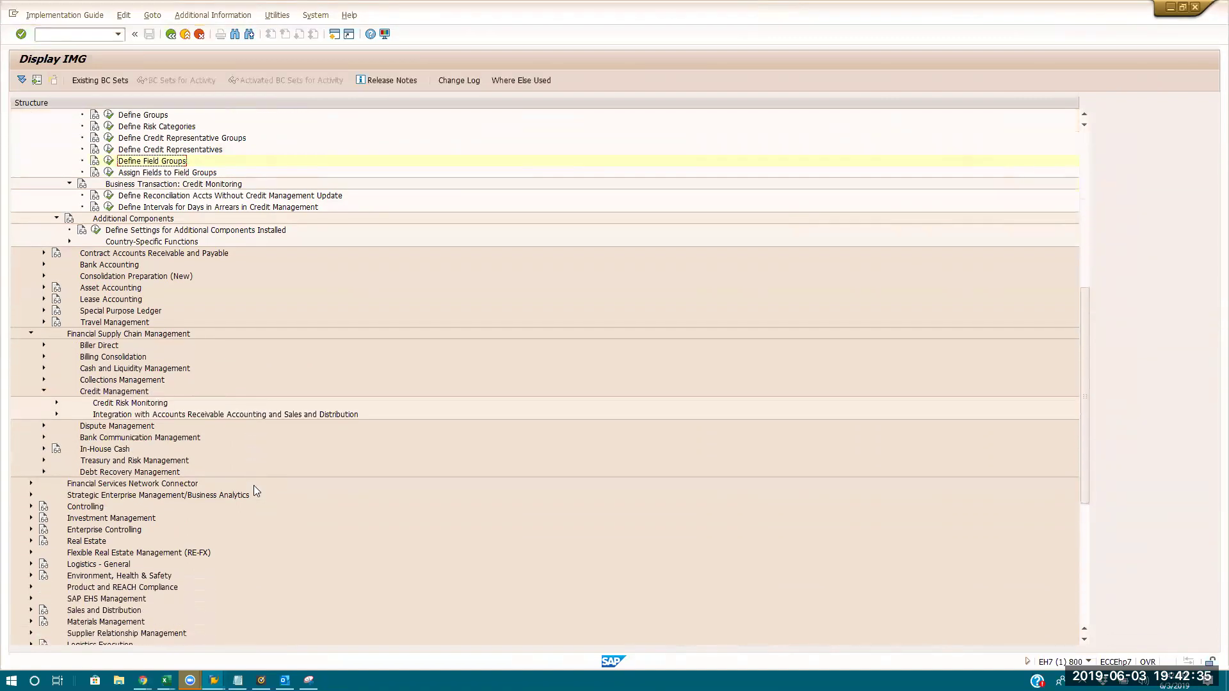
pyautogui.click(56, 403)
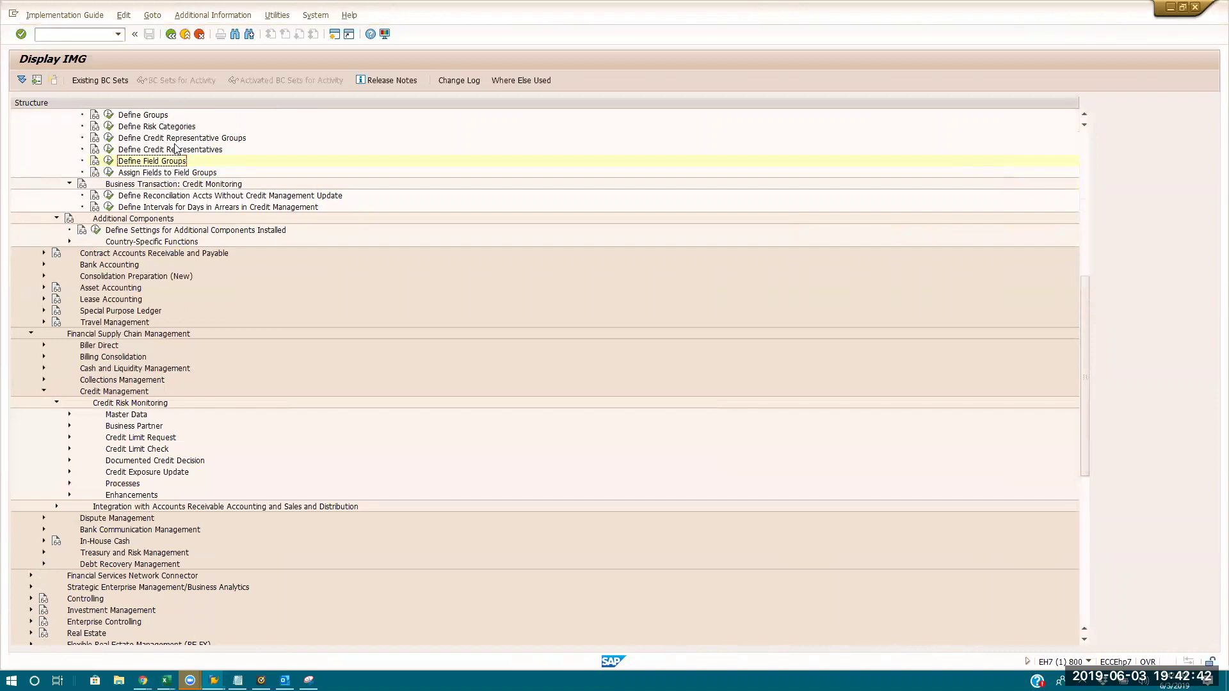
pyautogui.click(69, 414)
pyautogui.scroll(-2, 332, 467)
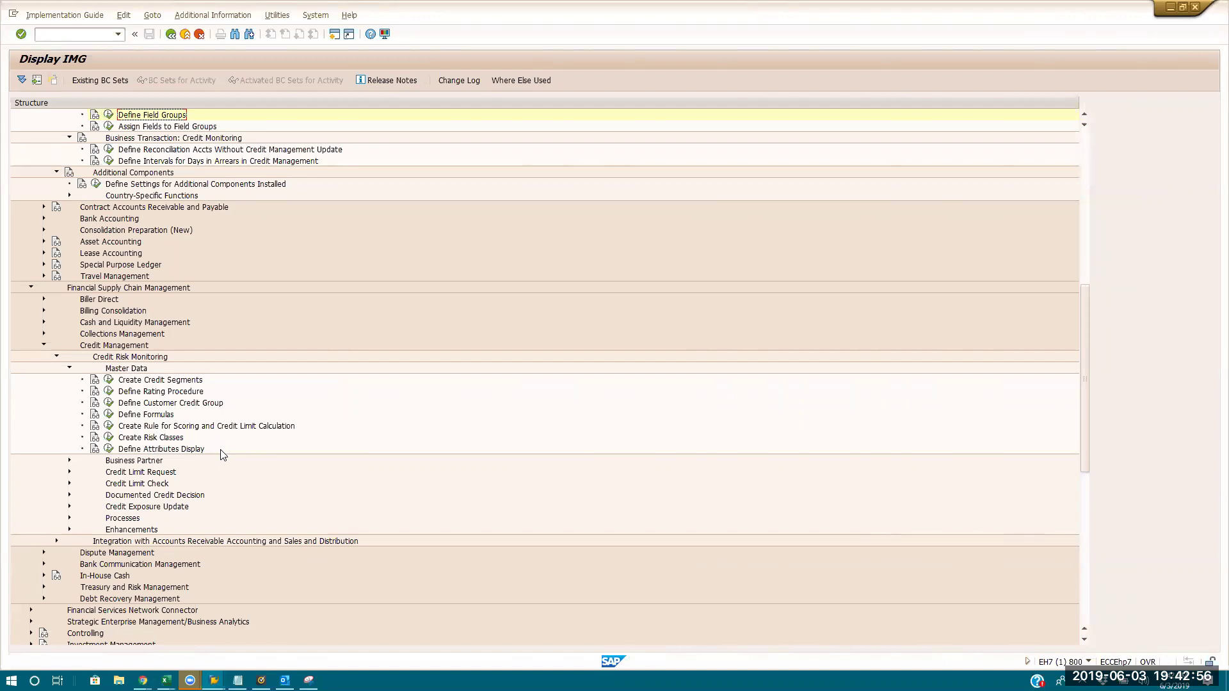
# - Expand Credit Limit Request with its Enterprise Services, Credit Limit Check and Credit Exposure Update under Credit Risk Monitoring and review their activities
pyautogui.click(68, 473)
pyautogui.scroll(-2, 69, 477)
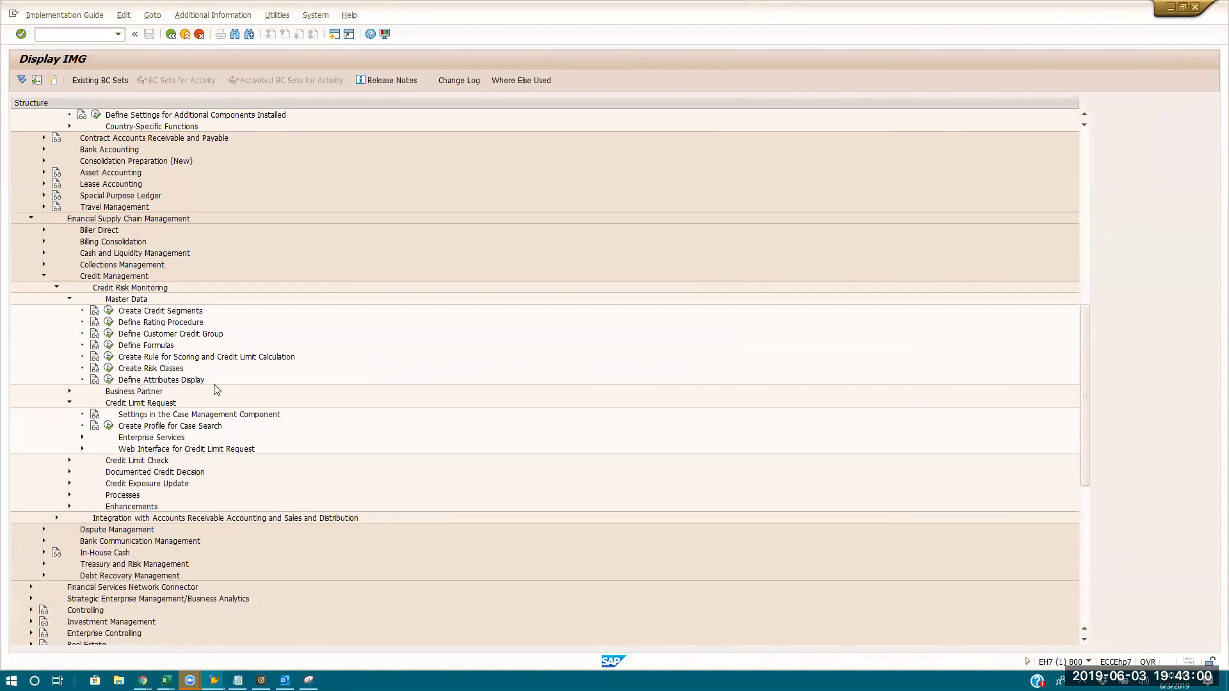
pyautogui.click(82, 438)
pyautogui.scroll(-1, 84, 441)
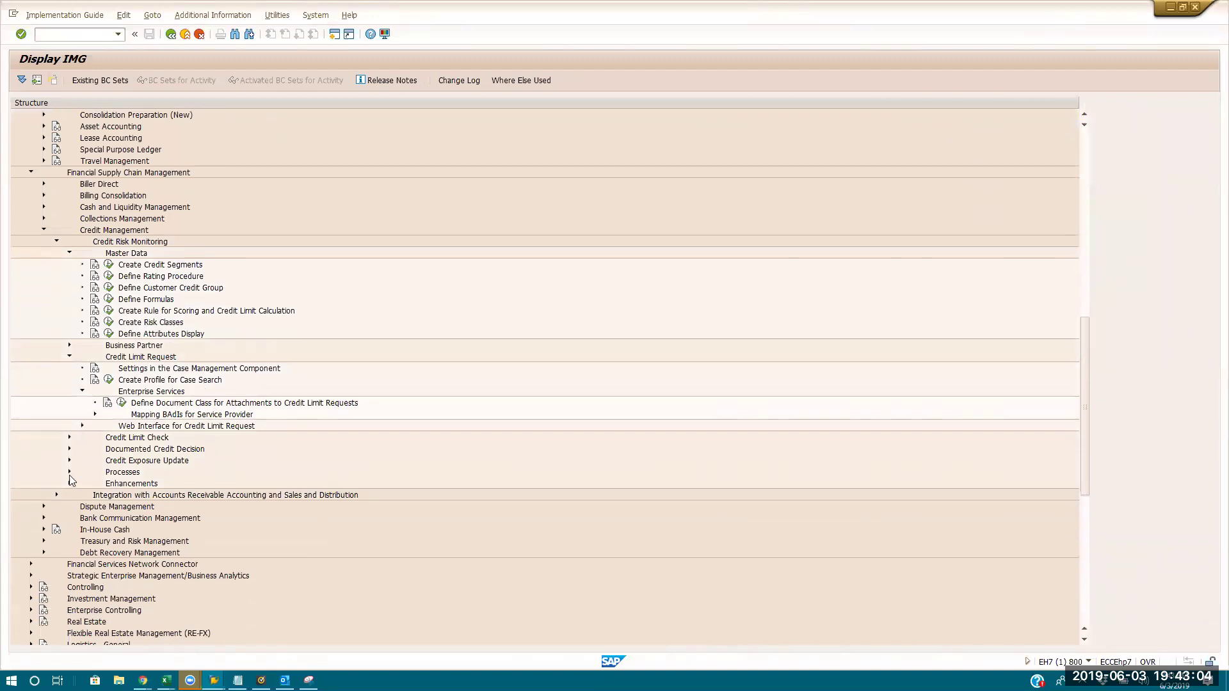
pyautogui.click(69, 437)
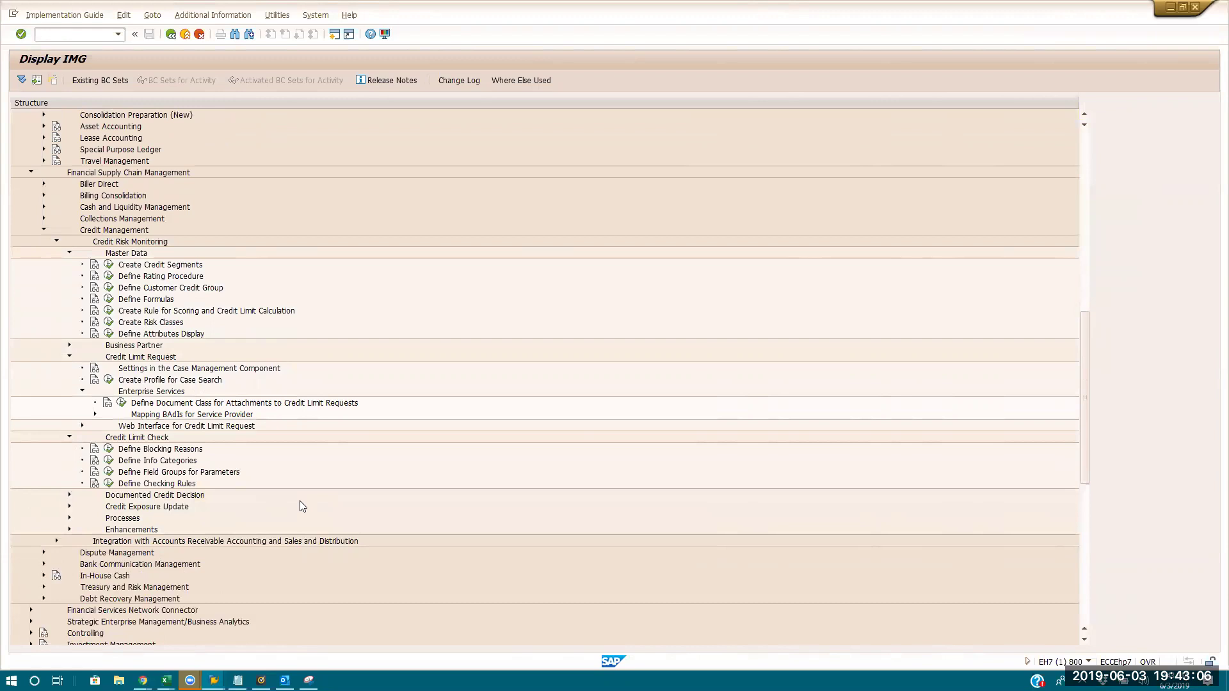
pyautogui.scroll(-2, 299, 500)
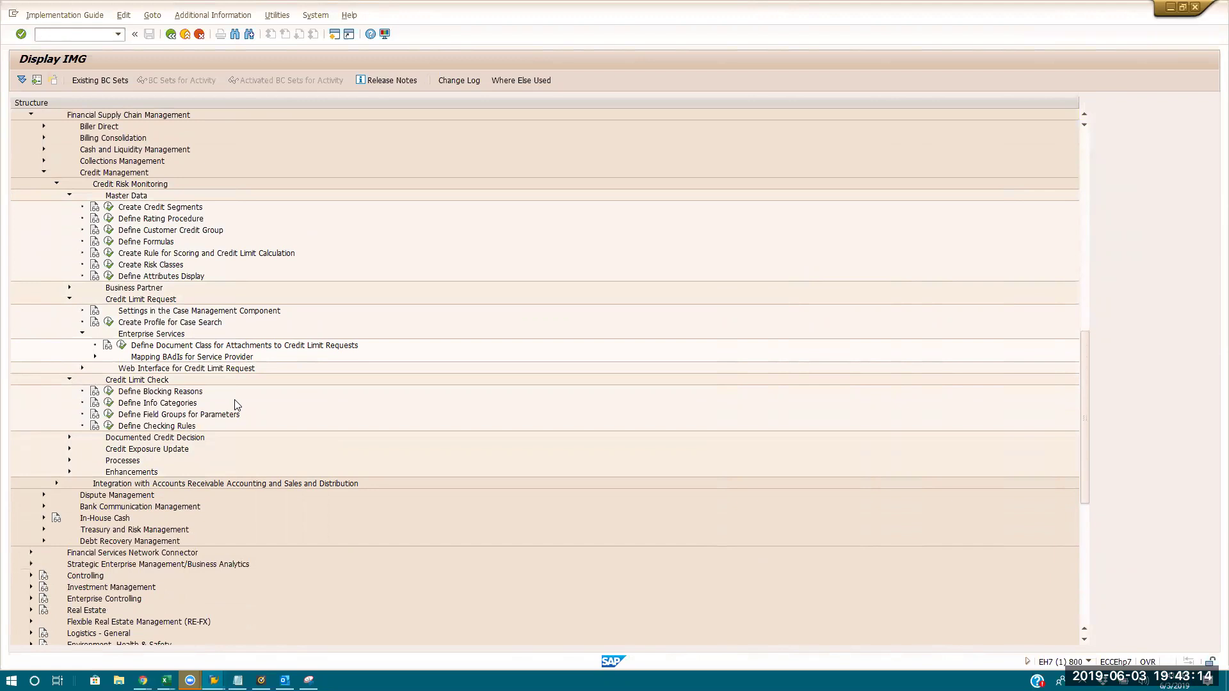
pyautogui.click(70, 449)
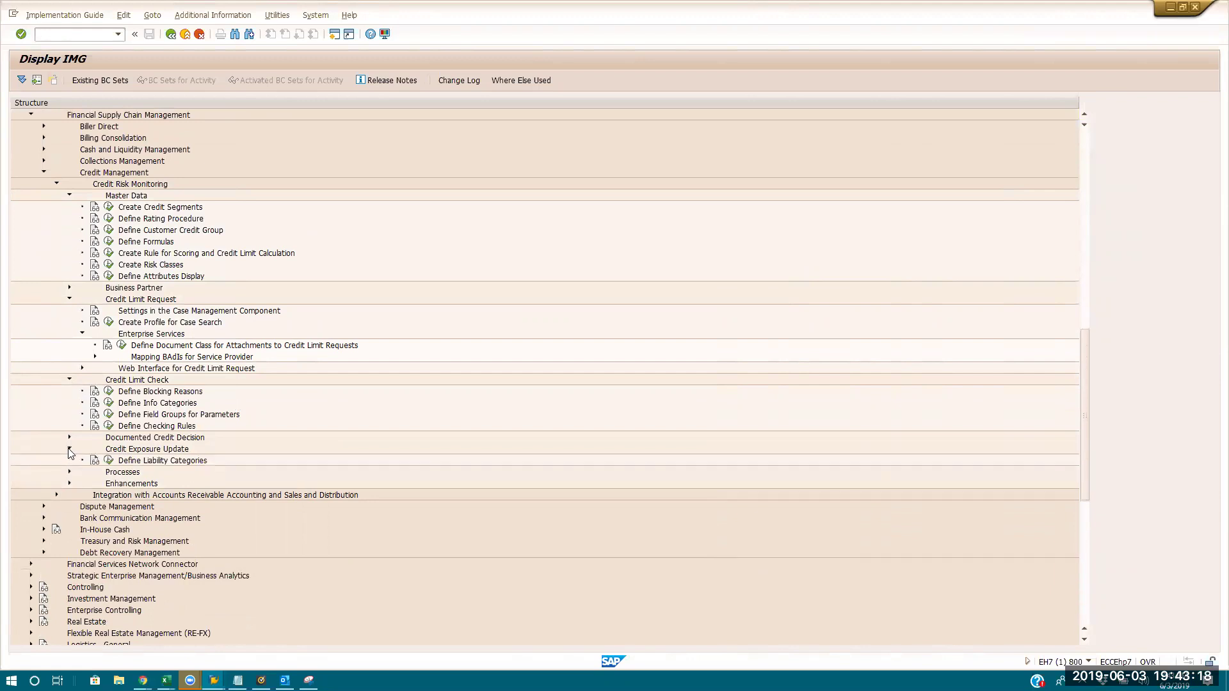
pyautogui.scroll(-2, 237, 479)
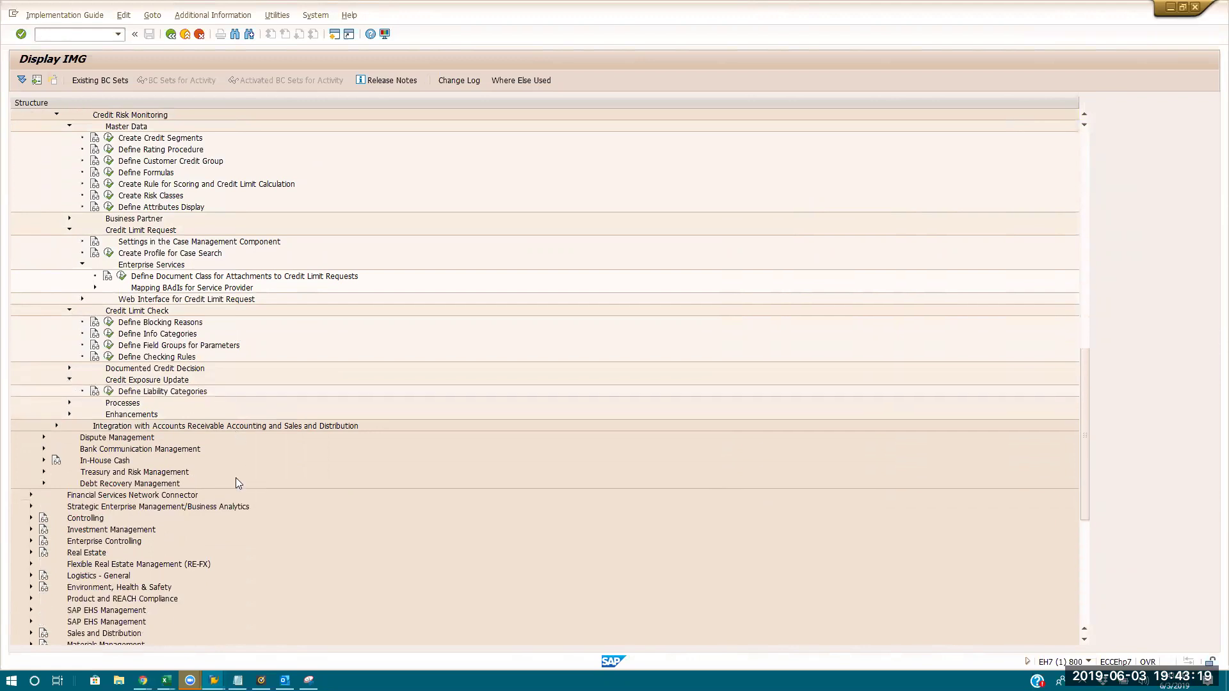
# - Expand the integration with Accounts Receivable Accounting, examine its credit exposure categories, and return to the IMG structure
pyautogui.click(56, 427)
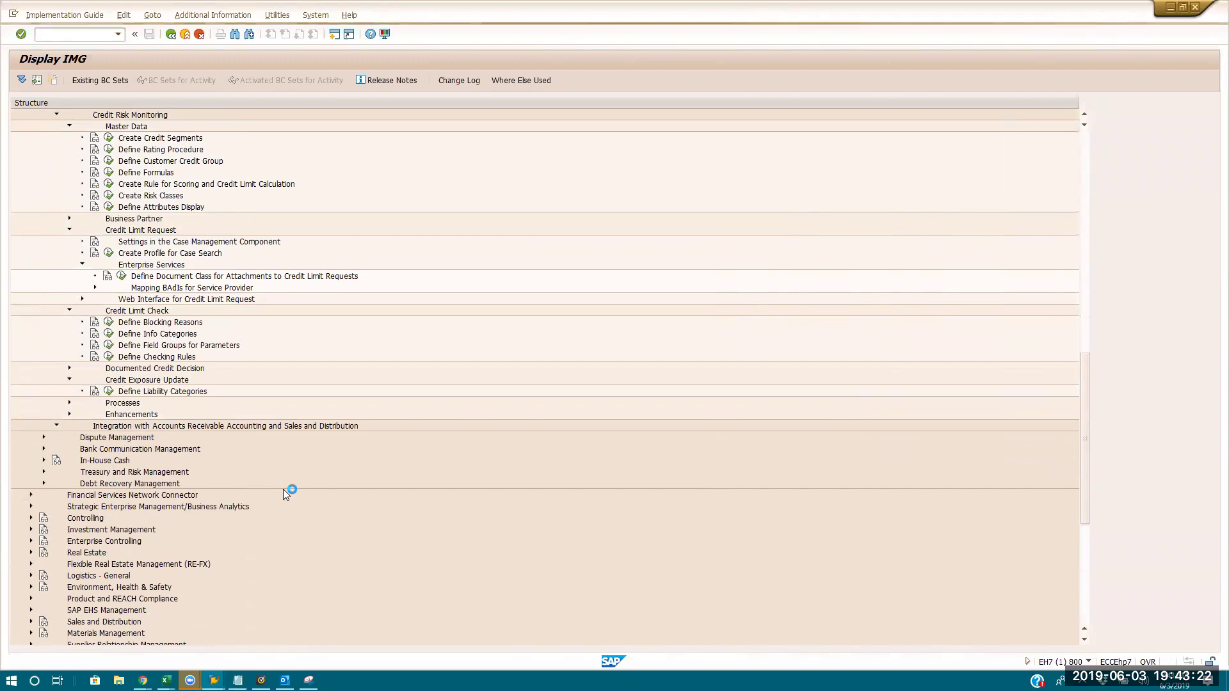
pyautogui.scroll(-2, 284, 491)
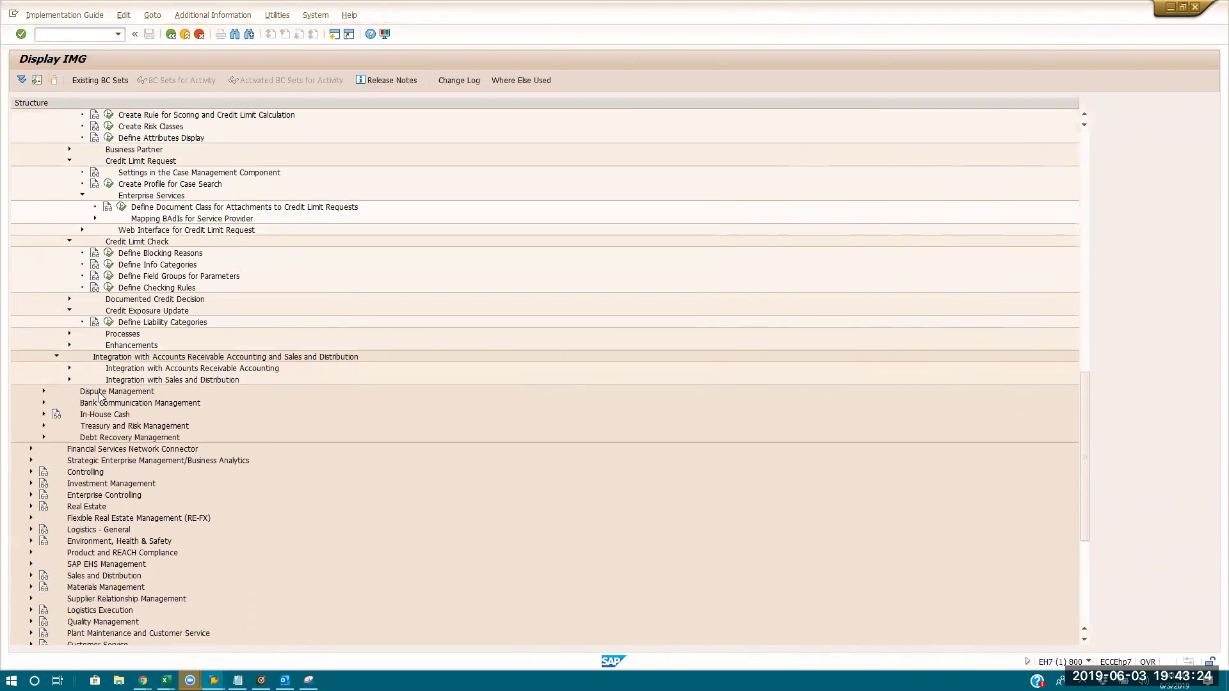
pyautogui.click(70, 368)
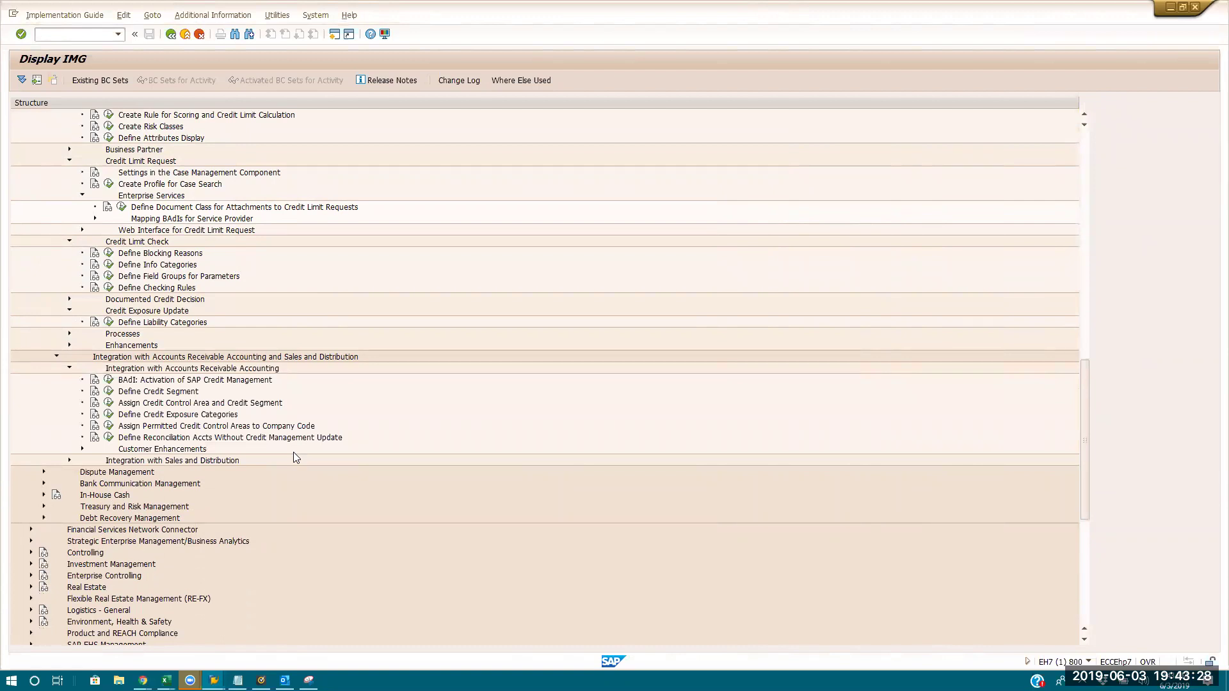
pyautogui.click(109, 414)
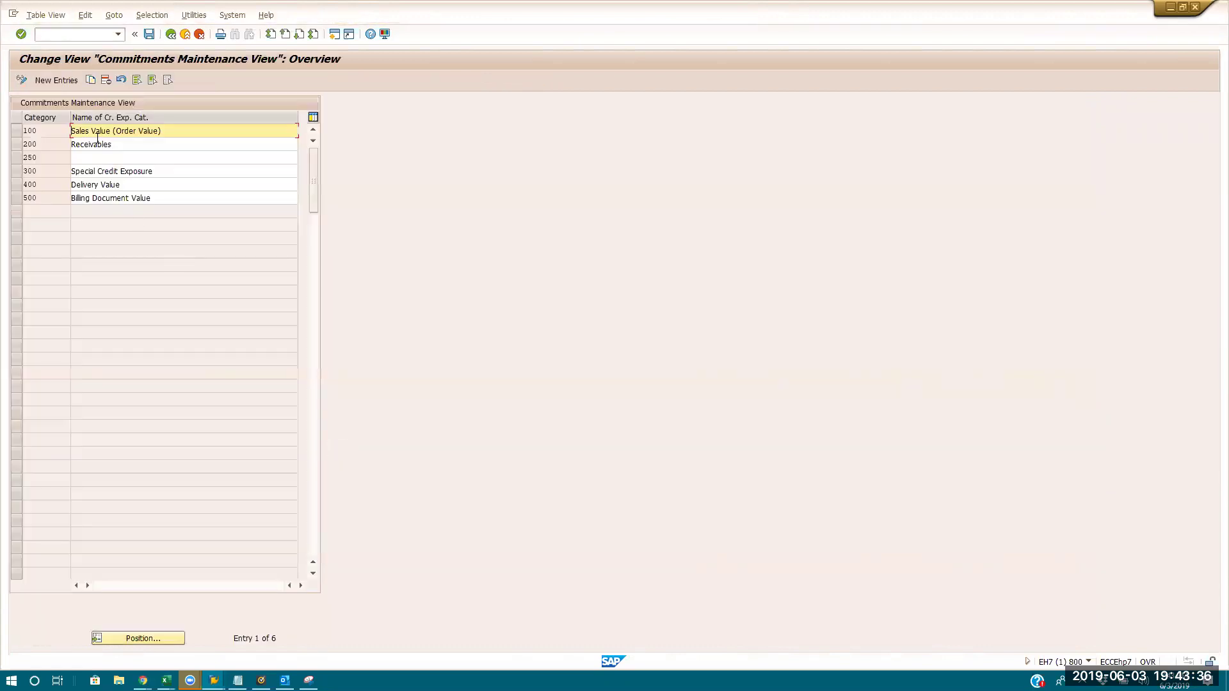
pyautogui.doubleClick(98, 130)
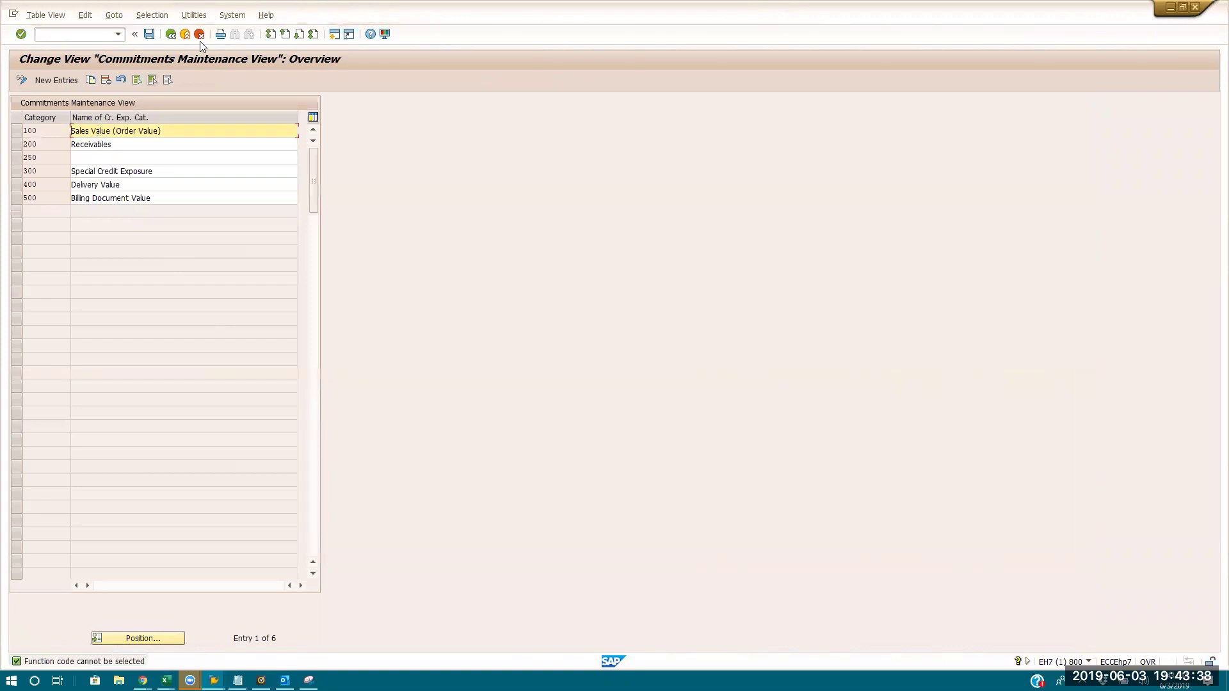
pyautogui.click(172, 35)
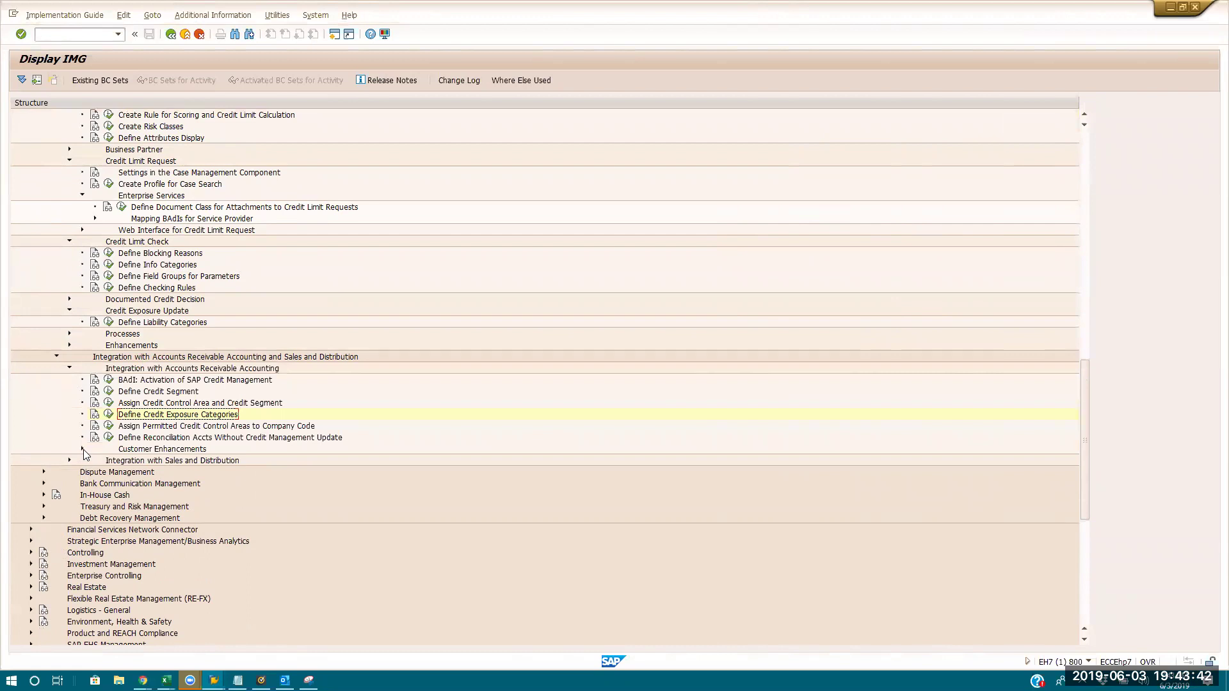
# - Expand Integration with Sales and Distribution, check the defined credit segments, and return to the IMG structure
pyautogui.click(70, 460)
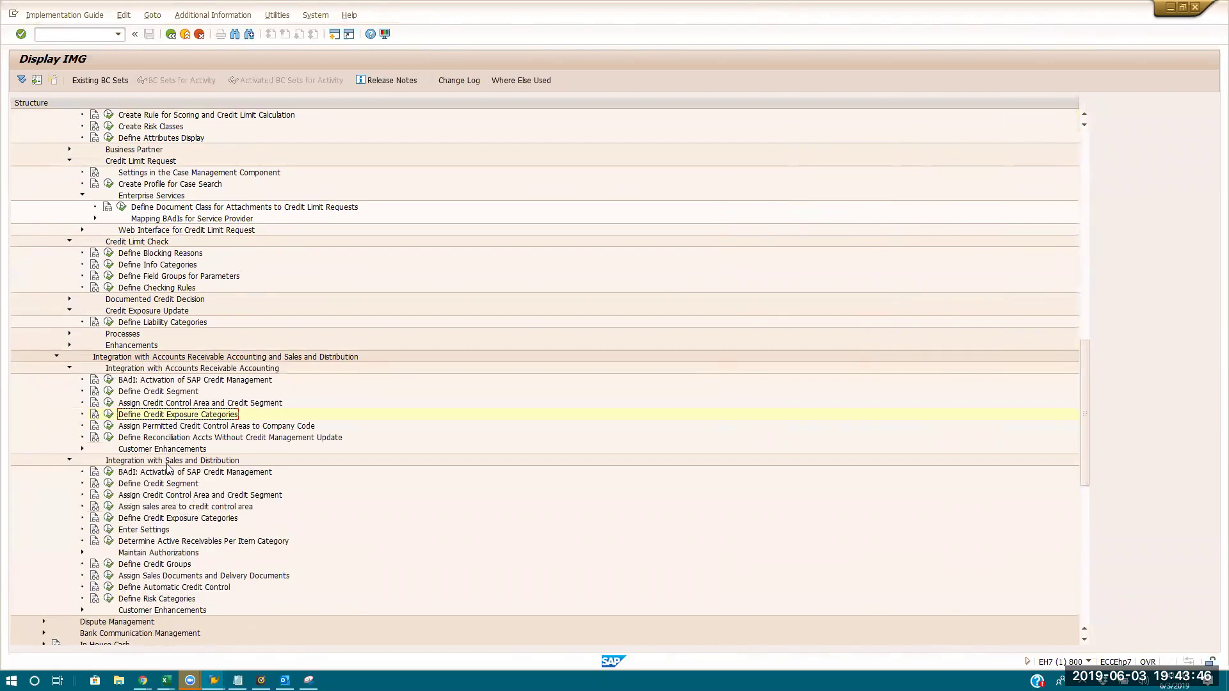
pyautogui.click(108, 390)
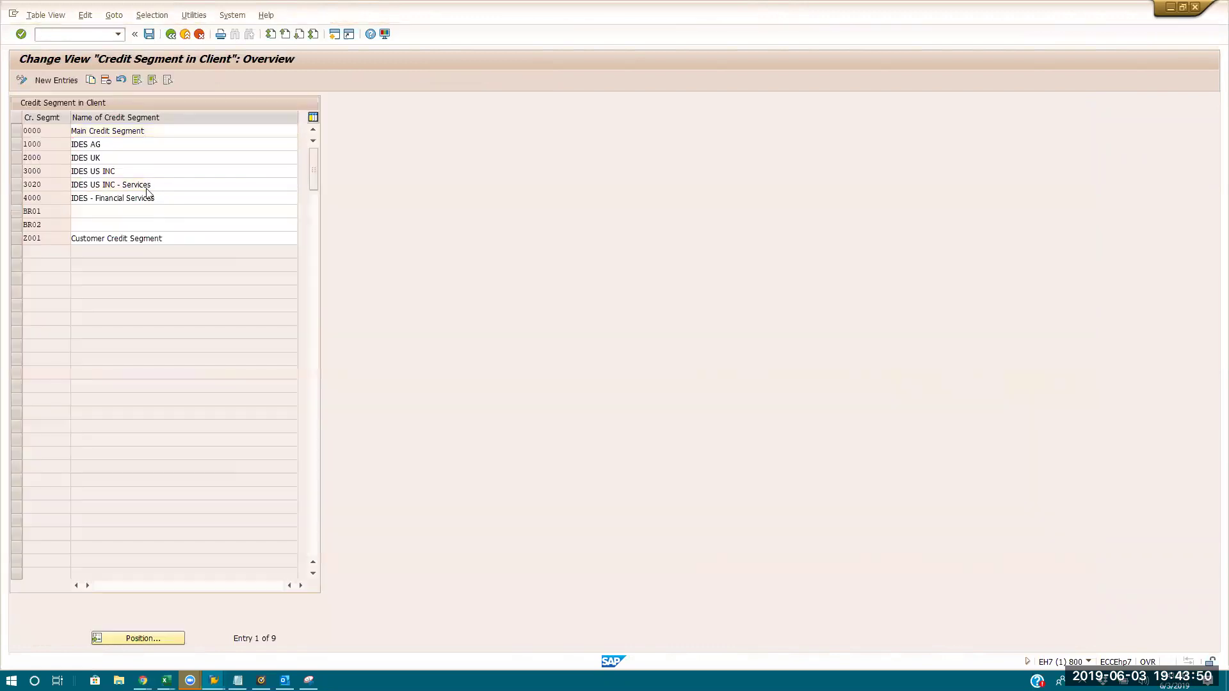
pyautogui.click(170, 34)
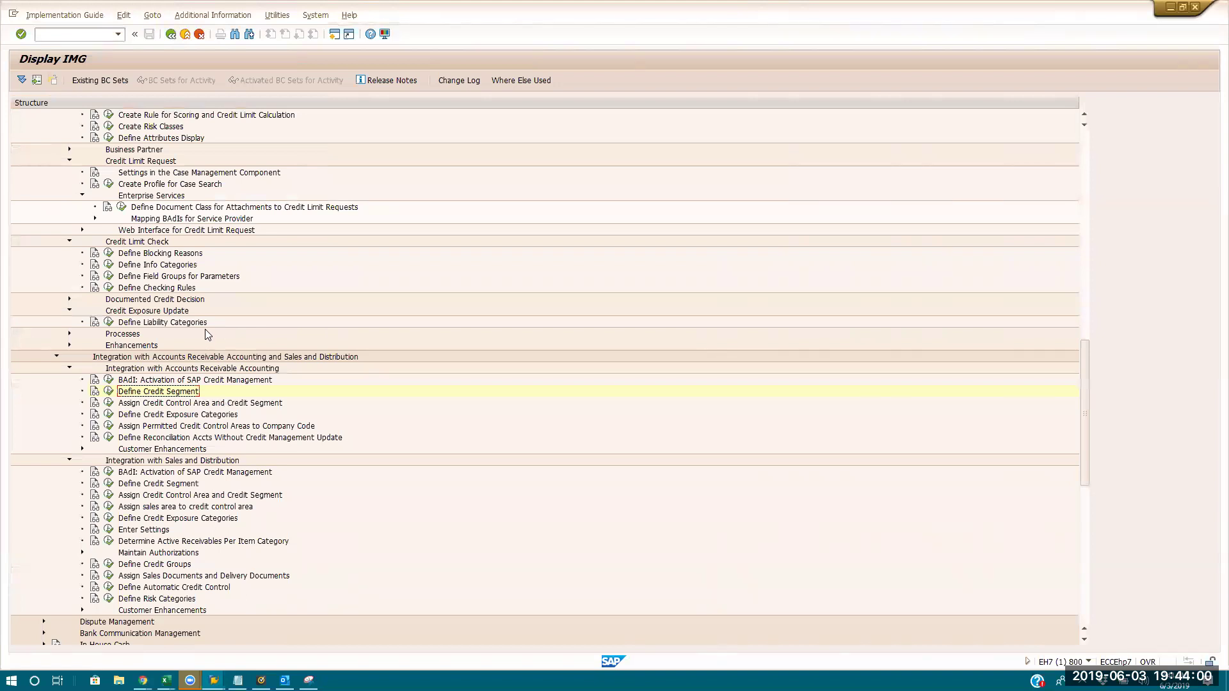
# - Review the credit management risk categories under Credit Control Account and return to the IMG structure
pyautogui.scroll(2, 205, 329)
pyautogui.scroll(1, 205, 333)
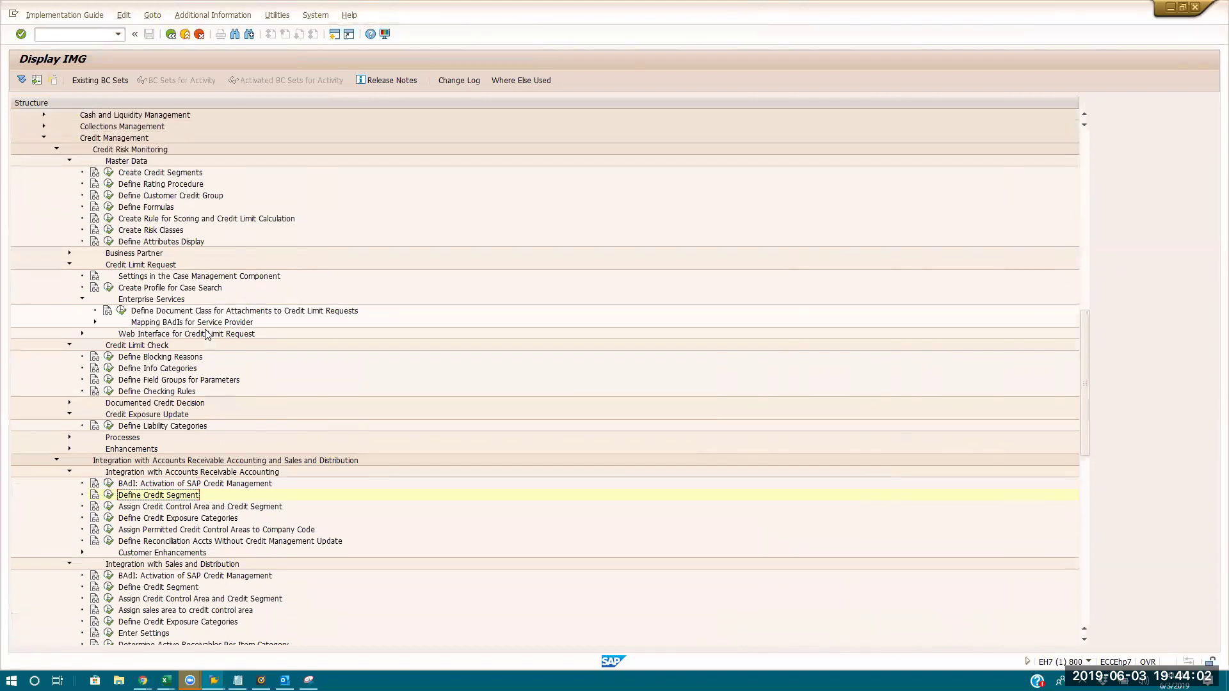
pyautogui.scroll(1, 206, 333)
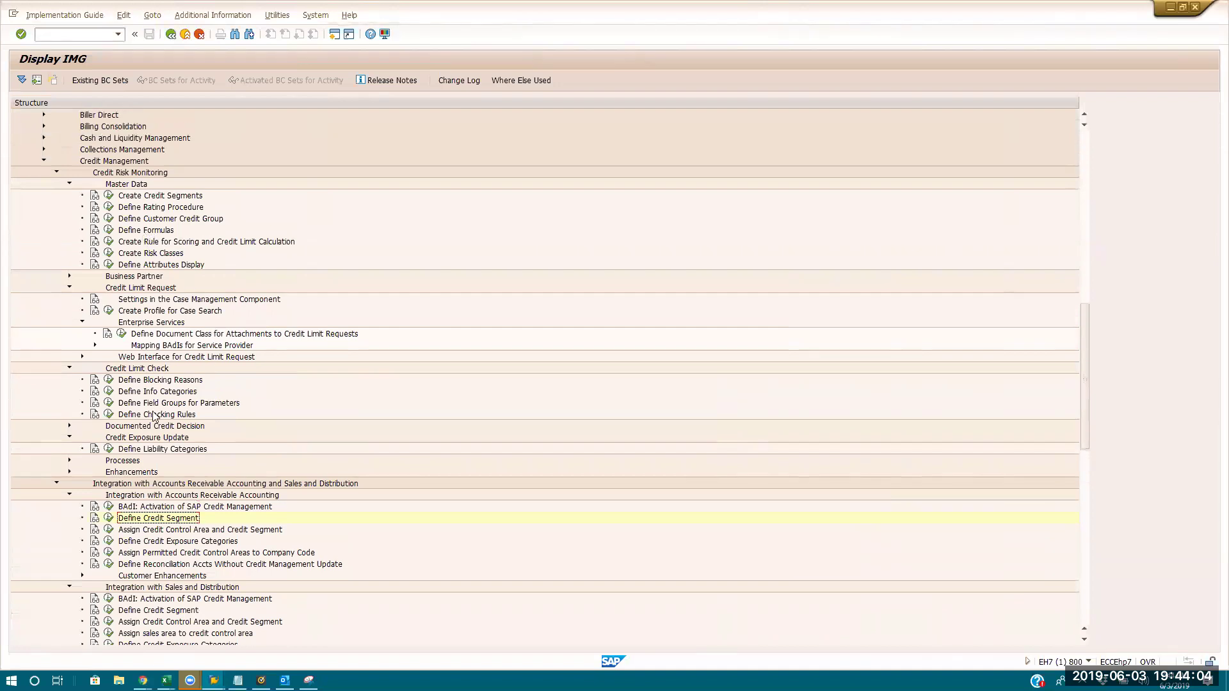
pyautogui.scroll(2, 129, 243)
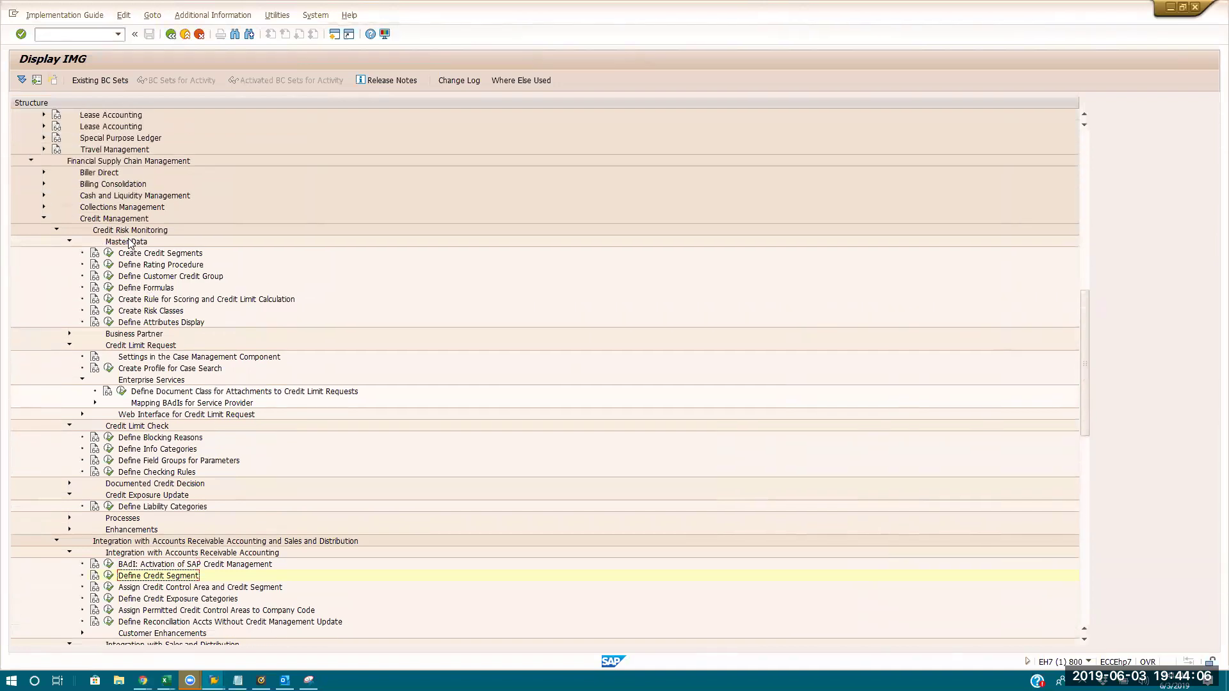
pyautogui.scroll(9, 128, 242)
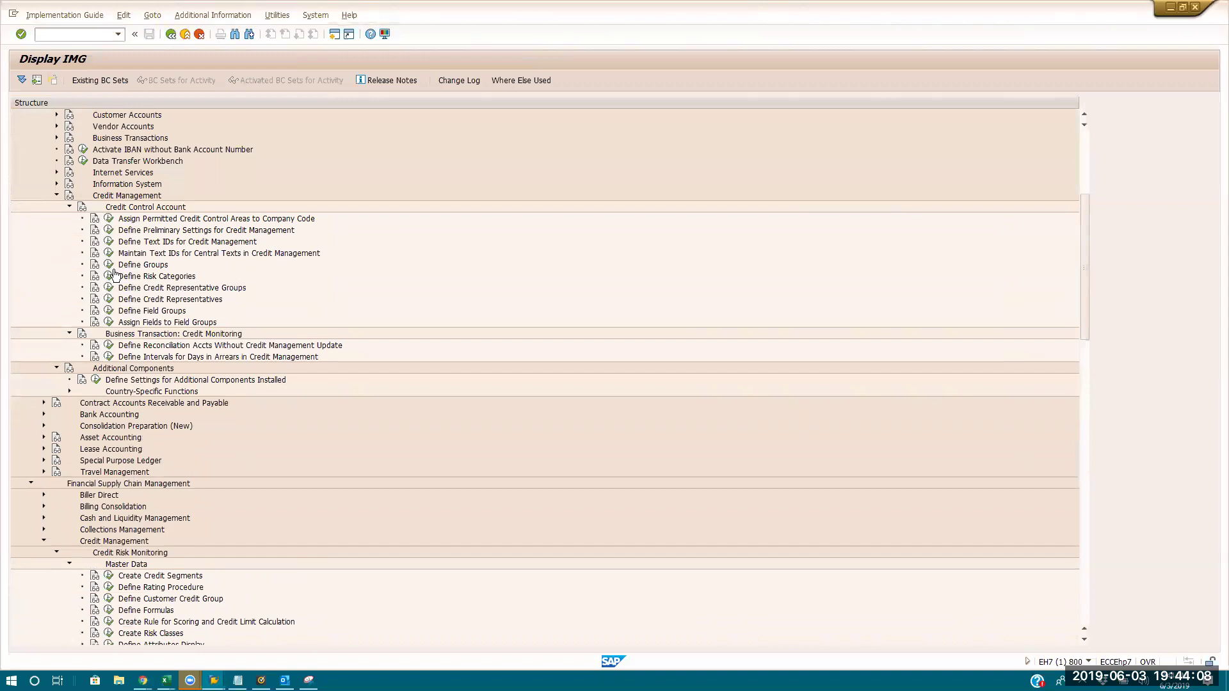
pyautogui.click(113, 275)
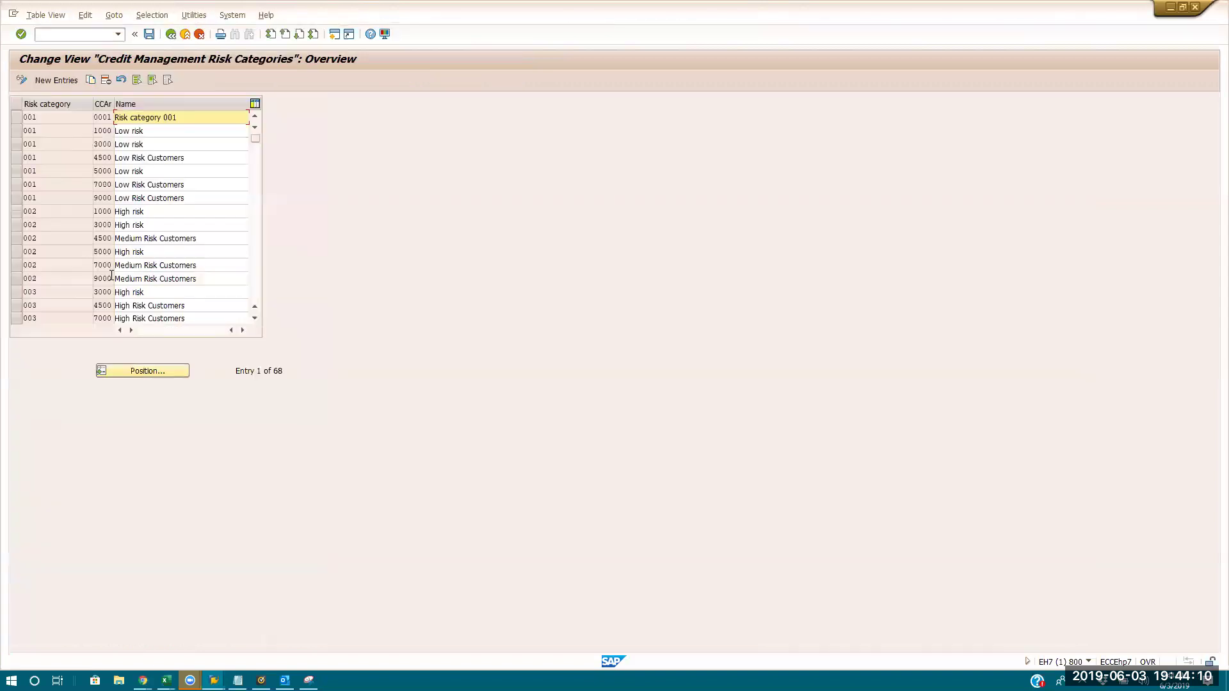
pyautogui.click(150, 157)
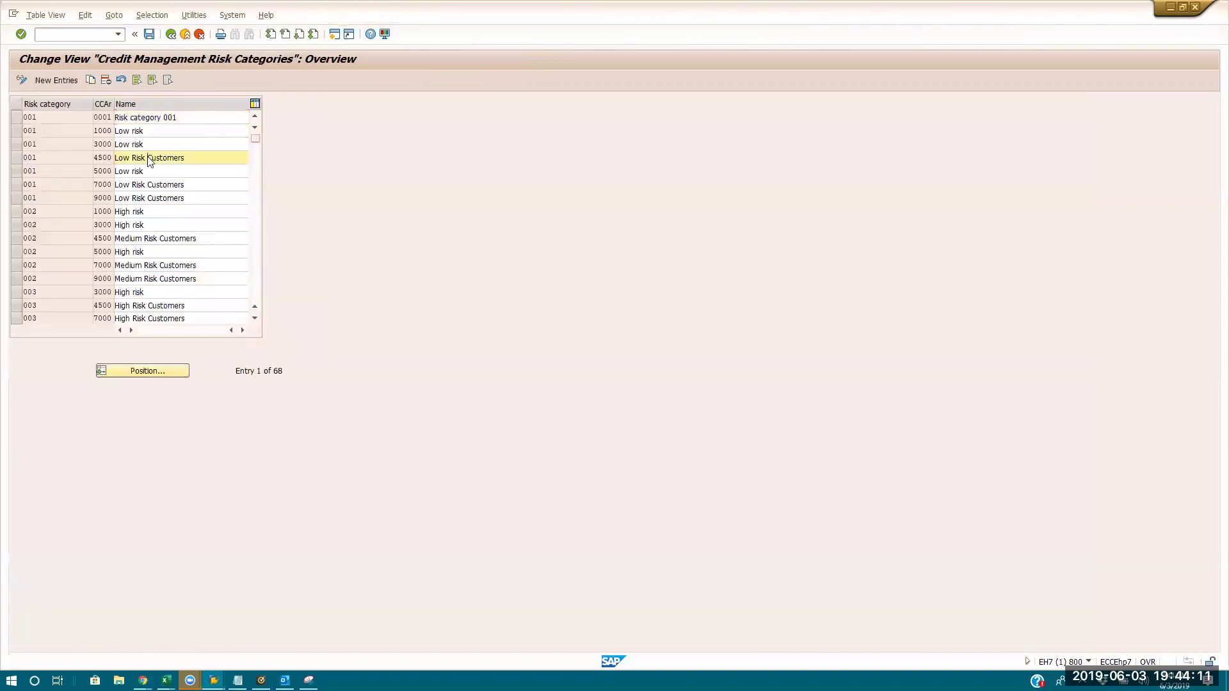
pyautogui.click(170, 34)
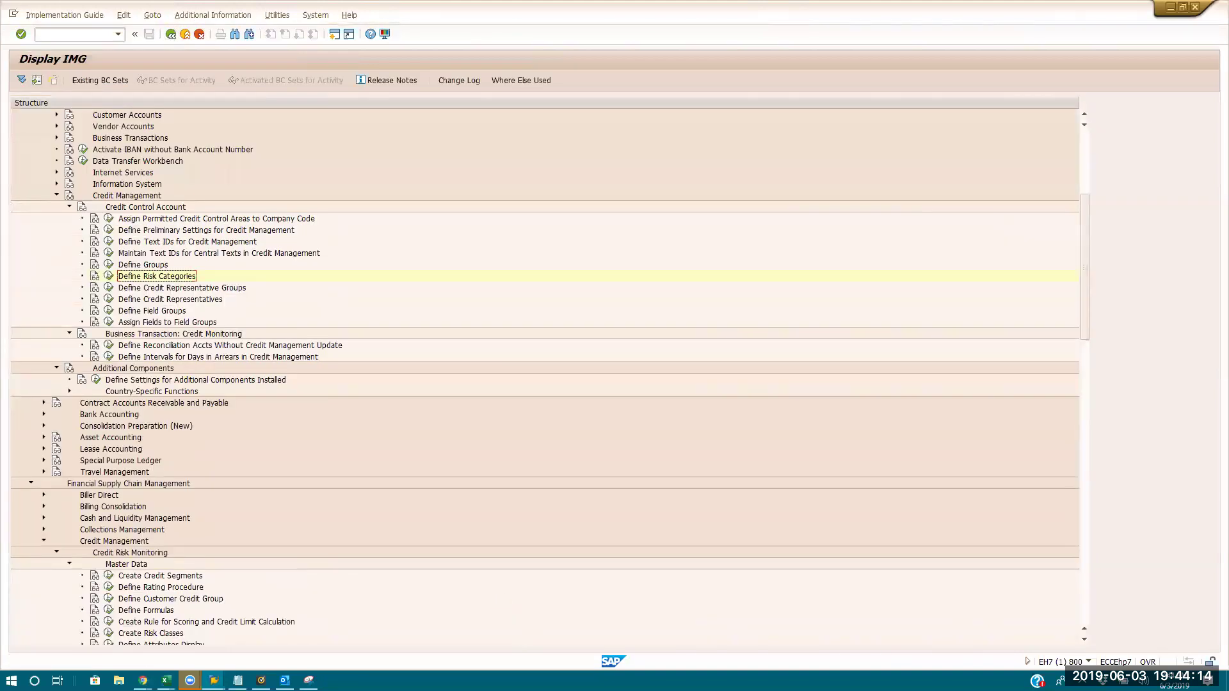
# - Run transaction OVA8 in a new session, check the High Risk Sales Orders details for credit control area 0001, and return to the overview
pyautogui.click(143, 681)
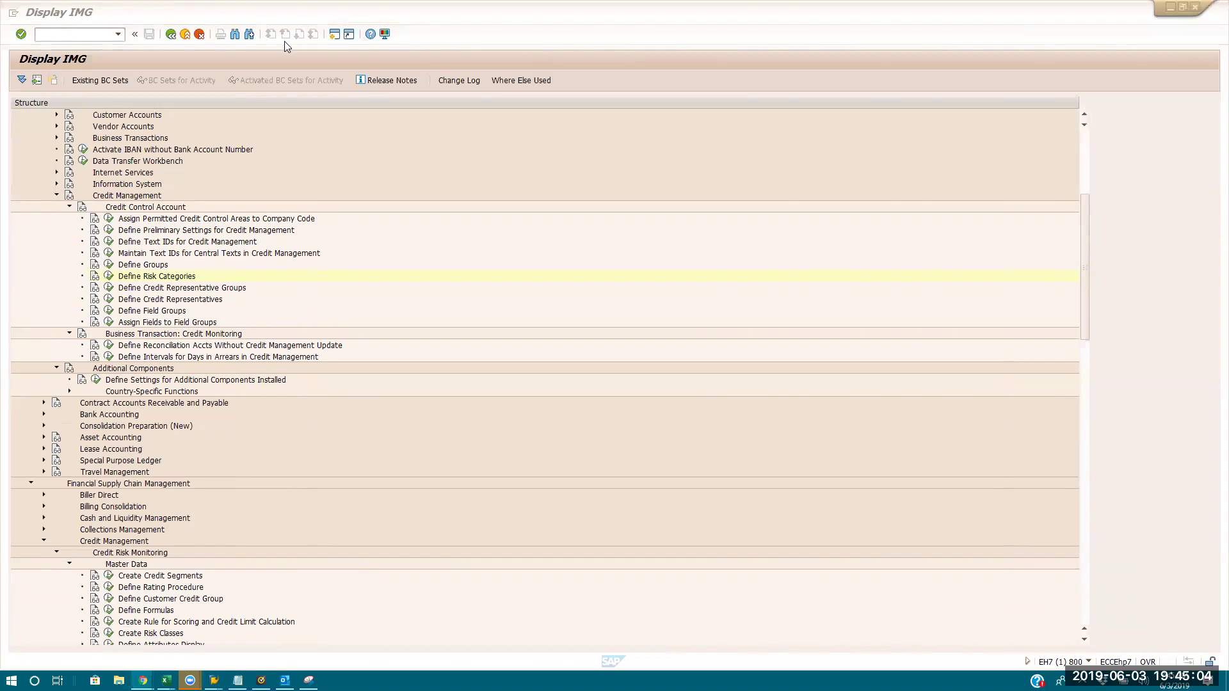
pyautogui.click(337, 35)
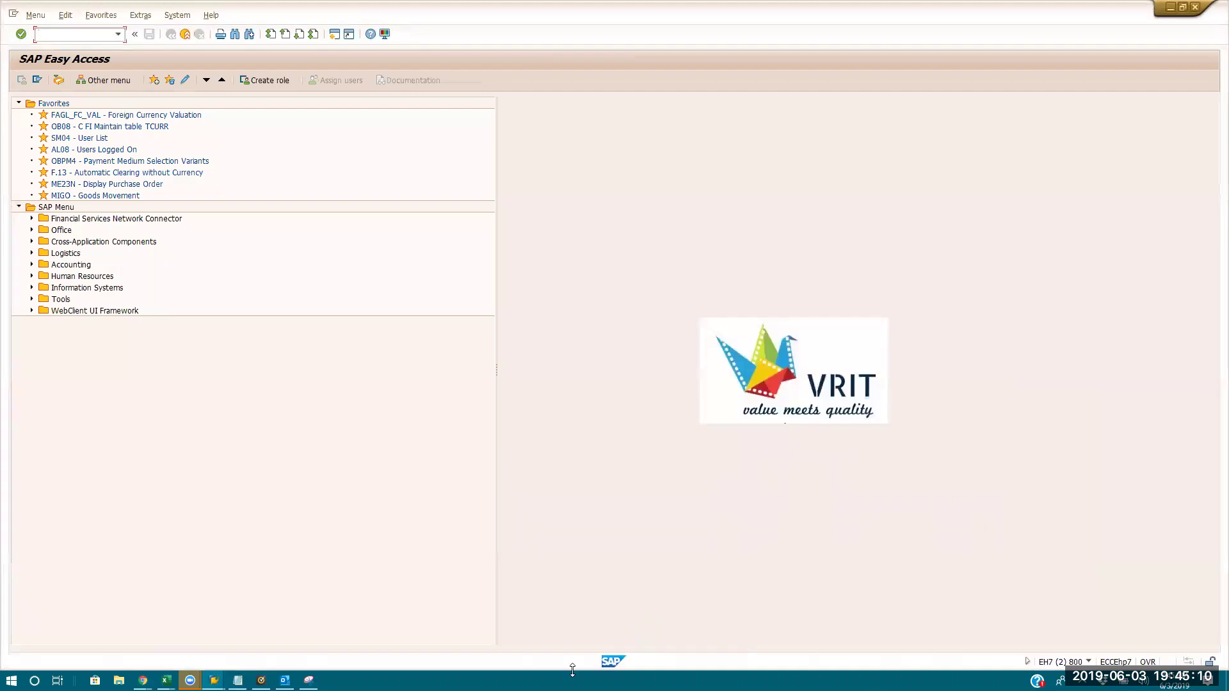
pyautogui.write('ova8')
pyautogui.press('Return')
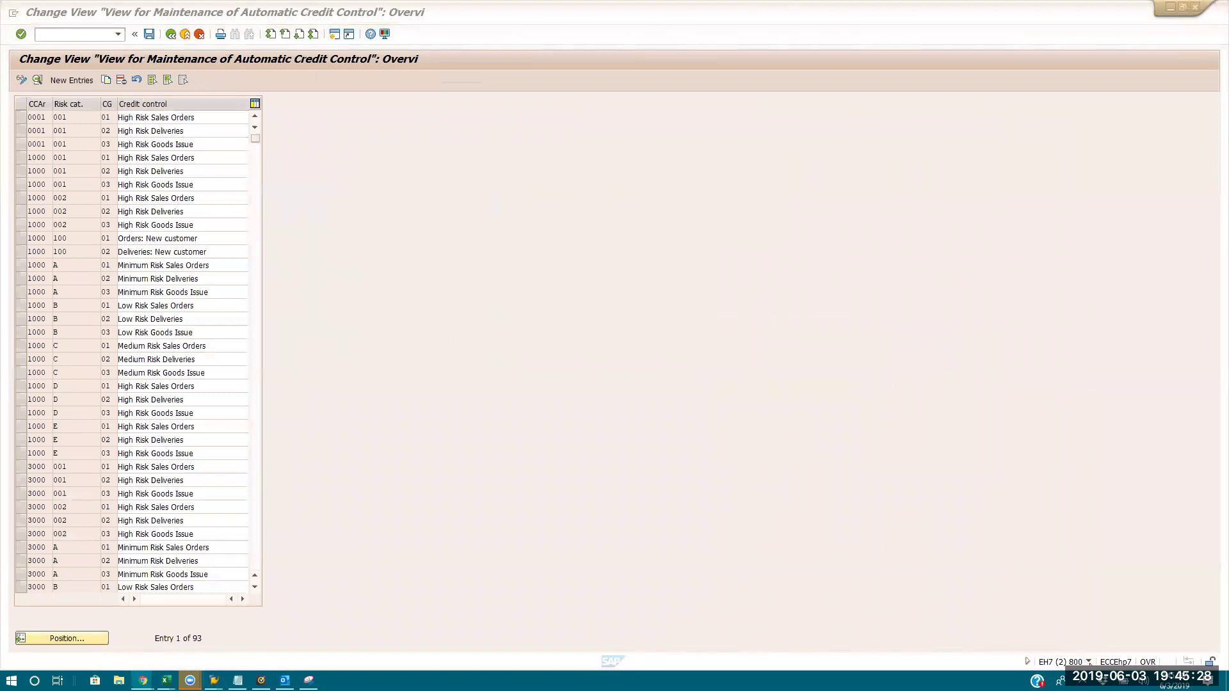
pyautogui.click(1090, 663)
pyautogui.click(1088, 662)
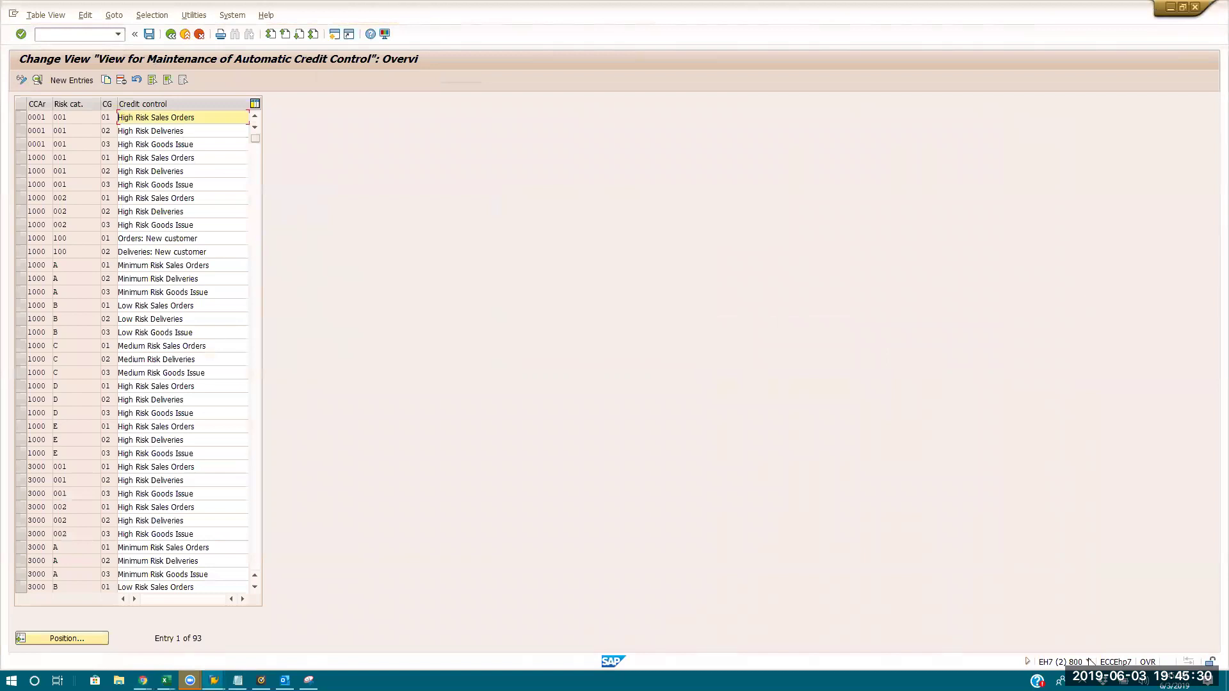
pyautogui.click(739, 503)
pyautogui.doubleClick(208, 120)
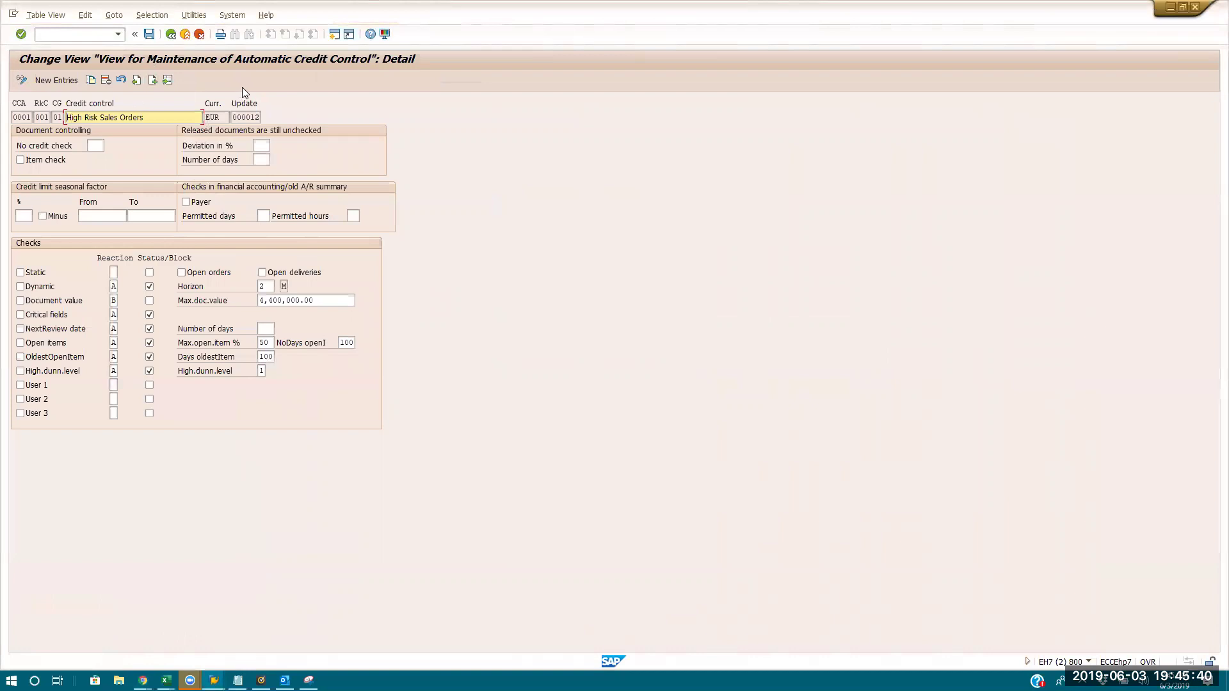
pyautogui.click(170, 35)
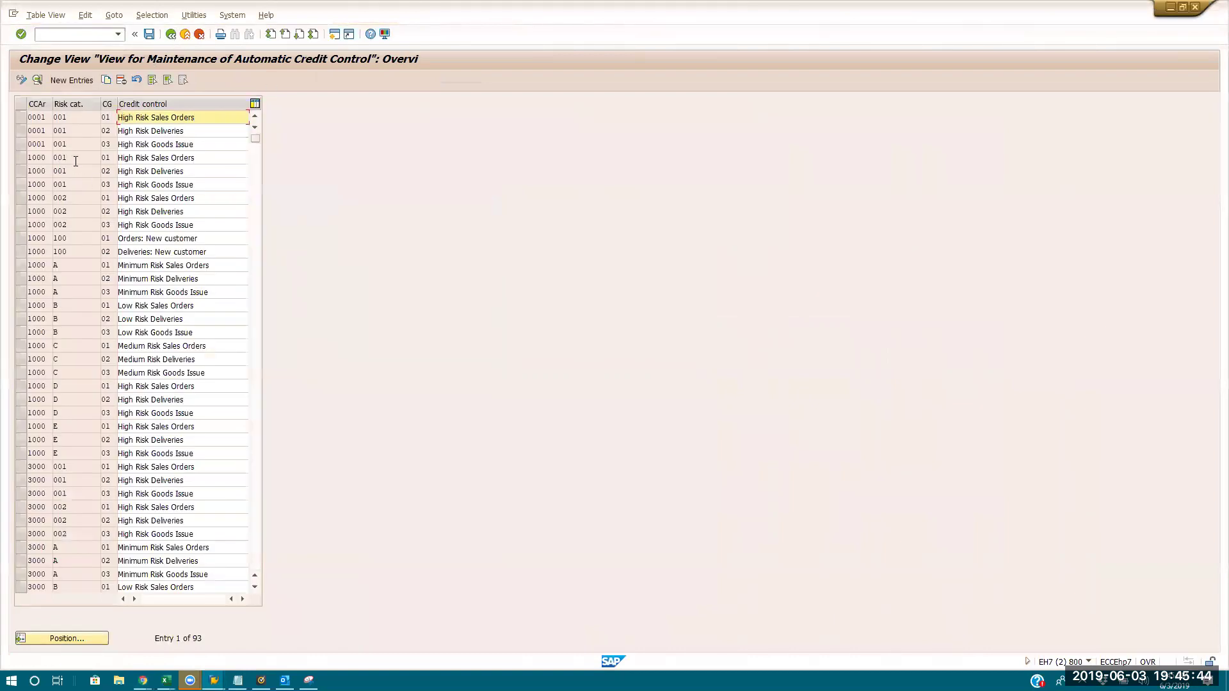
# - Examine the High Risk Sales Orders details for area 1000, risk category 001, including the open items reaction options, and exit to SAP Easy Access
pyautogui.doubleClick(75, 160)
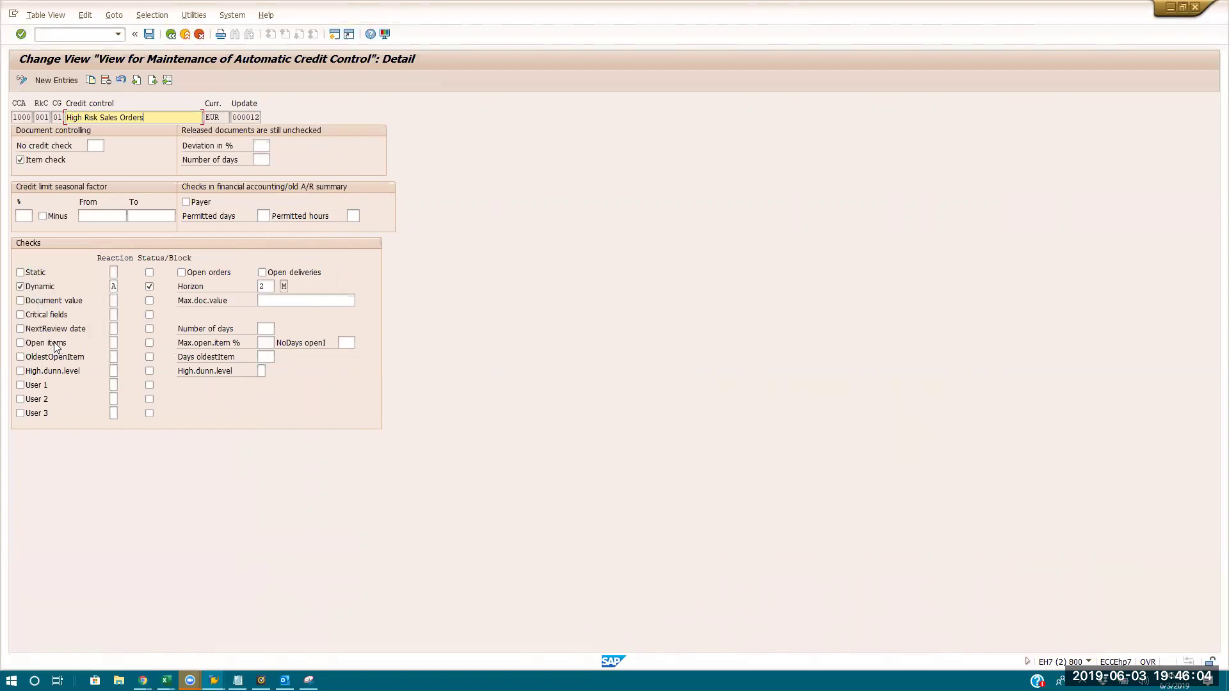
pyautogui.click(114, 343)
pyautogui.click(122, 342)
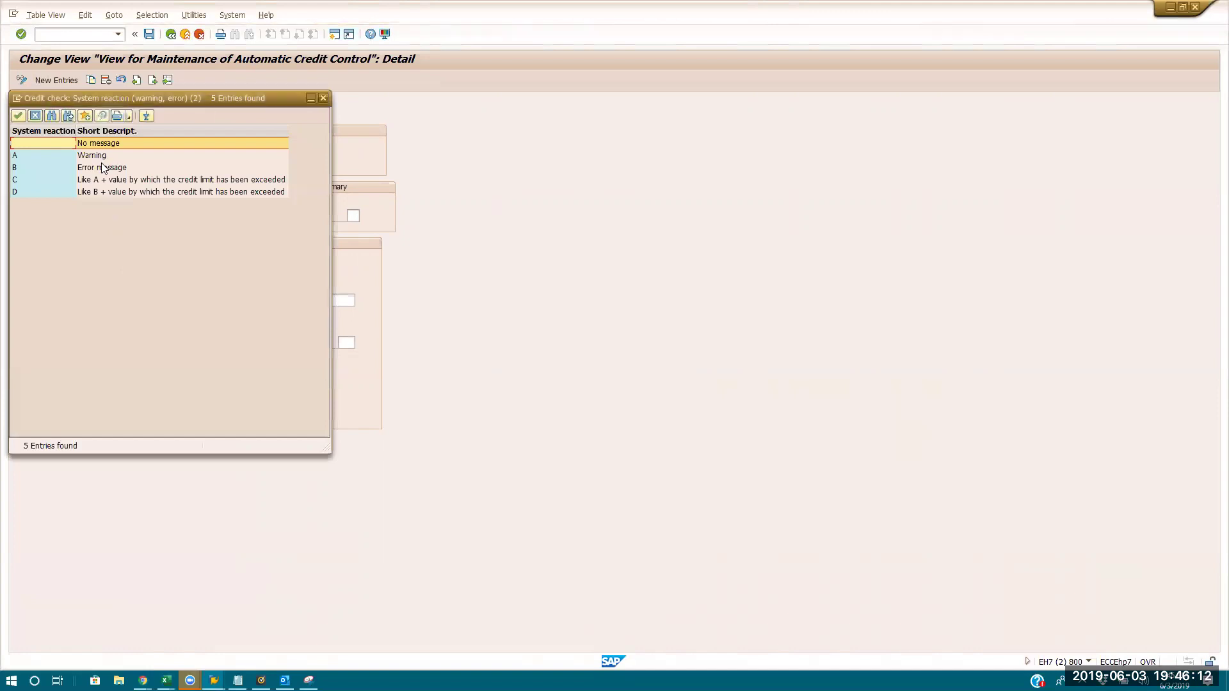
pyautogui.click(324, 99)
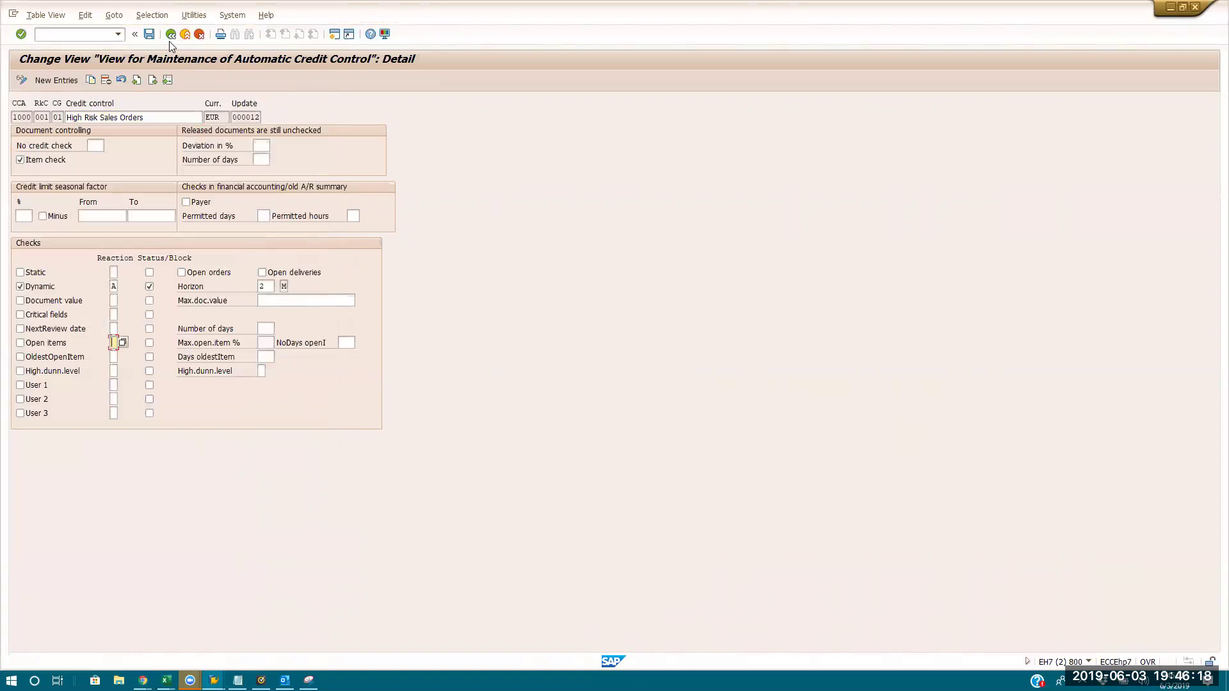
pyautogui.click(170, 38)
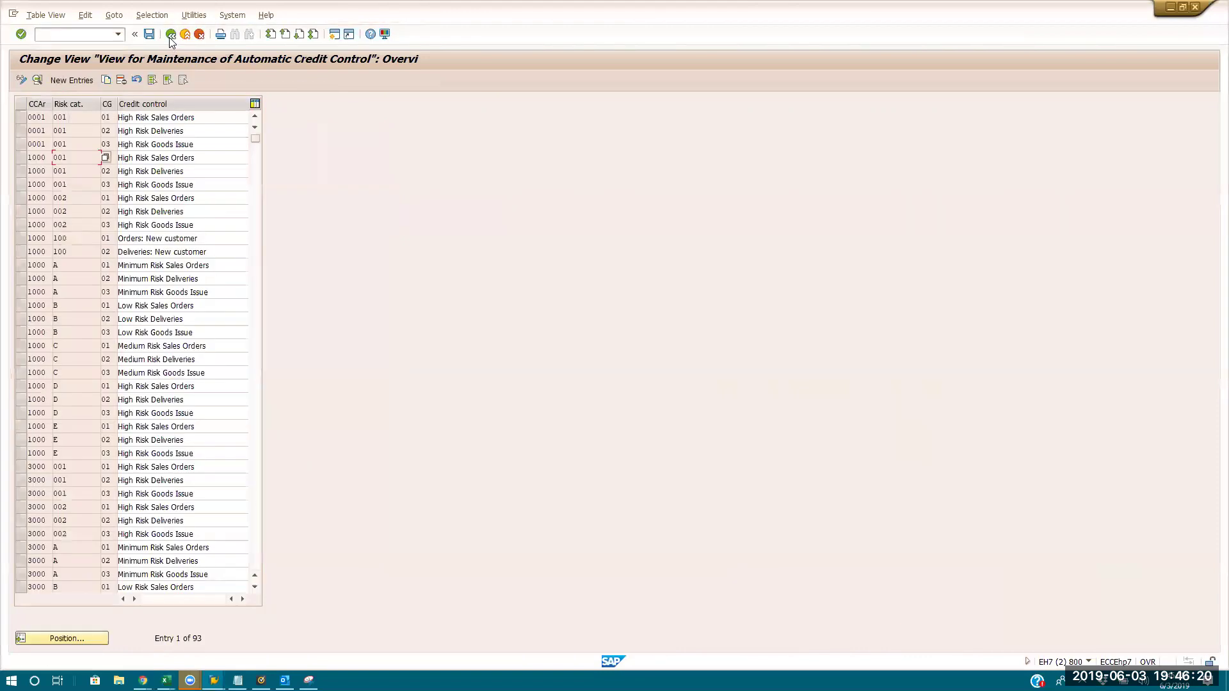
pyautogui.click(171, 36)
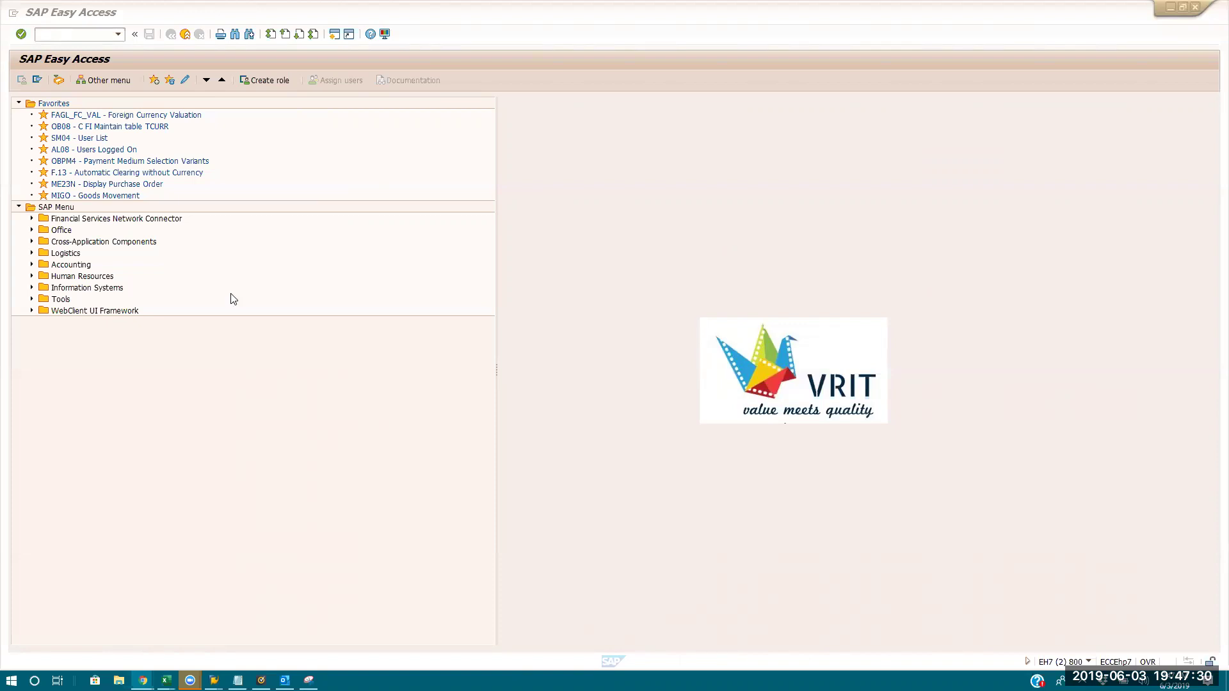
# - Run transaction OB01 to view the credit management risk categories and return to SAP Easy Access
pyautogui.click(91, 39)
pyautogui.write('ob01')
pyautogui.press('Return')
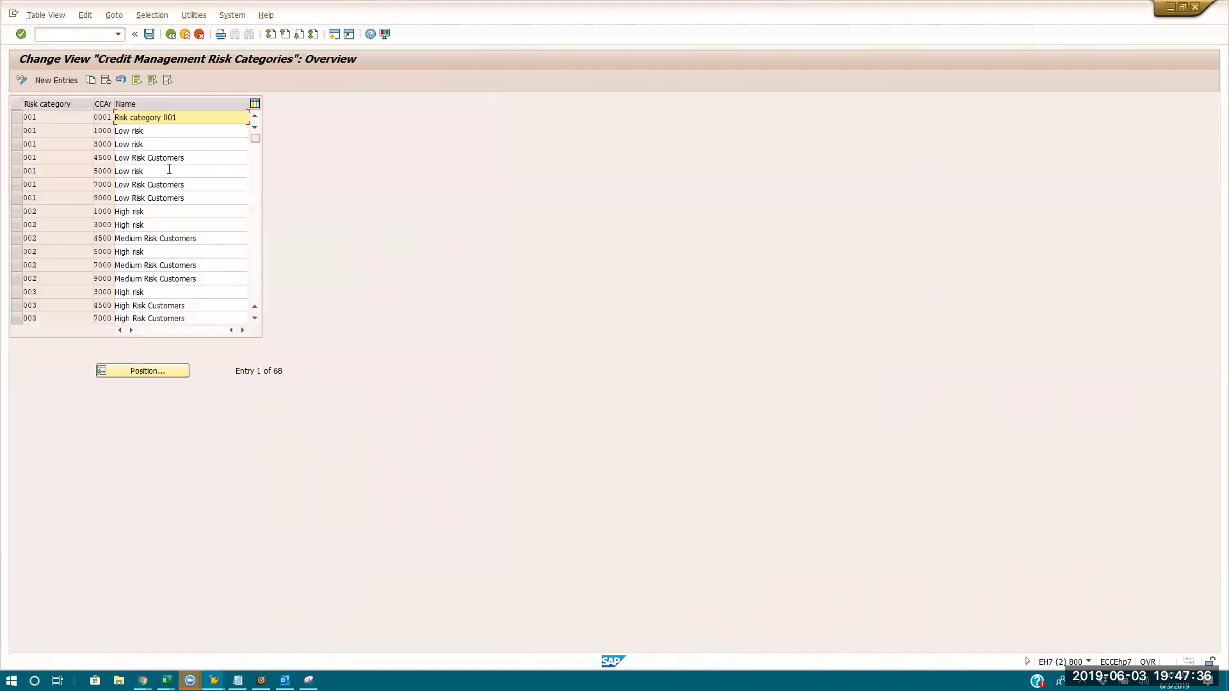
pyautogui.doubleClick(165, 119)
pyautogui.press('F3')
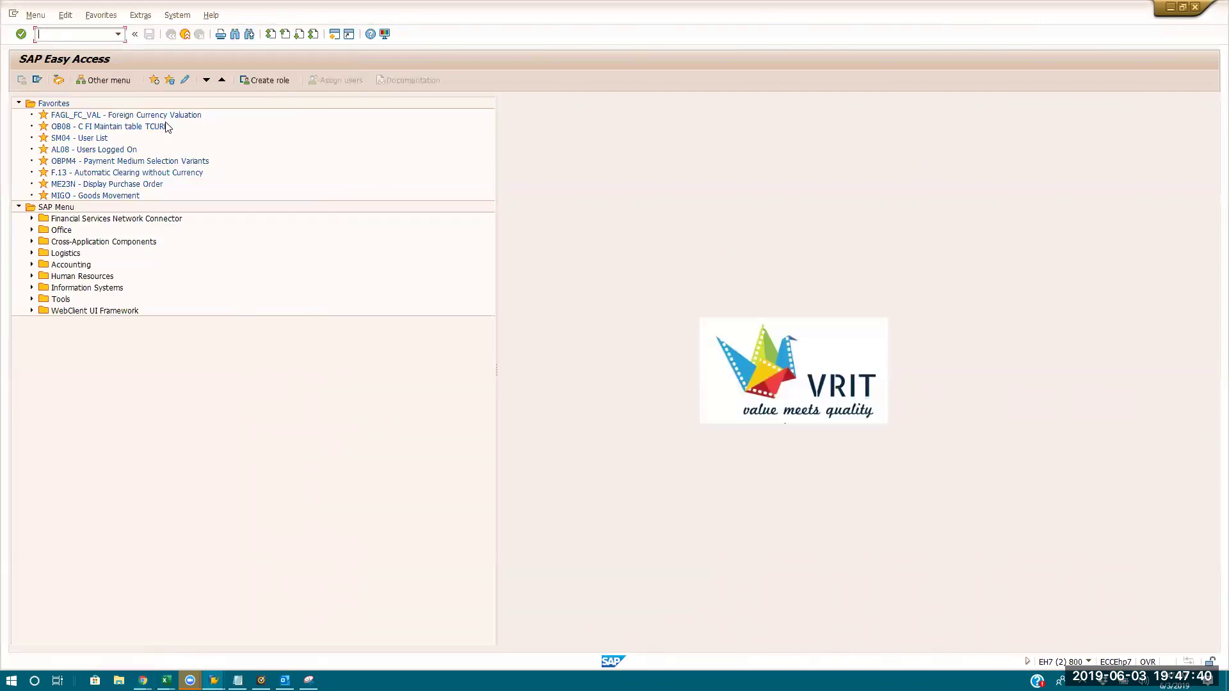
# - Open the customer credit management change screen with transaction FD32, look up the possible customers, and leave the transaction
pyautogui.write('fd32')
pyautogui.press('Return')
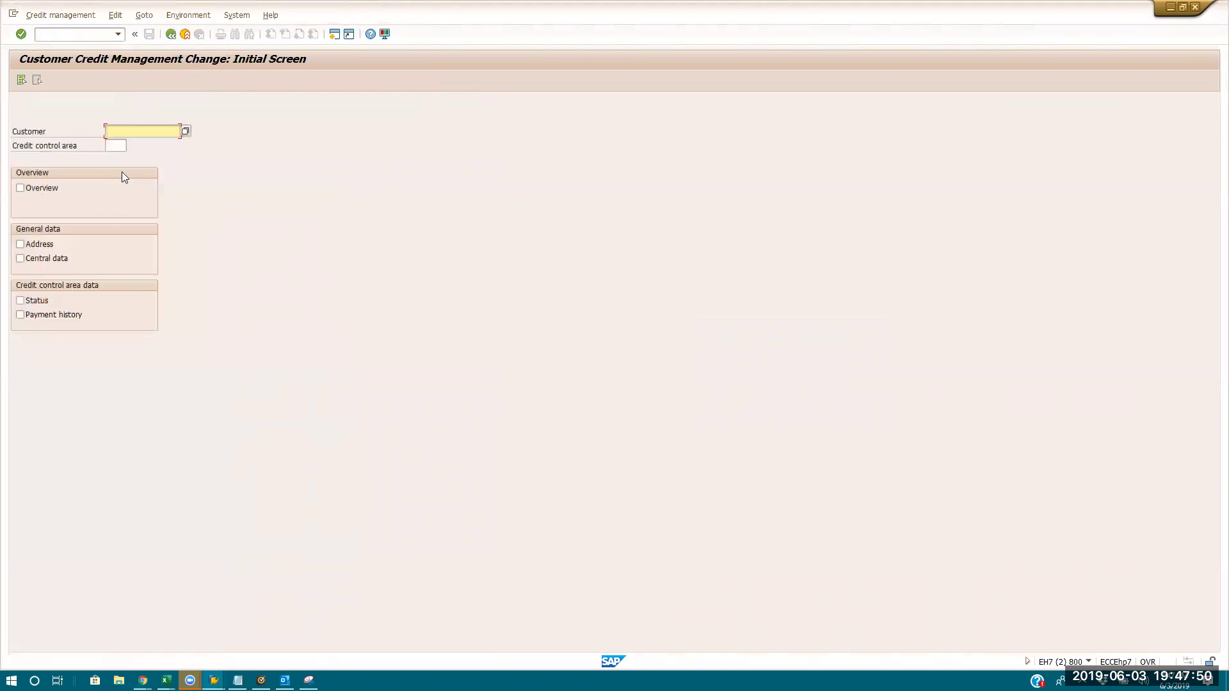
pyautogui.press('F4')
pyautogui.click(186, 35)
pyautogui.click(143, 680)
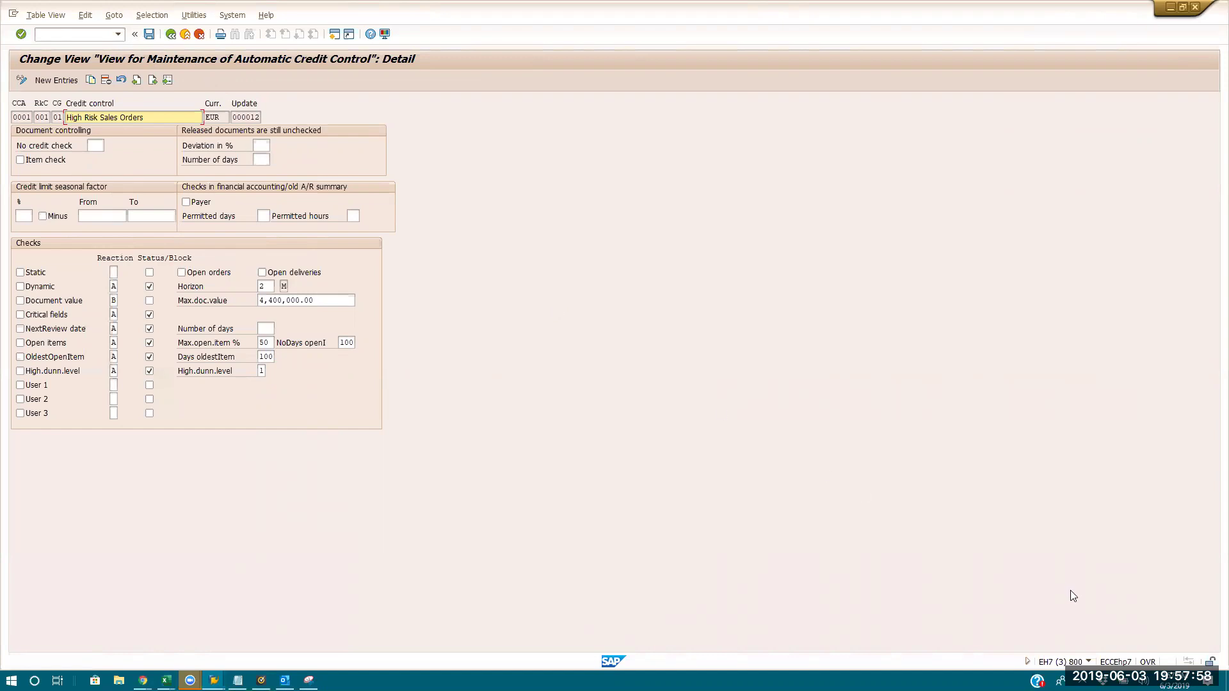
# - Check the session's transaction information and review the area 1000, risk category 001 entries in the automatic credit control overview
pyautogui.click(1089, 662)
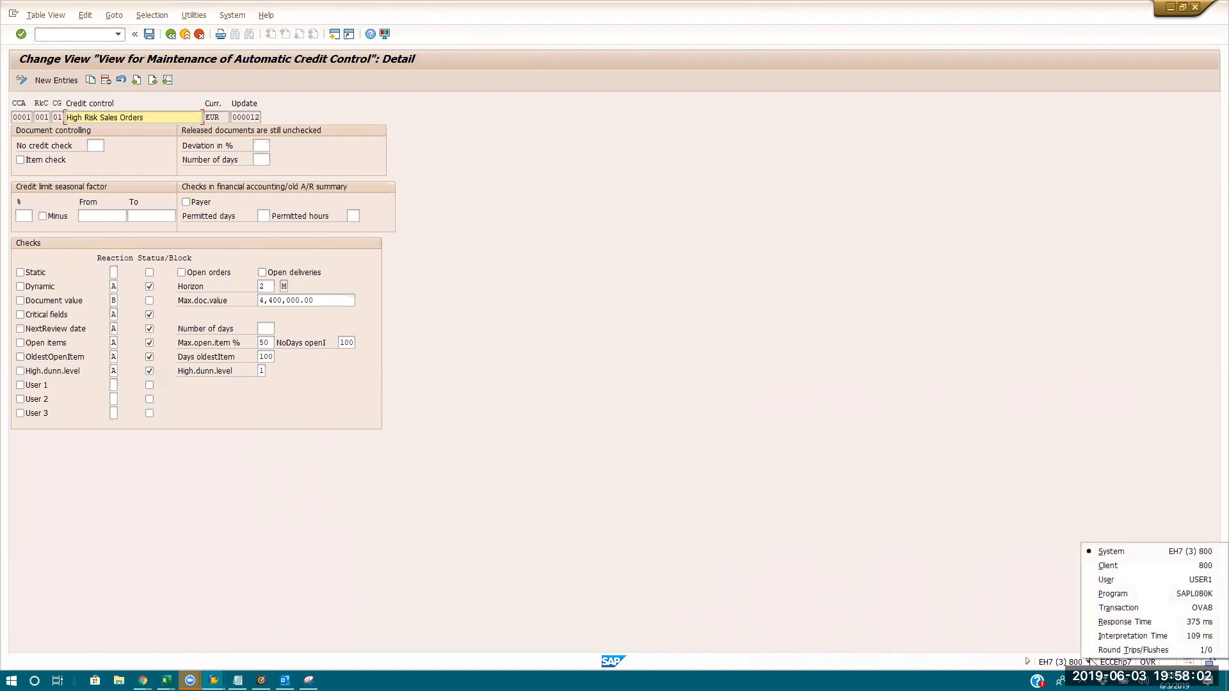
pyautogui.click(711, 390)
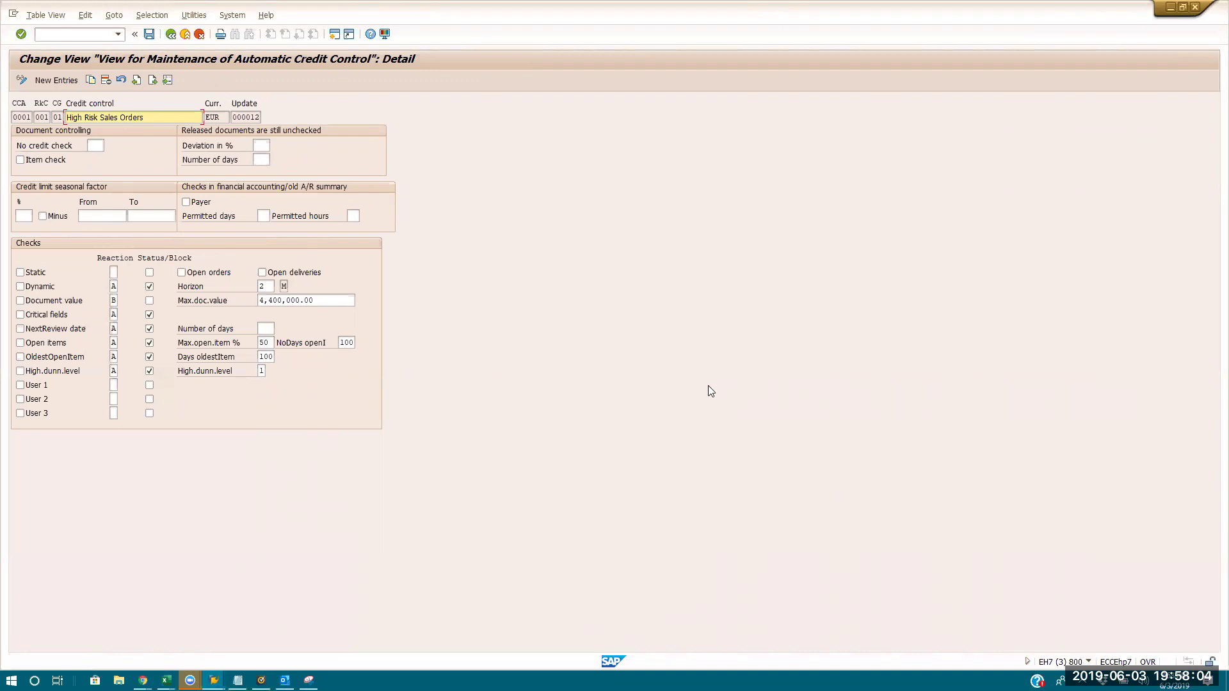
pyautogui.click(171, 33)
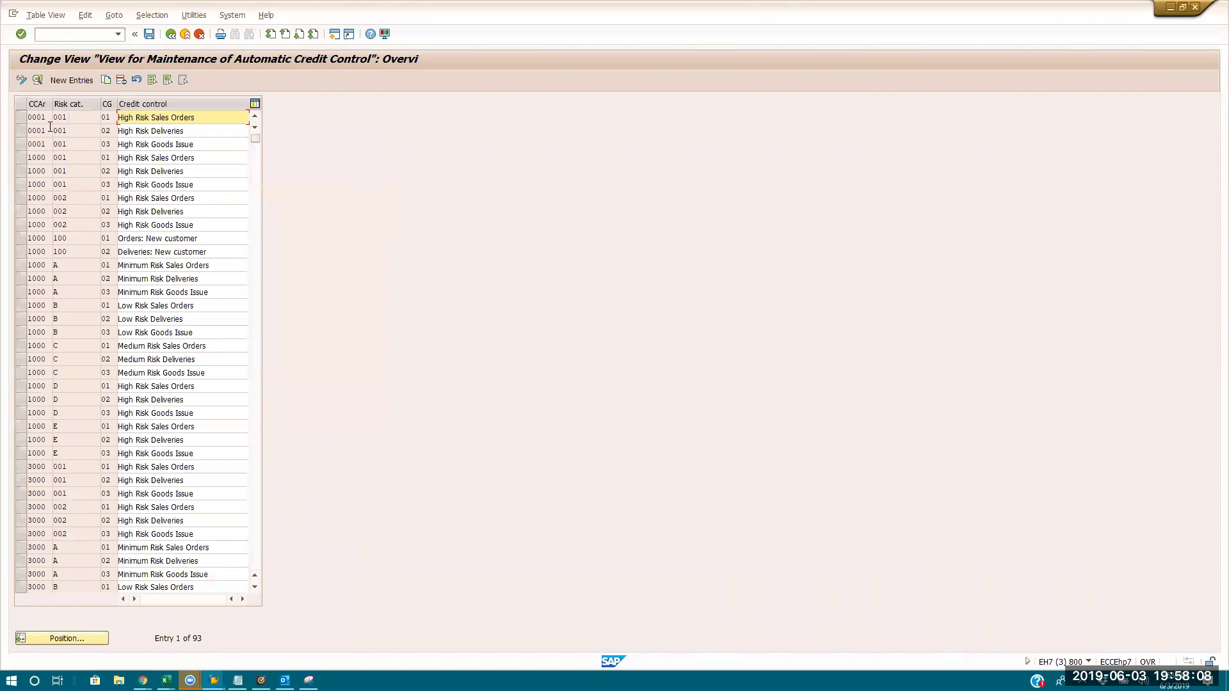
pyautogui.click(73, 173)
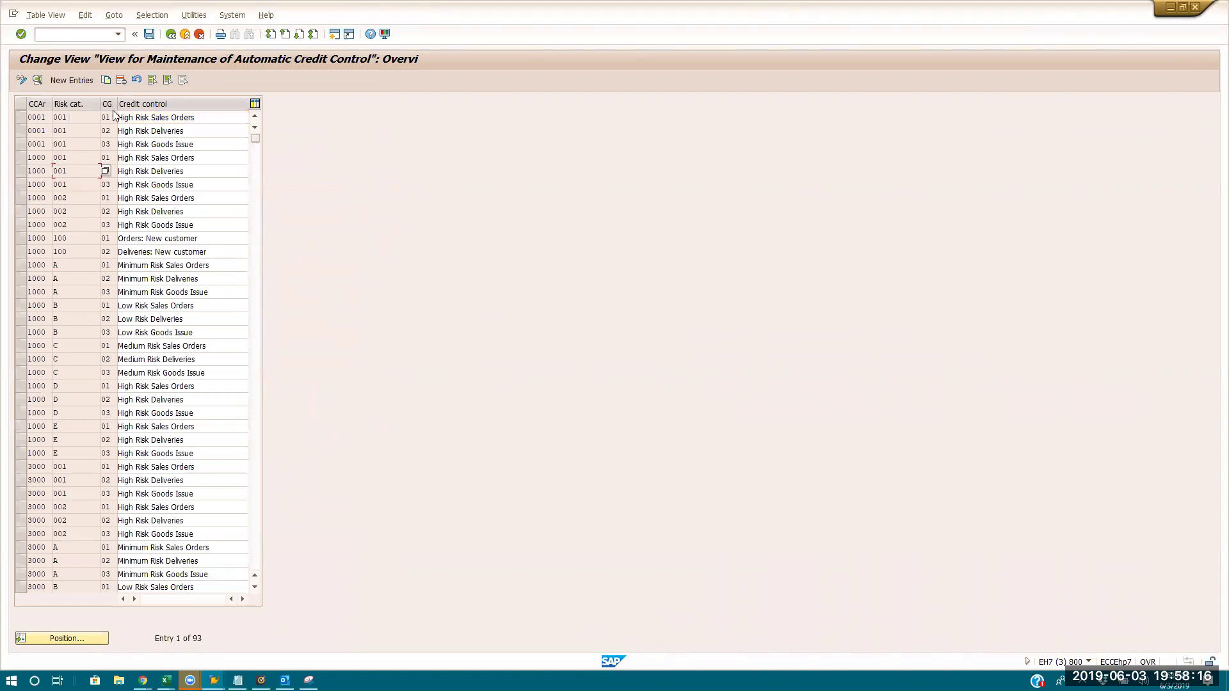
pyautogui.click(205, 158)
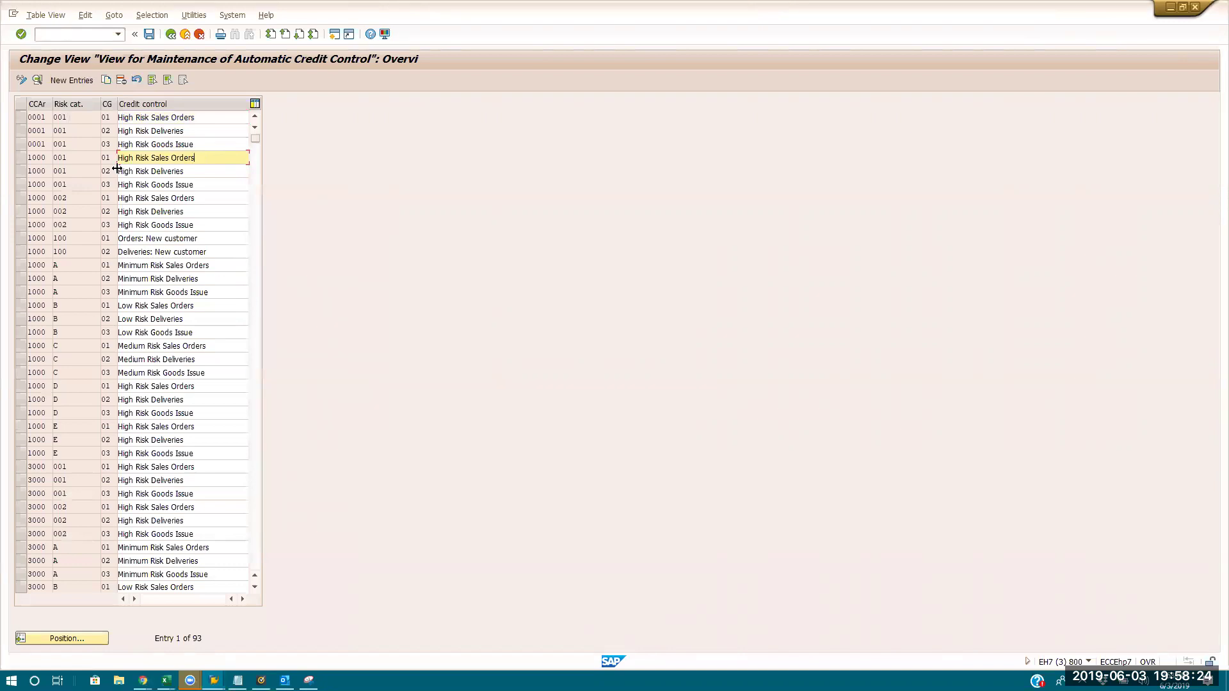
pyautogui.click(83, 160)
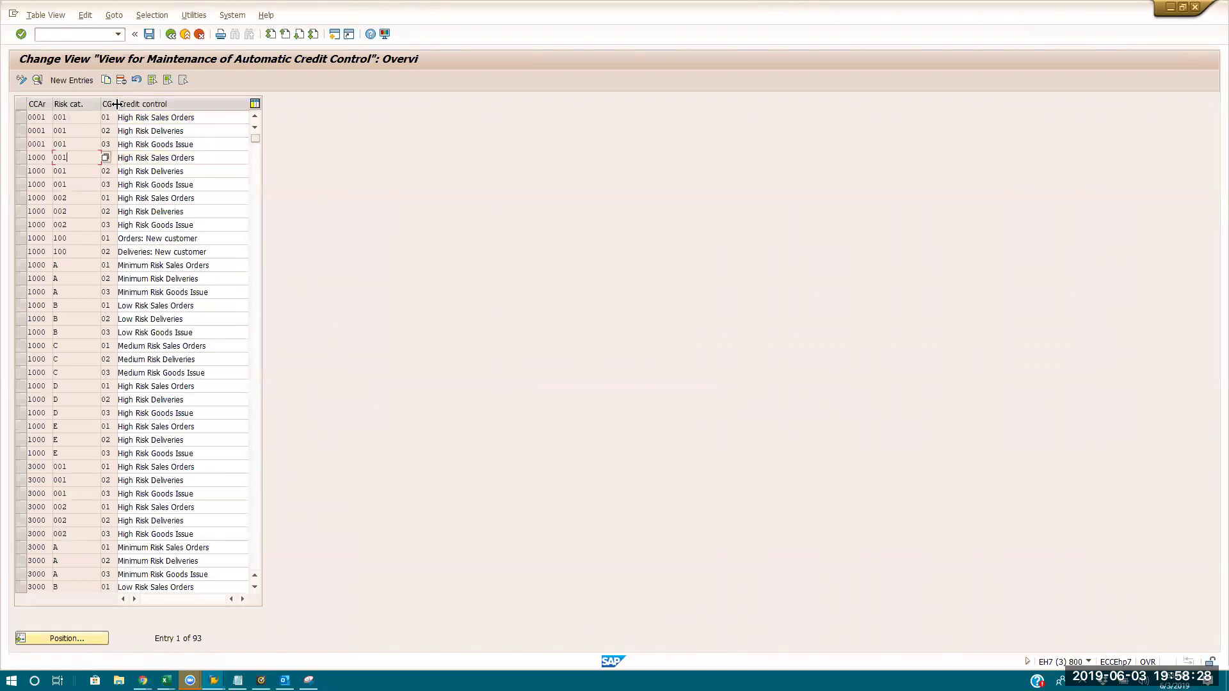
pyautogui.click(204, 157)
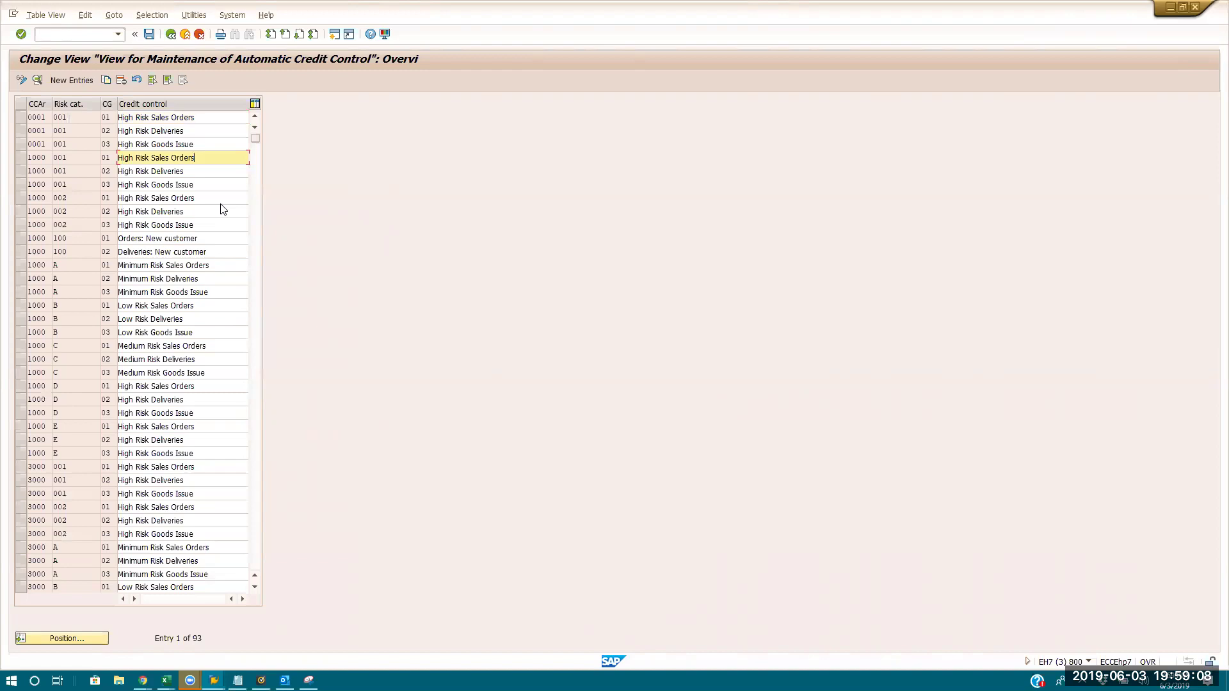
# - Open the High Risk Sales Orders details for area 1000, list the possible credit update values, and move the list clear of the form
pyautogui.doubleClick(209, 163)
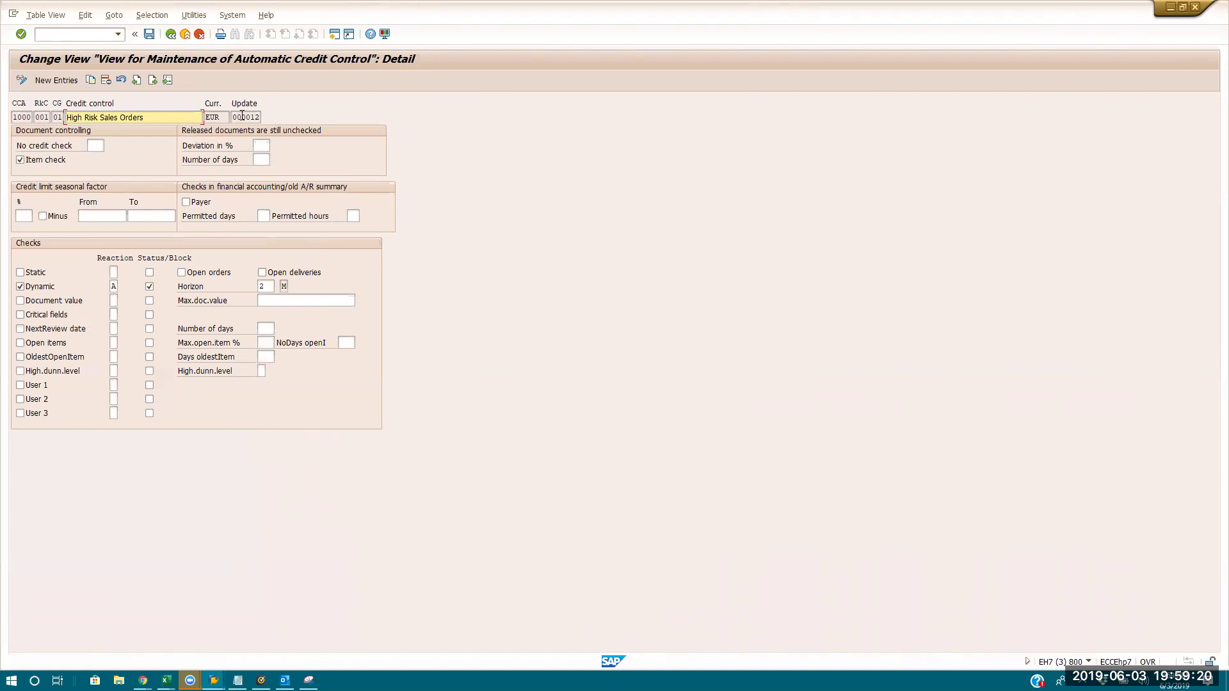
pyautogui.click(242, 117)
pyautogui.click(265, 117)
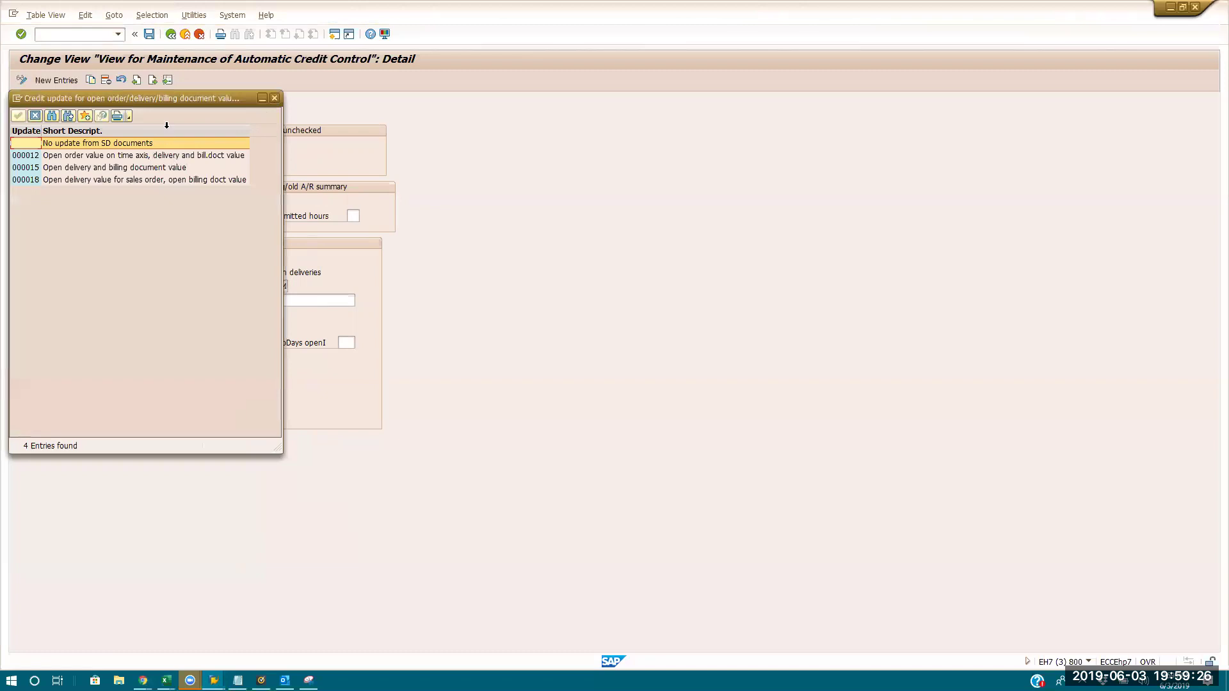
pyautogui.moveTo(182, 101); pyautogui.dragTo(627, 80)
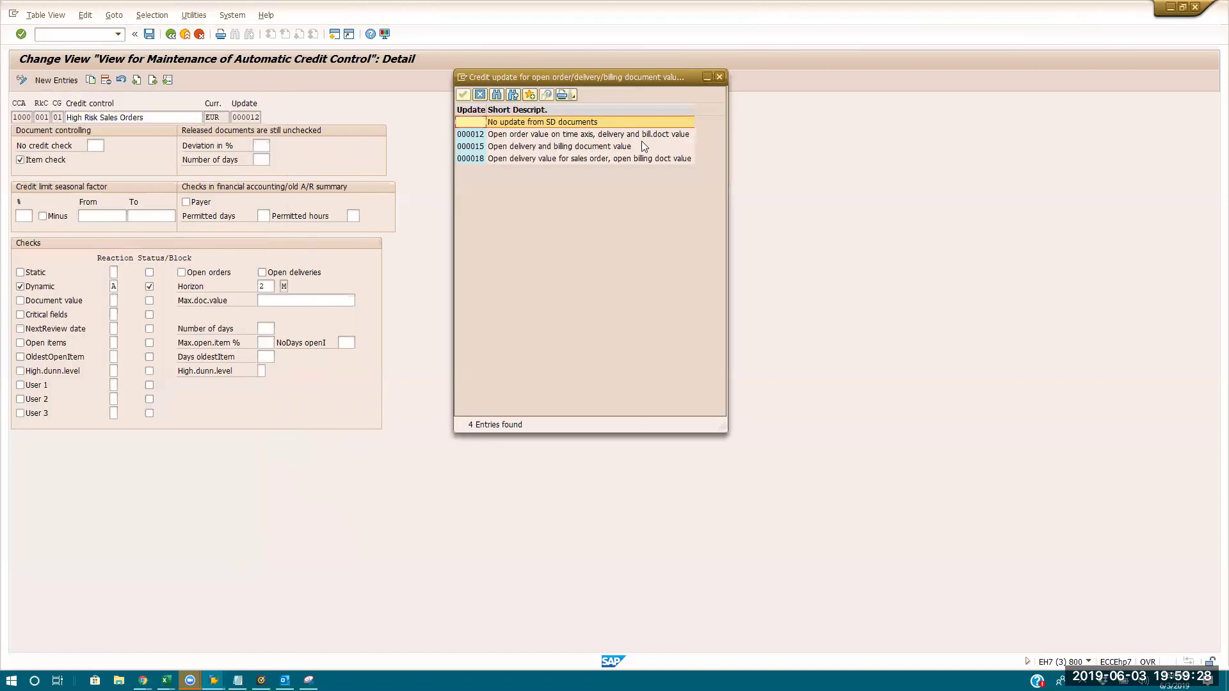
# - Go through the credit update options 000012, 000015 and 000018 and close the list without changing the entry
pyautogui.click(574, 135)
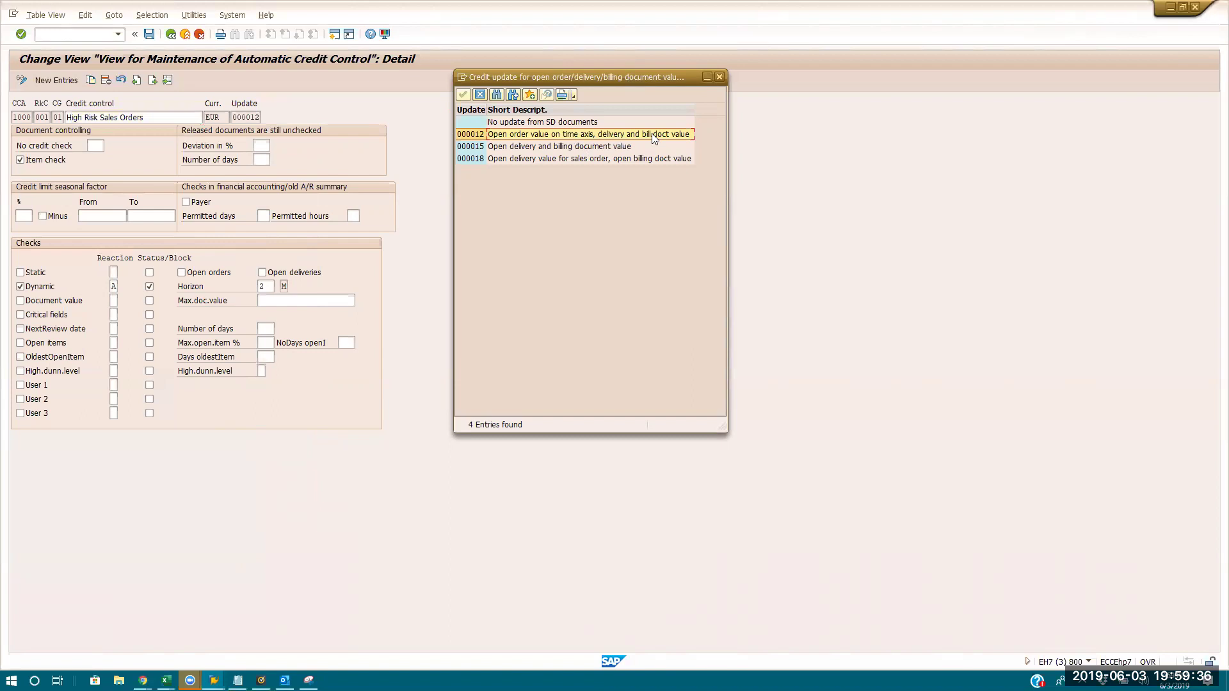
pyautogui.click(596, 149)
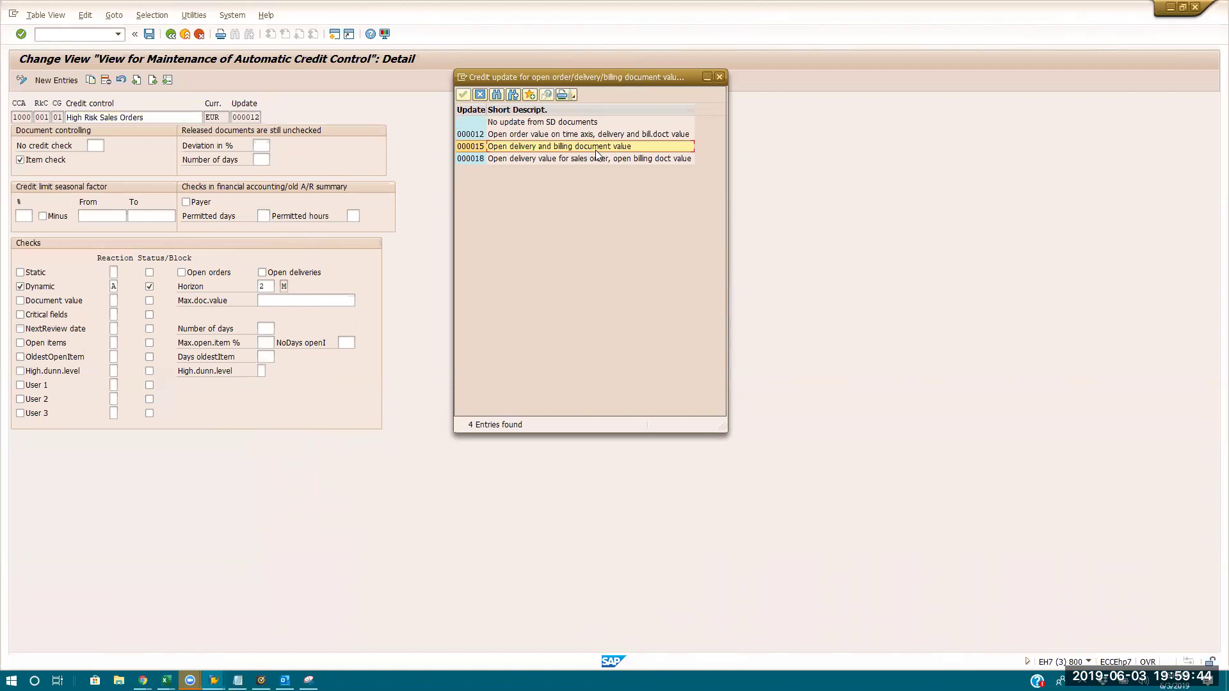
pyautogui.click(576, 160)
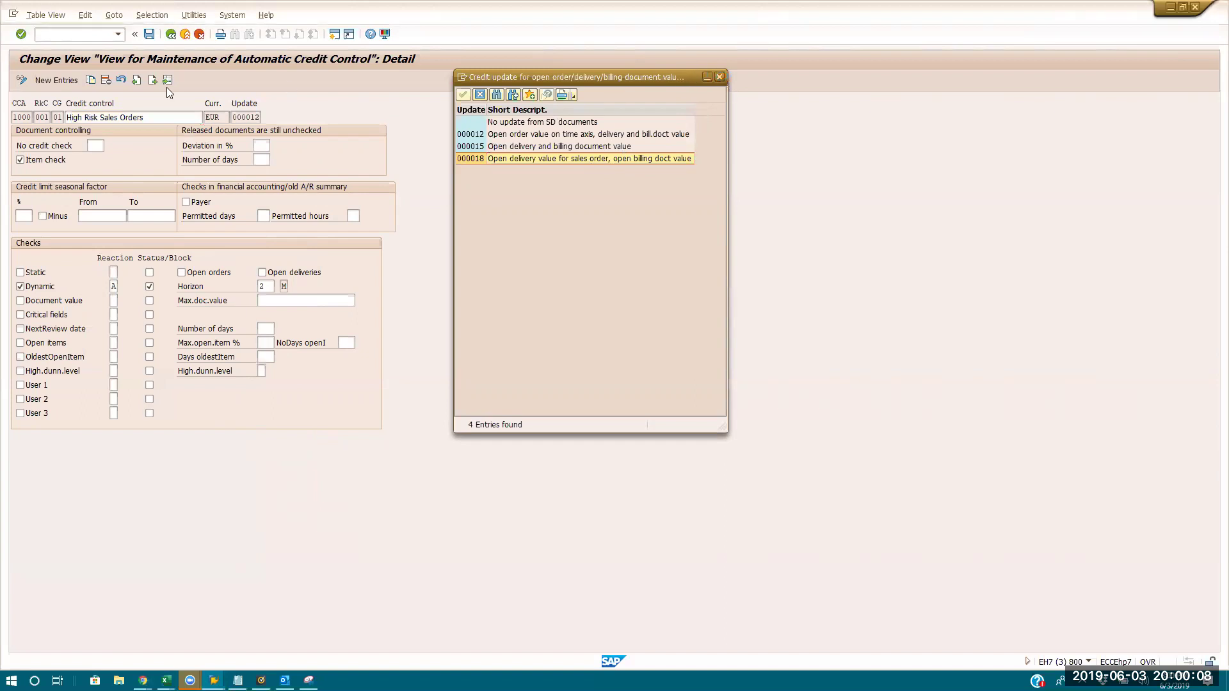
pyautogui.click(719, 77)
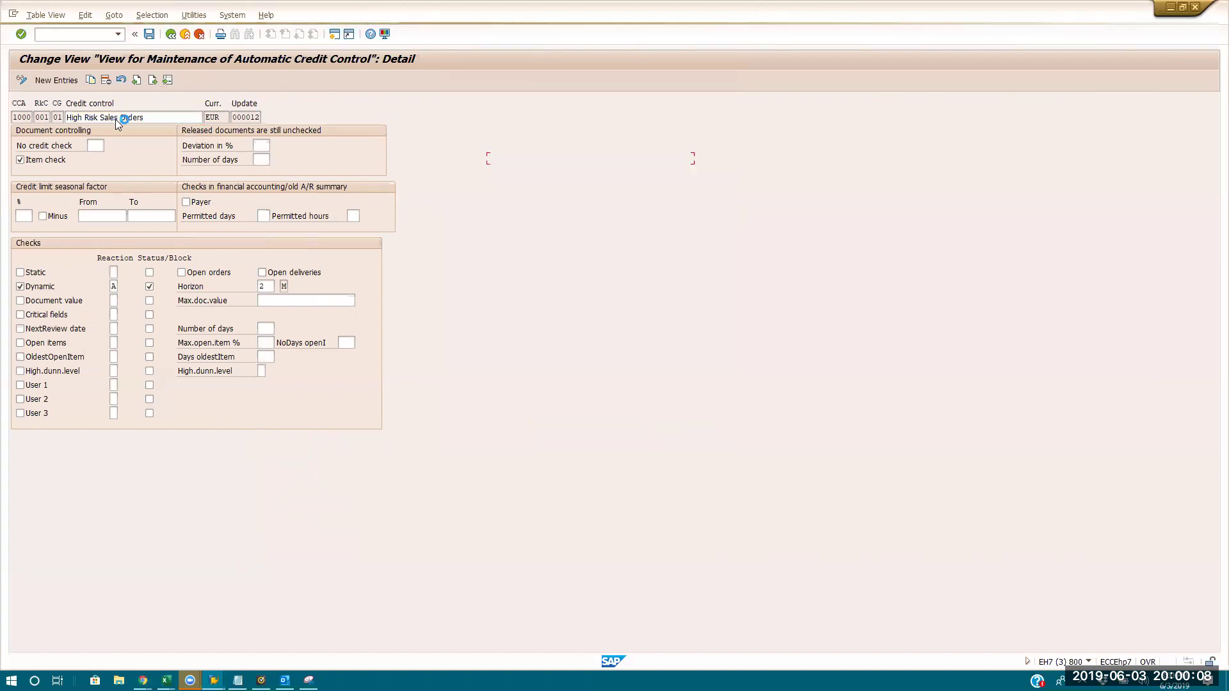
# - Look up the routines available for the No credit check field and close the list without choosing one
pyautogui.click(96, 146)
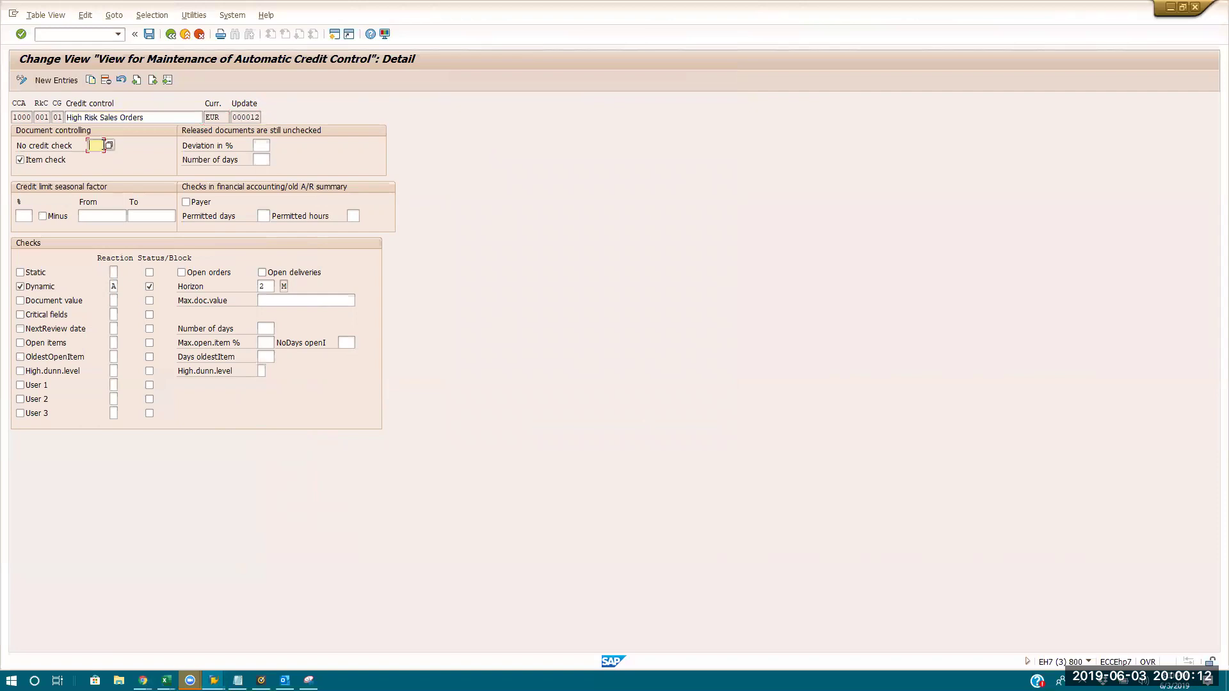
pyautogui.click(109, 146)
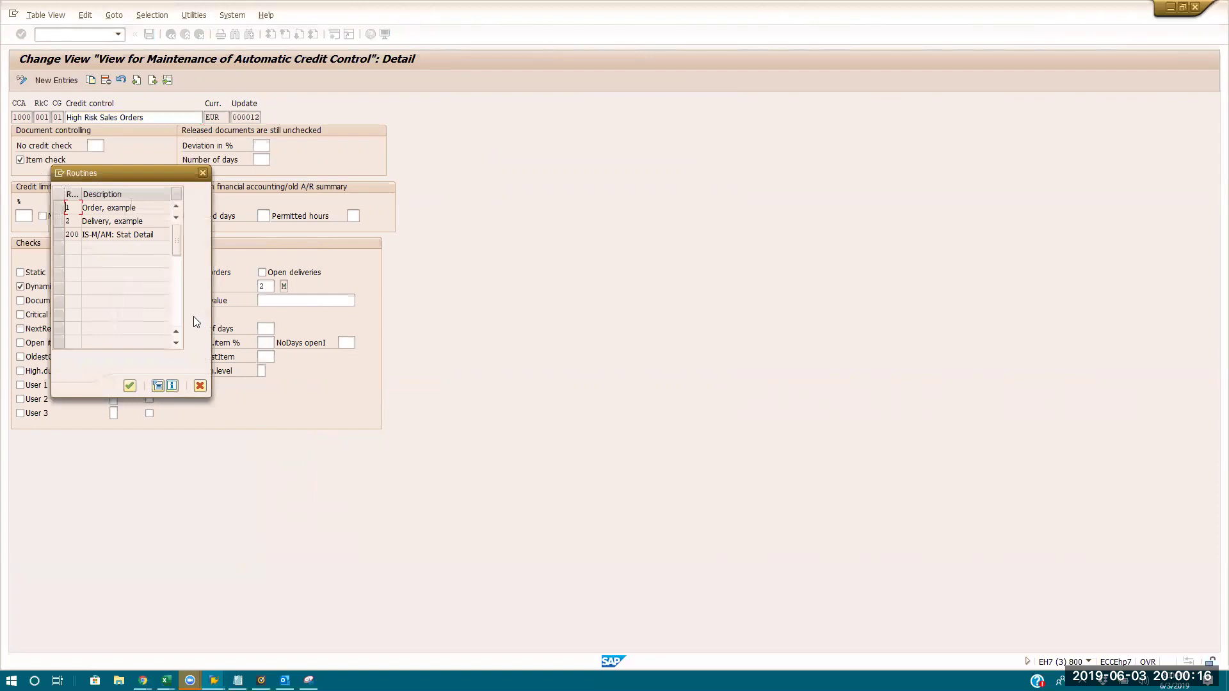
pyautogui.click(198, 387)
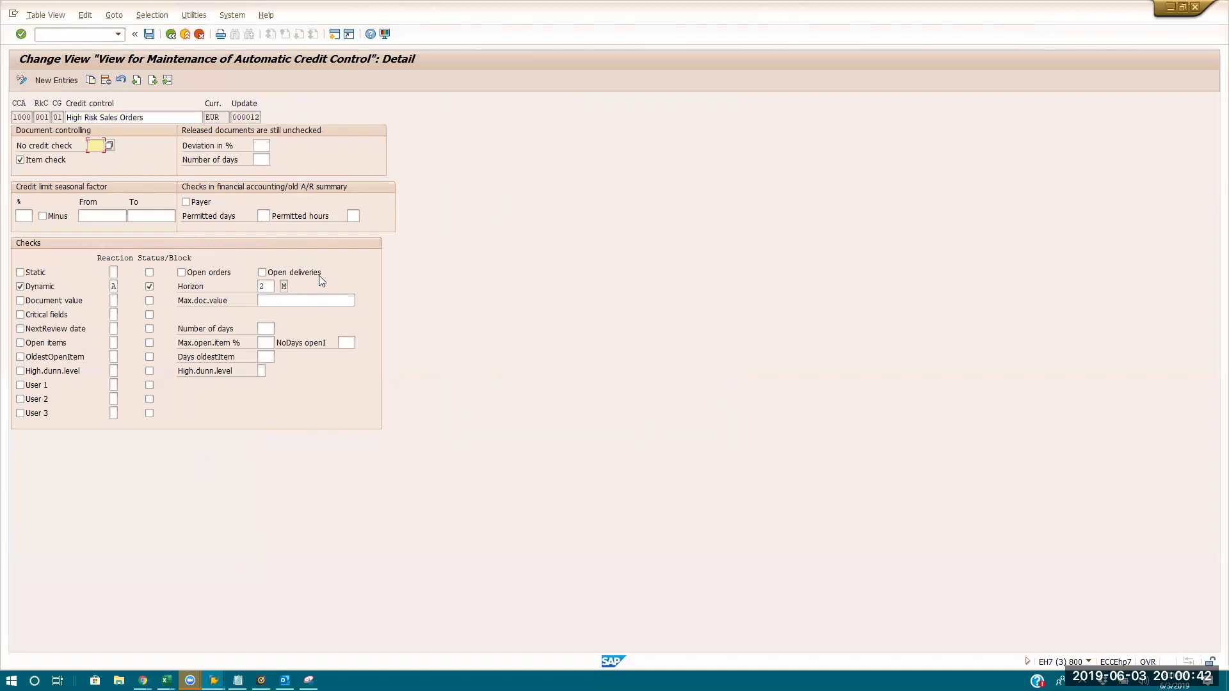
# - Look up the period units available for the dynamic check's horizon and close the list without changing the horizon
pyautogui.click(269, 288)
pyautogui.click(284, 287)
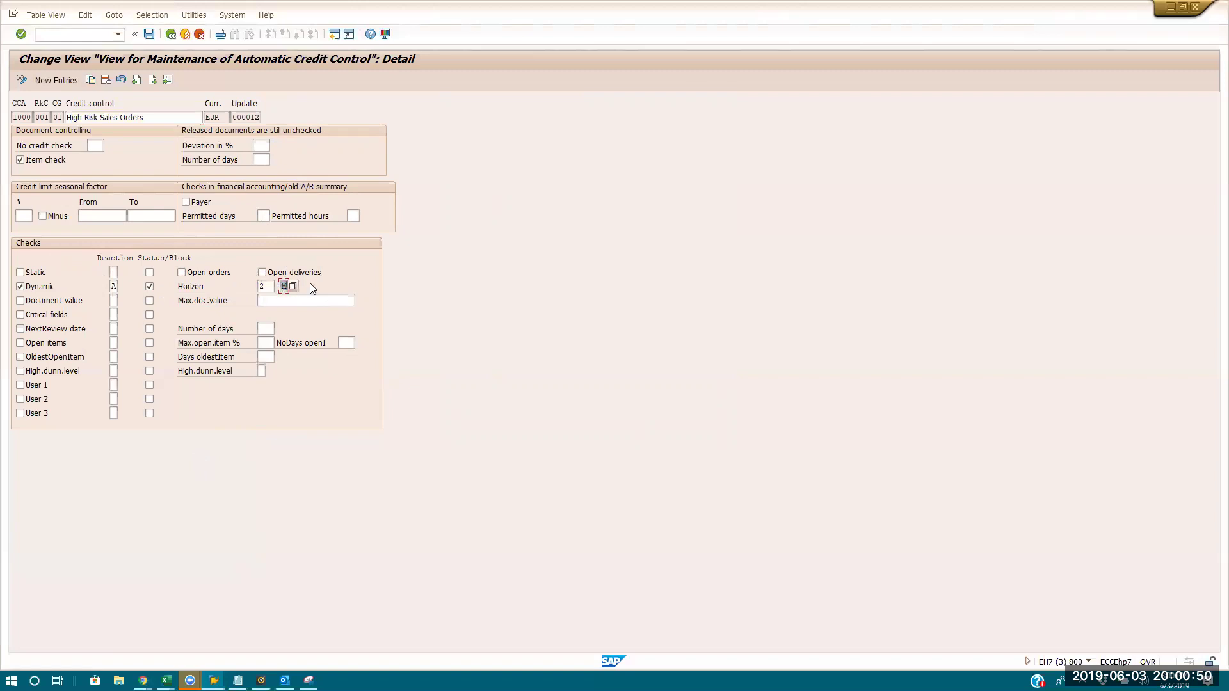
pyautogui.click(293, 287)
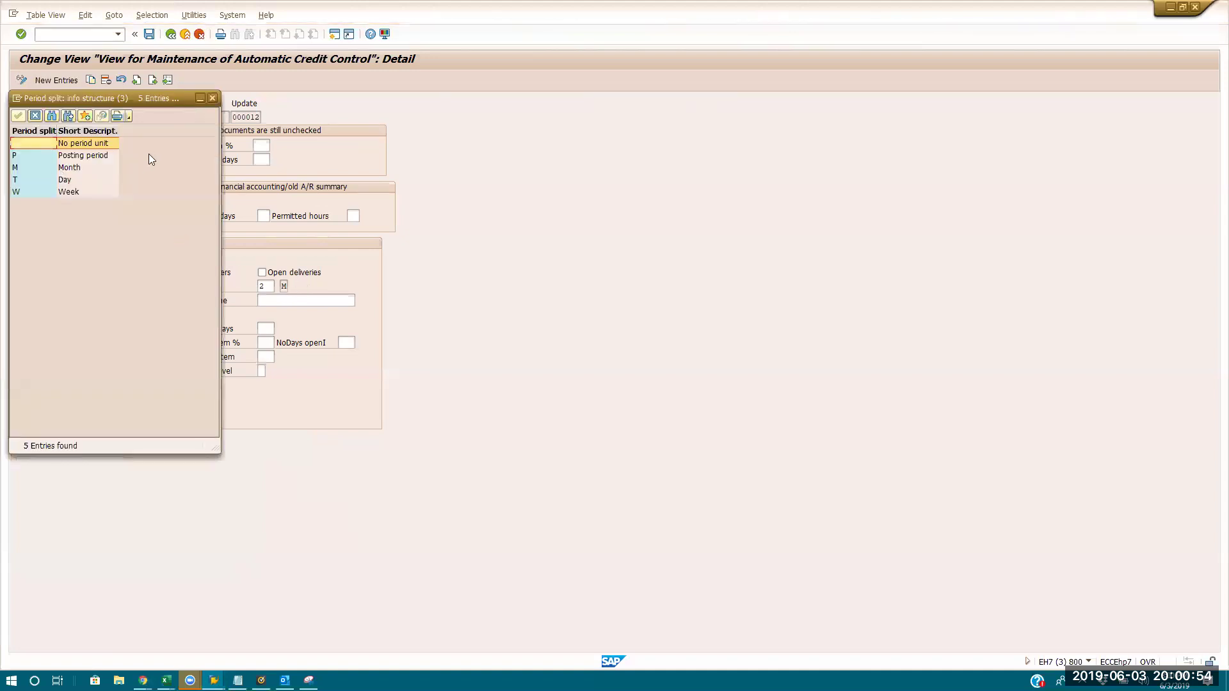
pyautogui.click(212, 99)
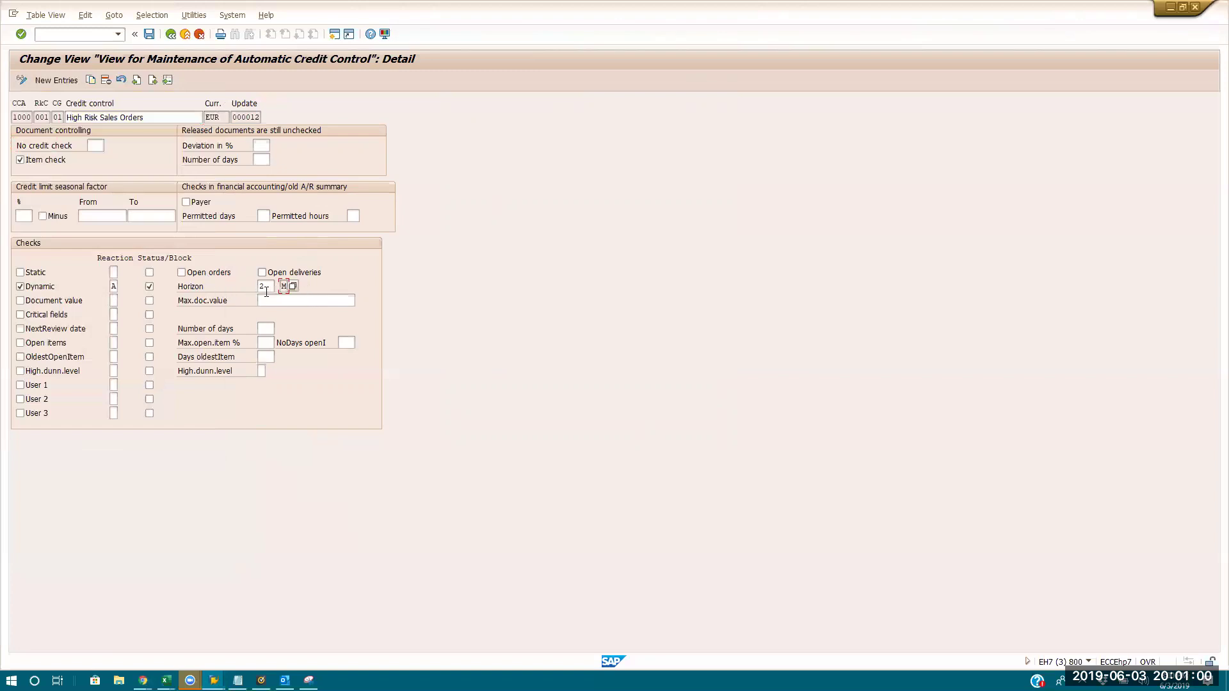
pyautogui.doubleClick(272, 286)
# - Reopen the credit update values, compare options 000015 and 000018, and go back to the horizon value
pyautogui.click(245, 116)
pyautogui.click(266, 118)
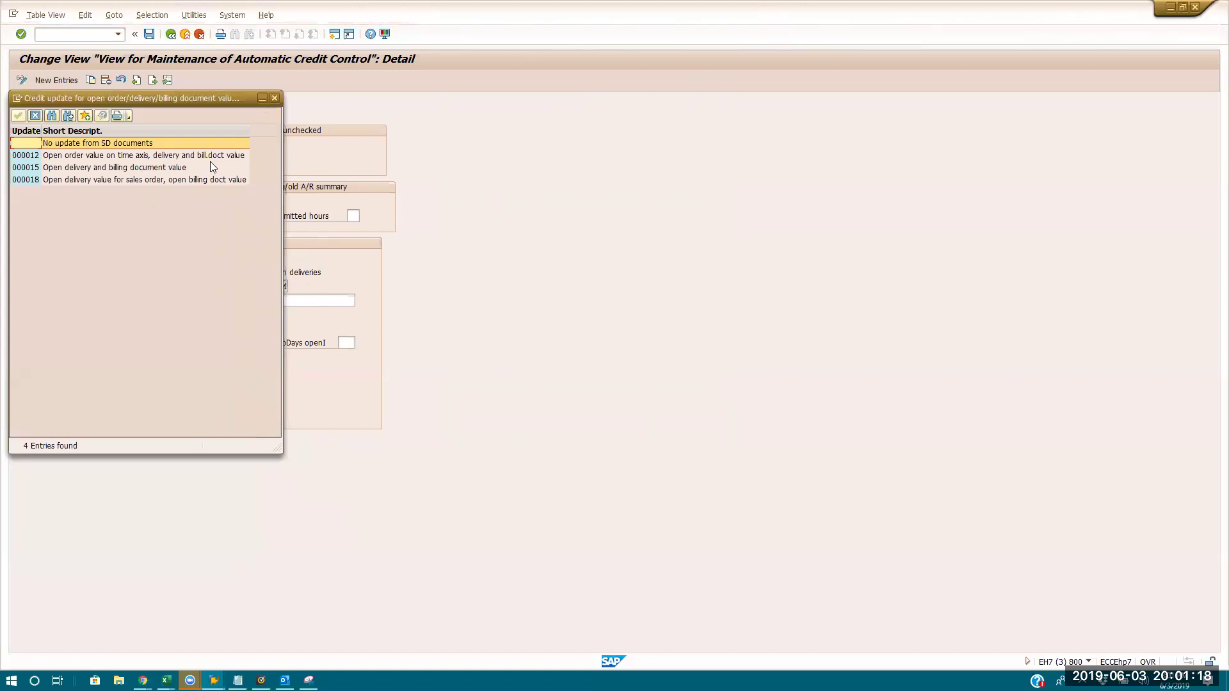
pyautogui.click(87, 170)
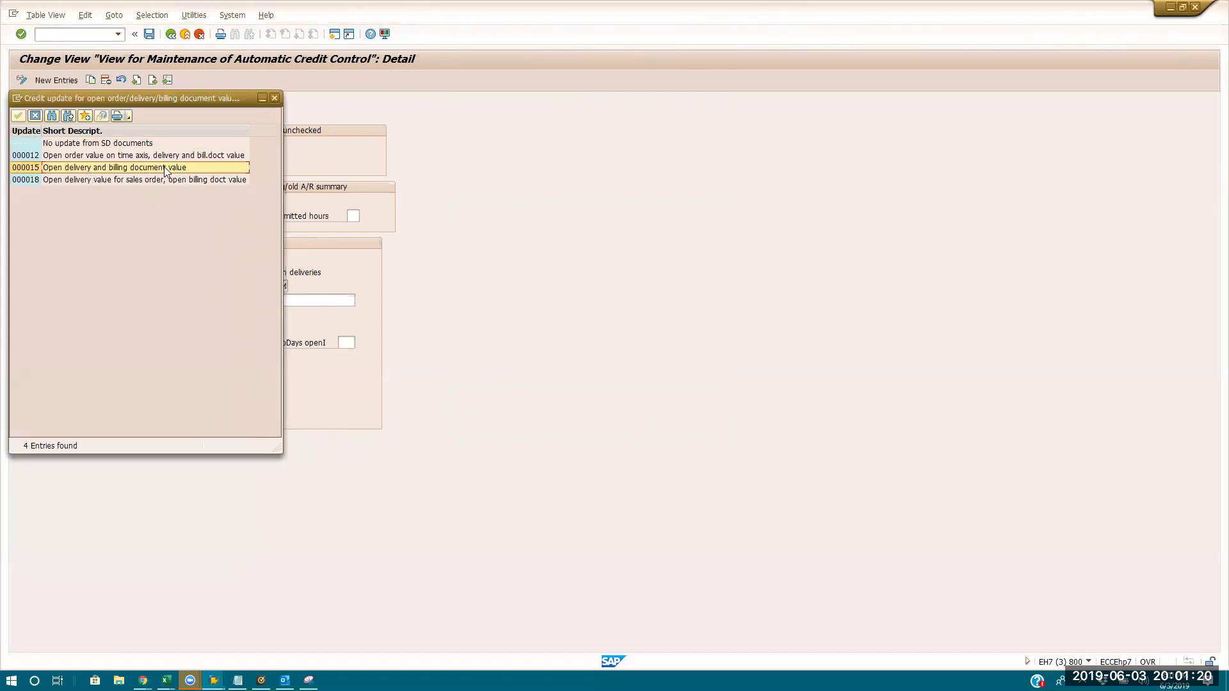
pyautogui.click(146, 180)
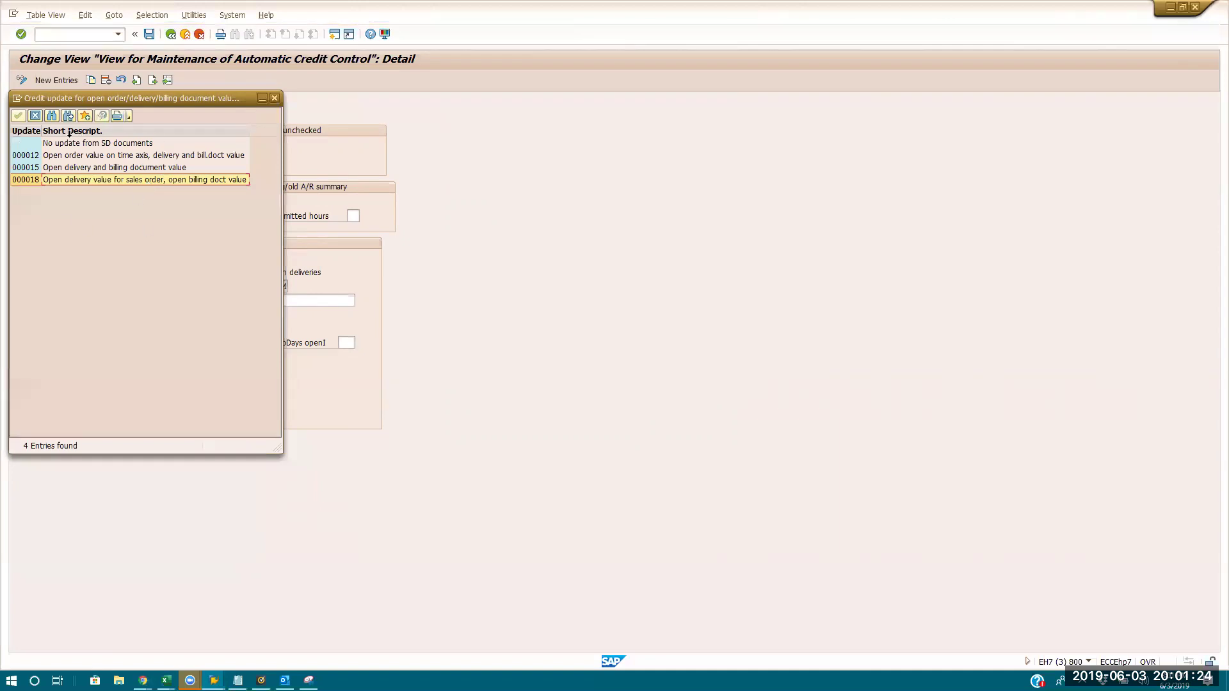
pyautogui.click(273, 98)
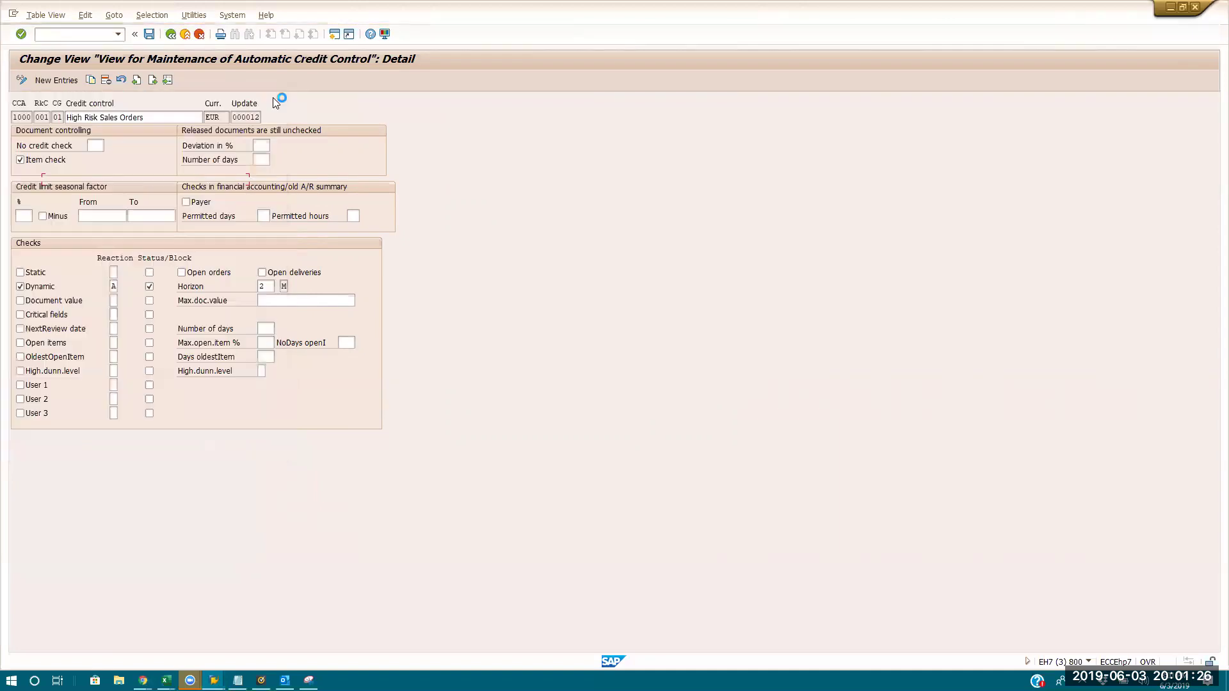
pyautogui.doubleClick(266, 286)
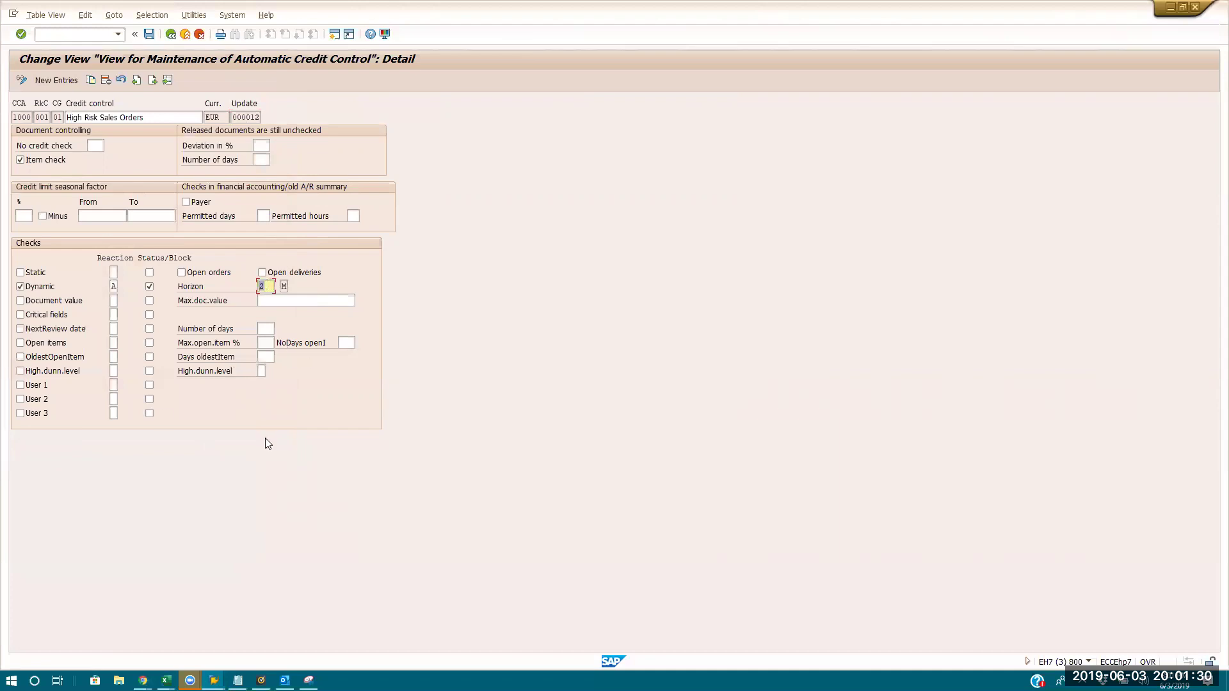
# - Look up the system reactions for the dynamic check and choose A (Warning)
pyautogui.doubleClick(113, 286)
pyautogui.click(123, 286)
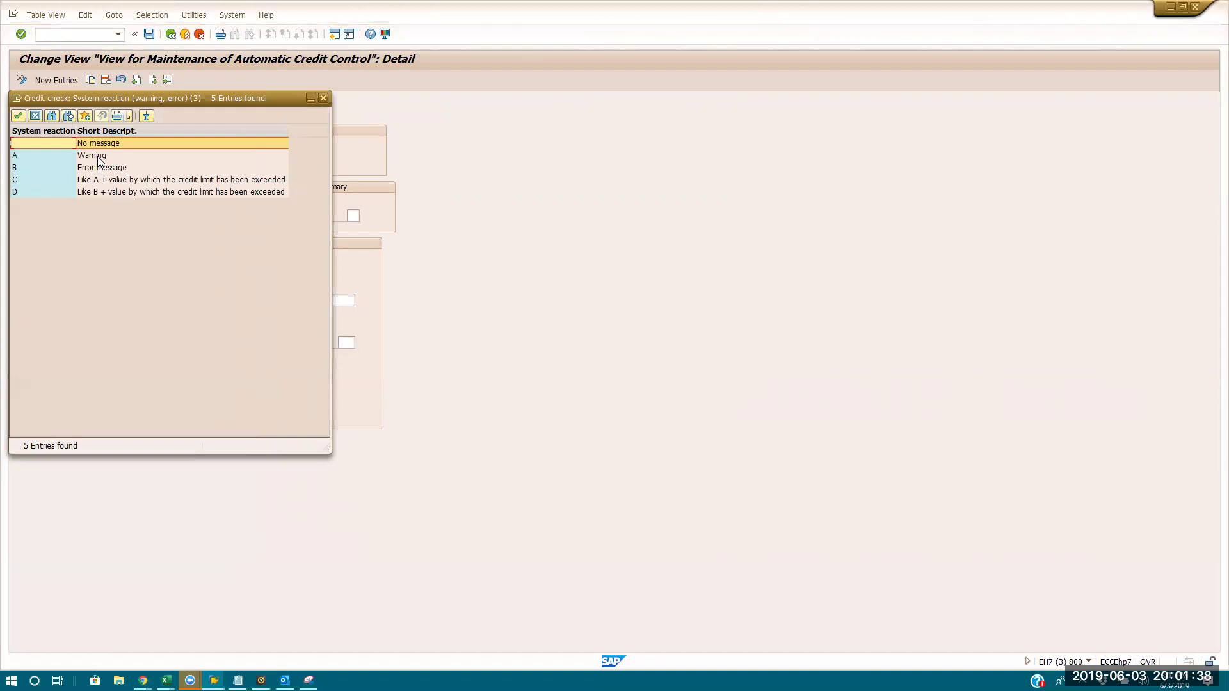
pyautogui.click(97, 156)
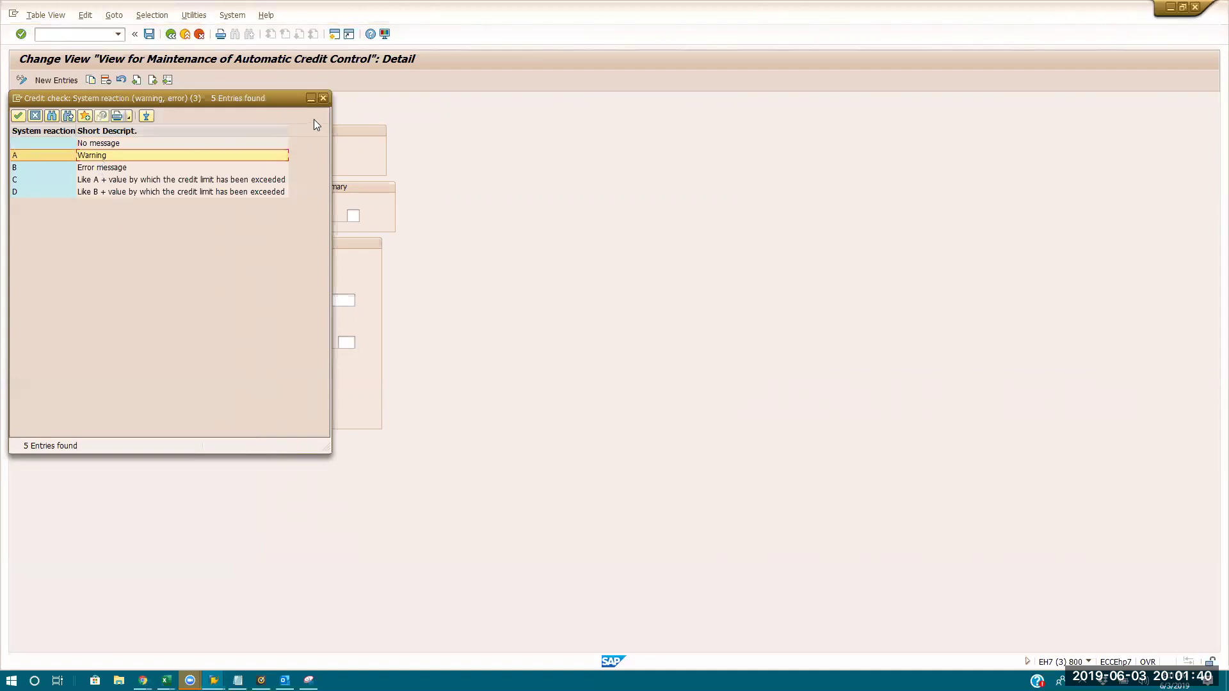
pyautogui.doubleClick(192, 155)
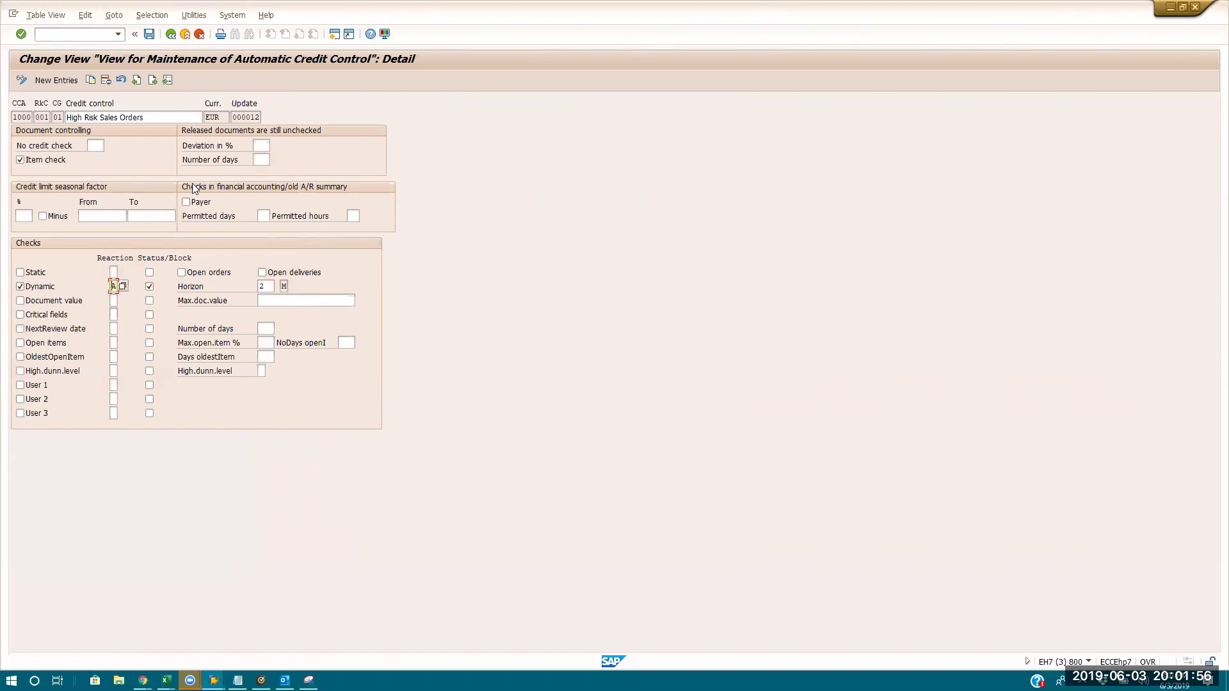
# - Switch to the SAP Easy Access session, open the customer credit management change screen, and review its Customer and Credit control area fields
pyautogui.click(171, 35)
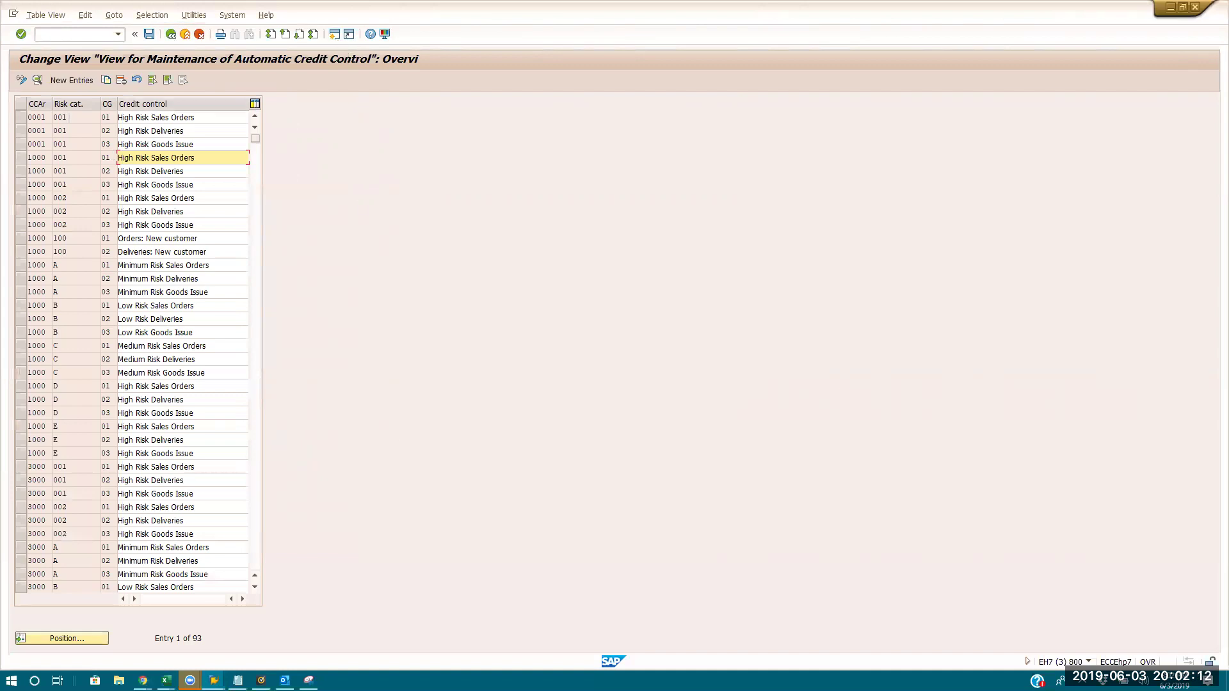
pyautogui.click(214, 680)
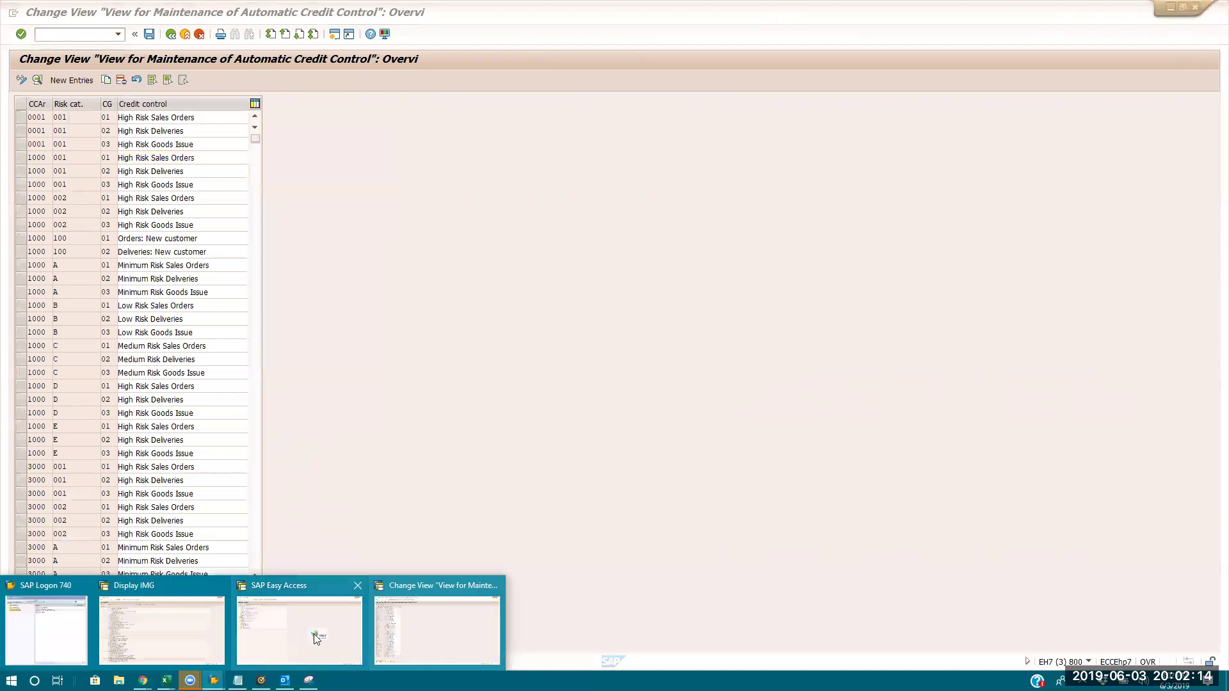
pyautogui.click(266, 637)
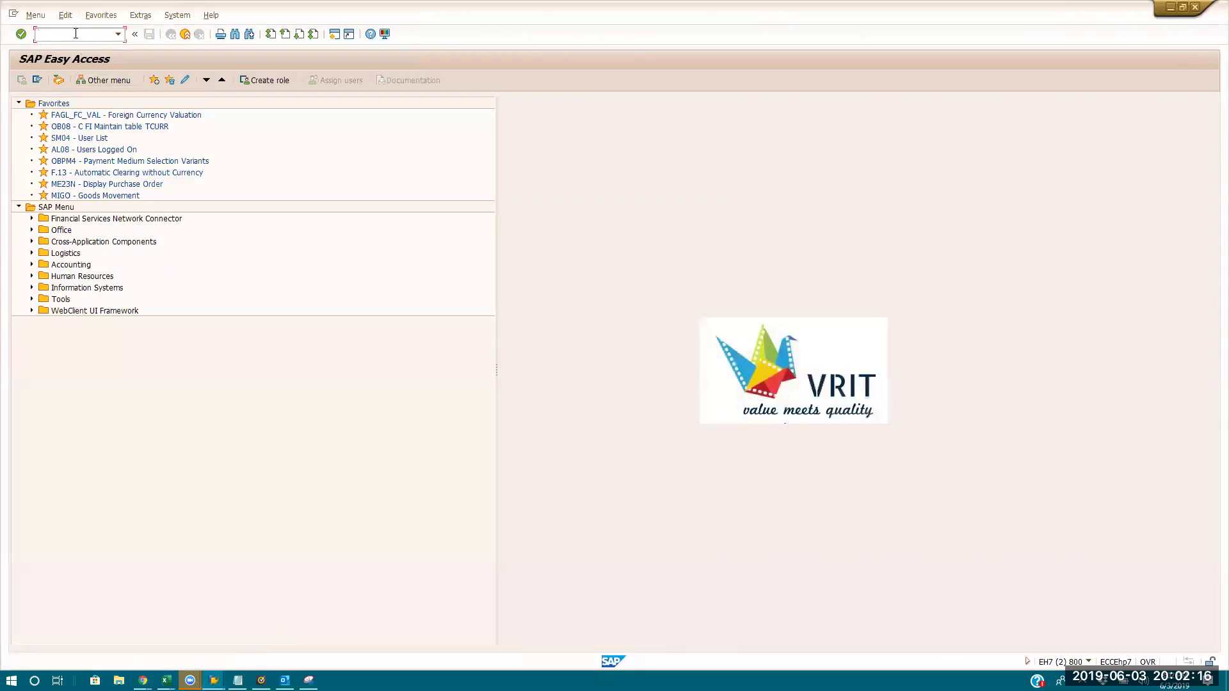
pyautogui.write('fb60')
pyautogui.press('Return')
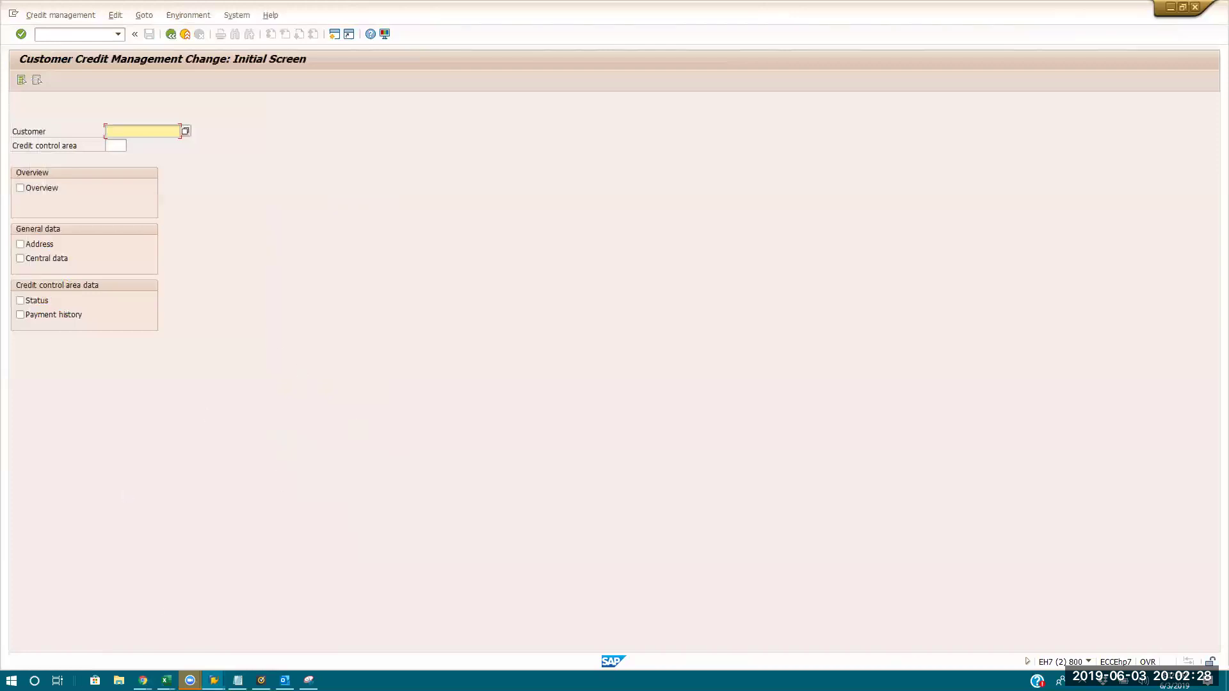
pyautogui.hotkey('alt', 'Tab')
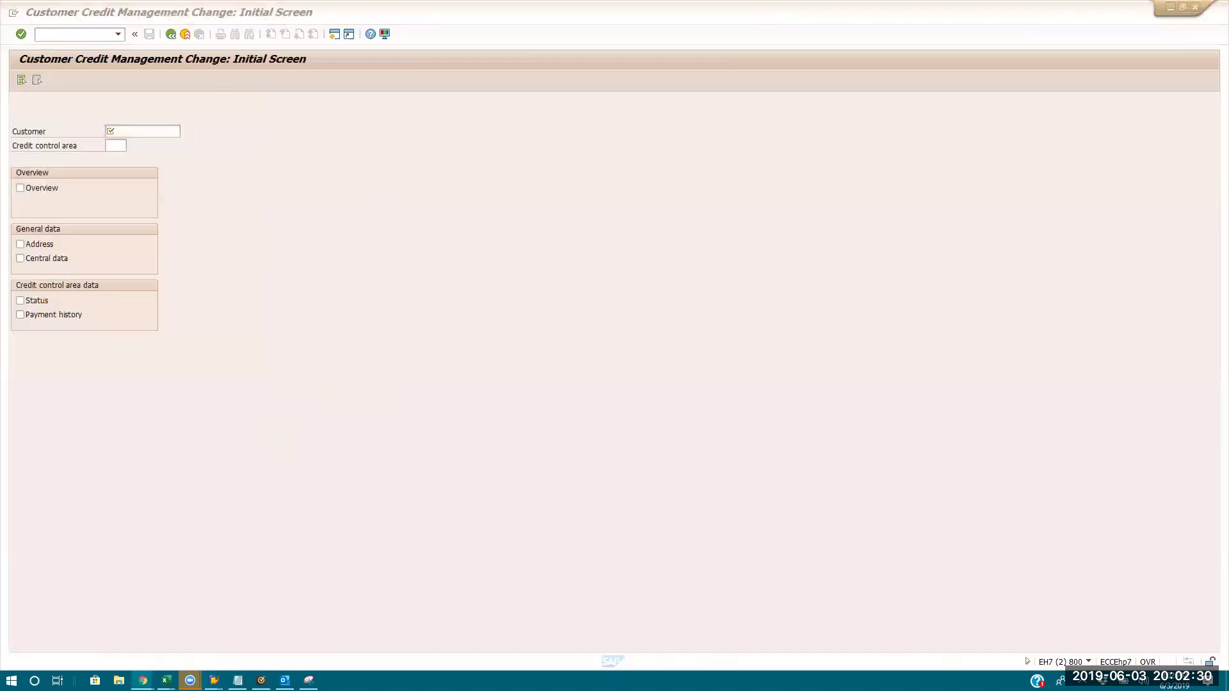
pyautogui.click(116, 146)
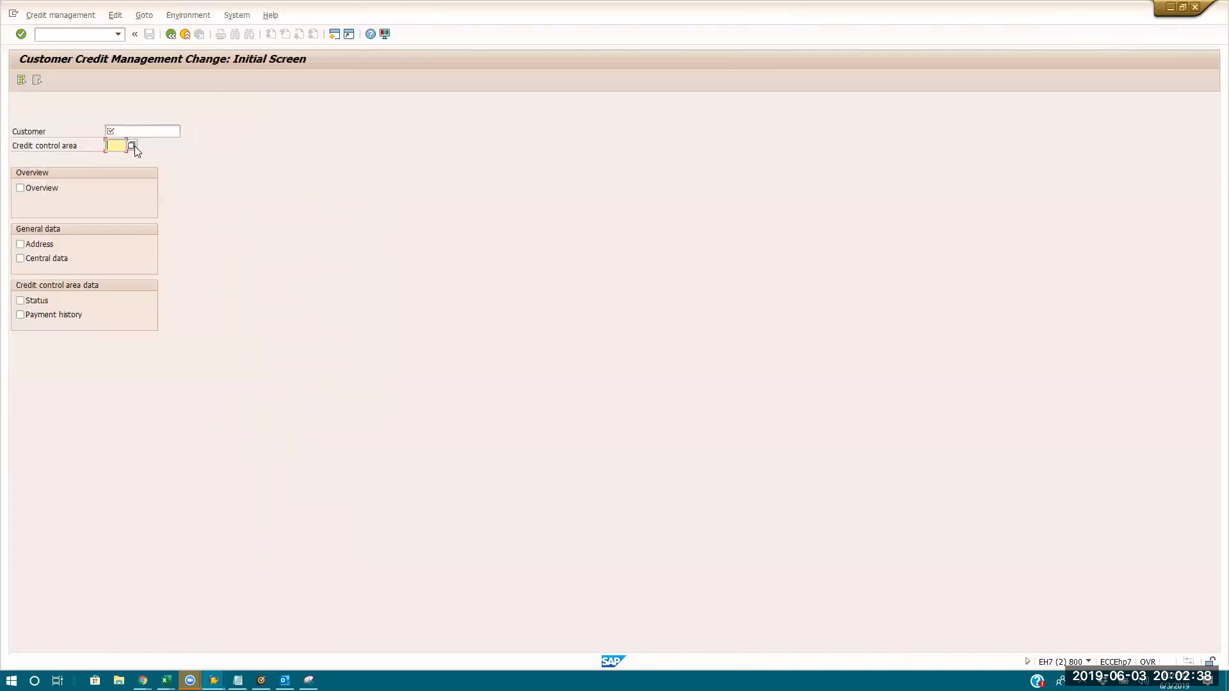
pyautogui.click(128, 129)
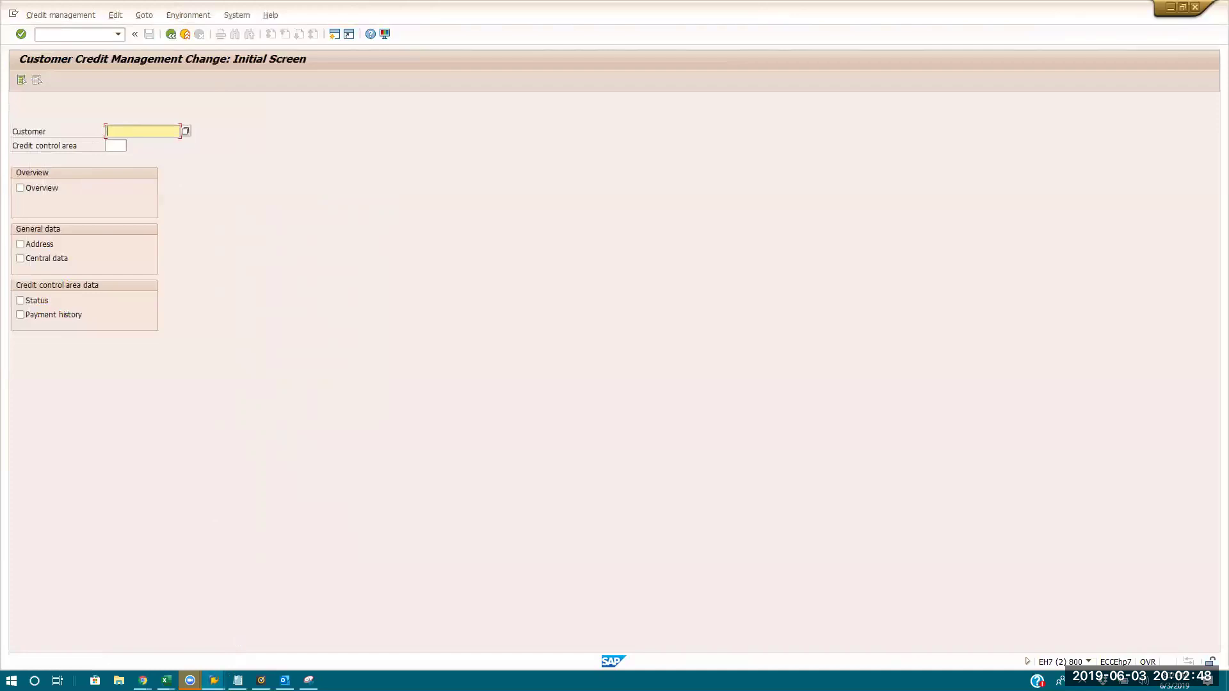
pyautogui.hotkey('alt', 'Tab')
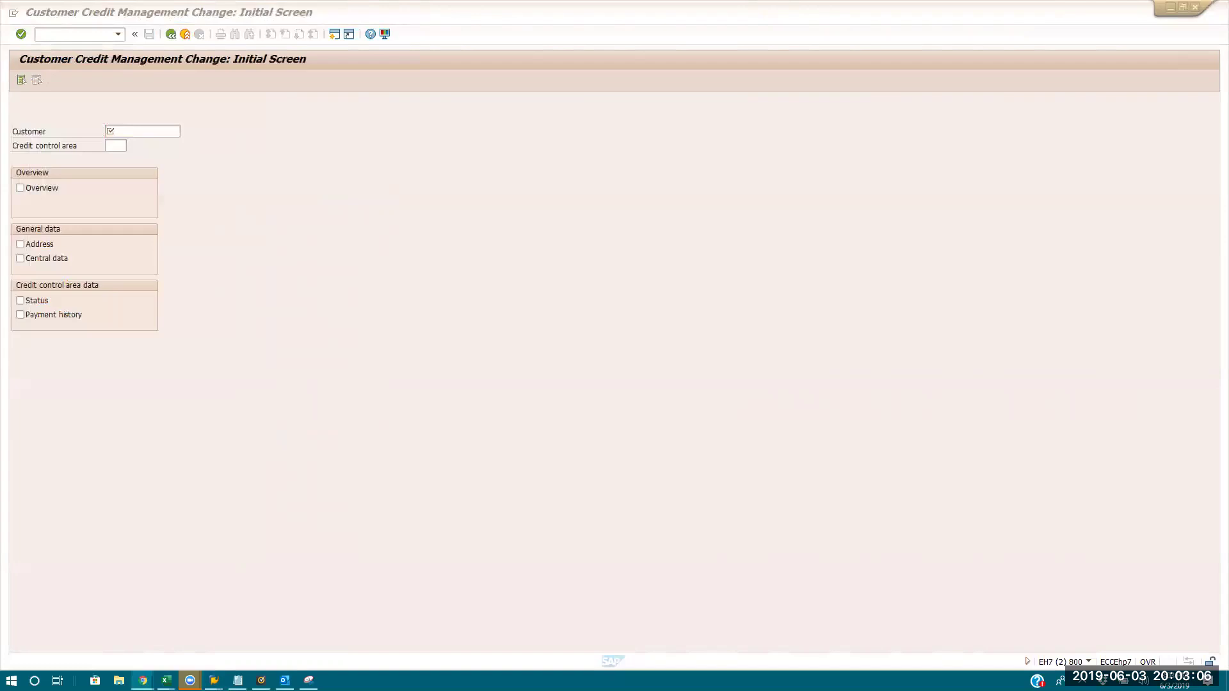
# - Try to open KNKK directly as a transaction from the customer credit management screen
pyautogui.click(80, 36)
pyautogui.write('.bn')
pyautogui.press('BackSpace')
pyautogui.press('BackSpace')
pyautogui.press('BackSpace')
pyautogui.write('.nknkk')
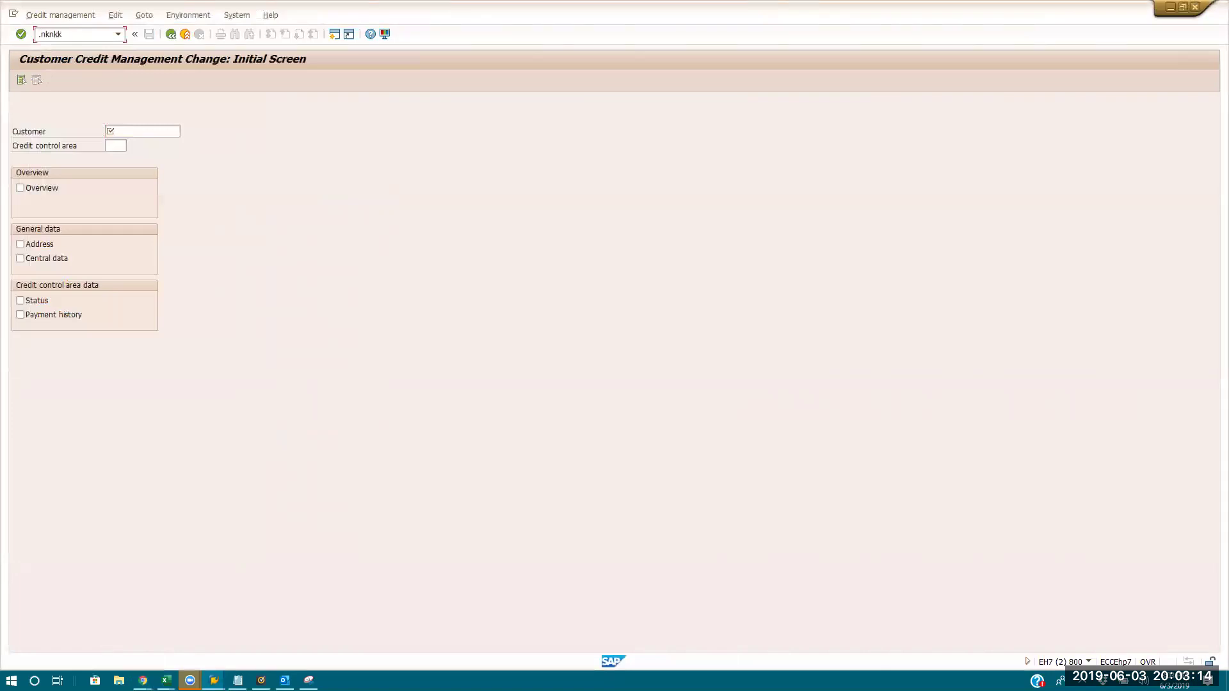
pyautogui.press('BackSpace')
pyautogui.press('BackSpace')
pyautogui.press('BackSpace')
pyautogui.press('BackSpace')
pyautogui.press('BackSpace')
pyautogui.press('BackSpace')
pyautogui.press('BackSpace')
pyautogui.write('/nfd32')
pyautogui.press('Return')
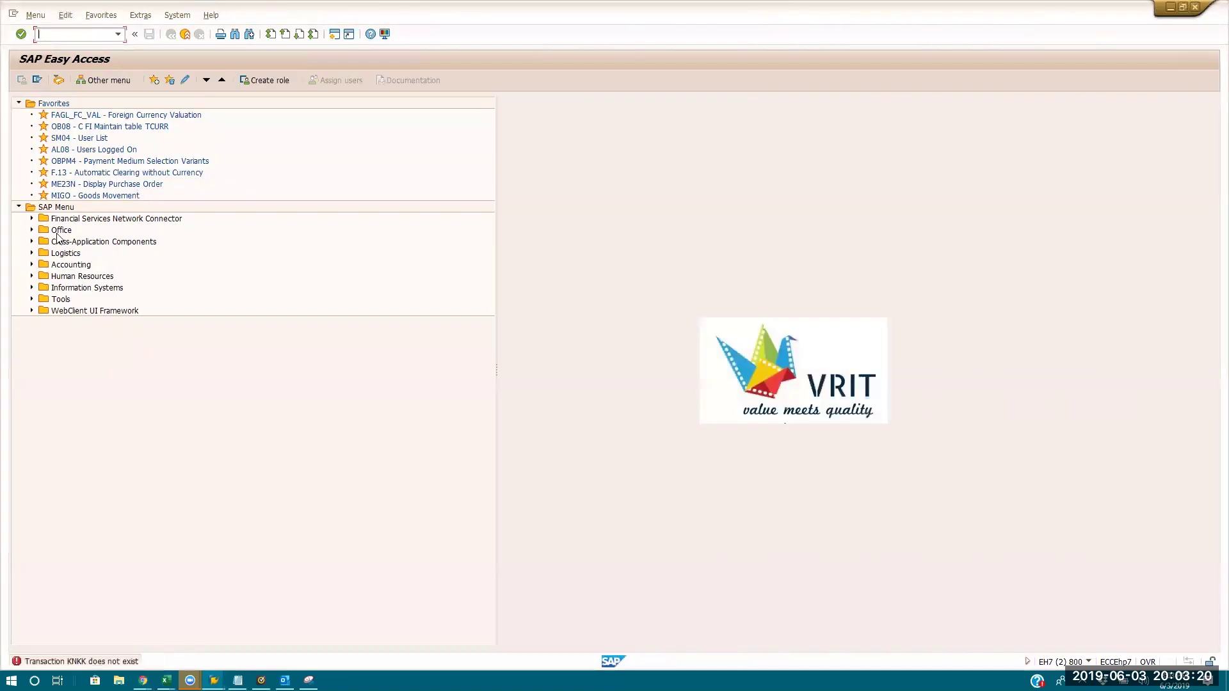
# - Run transaction SE16 and open the selection screen for table KNKK
pyautogui.write('/nse16')
pyautogui.press('Return')
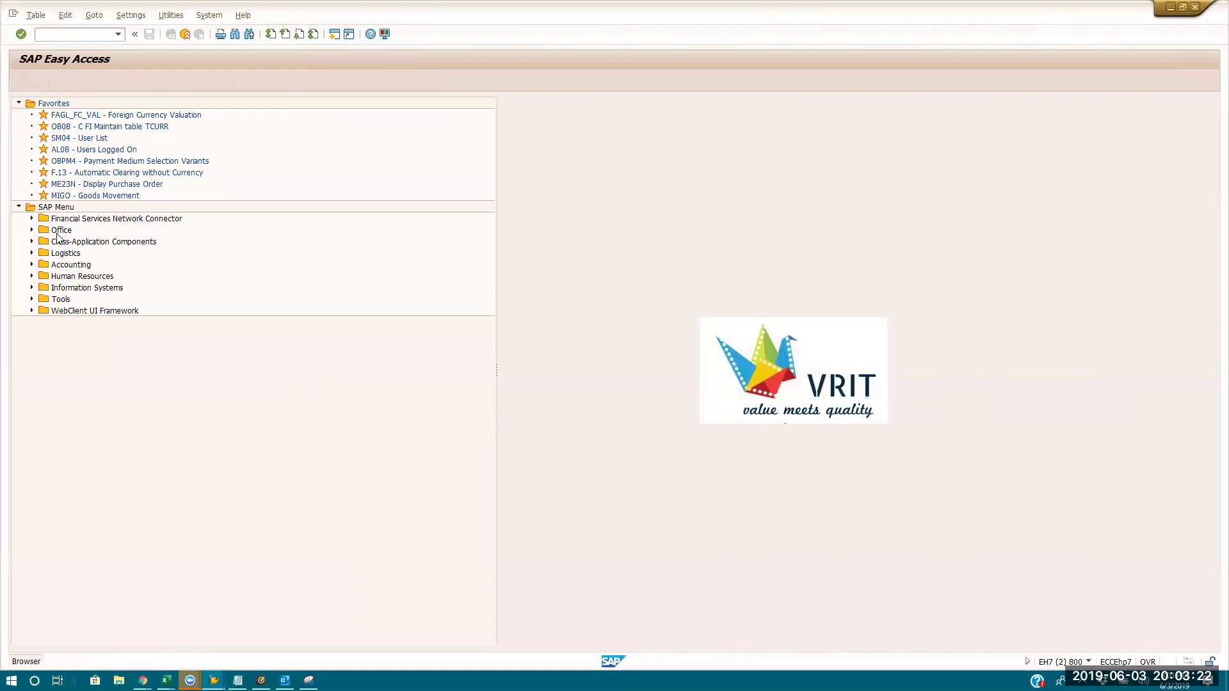
pyautogui.write('knkk')
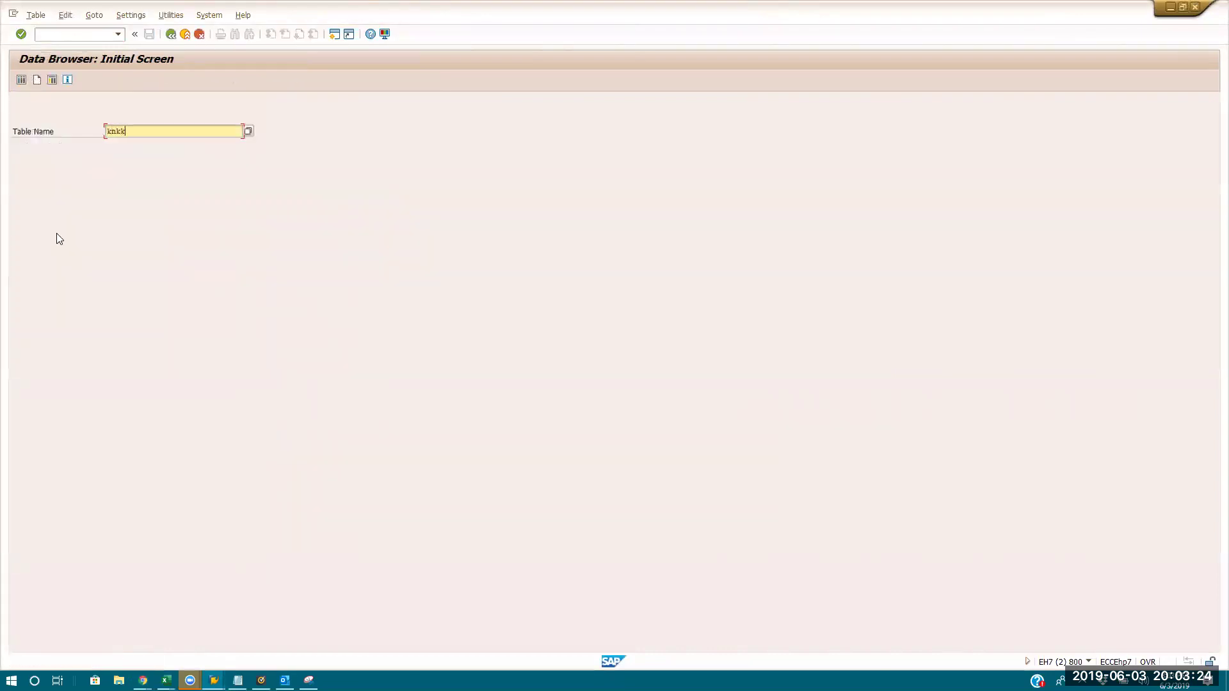
pyautogui.press('Return')
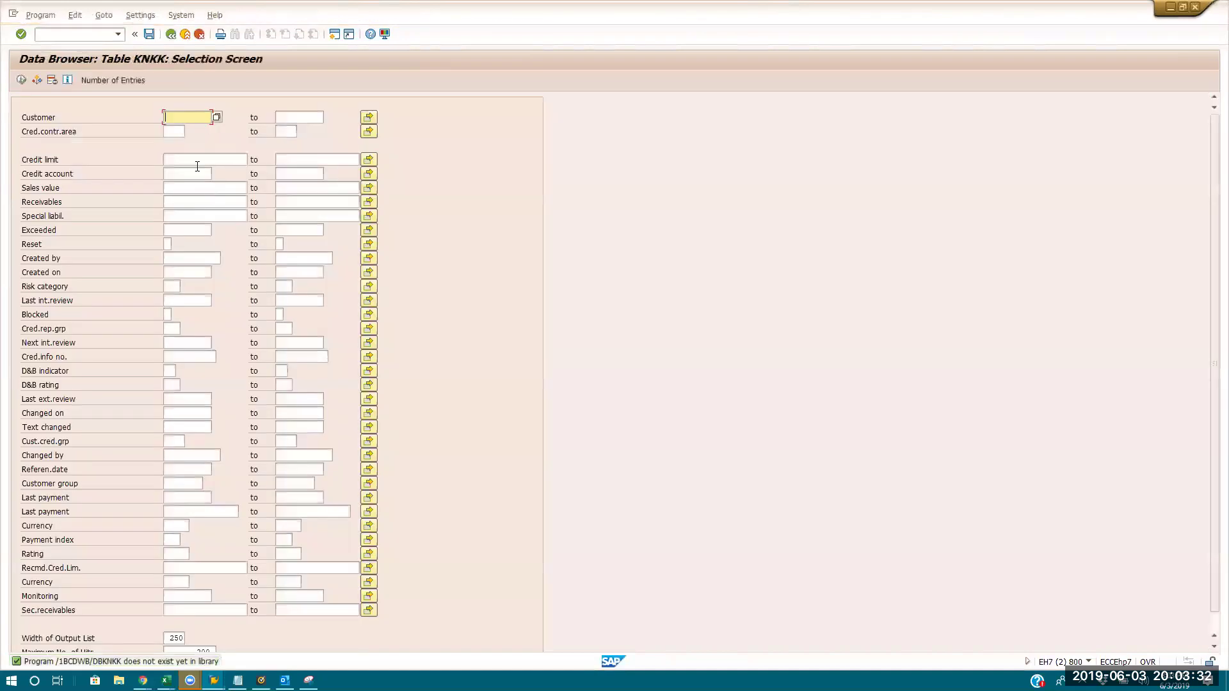
# - List the KNKK entries for credit control area 1000 and examine the customer and credit limit columns
pyautogui.click(173, 133)
pyautogui.write('1000')
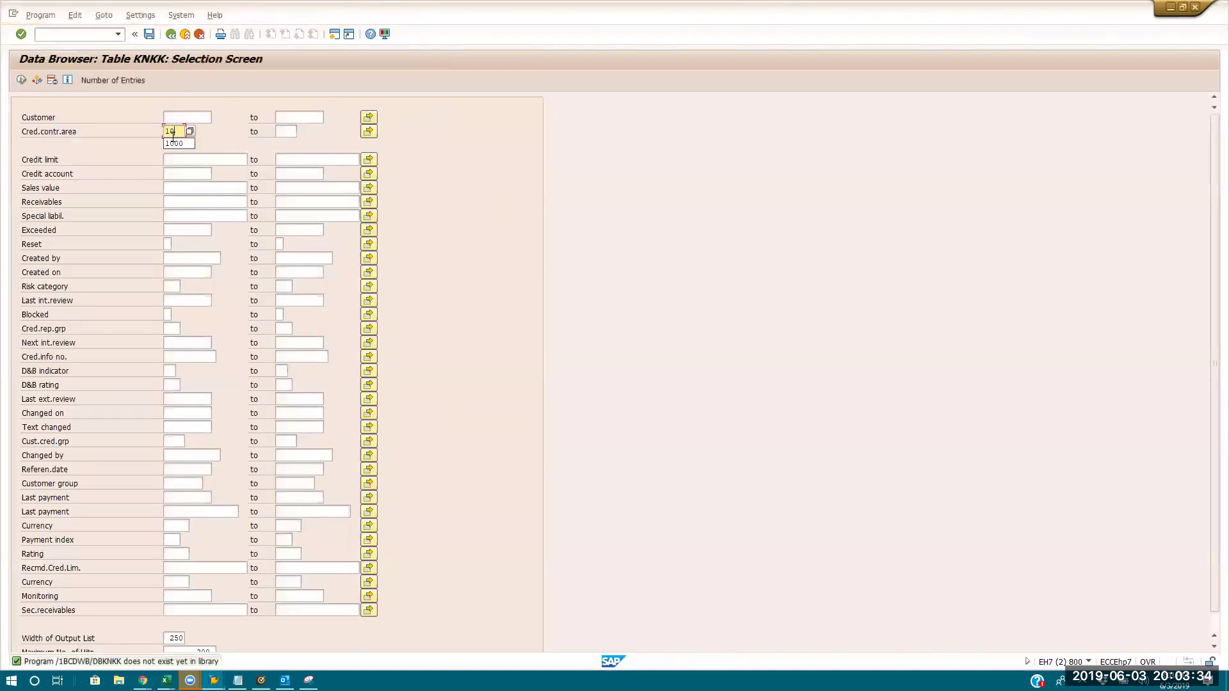
pyautogui.click(21, 80)
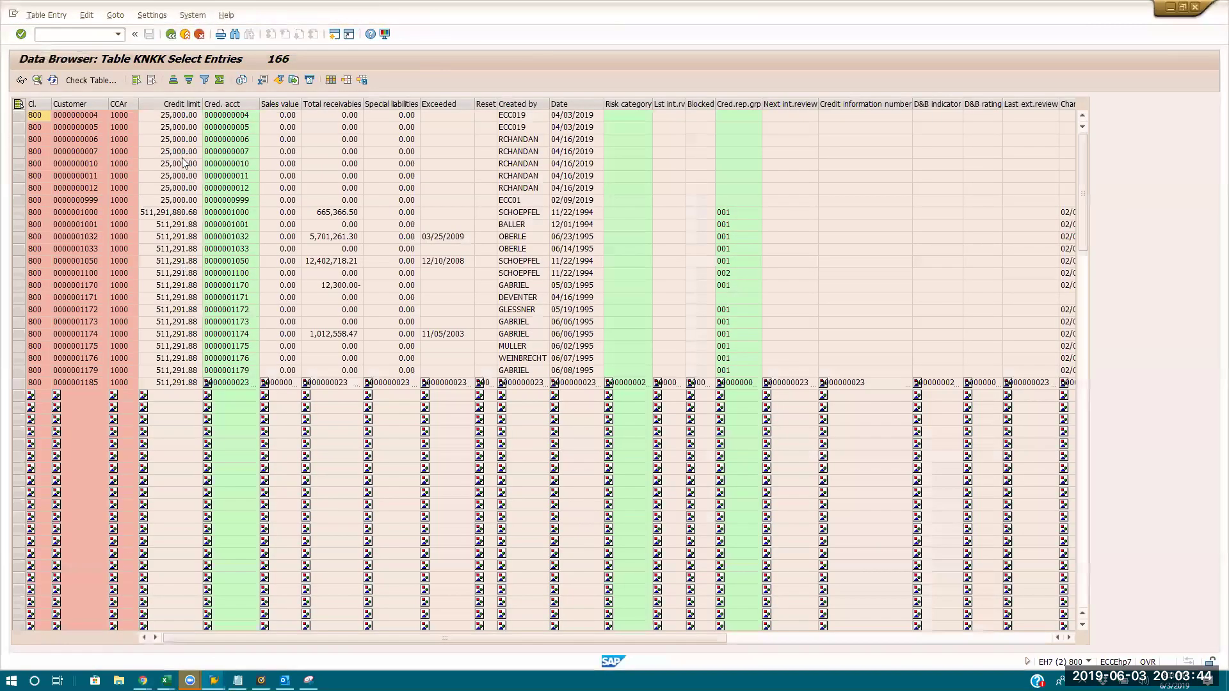
pyautogui.click(86, 114)
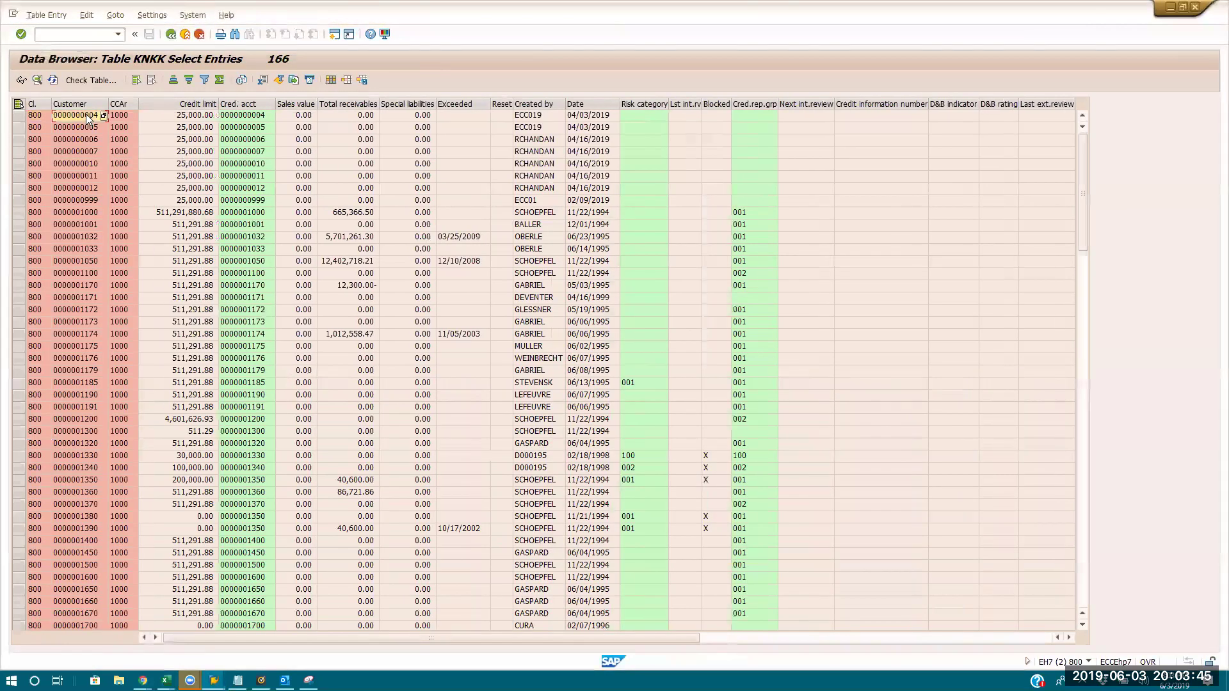
pyautogui.click(198, 119)
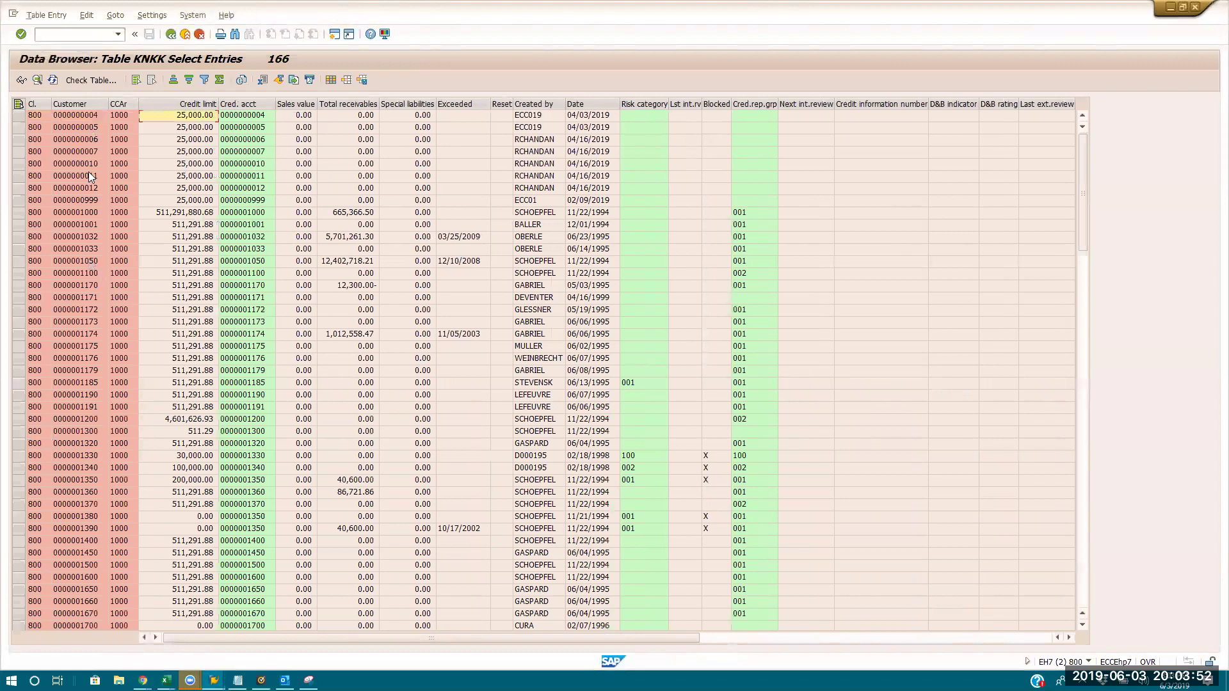
# - Browse the KNKK entries and copy the customer number of the first entry with credit representative group 002
pyautogui.moveTo(1084, 218); pyautogui.dragTo(1087, 588)
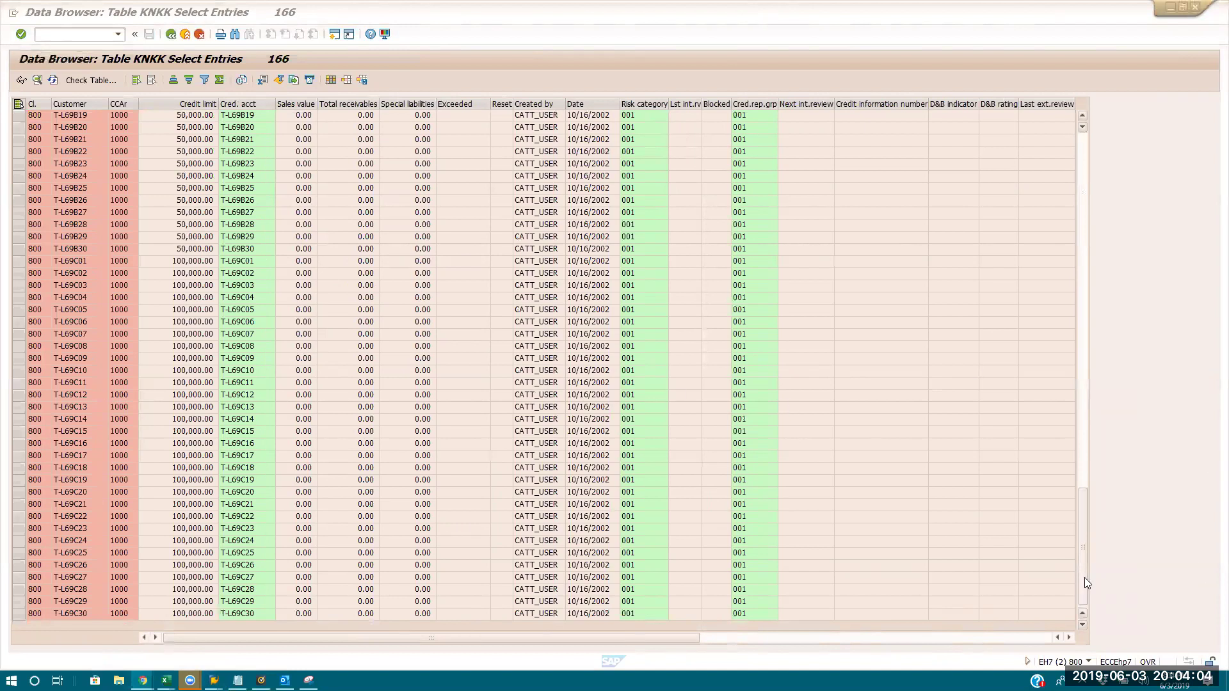
pyautogui.moveTo(1084, 578); pyautogui.dragTo(1076, 196)
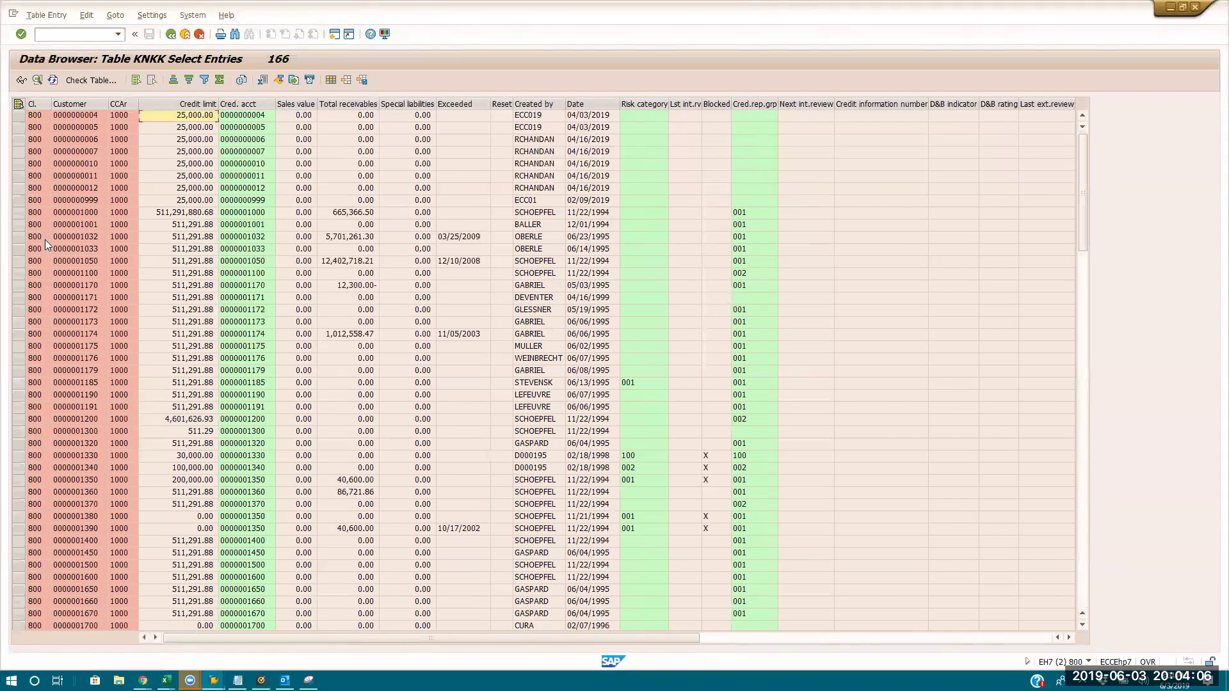
pyautogui.click(79, 272)
pyautogui.click(79, 273)
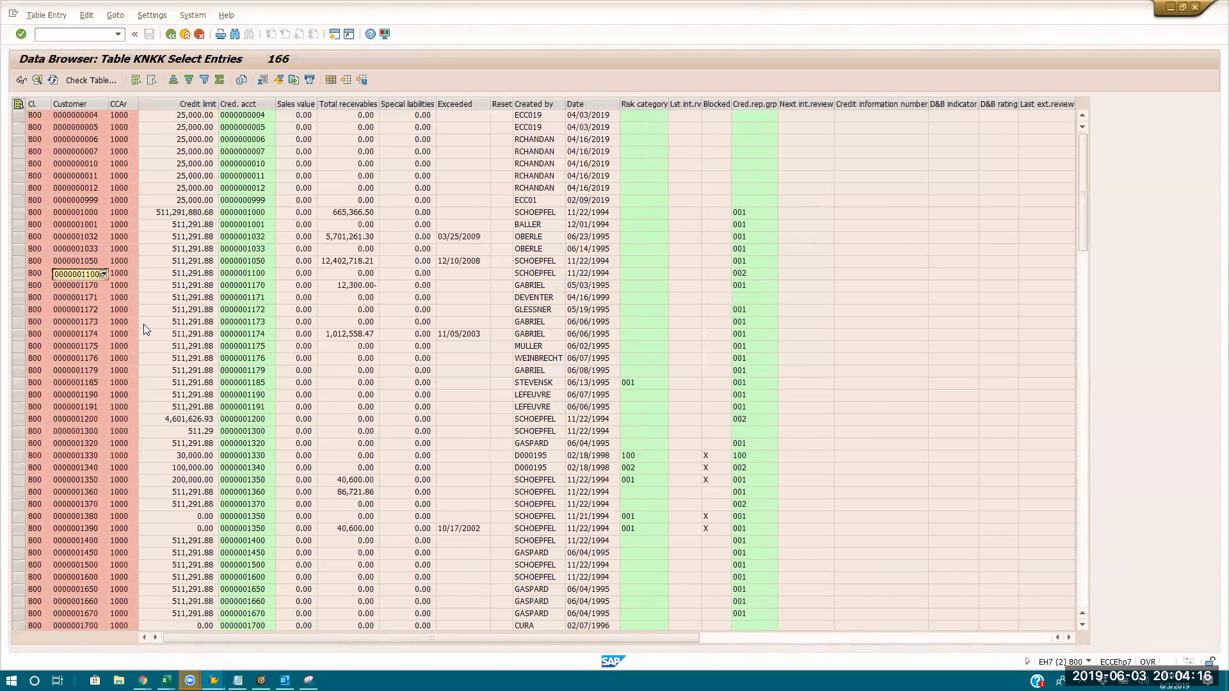
# - From the automatic credit control session, open transaction FD32 in a new session and enter the copied customer number
pyautogui.click(61, 33)
pyautogui.hotkey('alt', 'Tab')
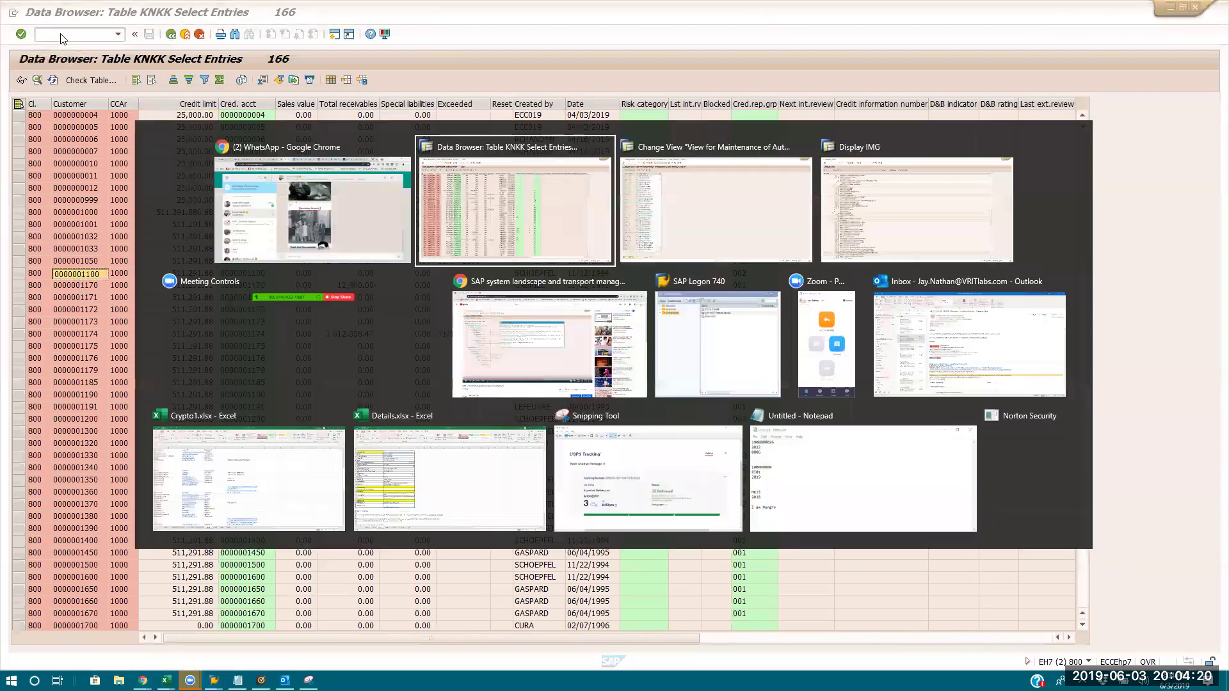
pyautogui.hotkey('alt', 'Tab')
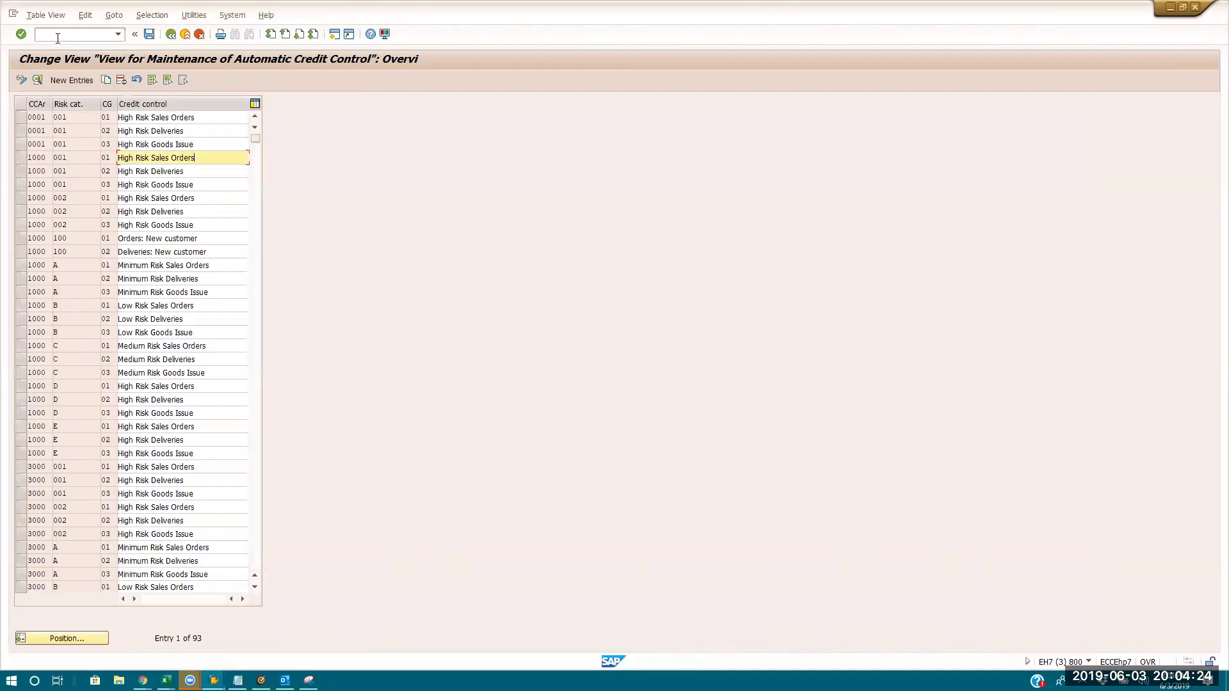
pyautogui.write('/ofd32')
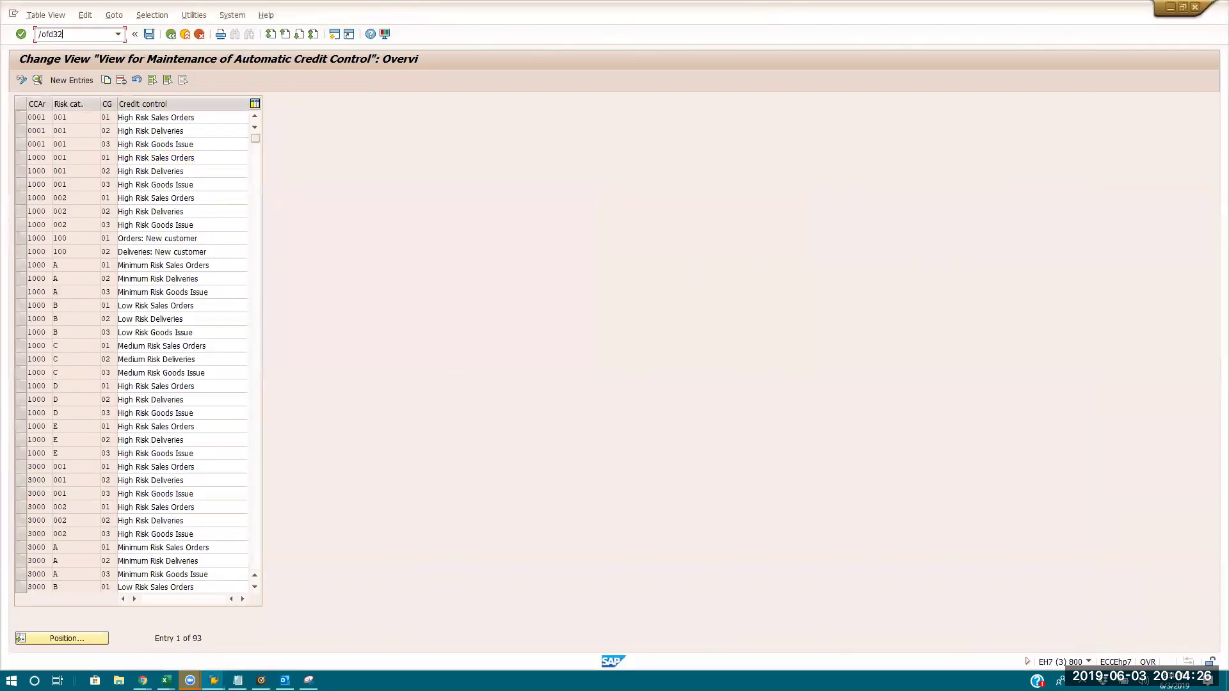
pyautogui.press('Return')
pyautogui.hotkey('ctrl', 'v')
pyautogui.hotkey('alt', 'Tab')
pyautogui.hotkey('alt', 'Tab')
pyautogui.hotkey('alt', 'Tab')
pyautogui.hotkey('alt', 'Tab')
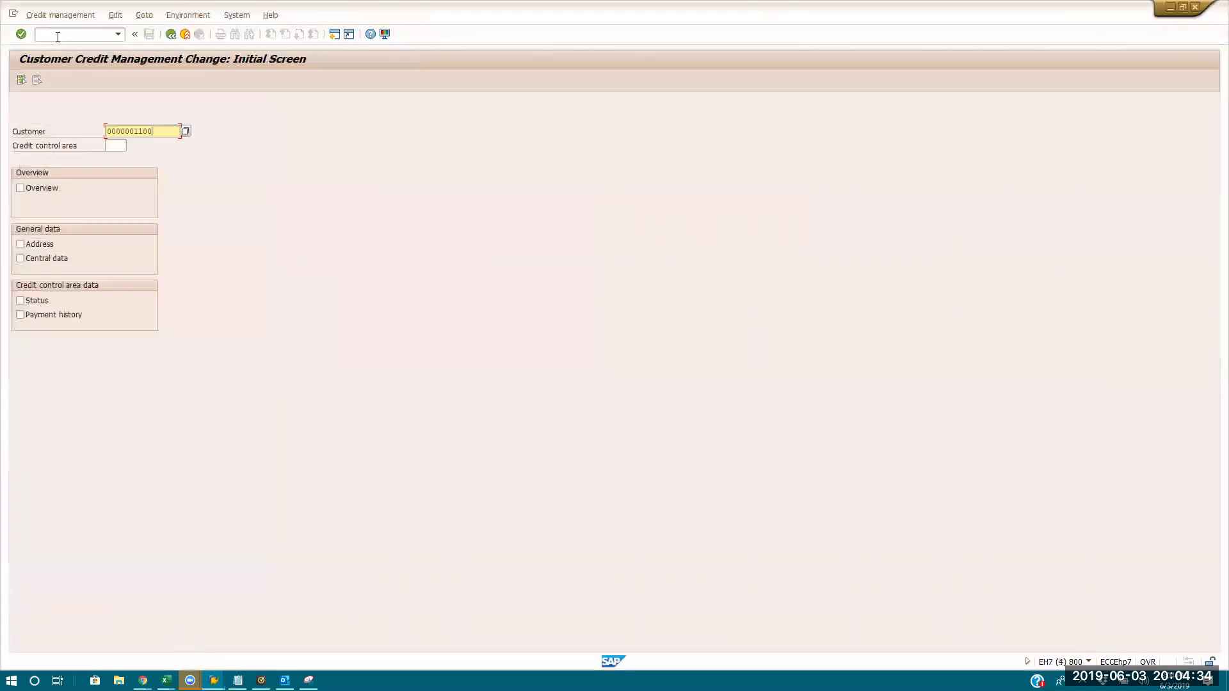
# - Set credit control area 1000, select the Overview, Address, Central data, Status and Payment history views, and open the customer's credit overview
pyautogui.click(116, 146)
pyautogui.write('1000')
pyautogui.click(51, 189)
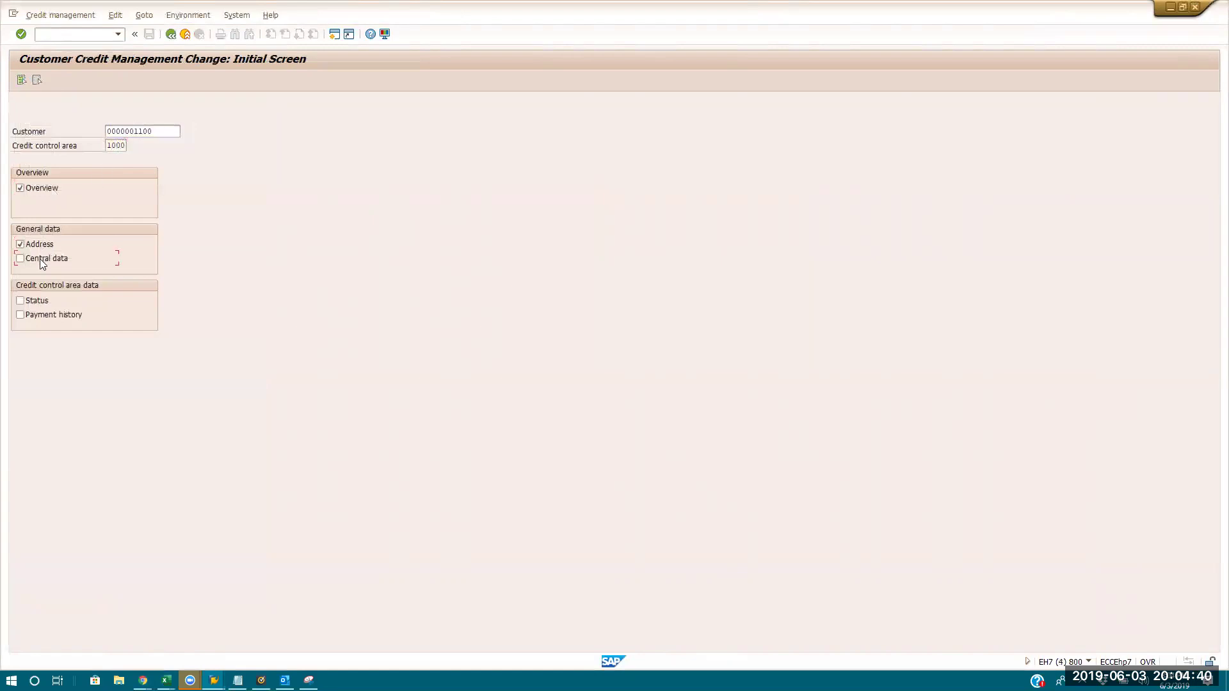
pyautogui.click(38, 299)
pyautogui.click(41, 315)
pyautogui.press('Return')
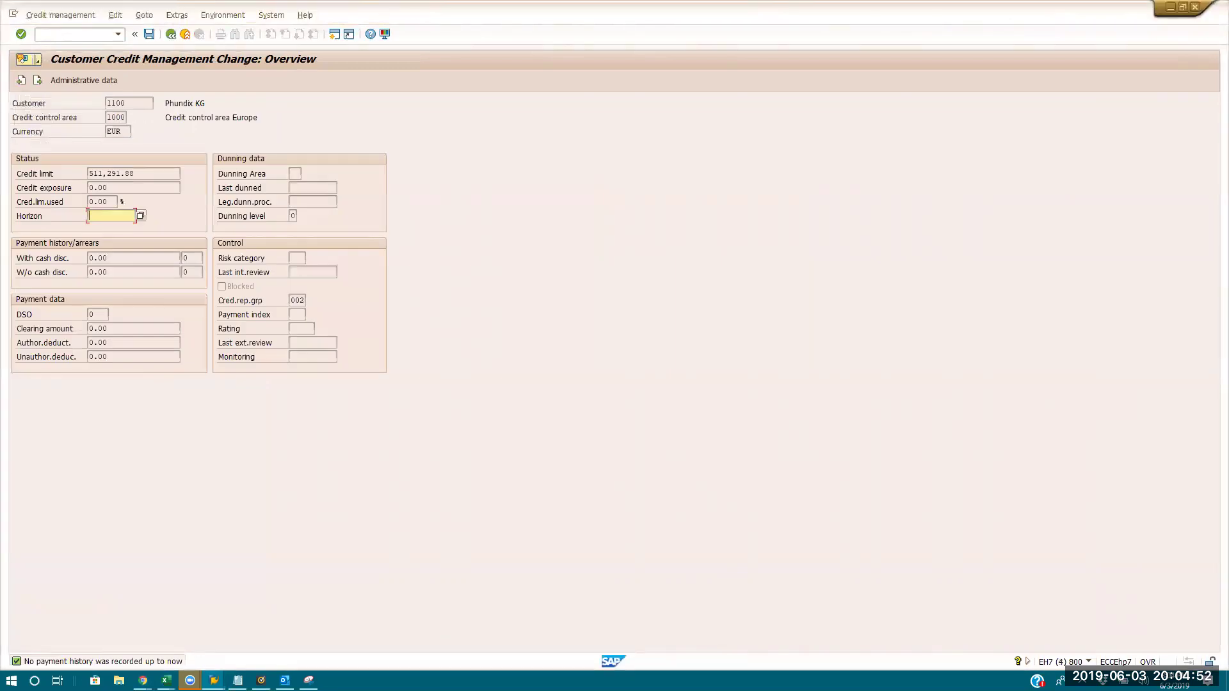
# - Examine the Credit limit and Credit exposure fields in the customer's overview, and return to the initial screen
pyautogui.hotkey('alt', 'Tab')
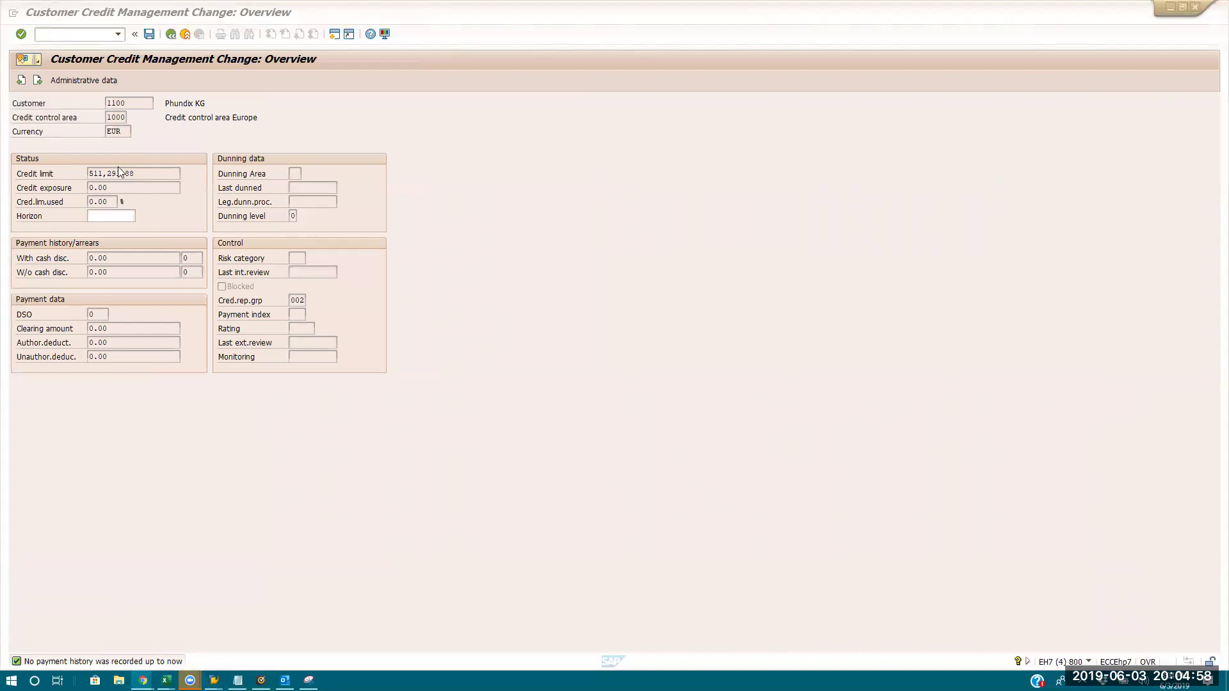
pyautogui.click(146, 177)
pyautogui.moveTo(146, 176); pyautogui.dragTo(2, 181)
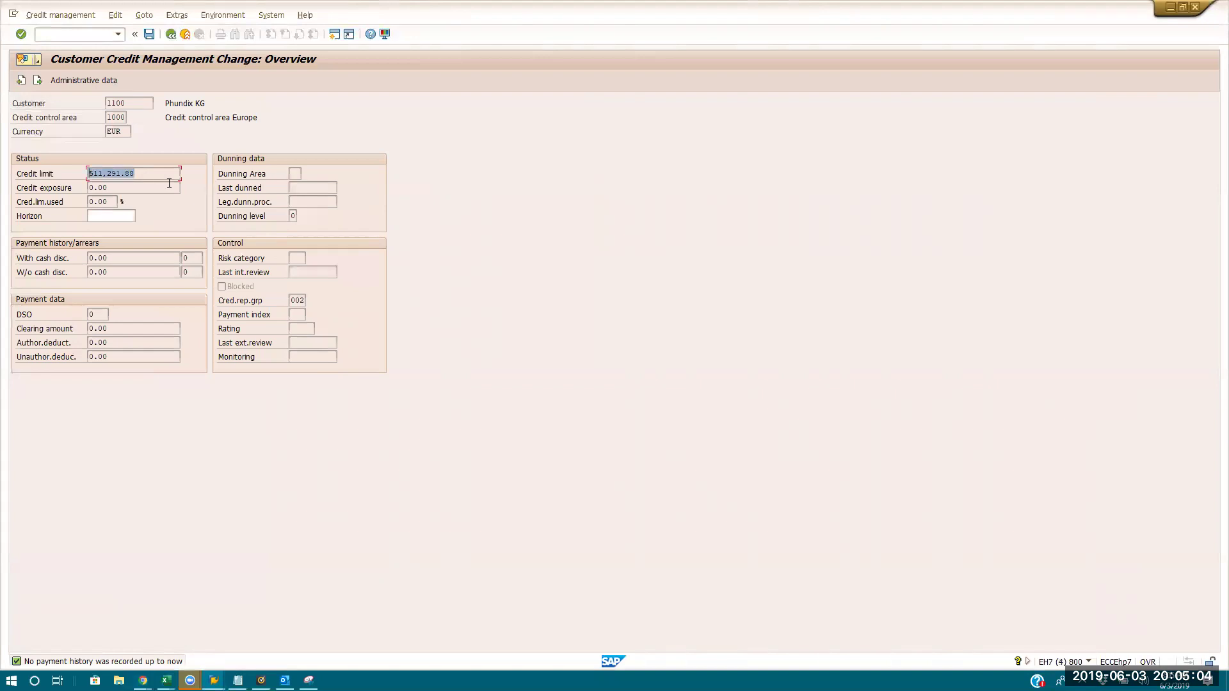
pyautogui.moveTo(153, 174); pyautogui.dragTo(6, 167)
pyautogui.moveTo(113, 190); pyautogui.dragTo(1, 203)
pyautogui.click(121, 192)
pyautogui.doubleClick(119, 186)
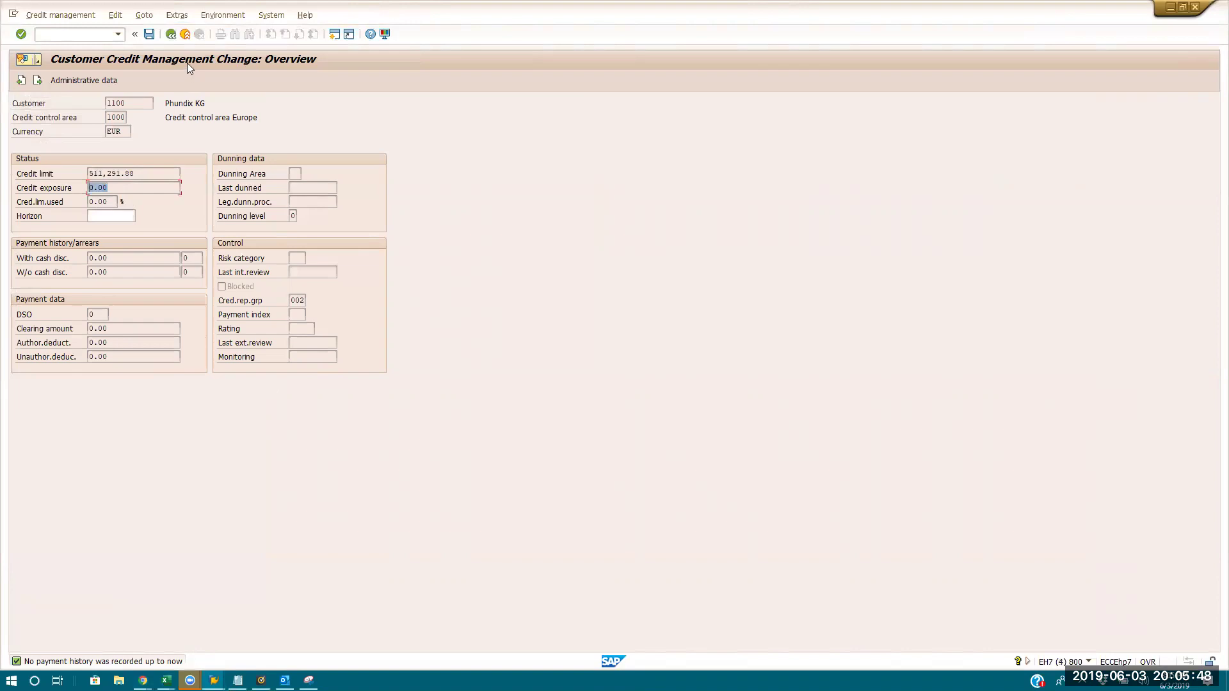
pyautogui.click(168, 39)
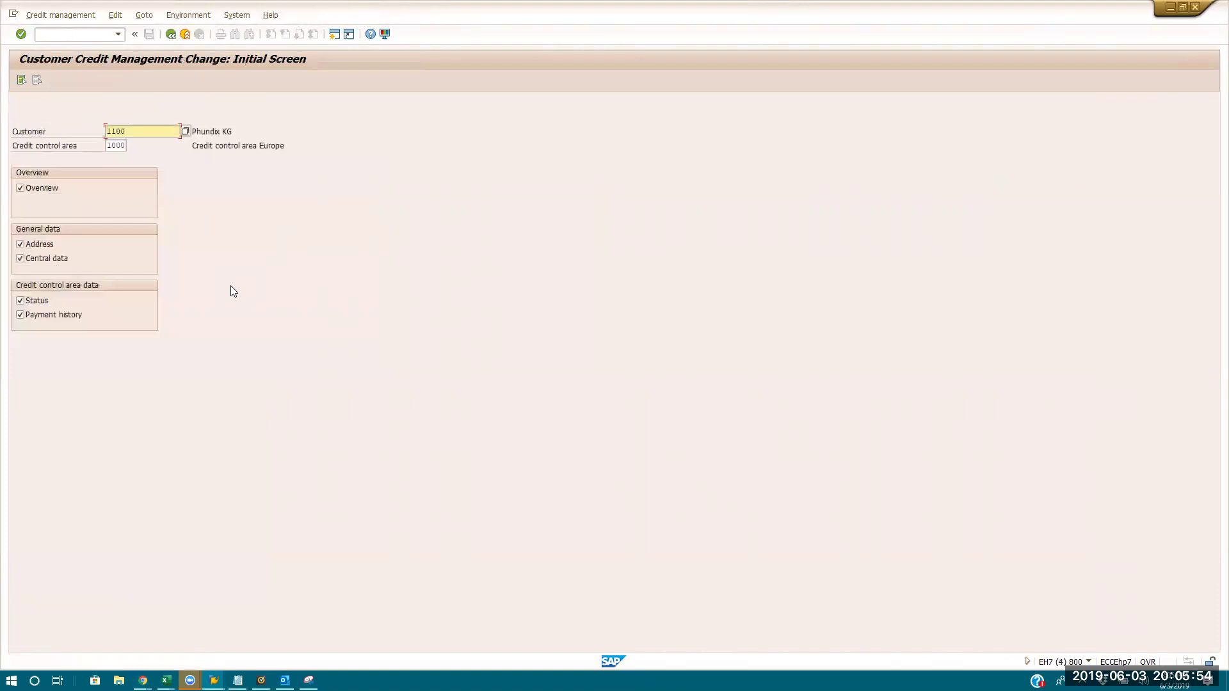
# - Review the automatic credit control details of High Risk Sales Orders for area 1000, risk category 001, including the Update field, and return to the list
pyautogui.hotkey('alt', 'Tab')
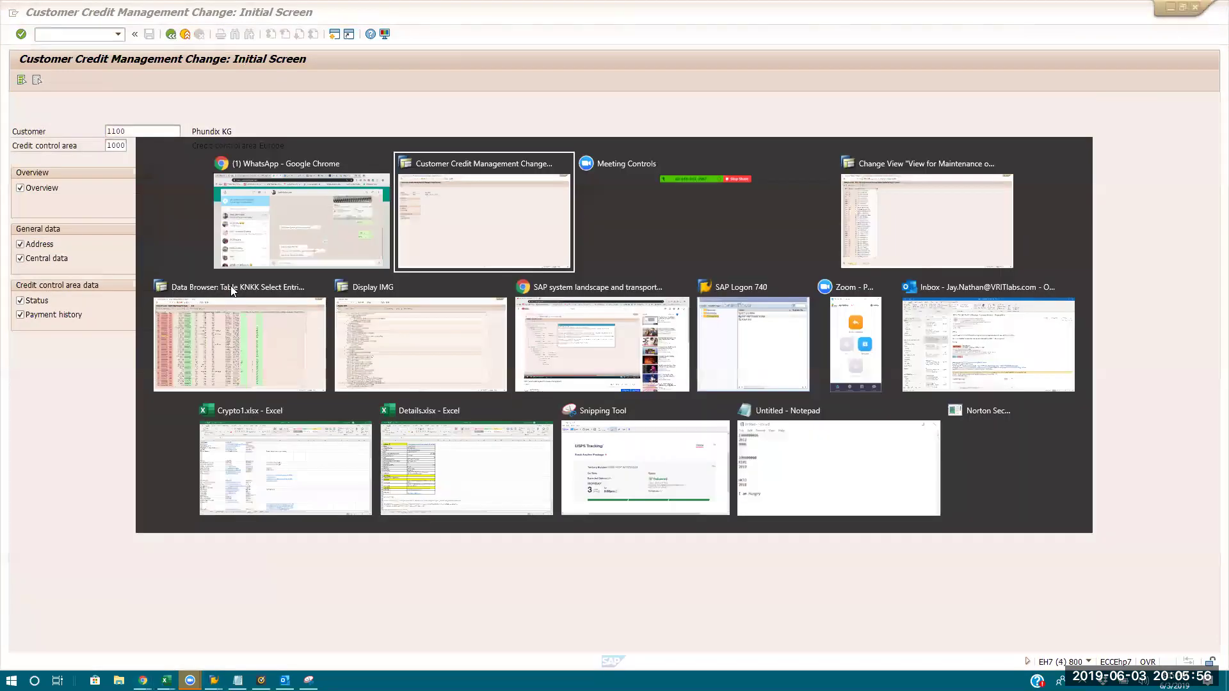
pyautogui.hotkey('alt', 'Tab')
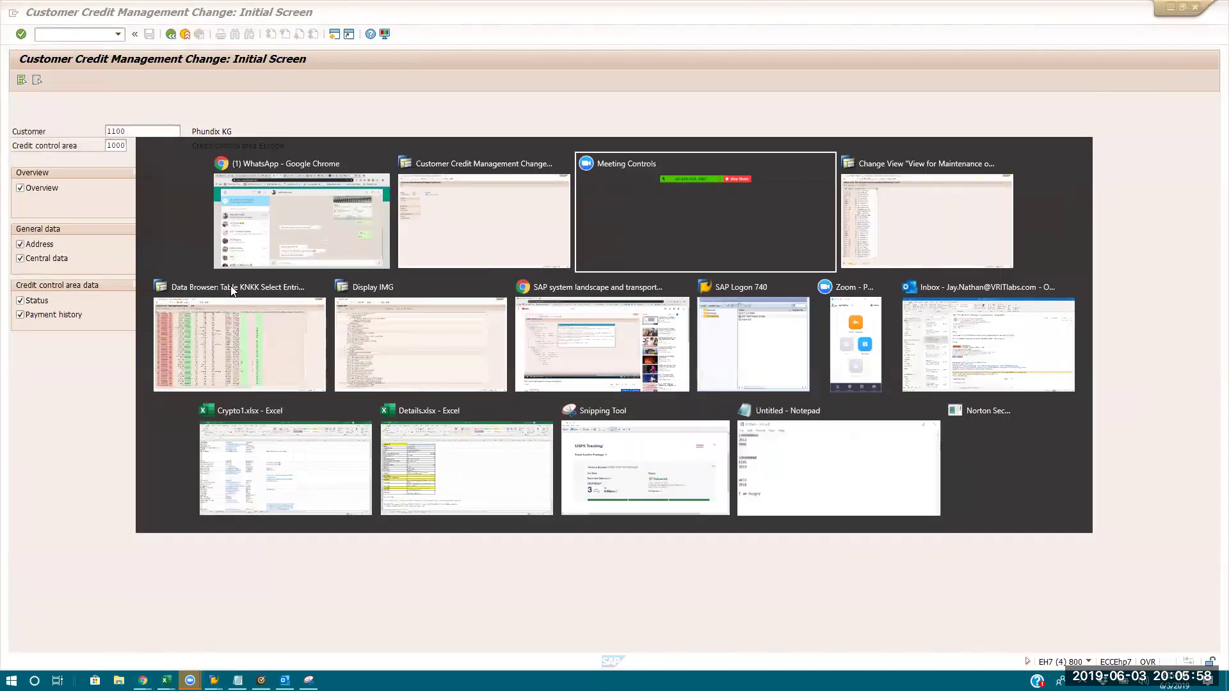
pyautogui.hotkey('alt', 'Tab')
pyautogui.doubleClick(156, 158)
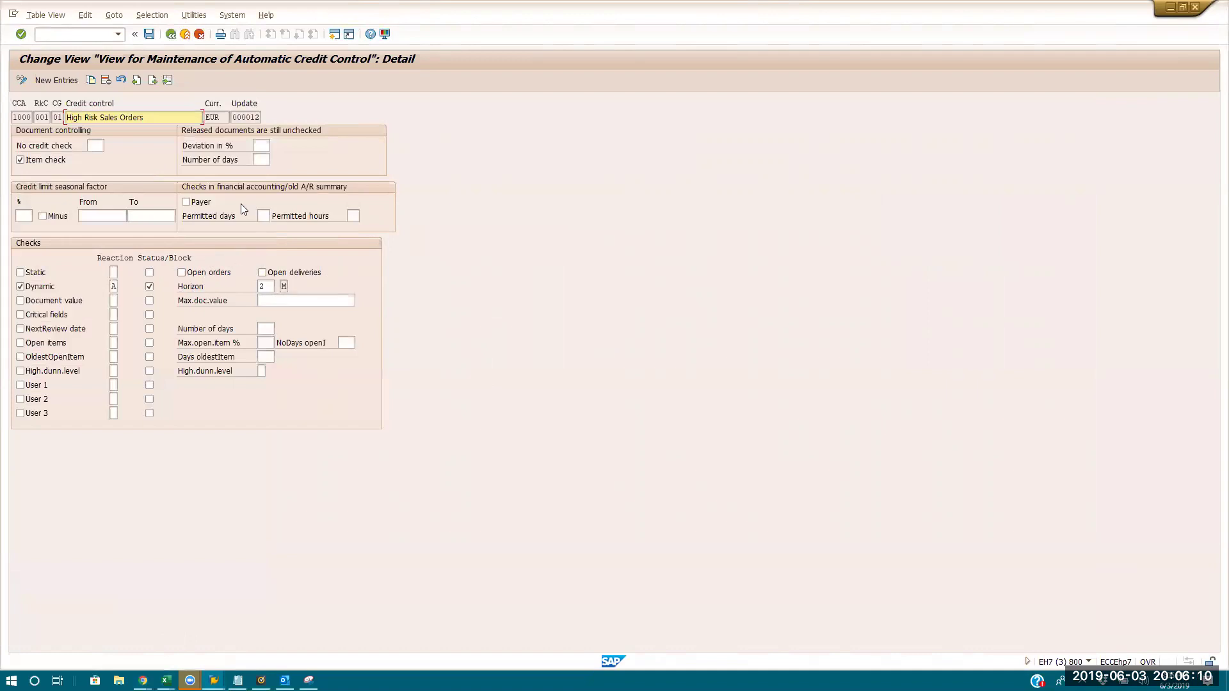
pyautogui.click(245, 117)
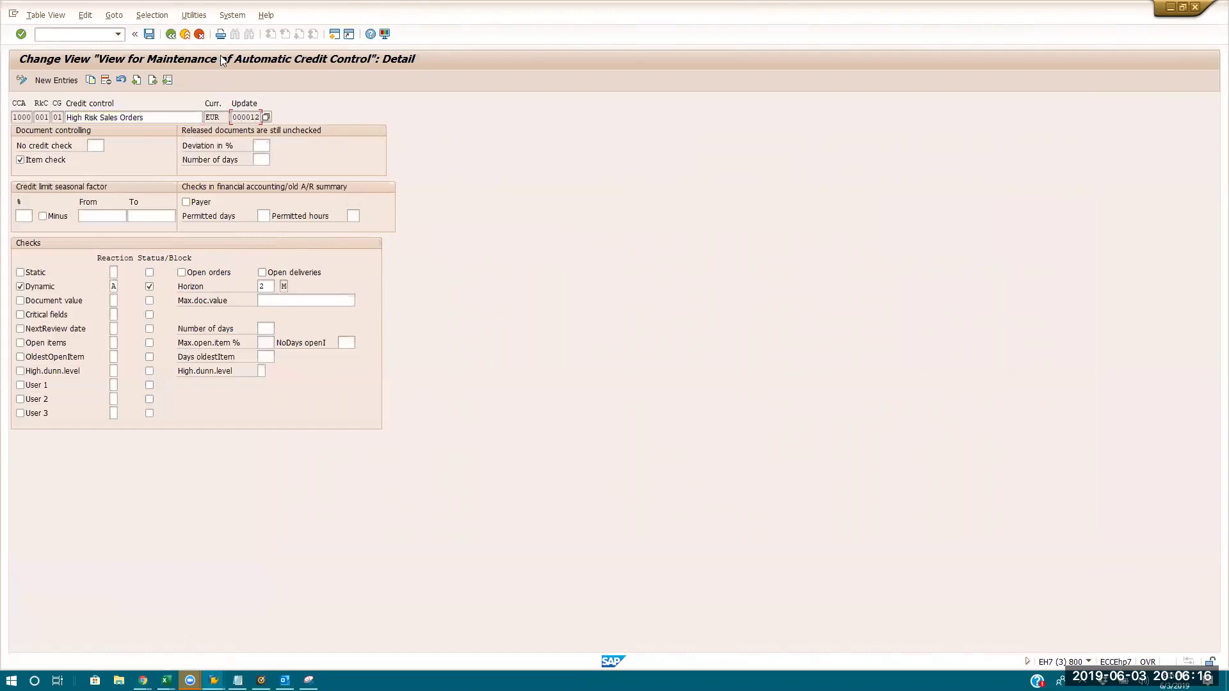
pyautogui.click(171, 38)
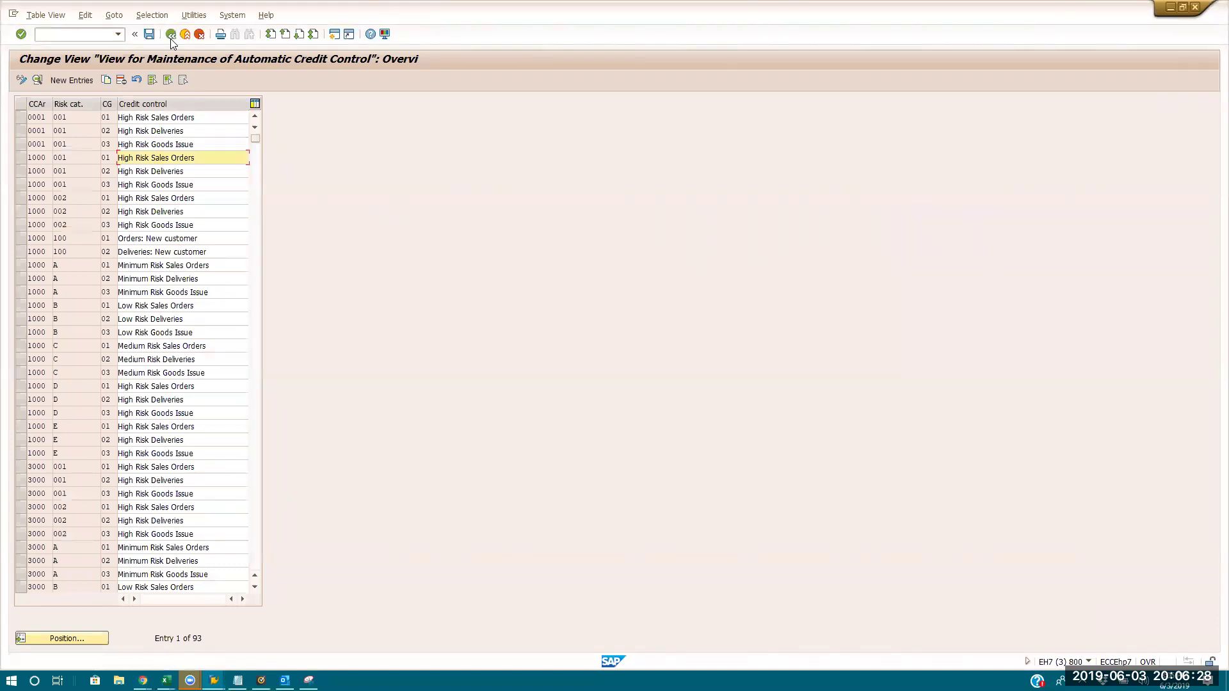
# - Reopen the customer's credit management overview, check its Risk category field, and return to the initial screen
pyautogui.hotkey('alt', 'Tab')
pyautogui.hotkey('alt', 'Tab')
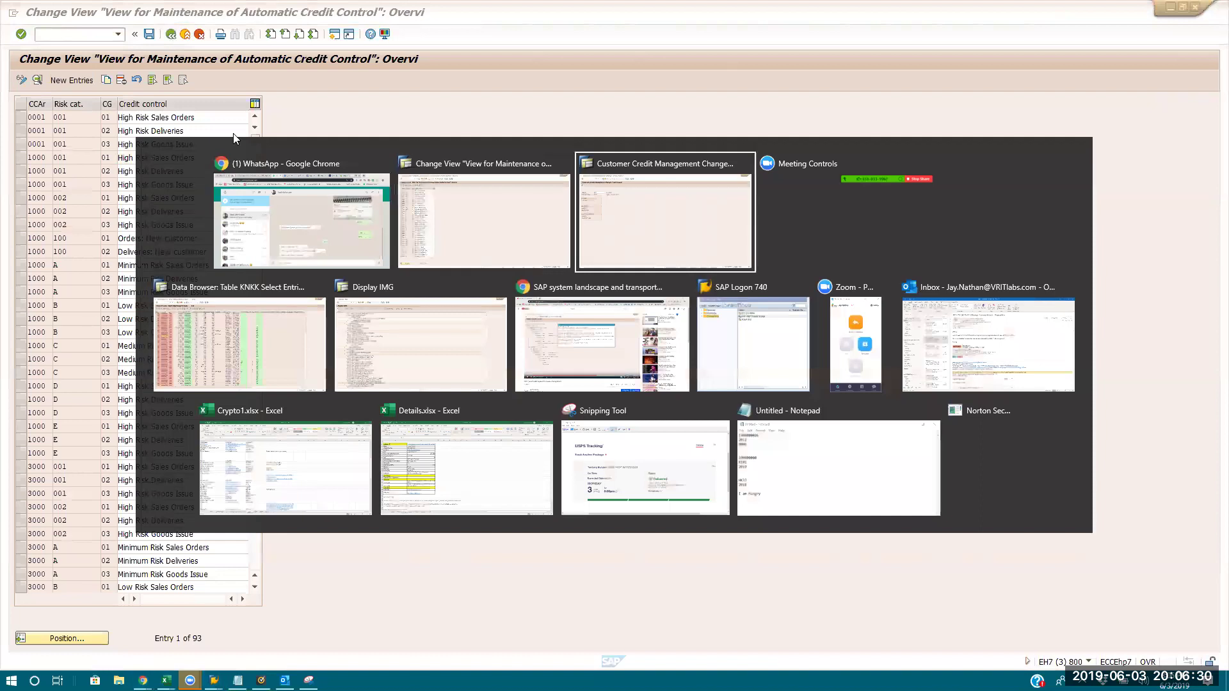
pyautogui.press('Return')
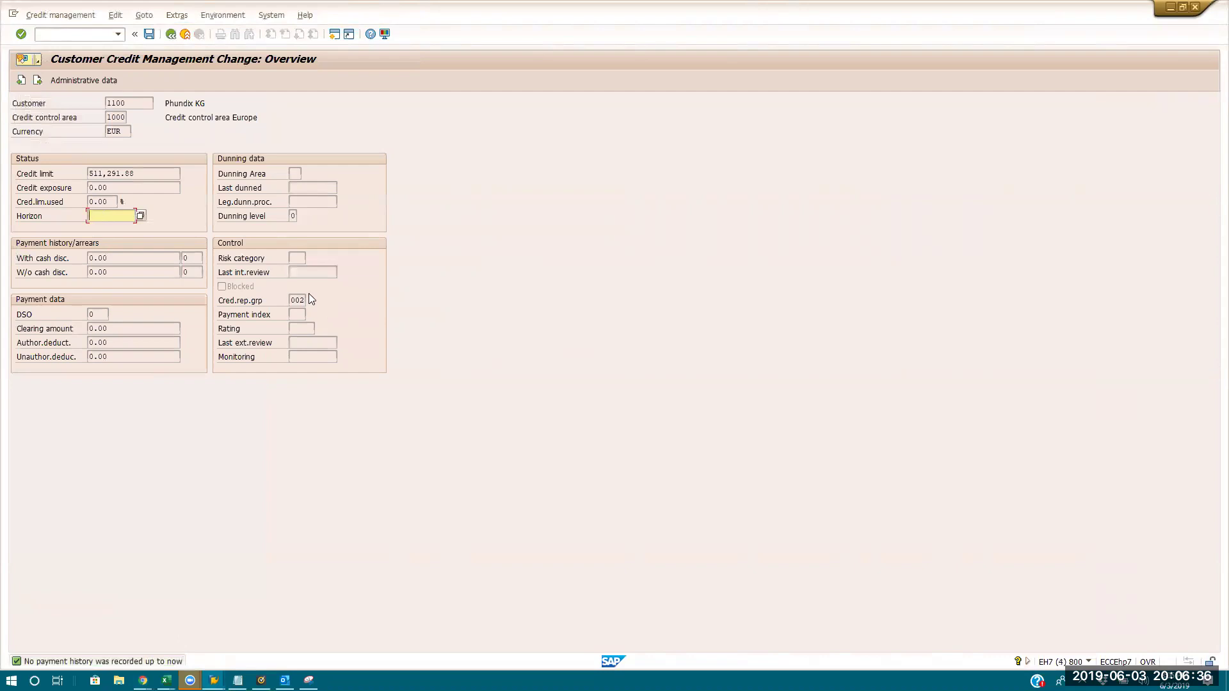
pyautogui.click(299, 261)
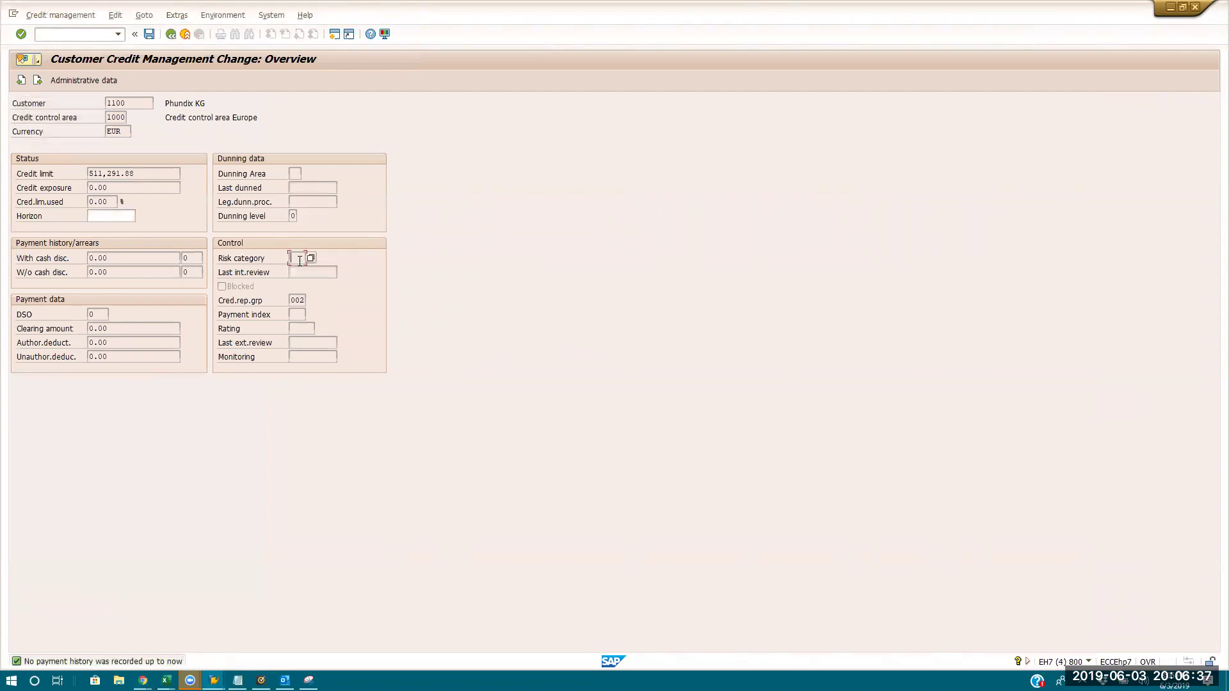
pyautogui.click(171, 37)
# - Look through the KNKK entries for customers with a risk category and copy the customer number of the first entry with category 001
pyautogui.hotkey('alt', 'Tab')
pyautogui.hotkey('alt', 'Tab')
pyautogui.hotkey('alt', 'Tab')
pyautogui.hotkey('alt', 'Tab')
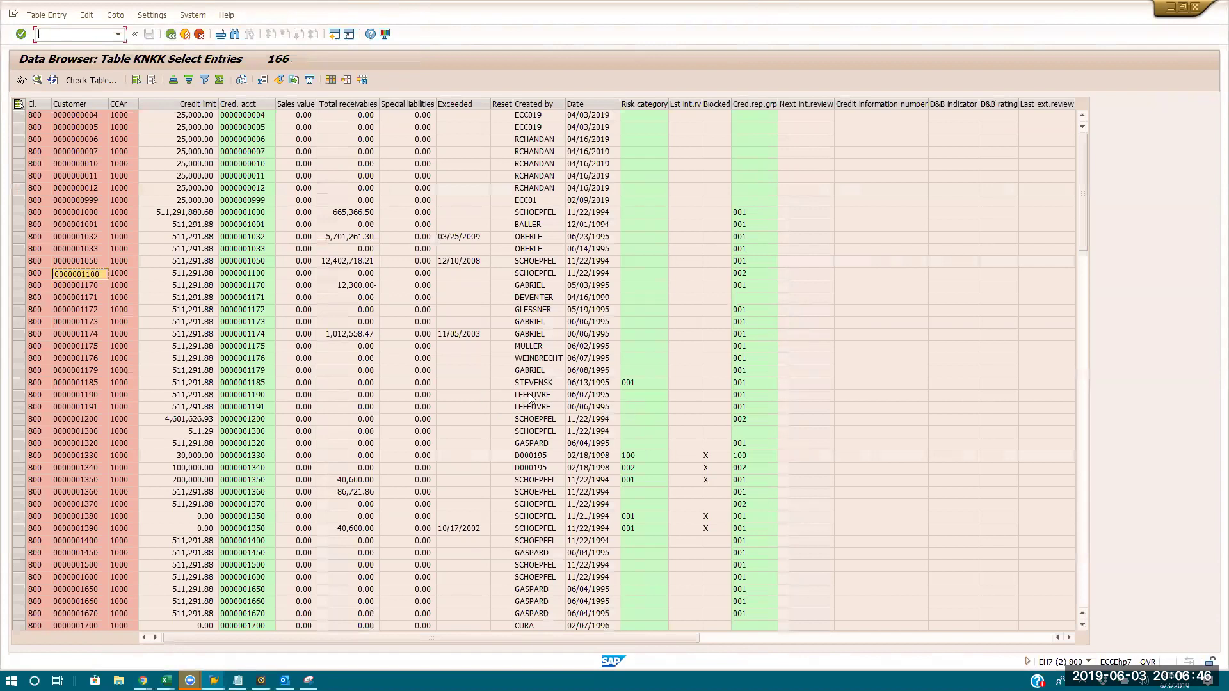
pyautogui.click(584, 383)
pyautogui.click(586, 467)
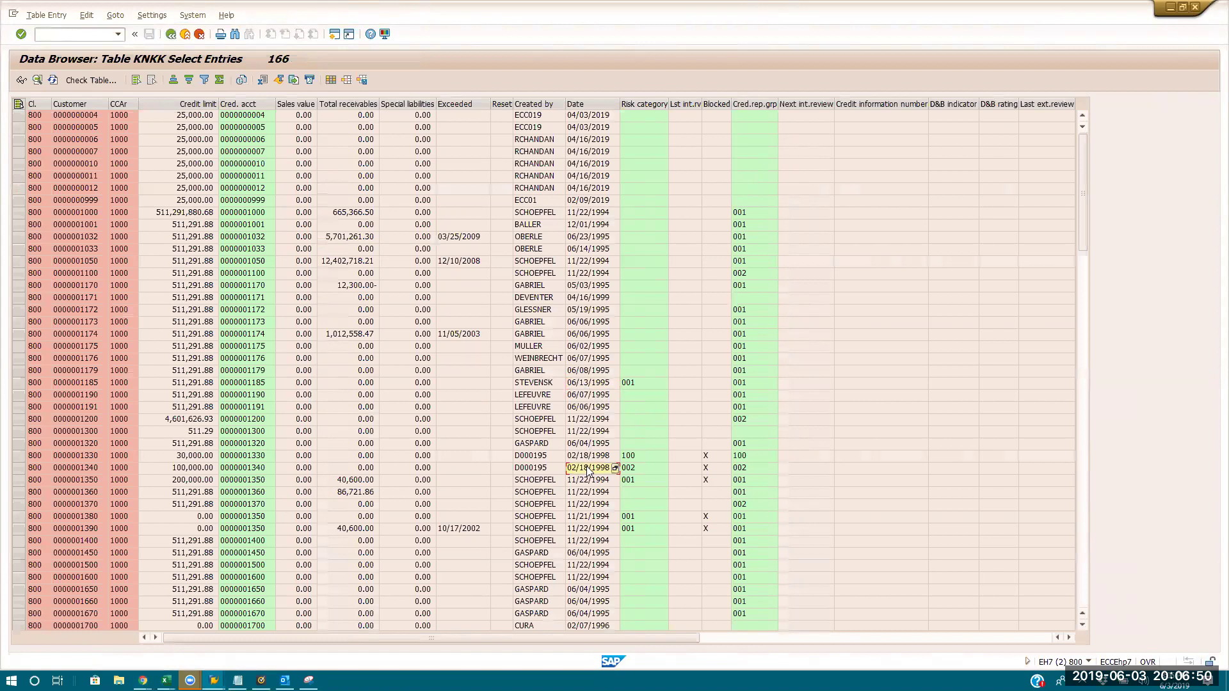
pyautogui.scroll(-20, 586, 466)
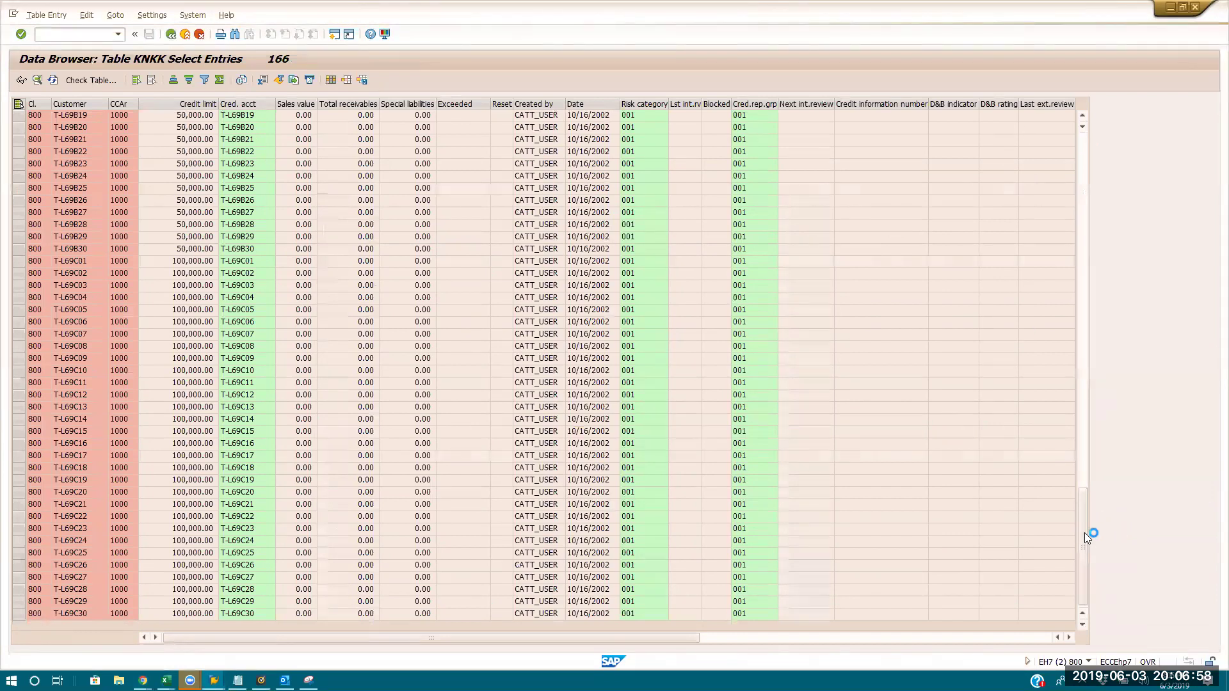
pyautogui.moveTo(1083, 532); pyautogui.dragTo(1081, 211)
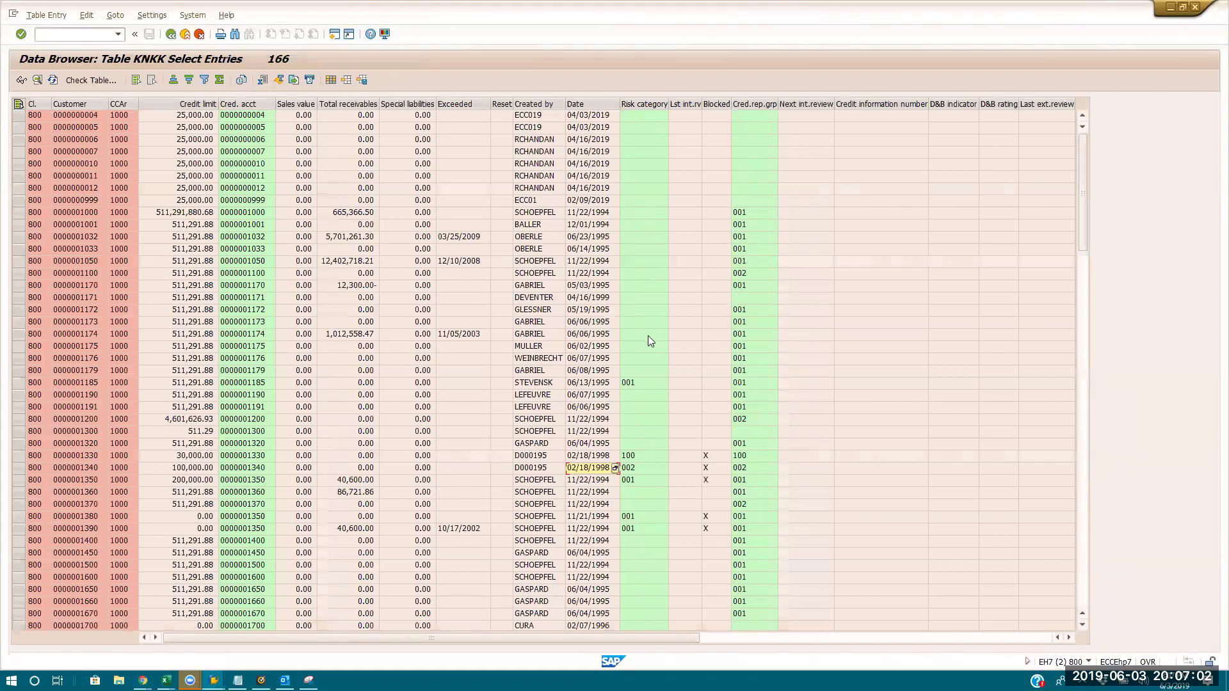
pyautogui.click(588, 384)
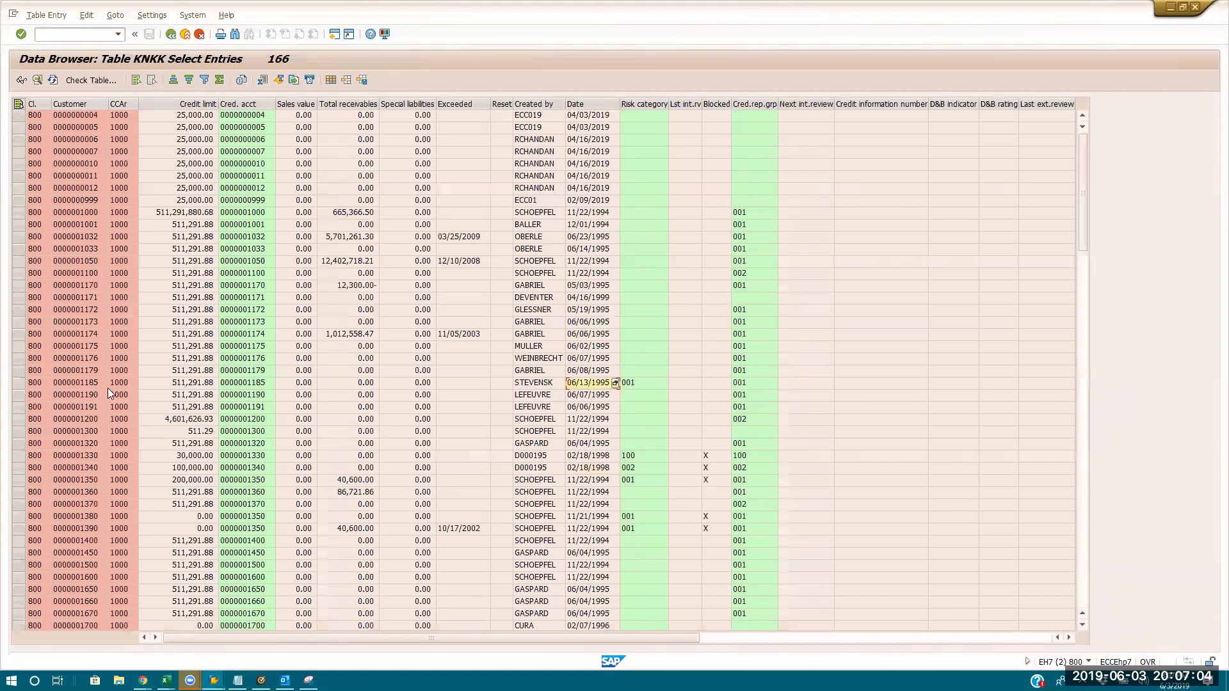
pyautogui.click(90, 383)
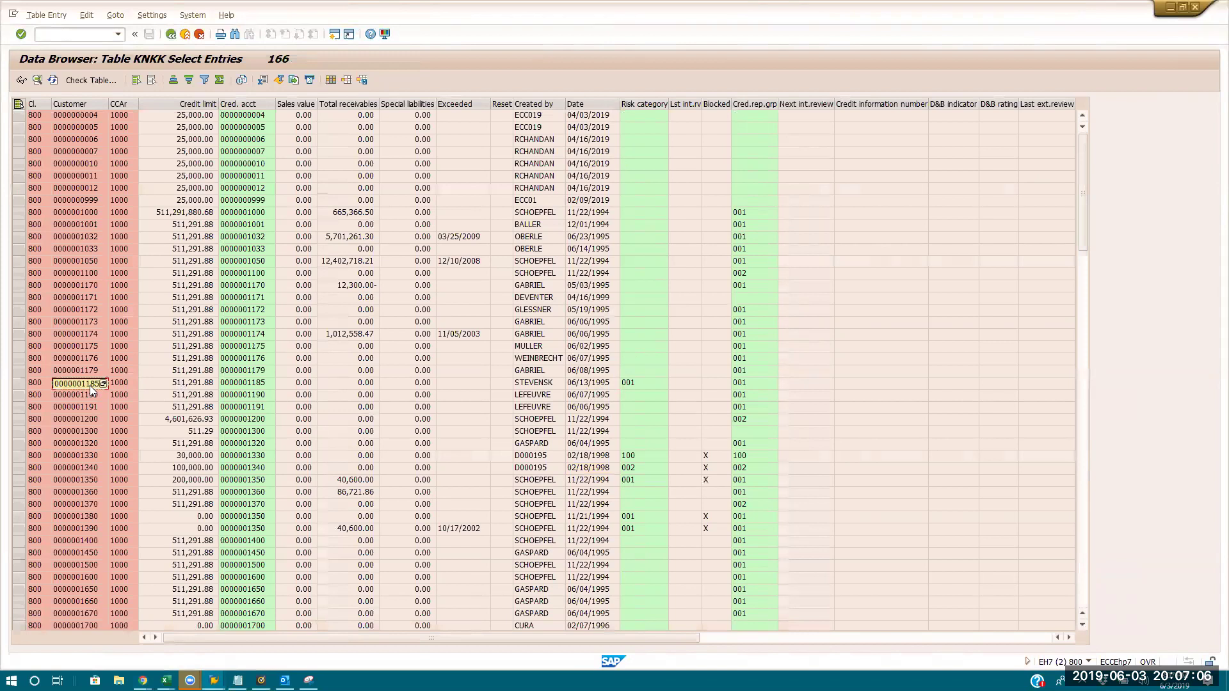
# - Replace the customer in customer credit management with the copied customer number and open its credit overview
pyautogui.doubleClick(287, 275)
pyautogui.hotkey('ctrl', 'v')
pyautogui.press('Return')
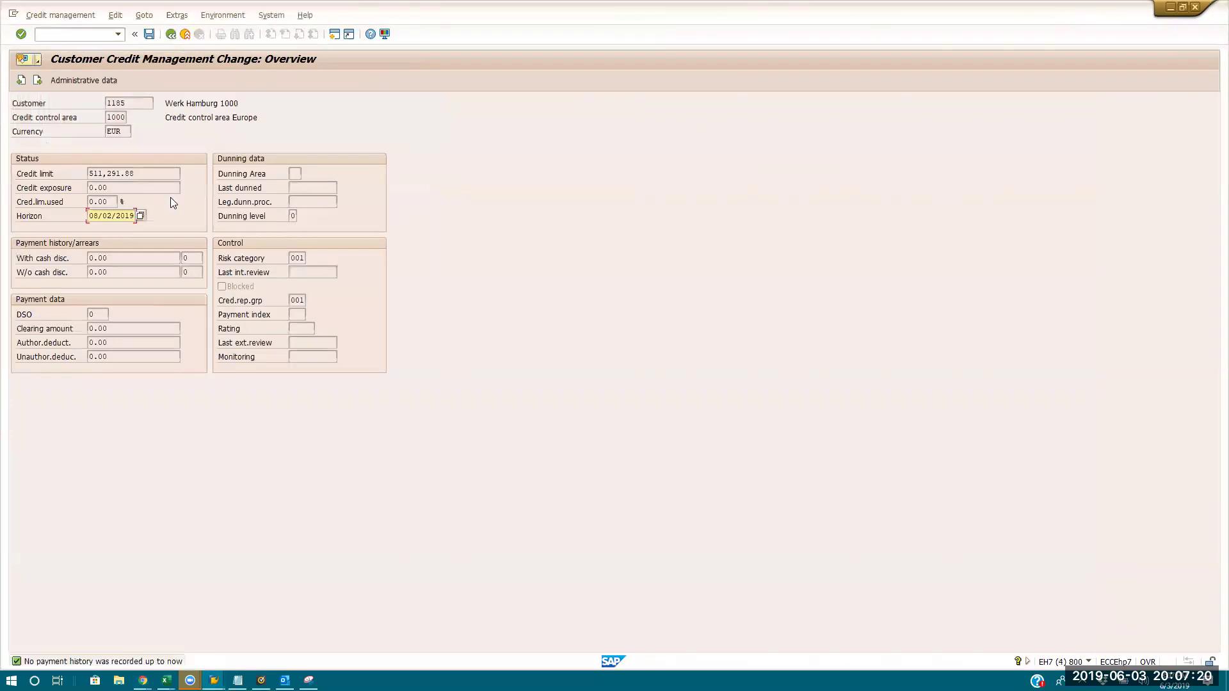
# - Examine the Credit limit, Credit exposure, Horizon and Risk category fields in the Werk Hamburg 1000 overview
pyautogui.moveTo(156, 173); pyautogui.dragTo(1, 137)
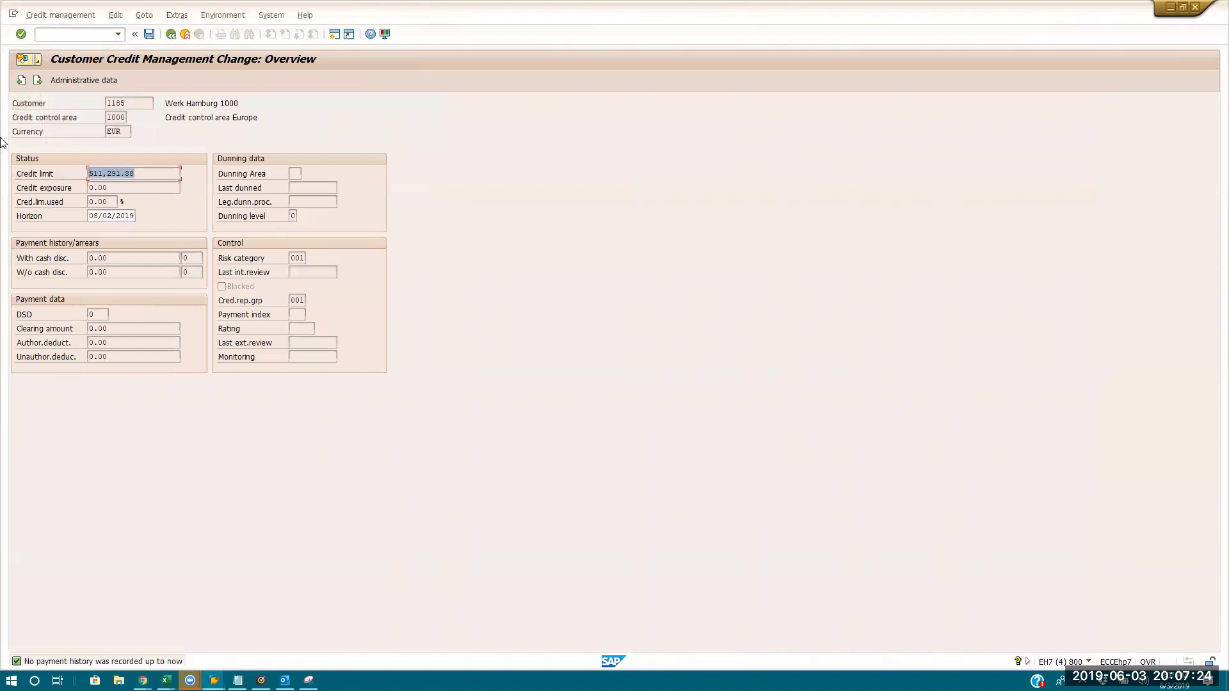
pyautogui.click(131, 188)
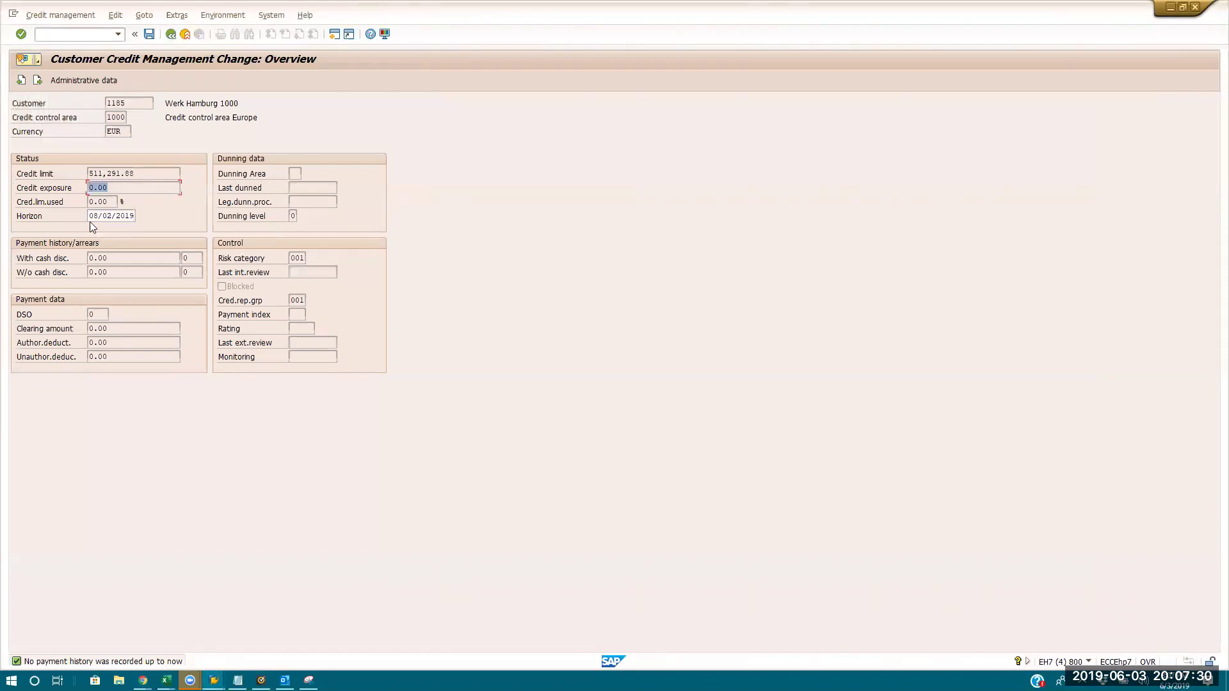
pyautogui.moveTo(89, 216); pyautogui.dragTo(370, 264)
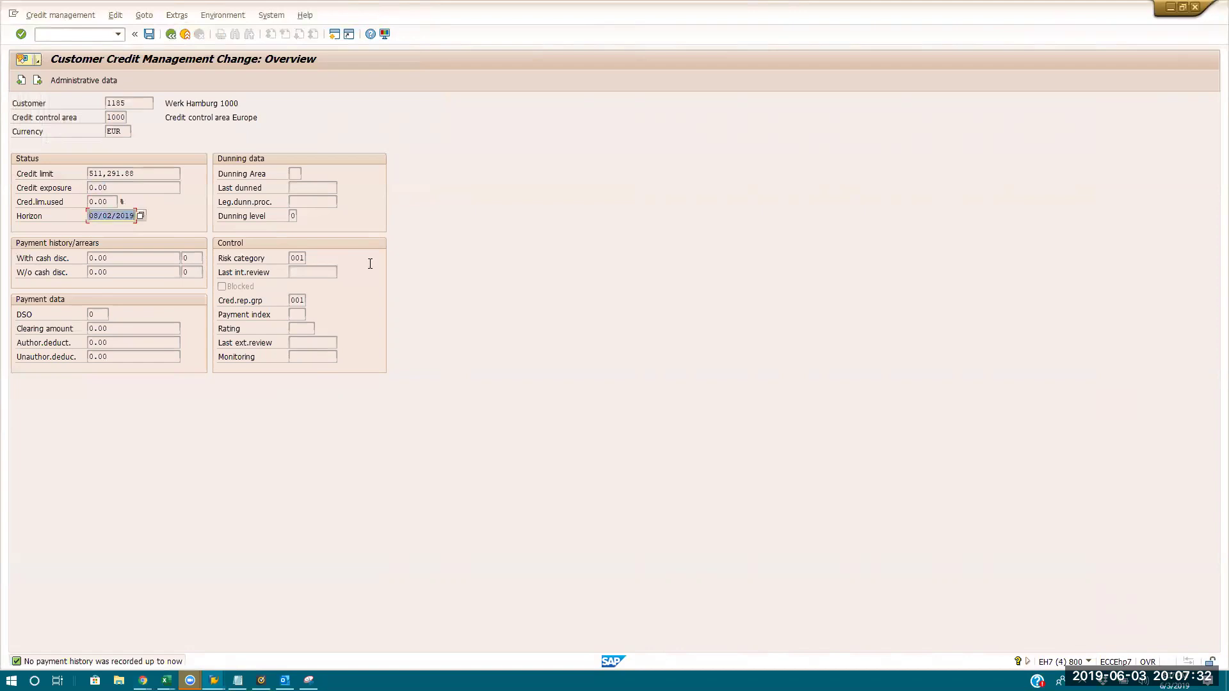
pyautogui.click(101, 218)
pyautogui.click(305, 259)
pyautogui.click(107, 216)
# - Compare the Werk Hamburg 1000 entry in table KNKK with its customer credit management overview
pyautogui.hotkey('alt', 'Tab')
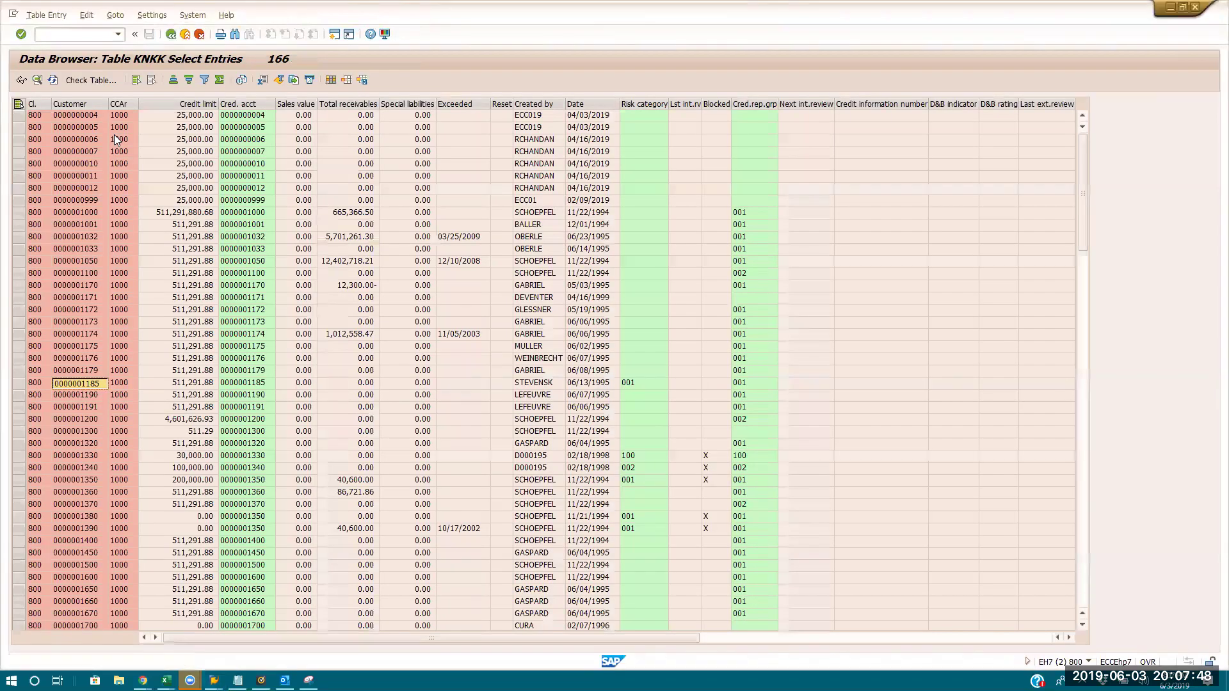
pyautogui.hotkey('alt', 'Tab')
pyautogui.hotkey('alt', 'Tab')
pyautogui.hotkey('alt', 'Tab')
pyautogui.hotkey('alt', 'Tab')
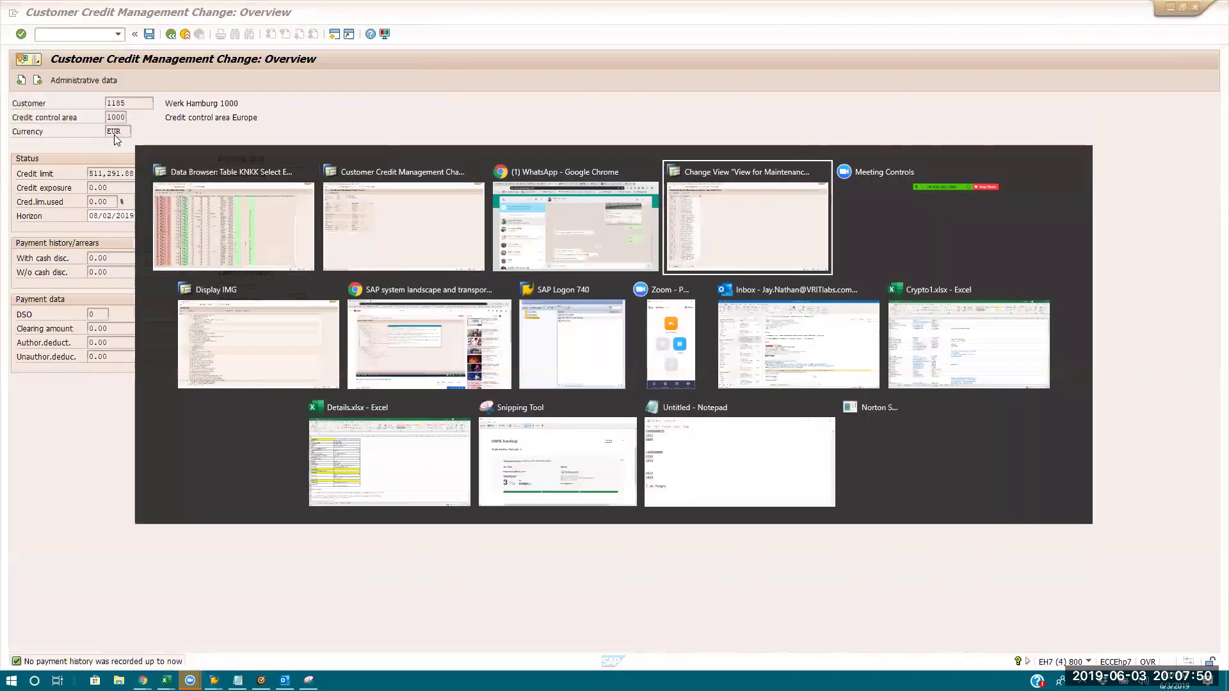
pyautogui.hotkey('alt', 'Tab')
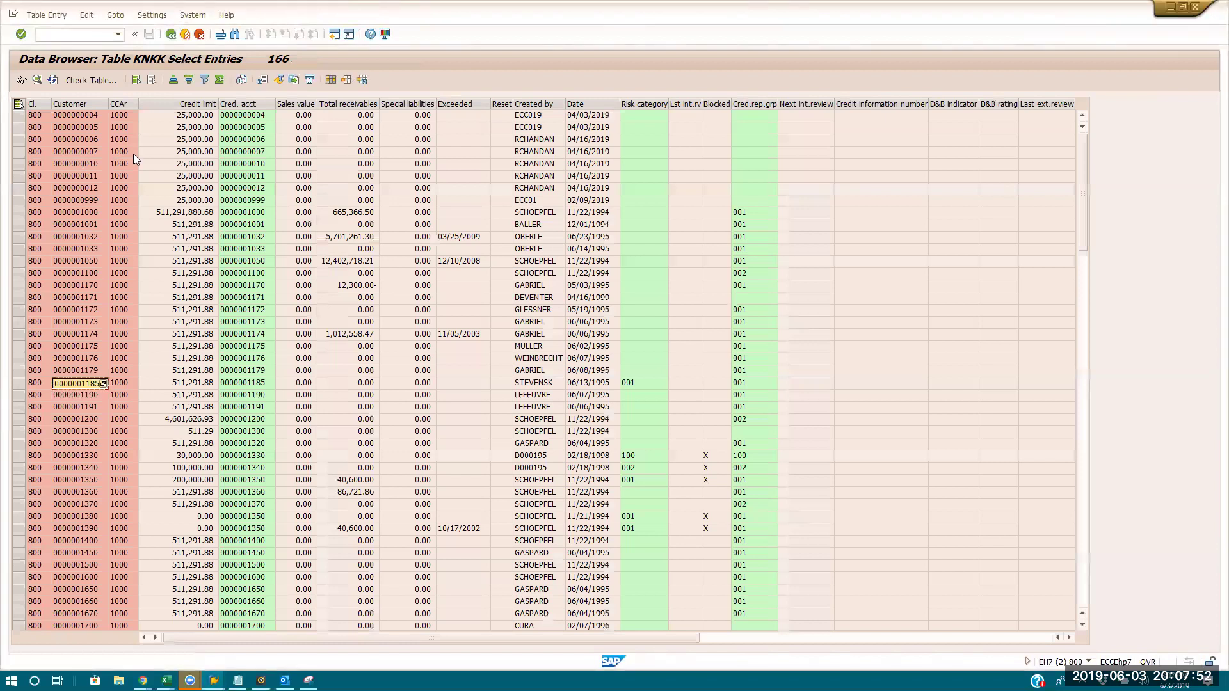
pyautogui.hotkey('alt', 'Tab')
pyautogui.hotkey('alt', 'Tab')
pyautogui.hotkey('alt', 'Tab')
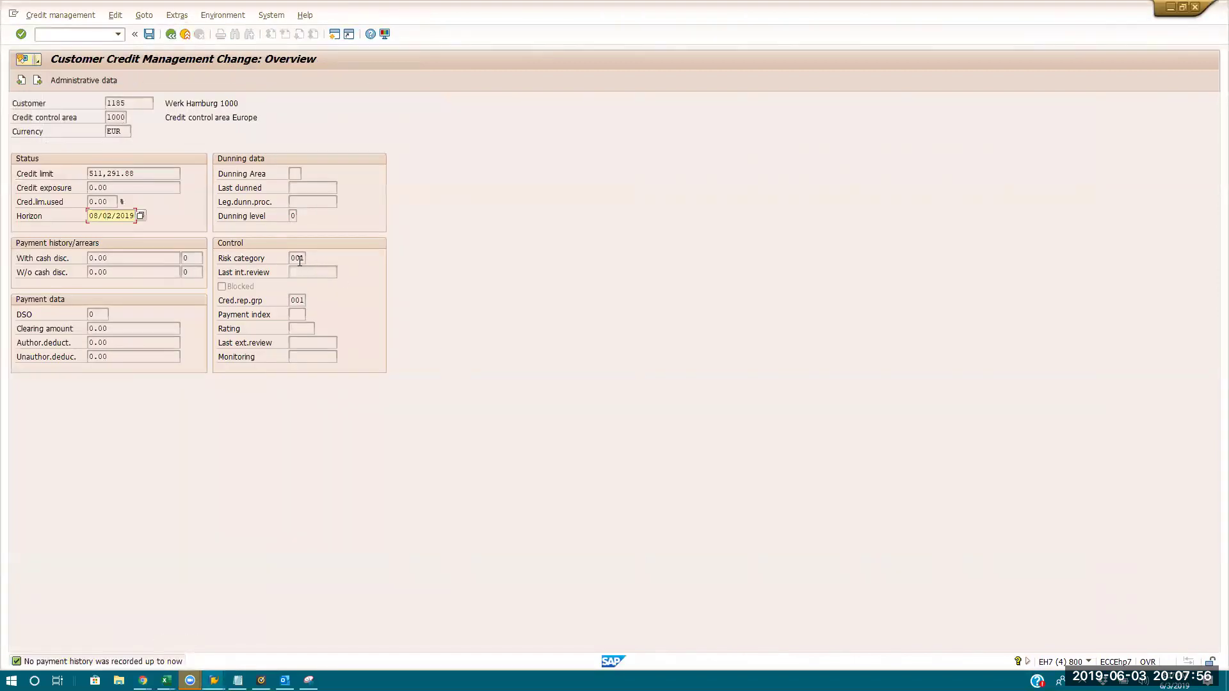
# - Open the automatic credit control details for area 1000, risk category 001, credit group 01, and examine the Horizon of the dynamic check
pyautogui.hotkey('alt', 'Tab')
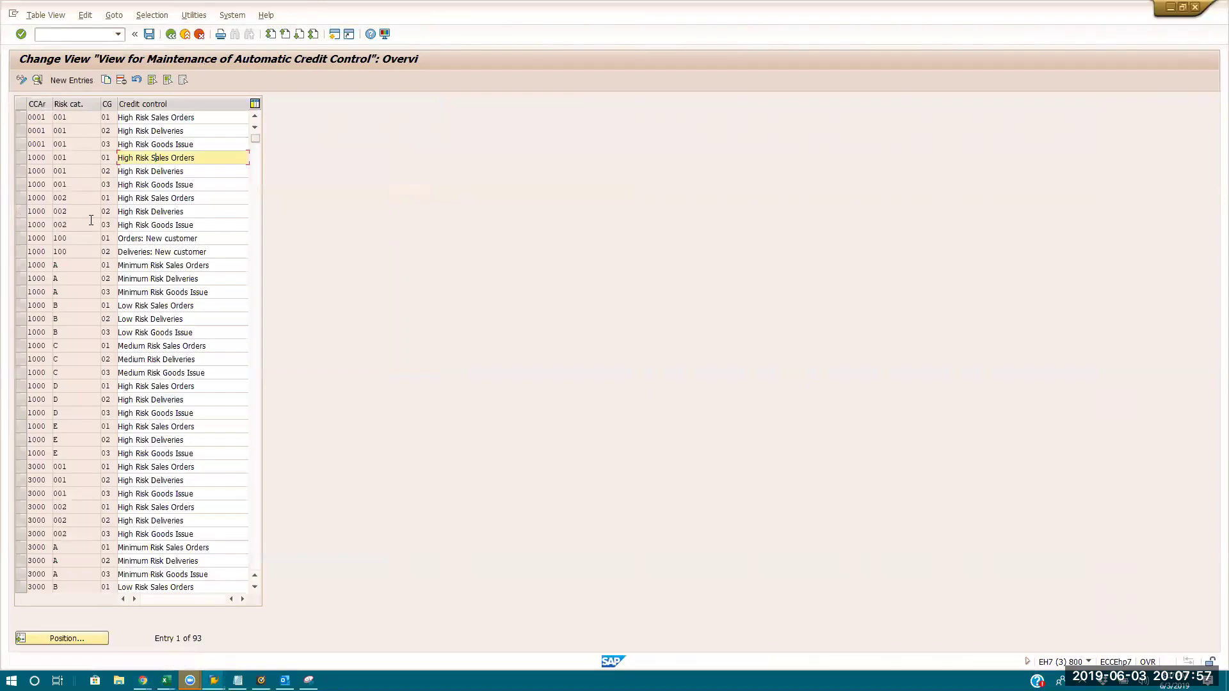
pyautogui.click(47, 185)
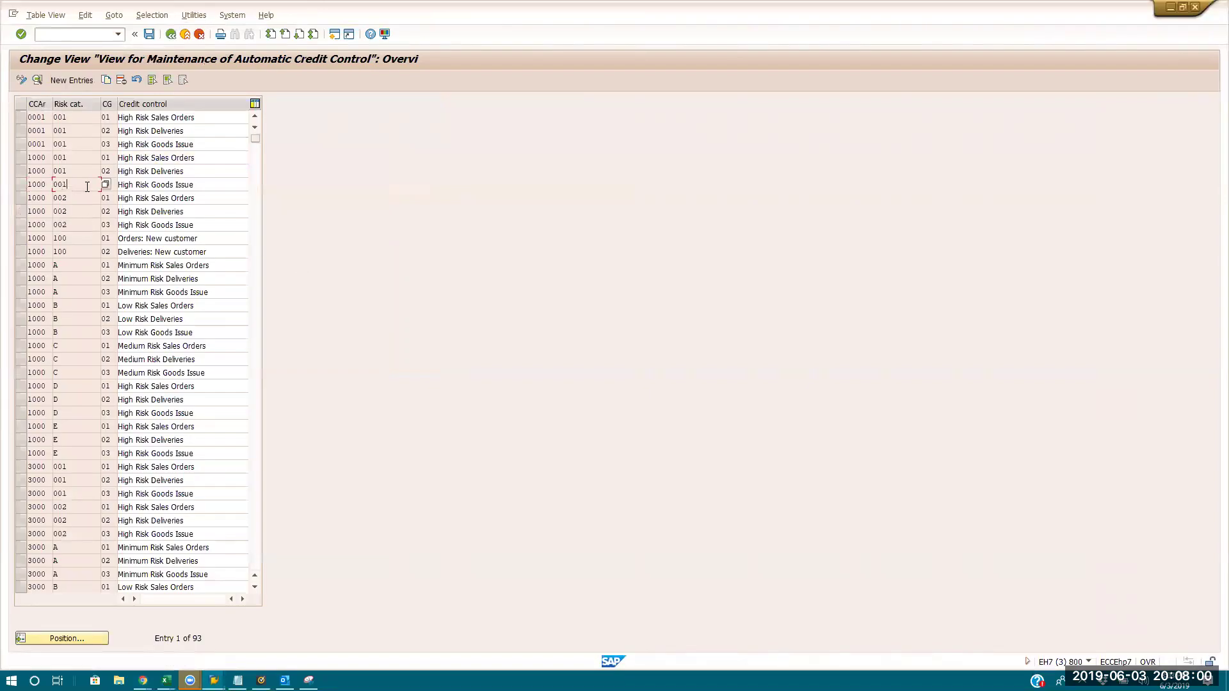
pyautogui.hotkey('alt', 'Tab')
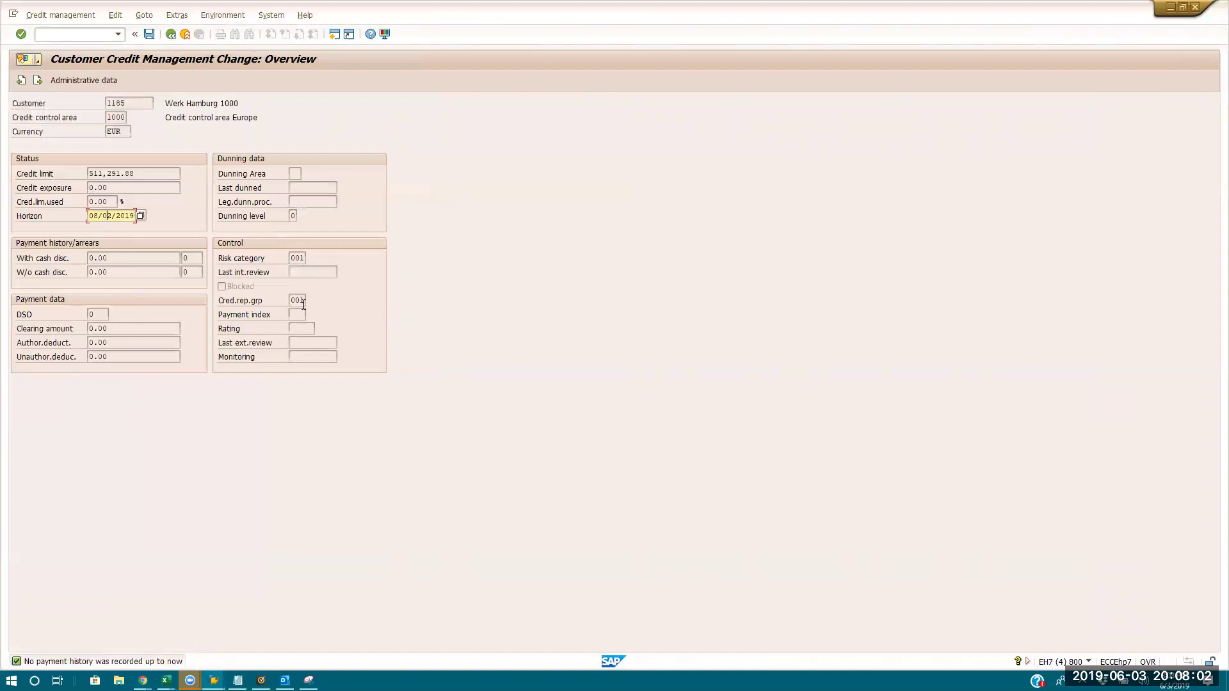
pyautogui.hotkey('alt', 'Tab')
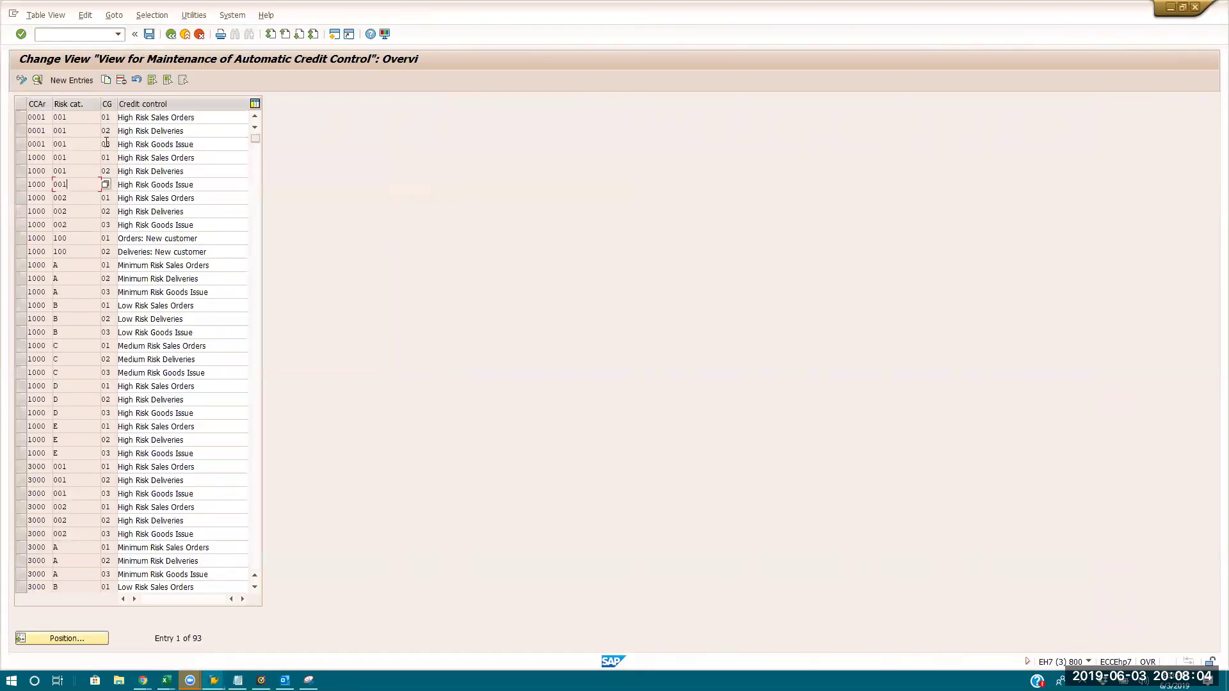
pyautogui.moveTo(118, 103); pyautogui.dragTo(160, 96)
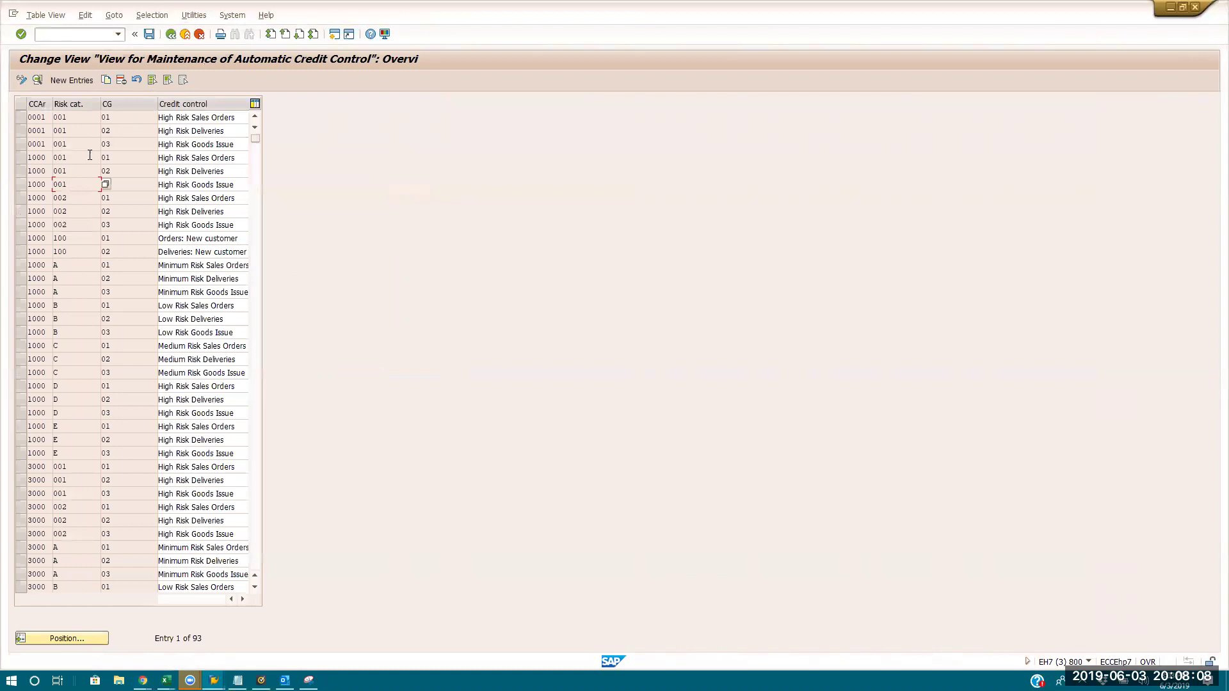
pyautogui.doubleClick(127, 159)
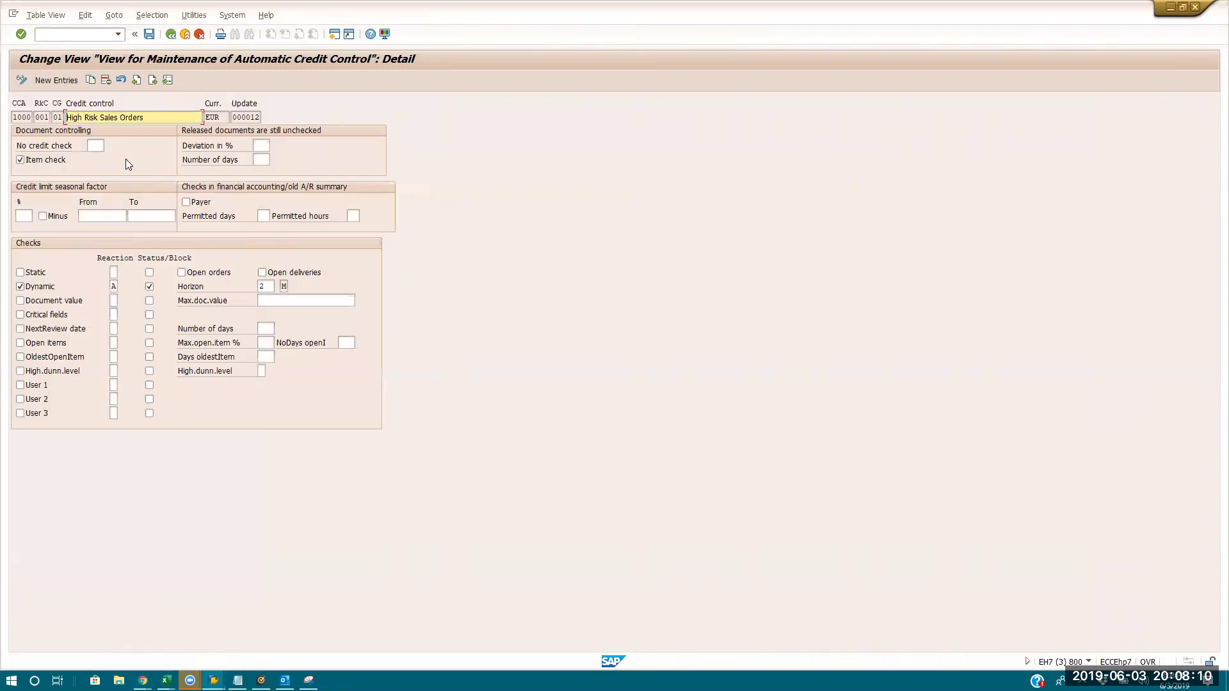
pyautogui.click(270, 286)
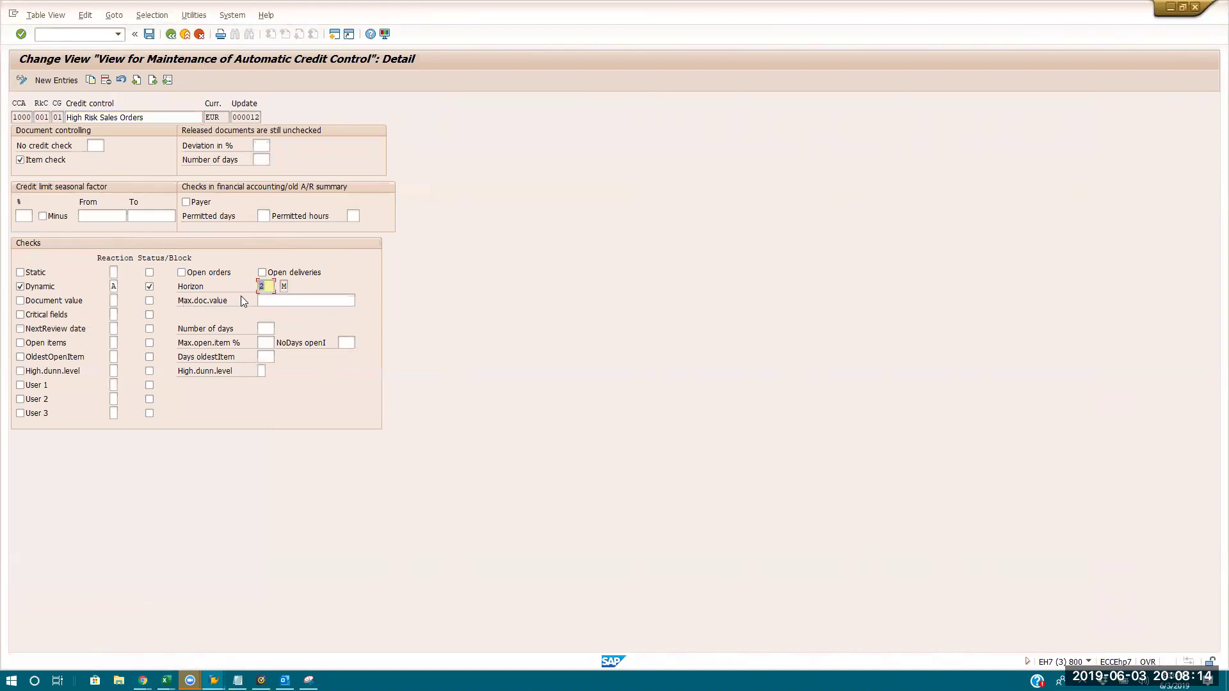
# - Compare the dynamic check's Horizon with the Horizon and Credit limit in the Werk Hamburg 1000 credit overview
pyautogui.hotkey('alt', 'Tab')
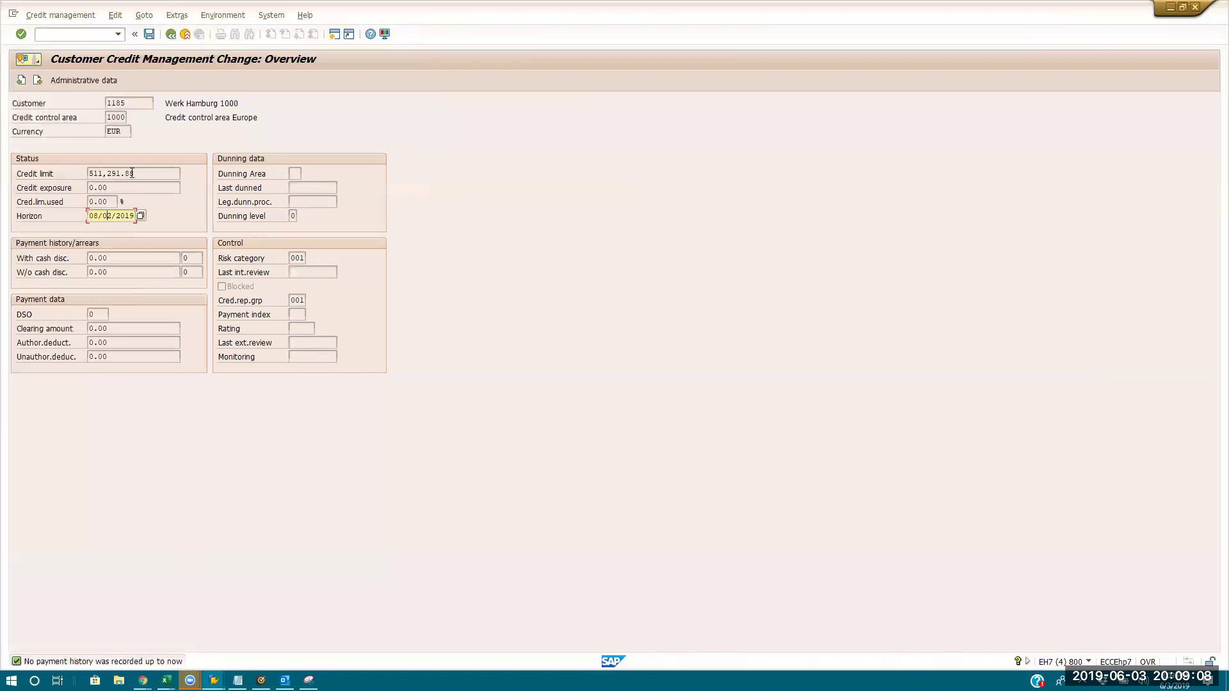
pyautogui.click(132, 173)
pyautogui.click(117, 217)
pyautogui.hotkey('alt', 'Tab')
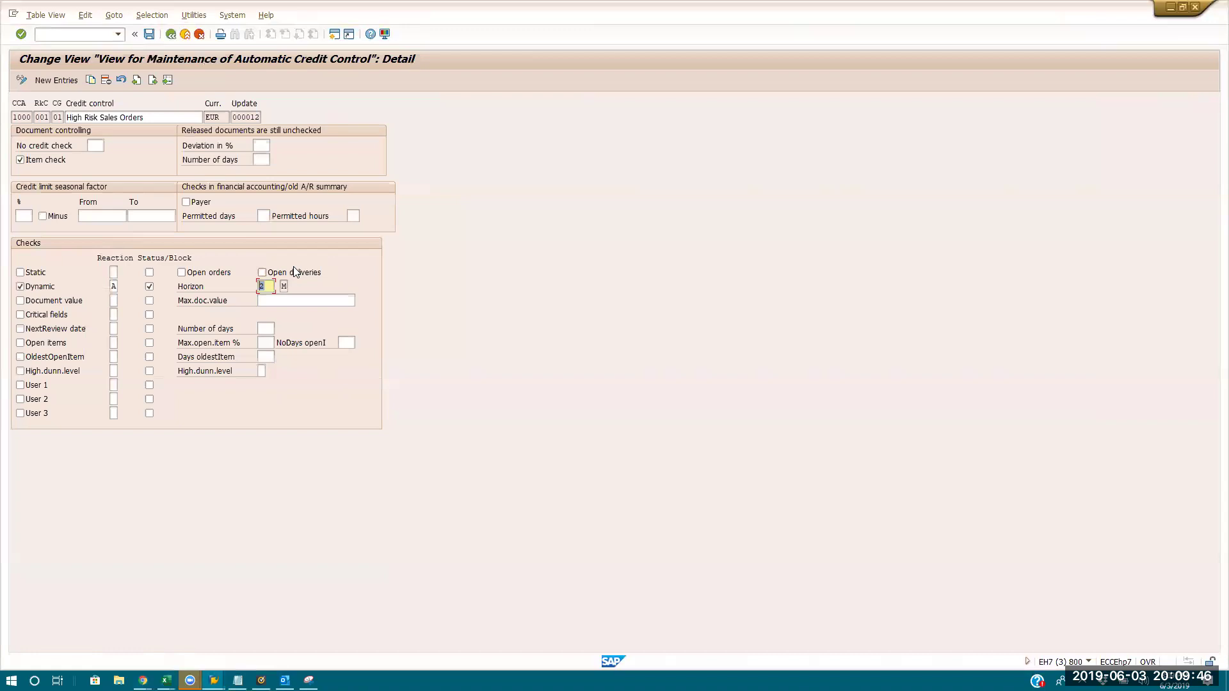
pyautogui.click(273, 288)
pyautogui.hotkey('alt', 'Tab')
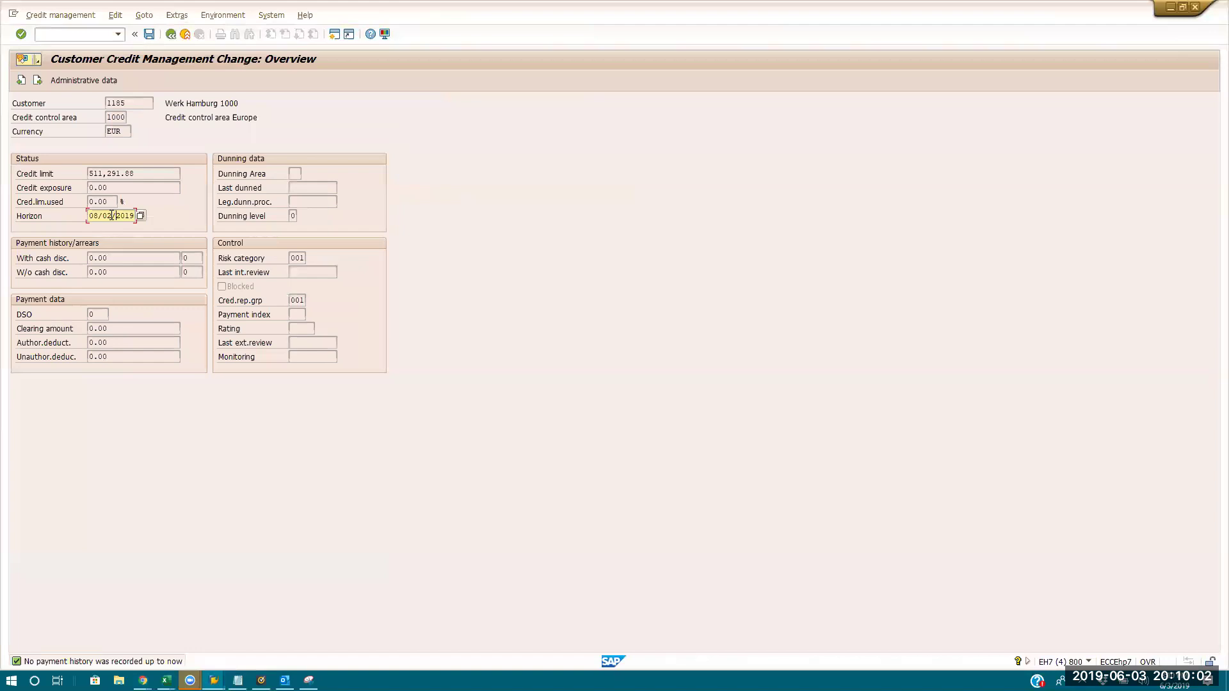
pyautogui.moveTo(142, 172); pyautogui.dragTo(59, 183)
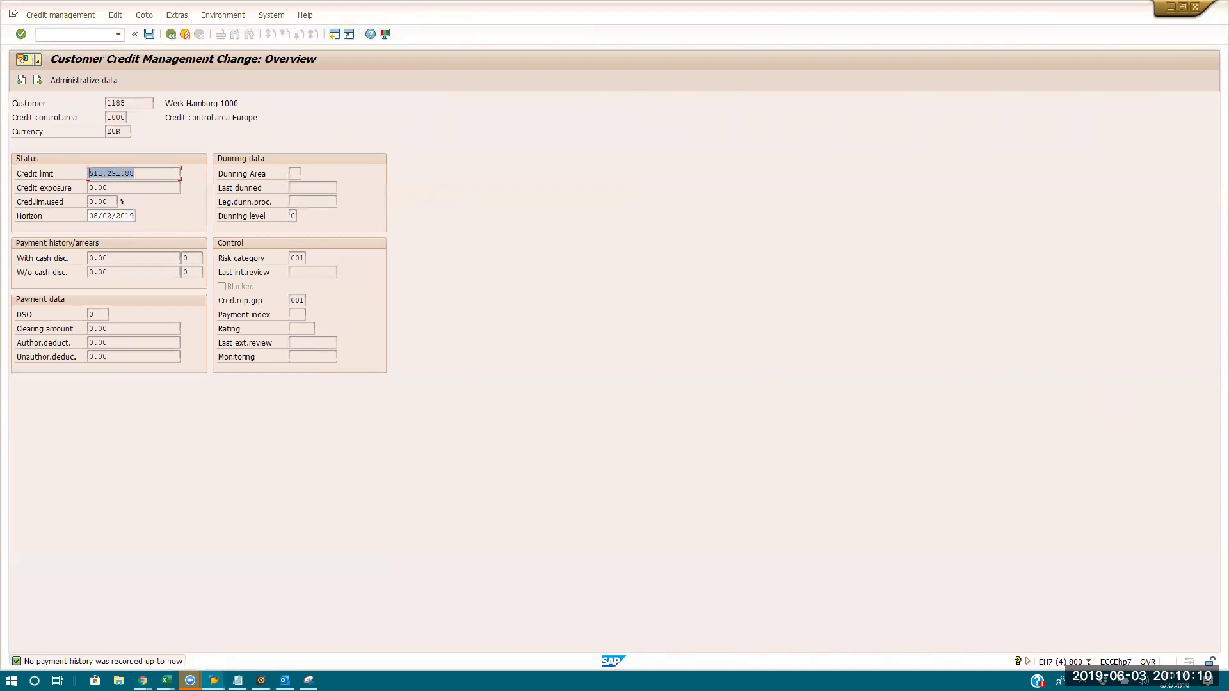
# - Check the transaction code of the credit overview and view the available risk categories for credit control area 1000
pyautogui.click(1088, 661)
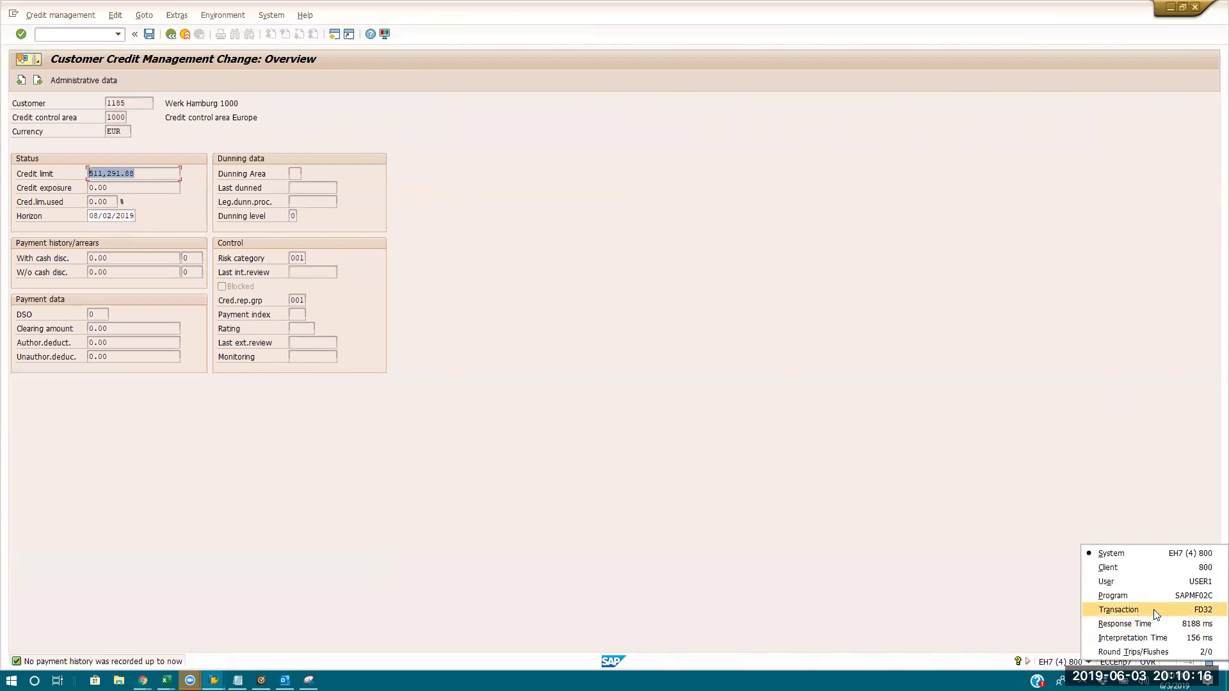
pyautogui.click(490, 316)
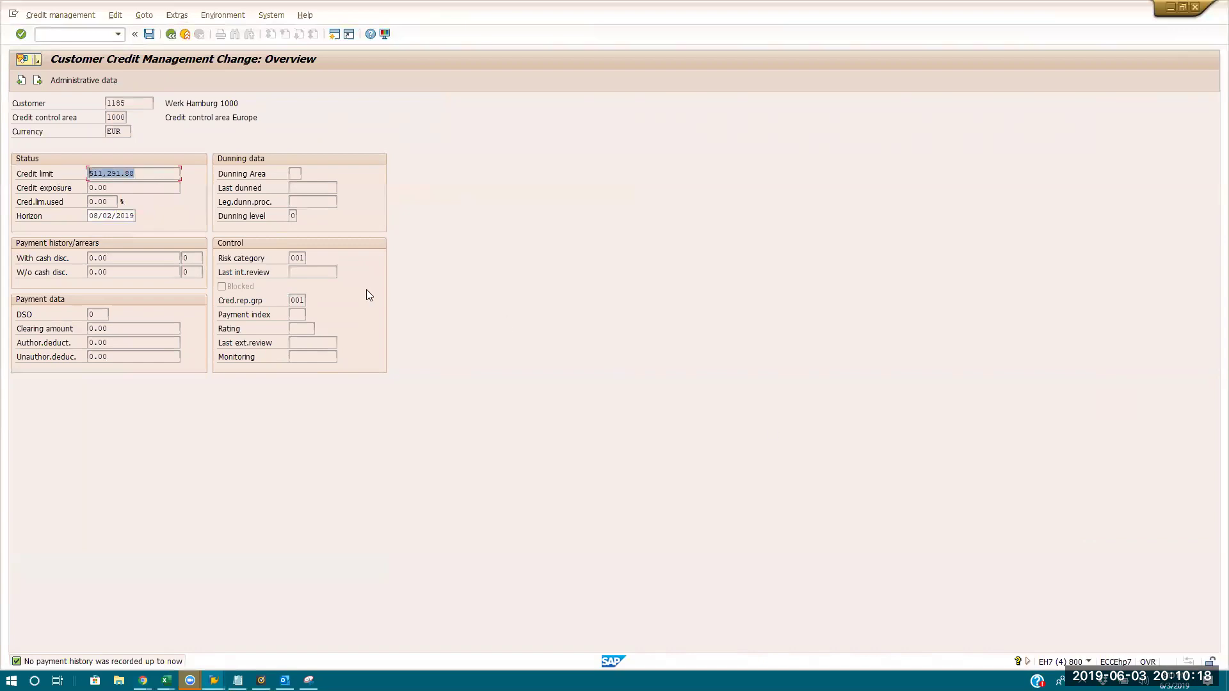
pyautogui.click(301, 259)
pyautogui.click(310, 260)
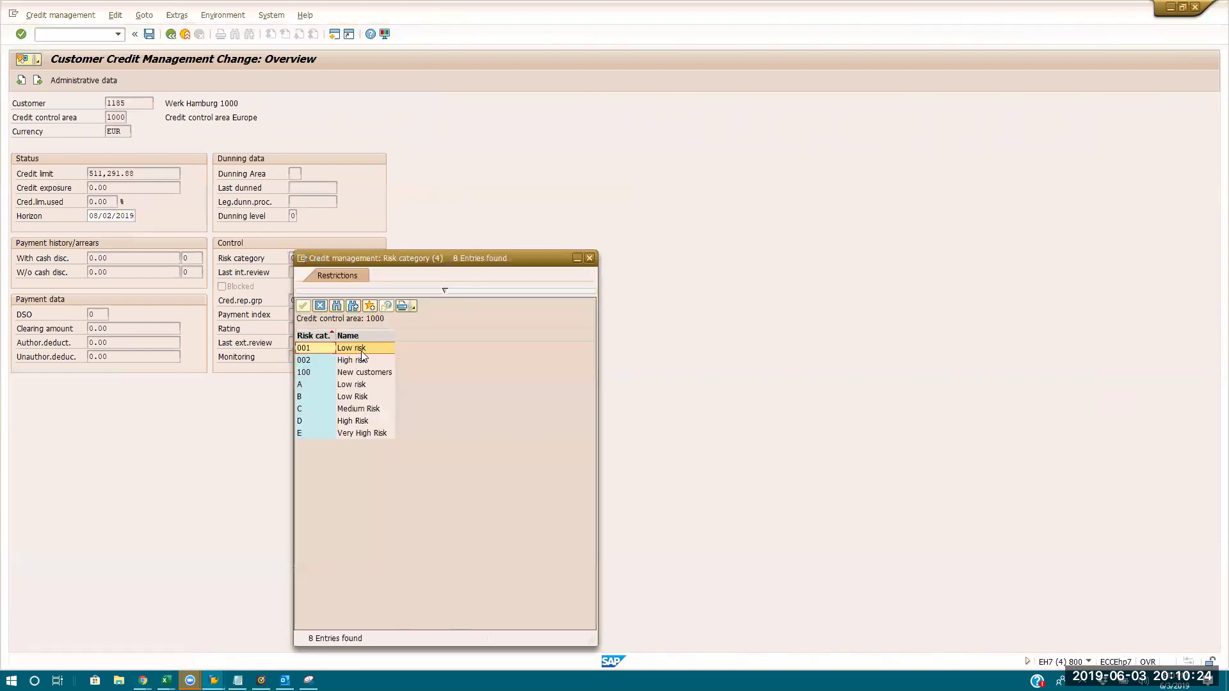
pyautogui.click(588, 259)
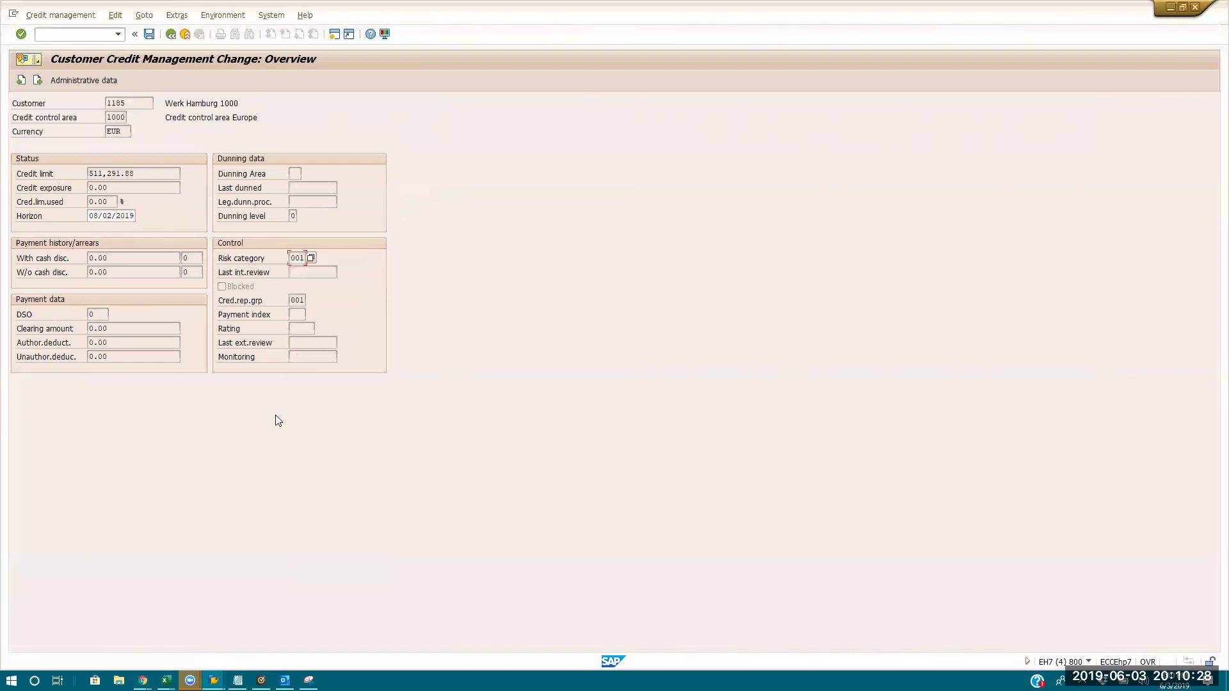
# - Open customer invoice entry in a new session for company code 1000
pyautogui.click(127, 100)
pyautogui.click(92, 34)
pyautogui.write('/ofb7')
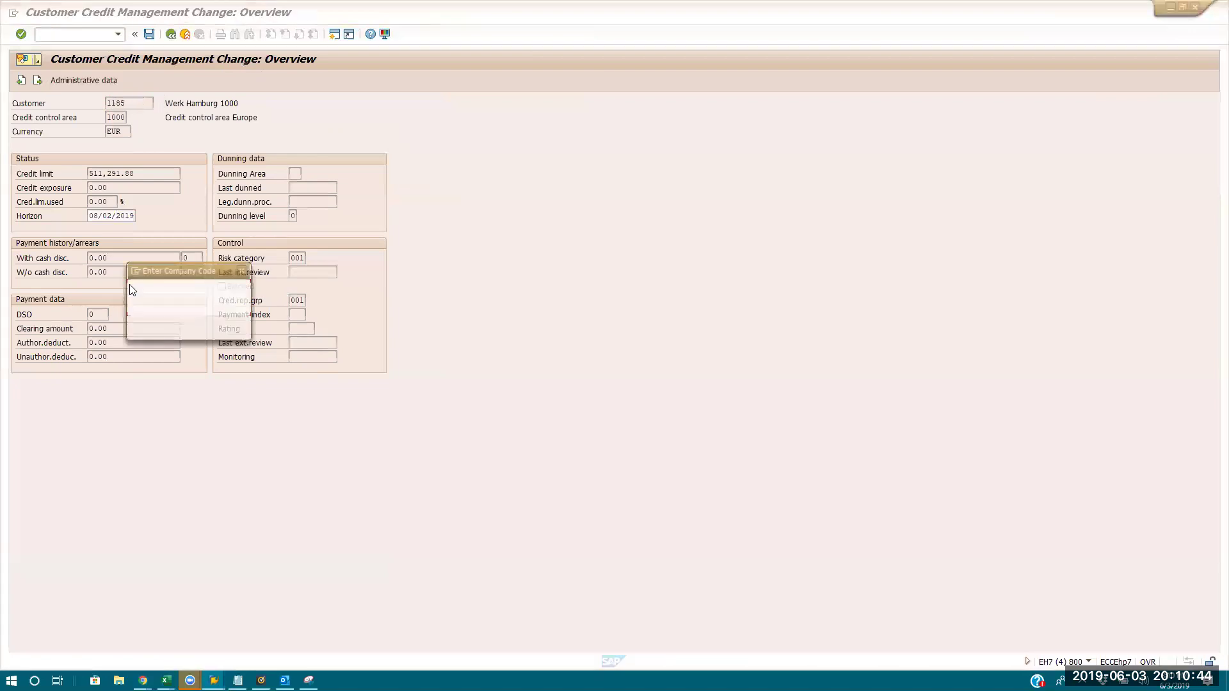
pyautogui.write('1000')
pyautogui.press('Return')
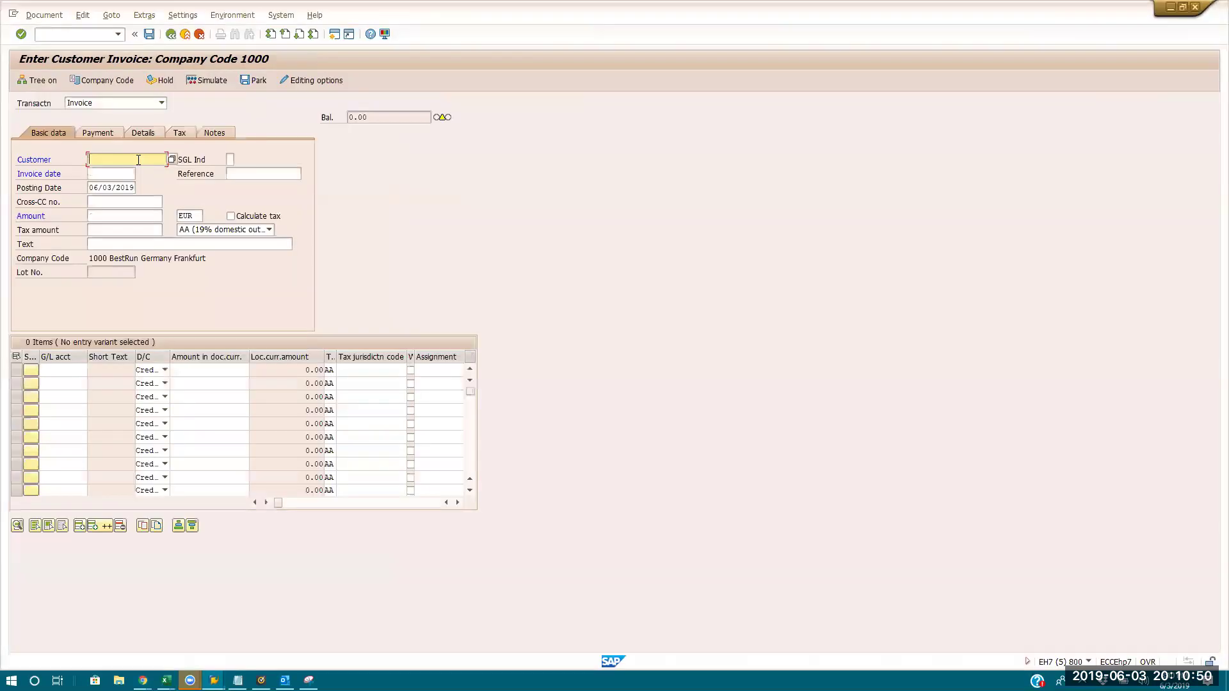
# - Enter the Werk Hamburg 1000 customer number and invoice date 06/03/2019 in the customer invoice
pyautogui.write('1185')
pyautogui.press('Return')
pyautogui.write('0')
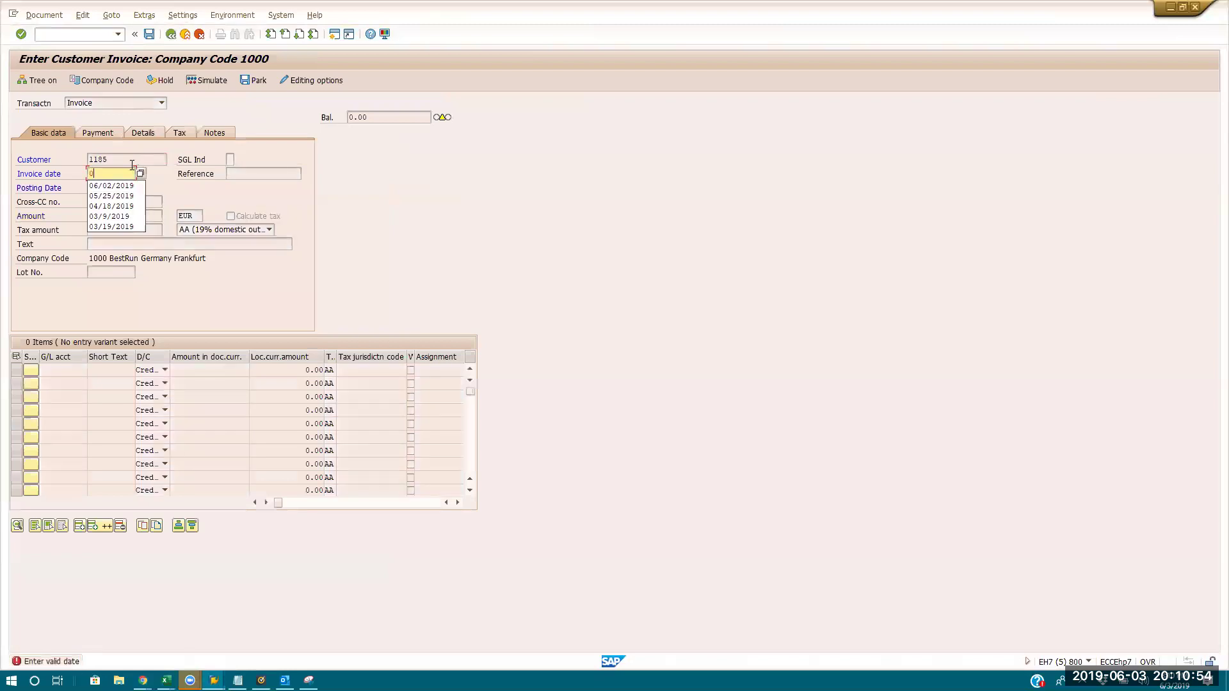
pyautogui.write('6/03/2019')
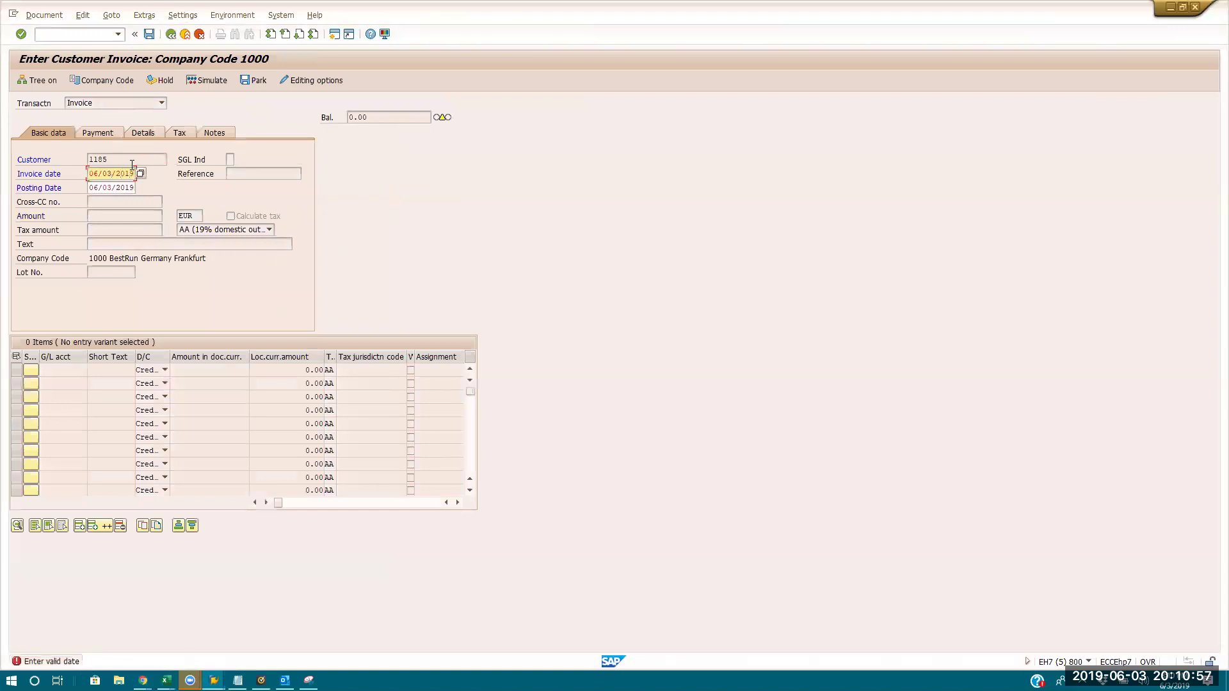
pyautogui.press('Return')
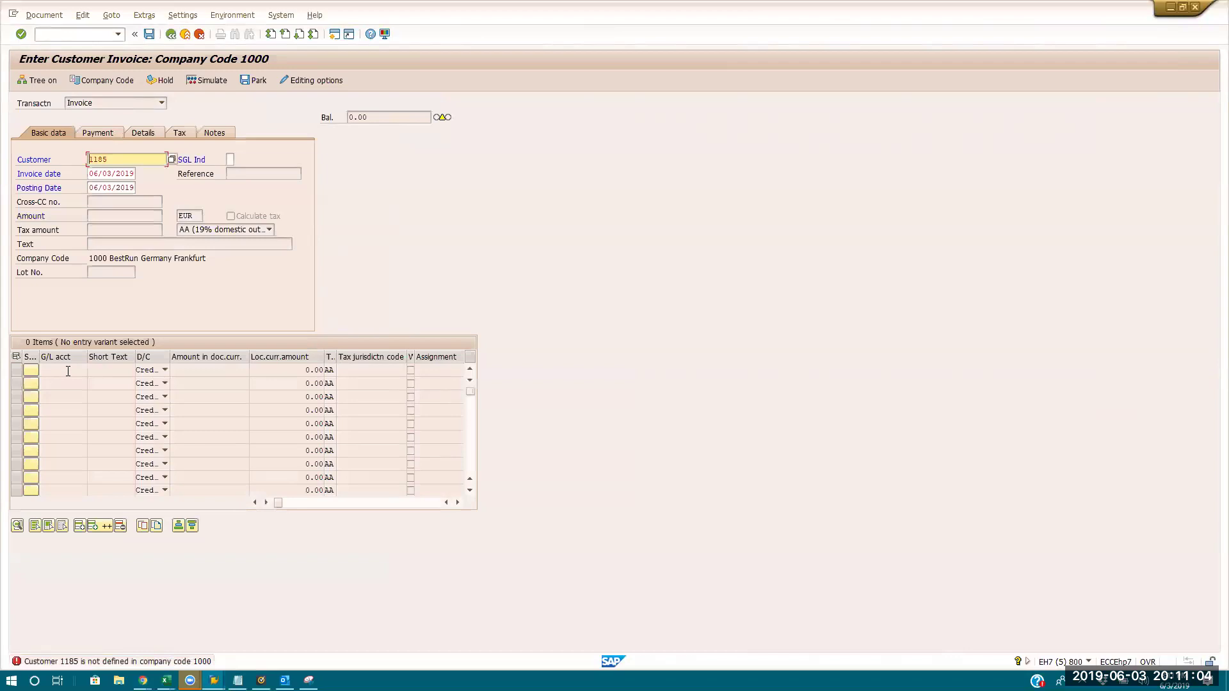
# - Check the invoice's customer against its credit management overview and its entry in table KNKK
pyautogui.hotkey('alt', 'Tab')
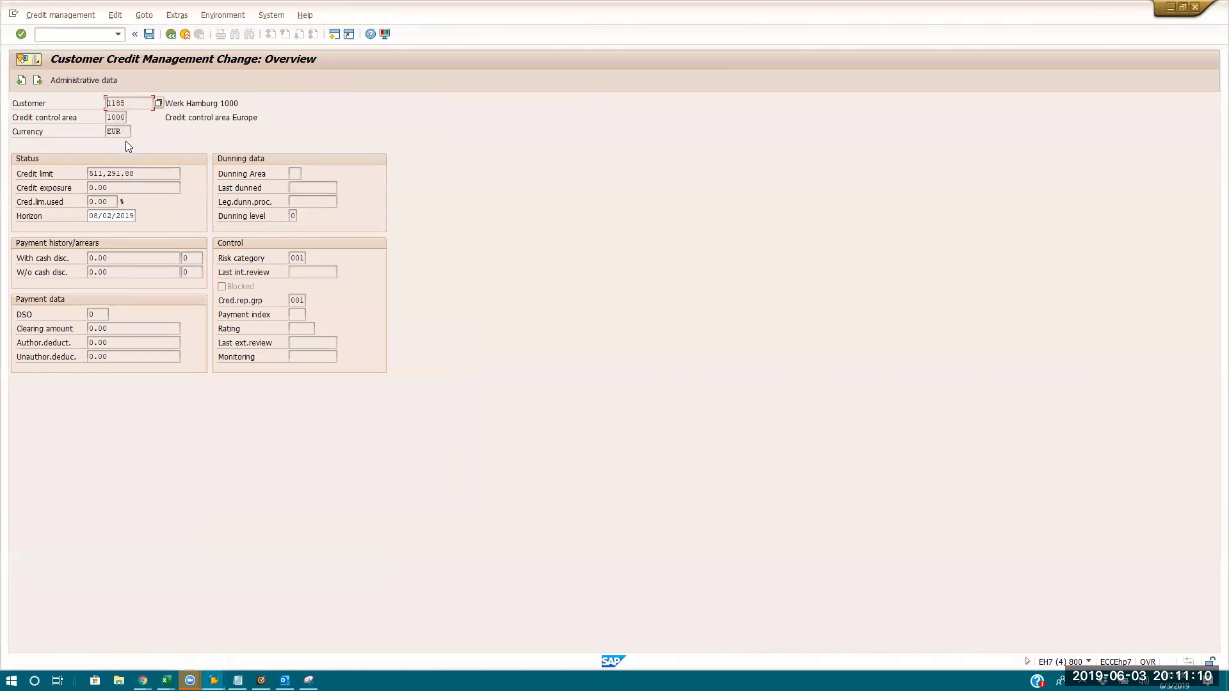
pyautogui.hotkey('alt', 'Tab')
pyautogui.hotkey('alt', 'Tab')
pyautogui.hotkey('alt', 'Tab')
pyautogui.hotkey('alt', 'Tab')
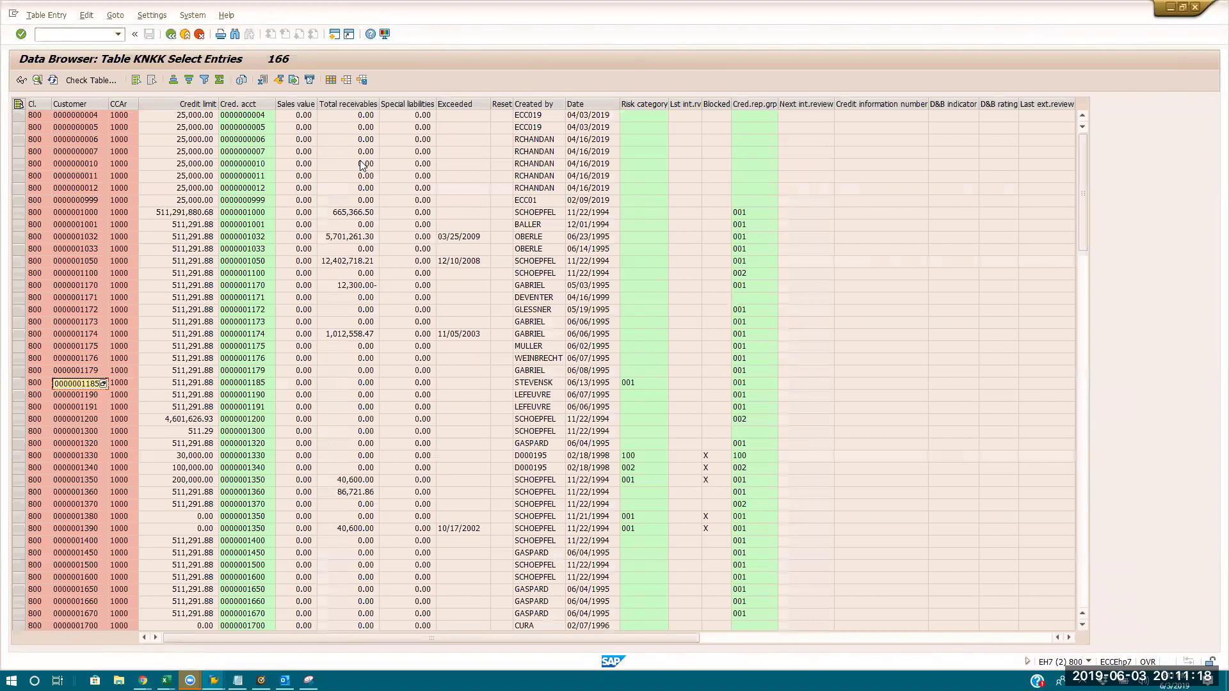
pyautogui.hotkey('alt', 'Tab')
pyautogui.hotkey('alt', 'Tab')
pyautogui.hotkey('alt', 'Tab')
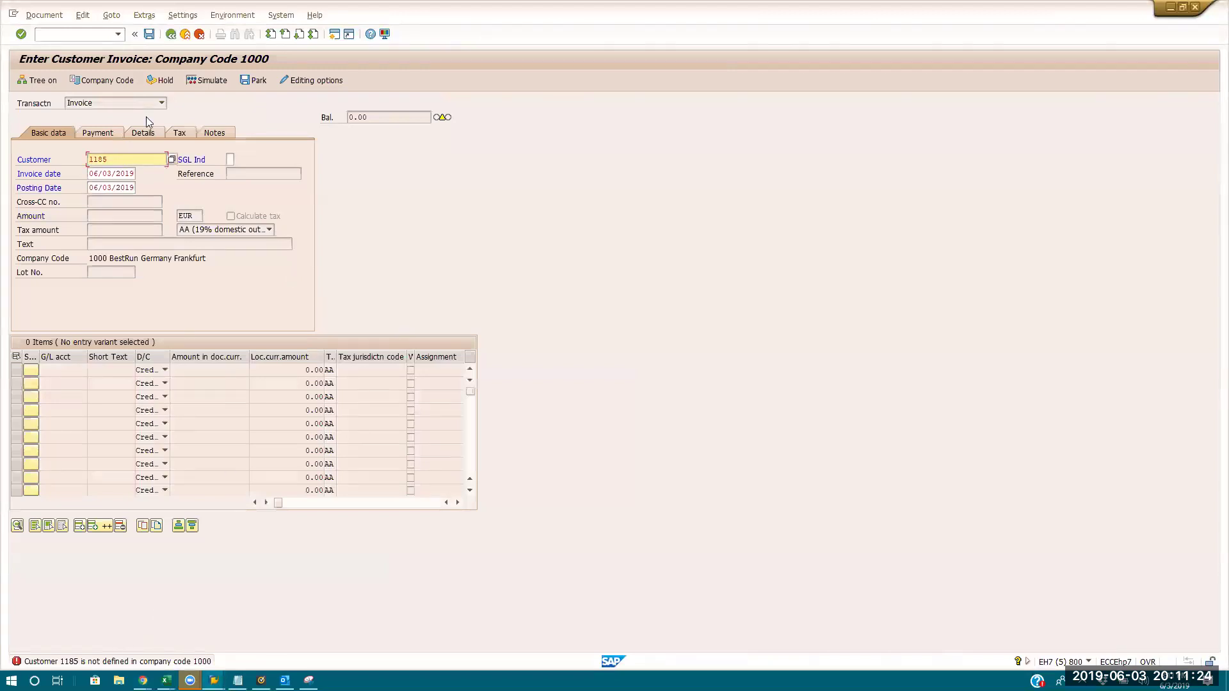
# - Select the customer number in the invoice and open customer creation with FD01 in a new session from the automatic credit control view
pyautogui.moveTo(127, 159); pyautogui.dragTo(2, 191)
pyautogui.hotkey('alt', 'Tab')
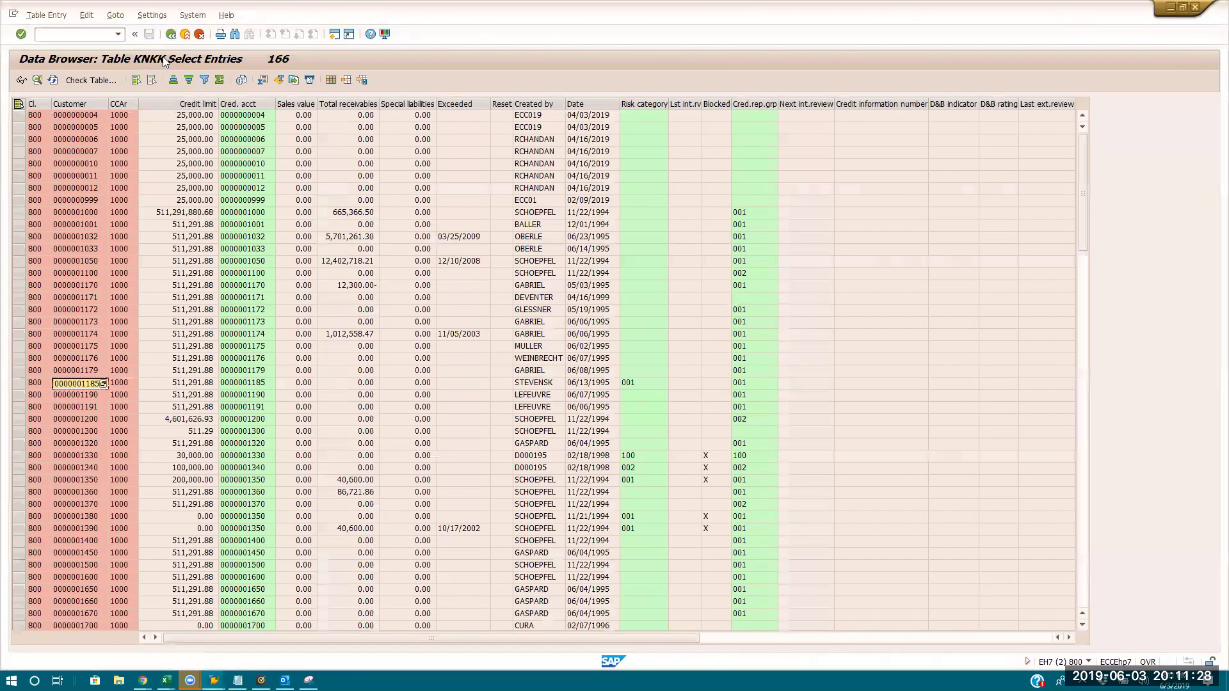
pyautogui.hotkey('alt', 'Tab')
pyautogui.hotkey('alt', 'Tab')
pyautogui.hotkey('alt', 'Tab')
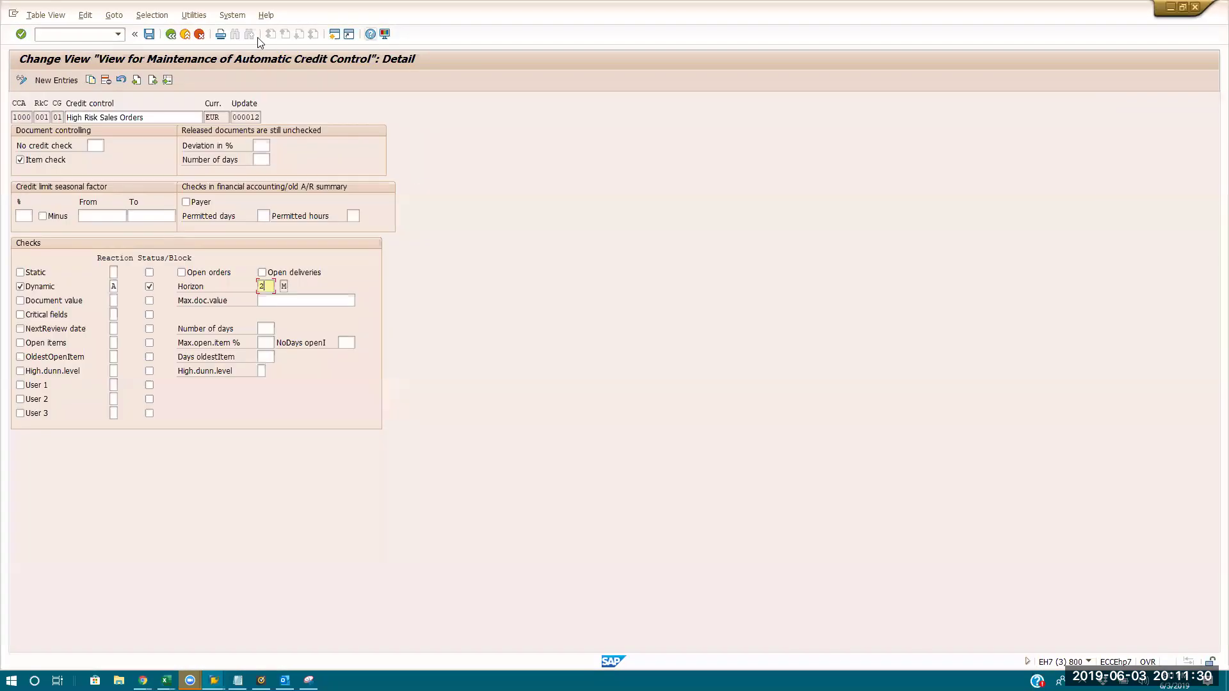
pyautogui.click(84, 37)
pyautogui.write('/ofd01')
pyautogui.press('Return')
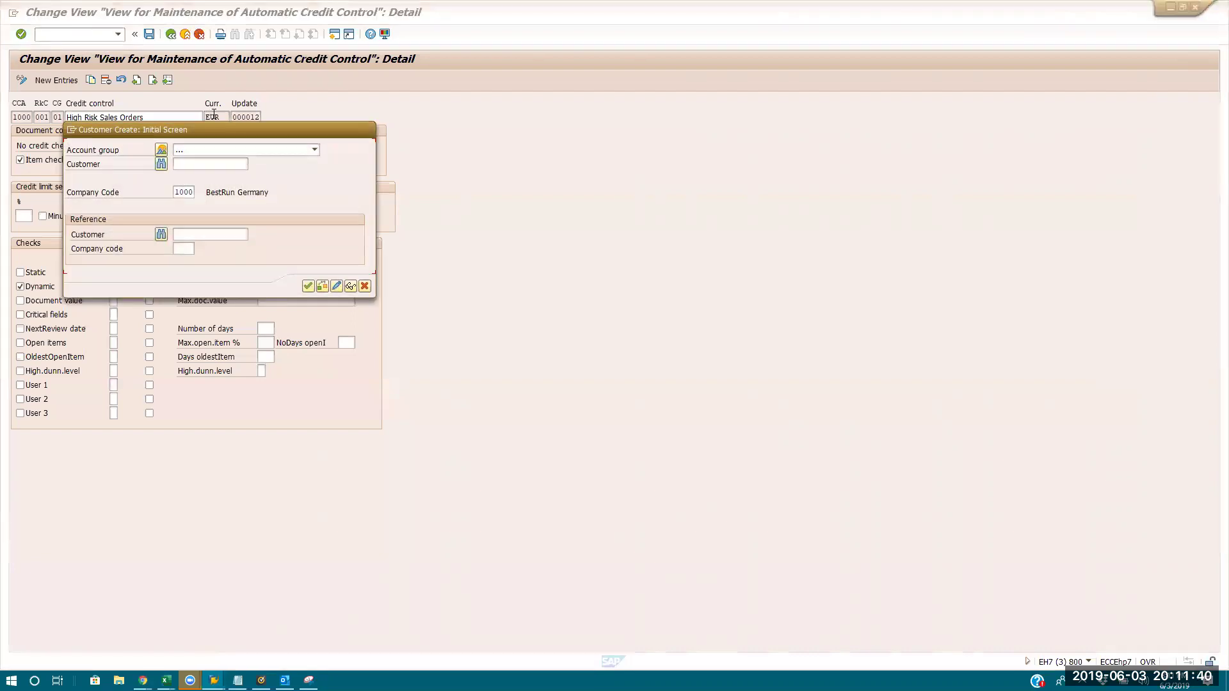
# - Choose account group Bill-to party and enter the Werk Hamburg 1000 customer number for creation in company code 1000
pyautogui.click(211, 149)
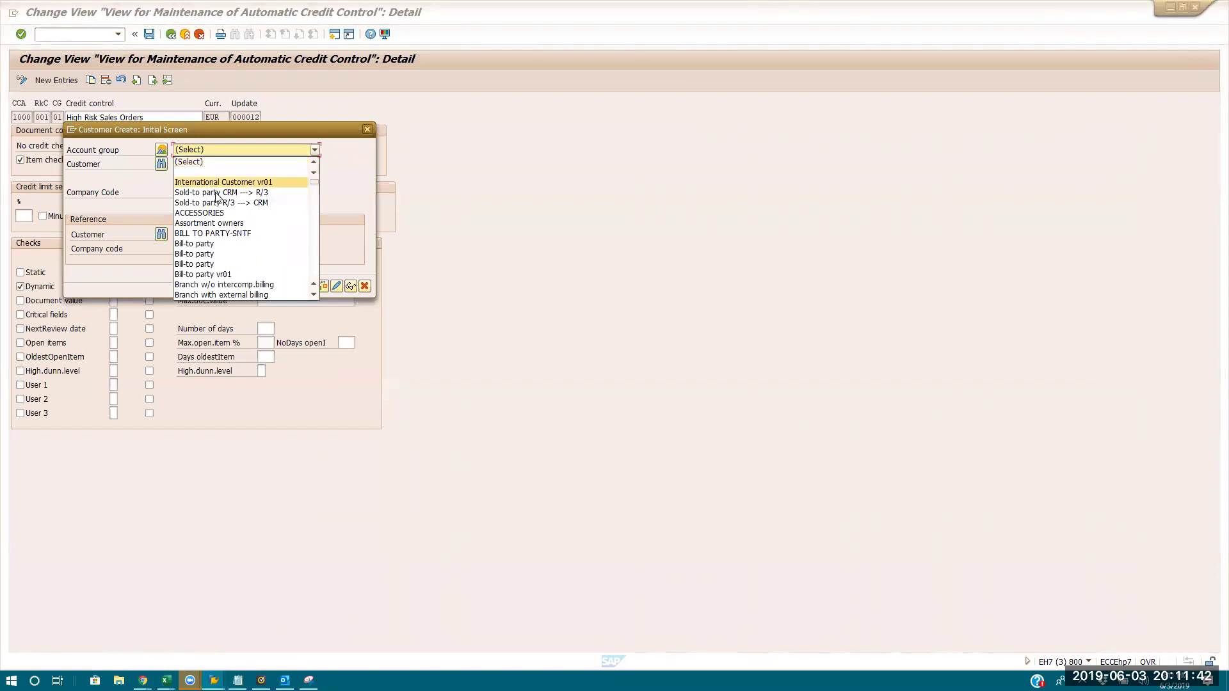
pyautogui.click(215, 243)
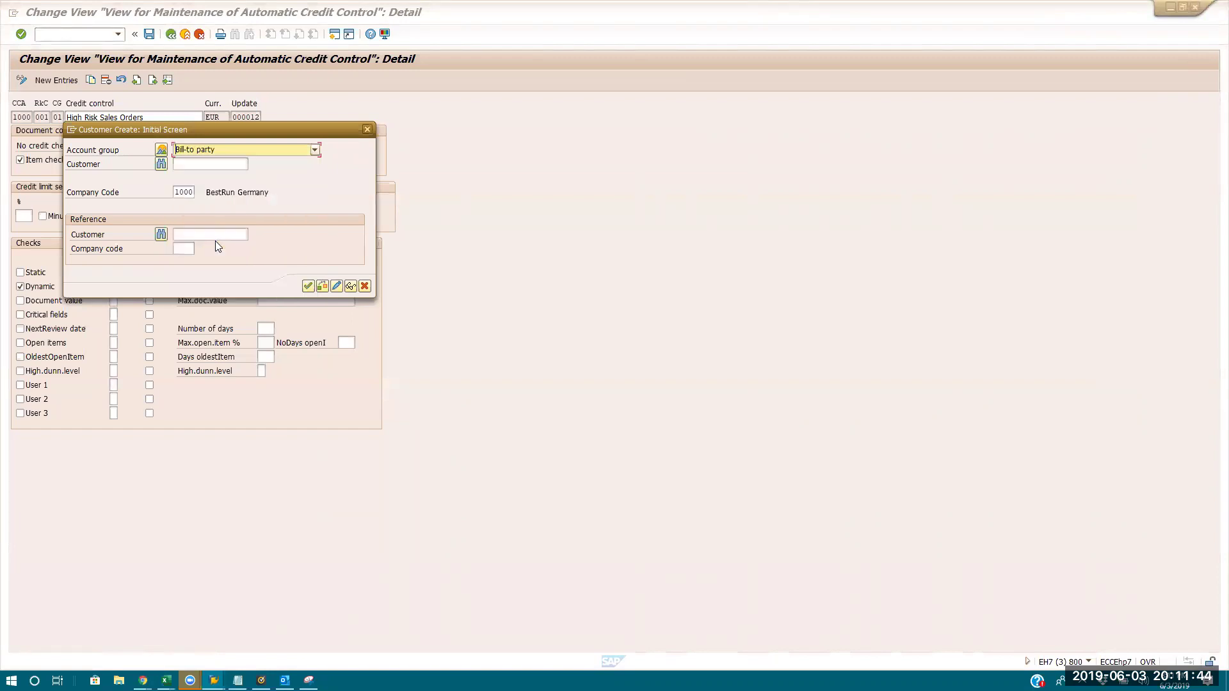
pyautogui.click(209, 165)
pyautogui.write('1185')
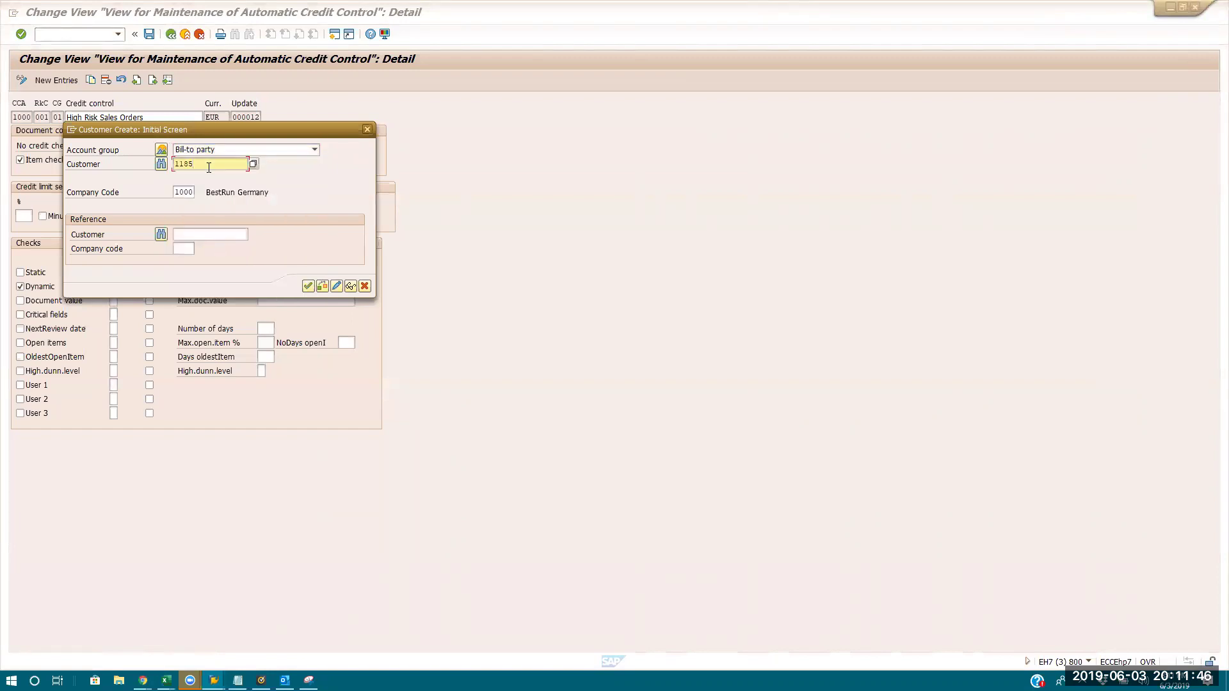
pyautogui.press('Return')
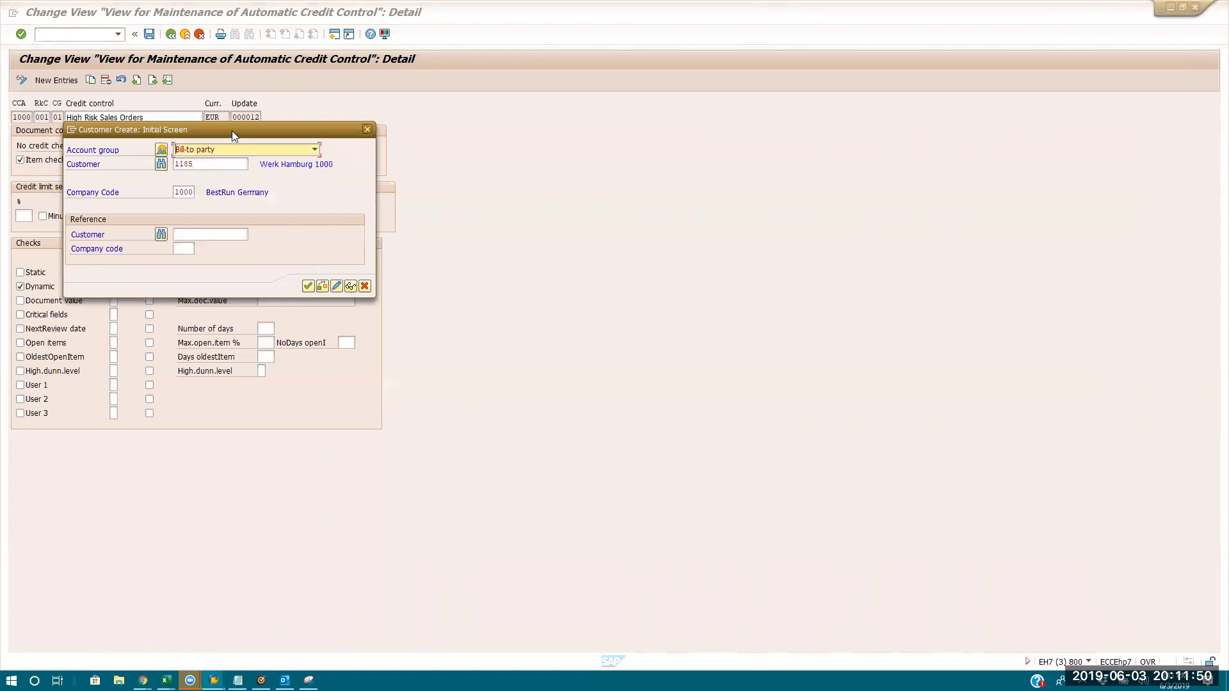
# - Try account group Consumer for the customer and replace it with CUST ACC DEL
pyautogui.click(225, 149)
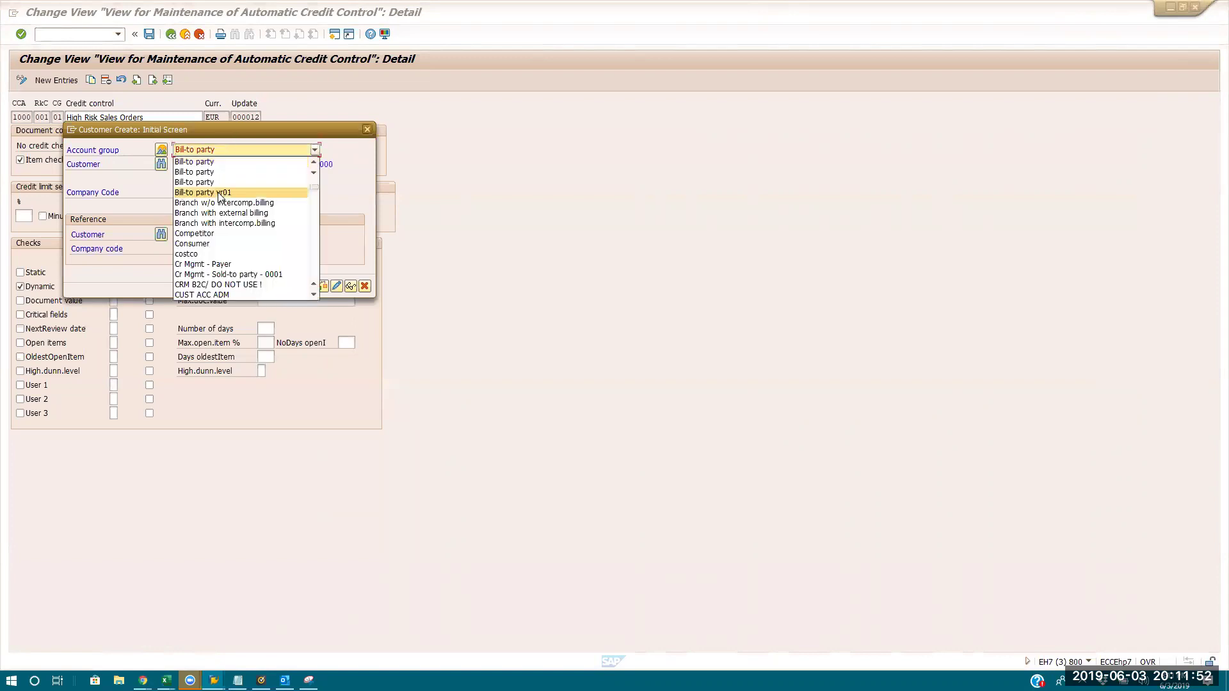
pyautogui.click(214, 243)
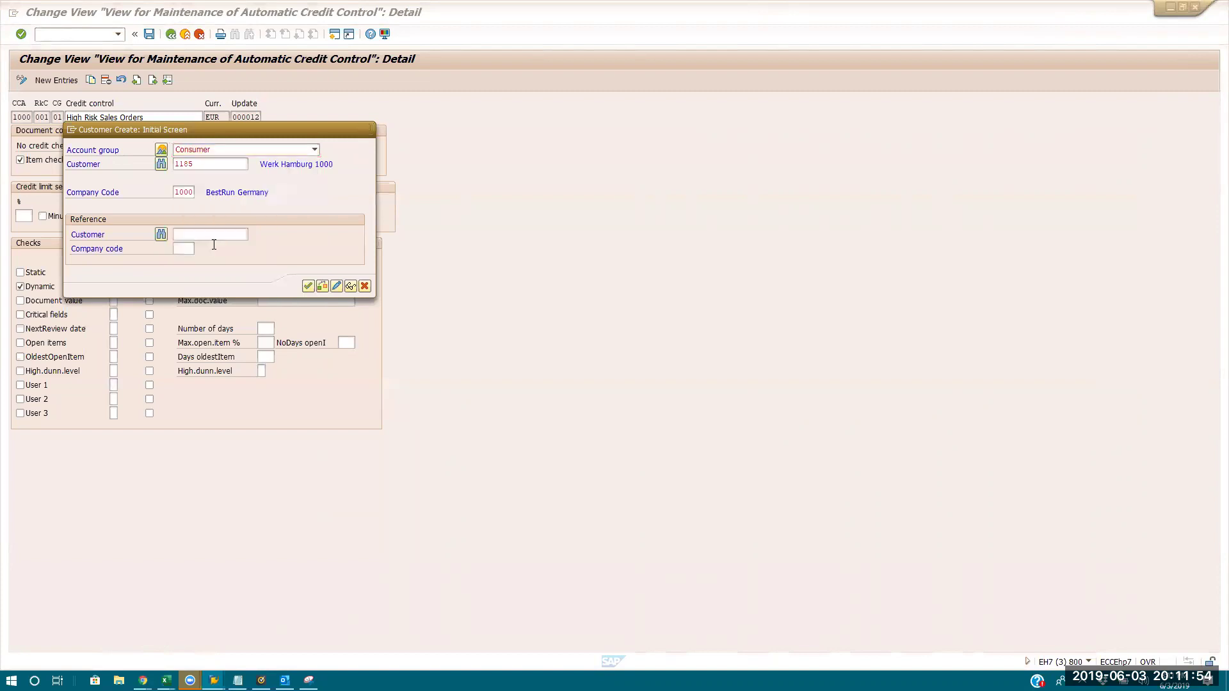
pyautogui.moveTo(260, 131); pyautogui.dragTo(677, 148)
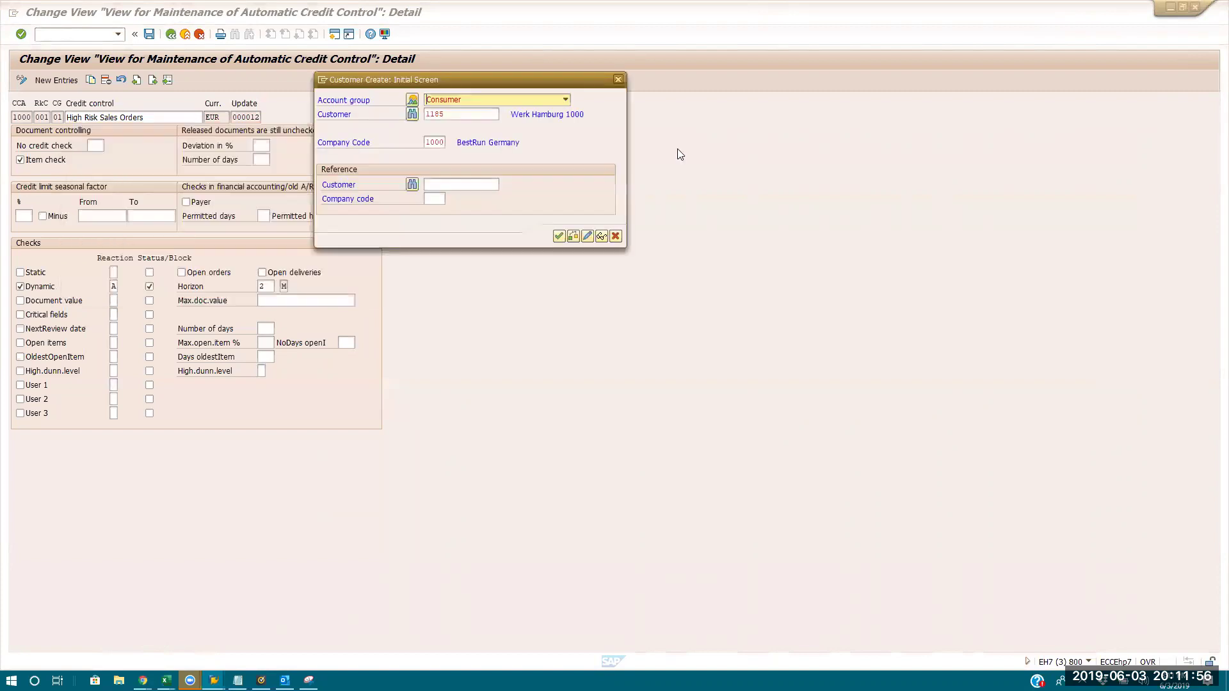
pyautogui.click(632, 171)
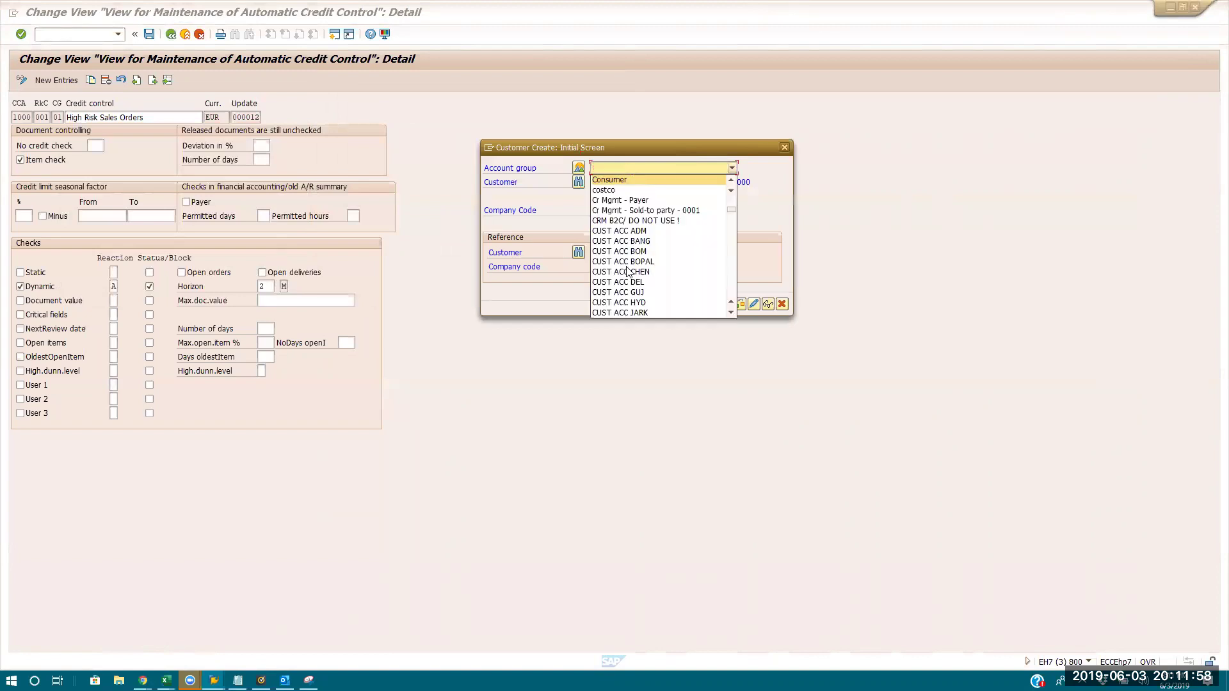
pyautogui.click(627, 283)
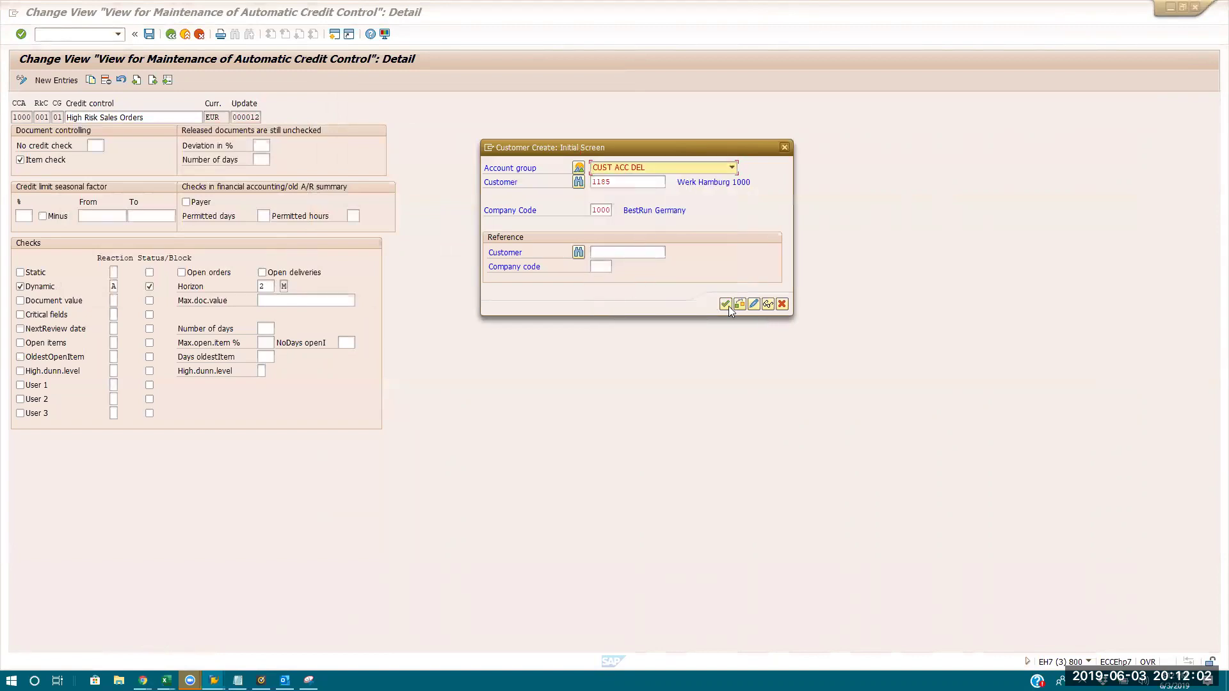
# - Try account group Customer and then TEXTILES for creating Werk Hamburg 1000 in company code 1000
pyautogui.click(677, 167)
pyautogui.click(643, 232)
pyautogui.click(648, 167)
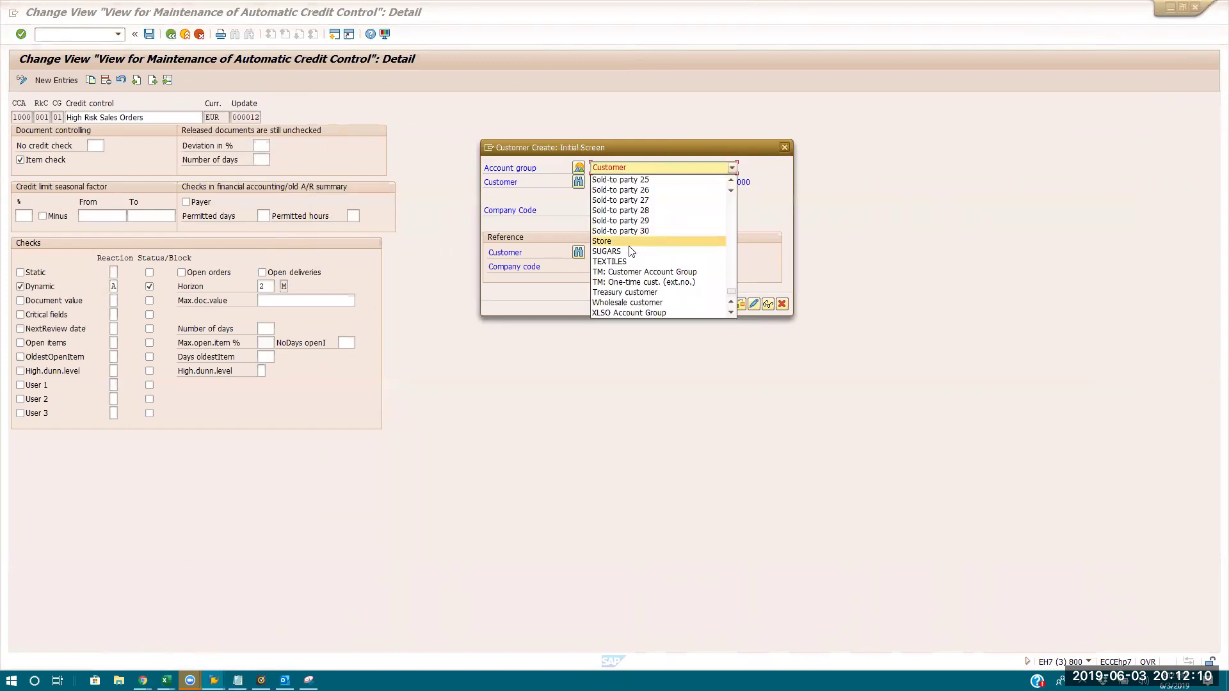
pyautogui.click(647, 261)
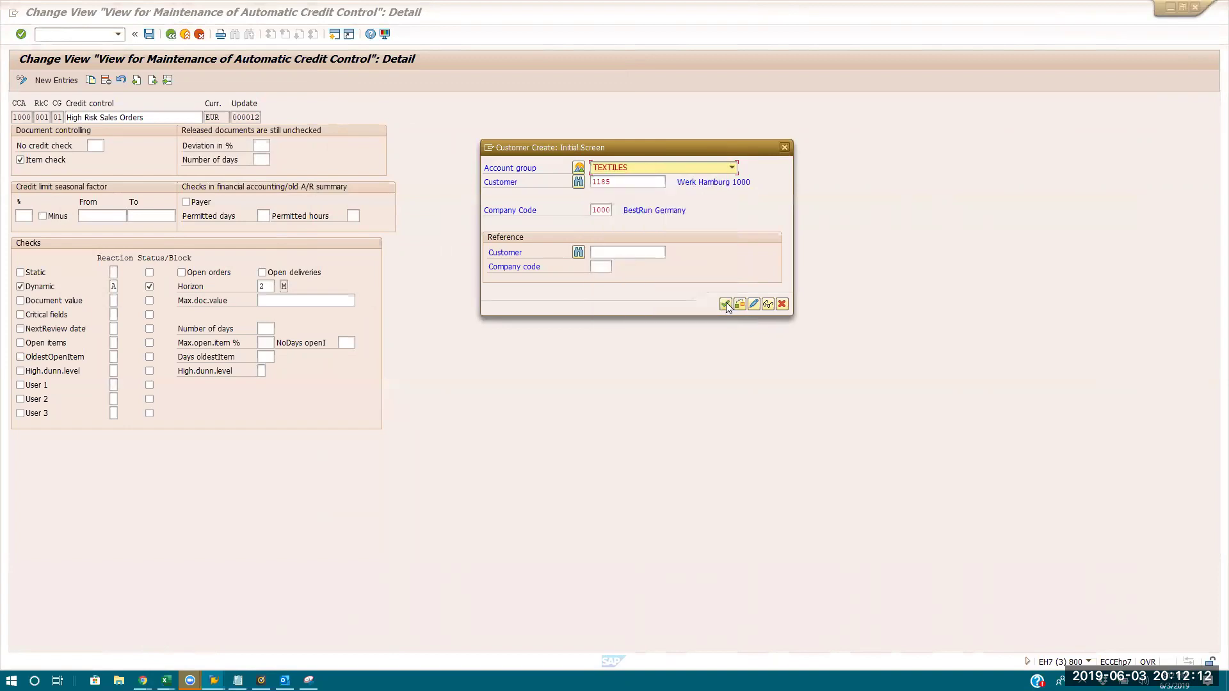
# - Set the customer's account group to Bill-to party and submit the entry
pyautogui.click(700, 167)
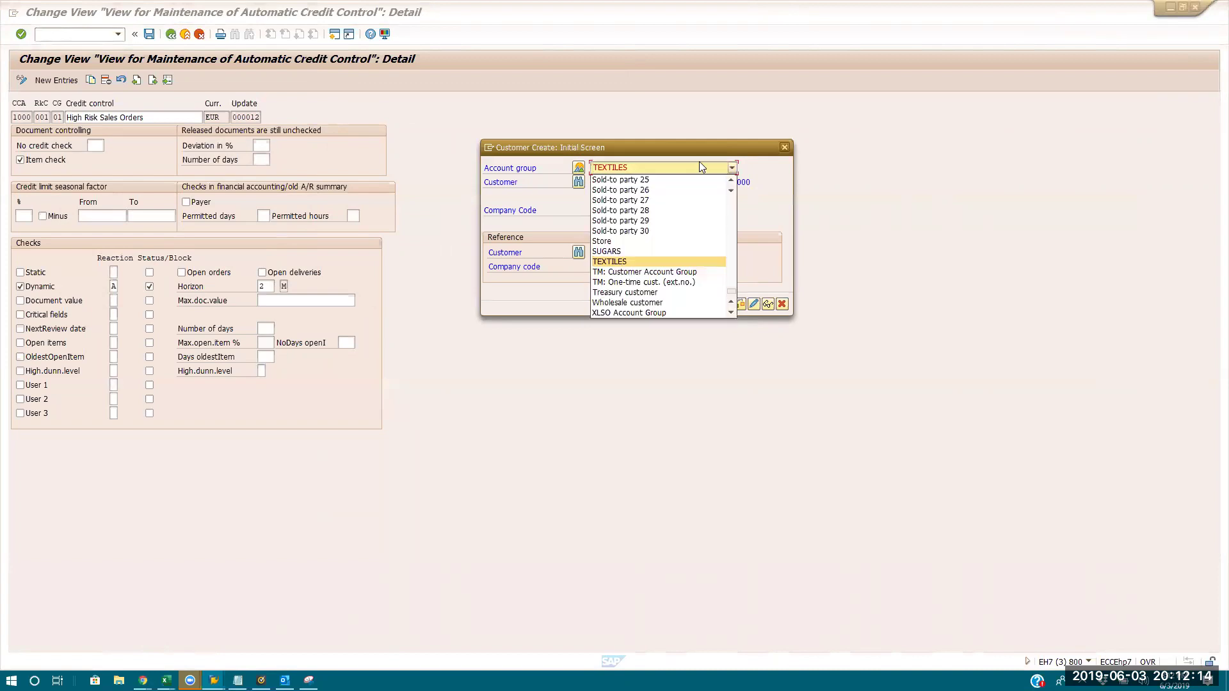
pyautogui.moveTo(734, 295); pyautogui.dragTo(738, 192)
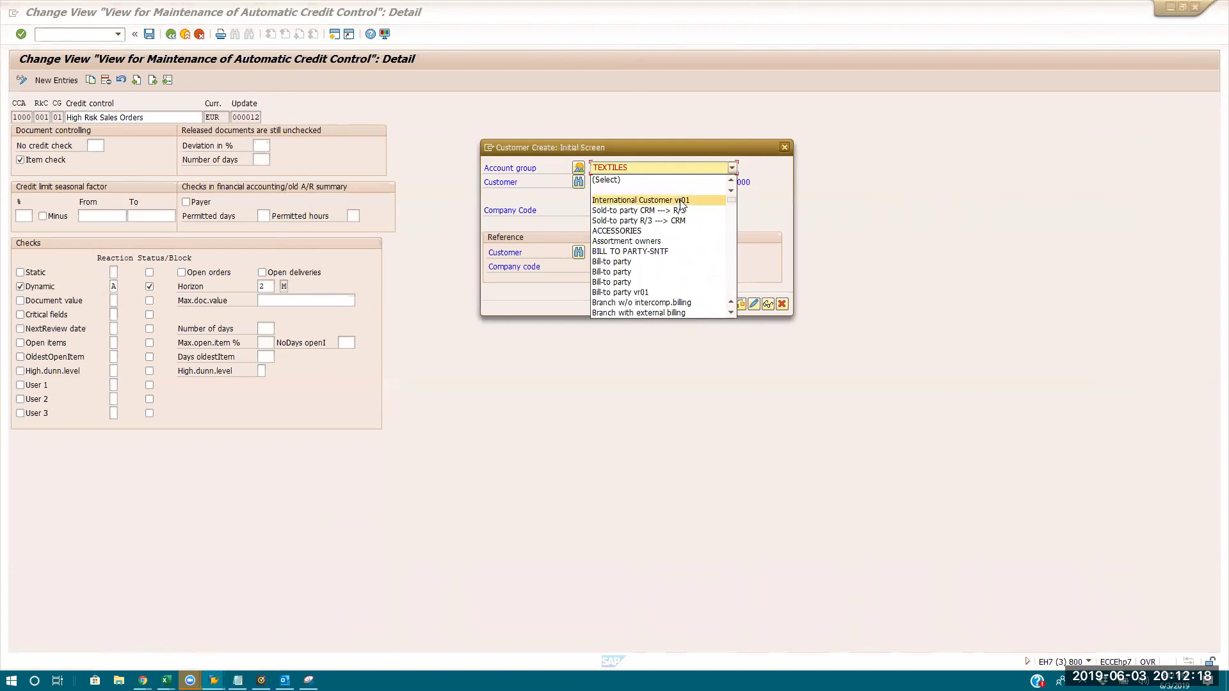
pyautogui.click(640, 261)
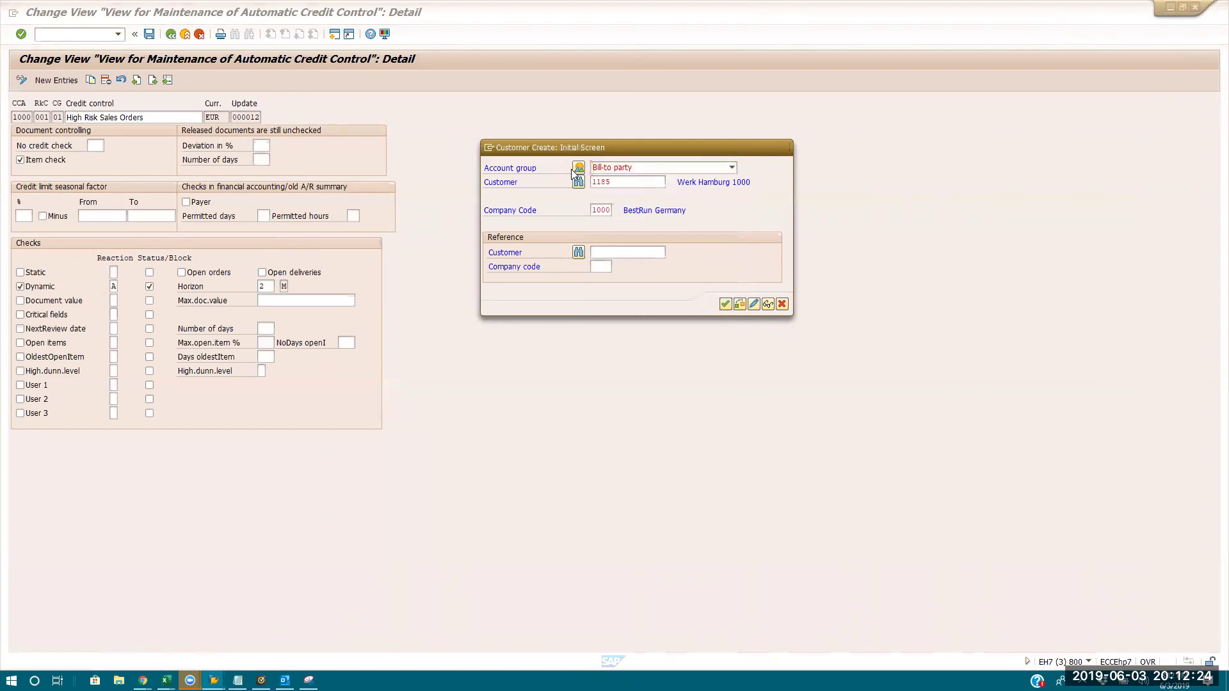
pyautogui.press('Return')
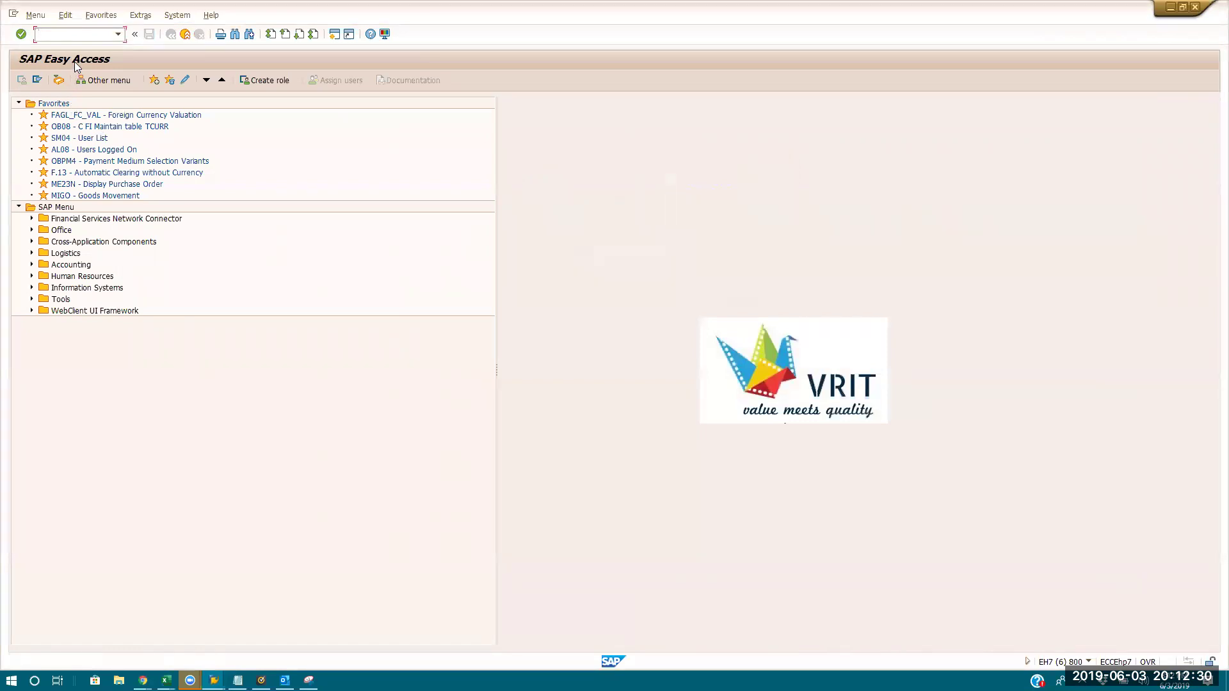
# - Start the Data Browser with SE16 in another session and open the selection screen for table KNB1
pyautogui.press('BackSpace')
pyautogui.write('se16')
pyautogui.press('Return')
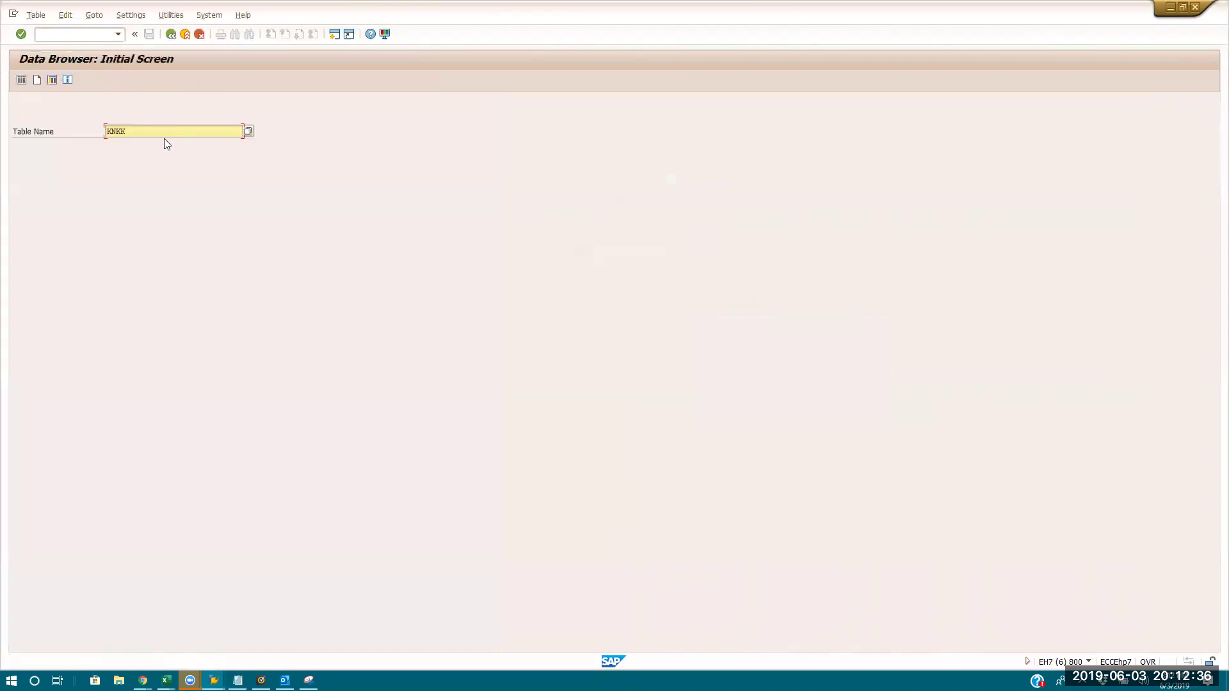
pyautogui.moveTo(153, 133); pyautogui.dragTo(3, 176)
pyautogui.write('knb1')
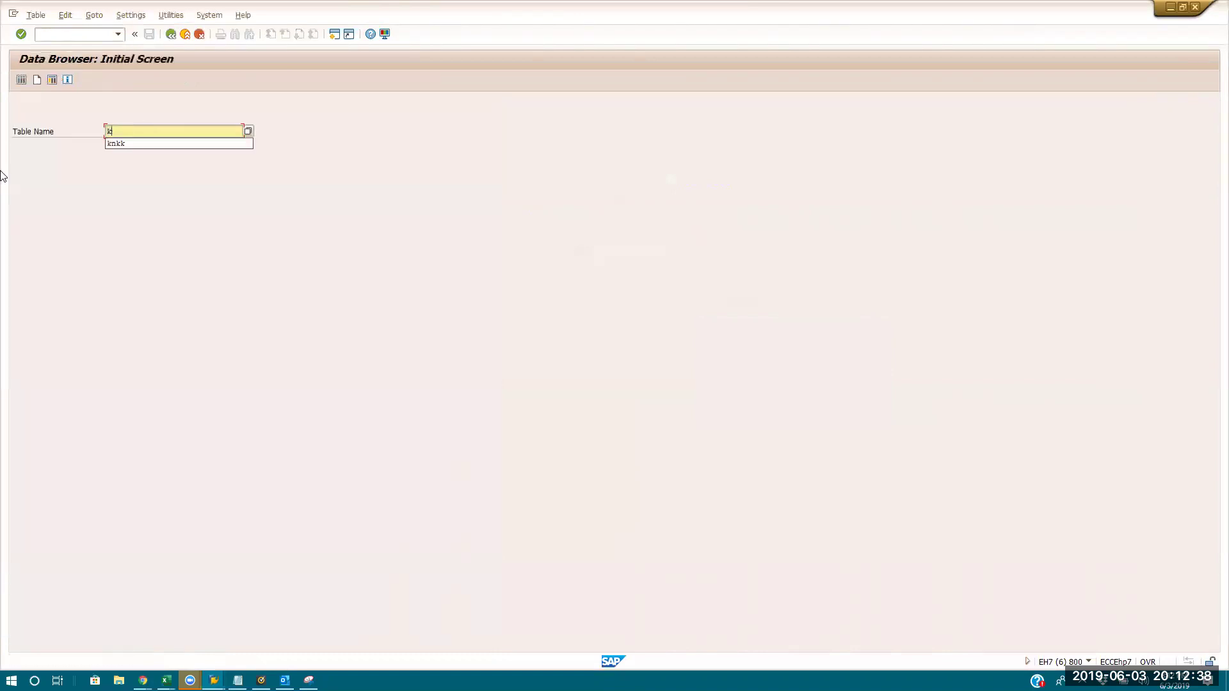
pyautogui.press('Return')
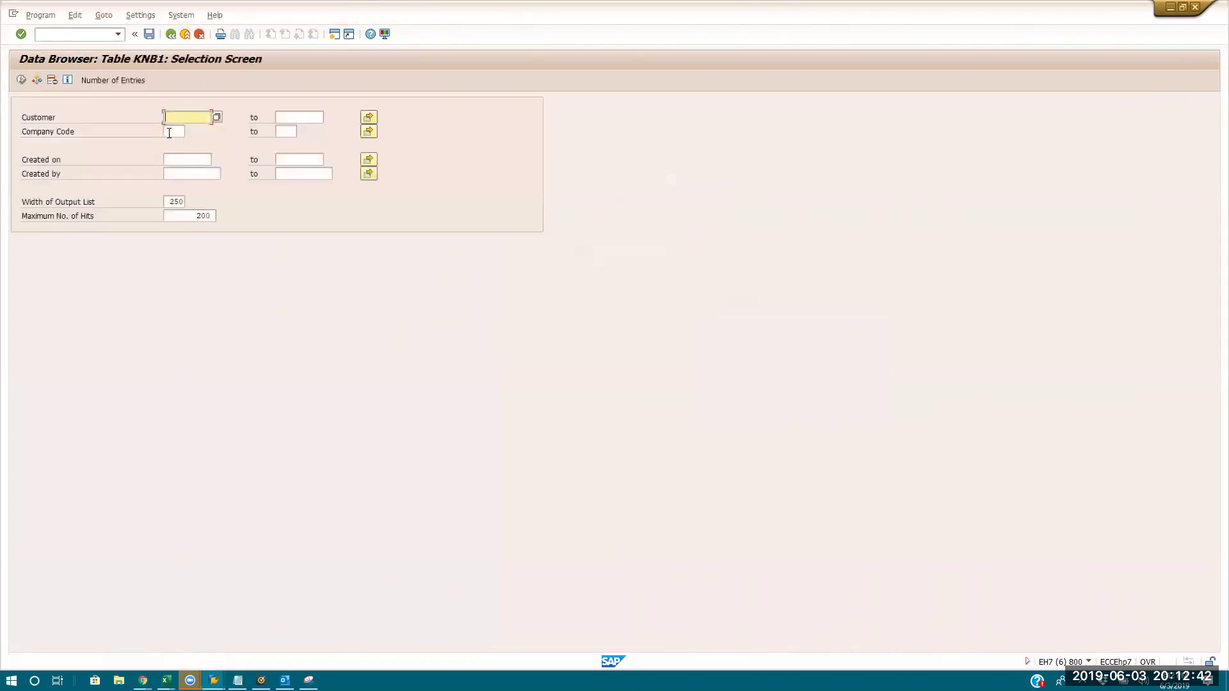
# - Restrict the KNB1 selection to company code 1000, set the output list width to 1024 and clear the maximum number of hits
pyautogui.click(170, 131)
pyautogui.write('1000')
pyautogui.click(169, 203)
pyautogui.write('1024')
pyautogui.moveTo(194, 219); pyautogui.dragTo(253, 226)
pyautogui.press('BackSpace')
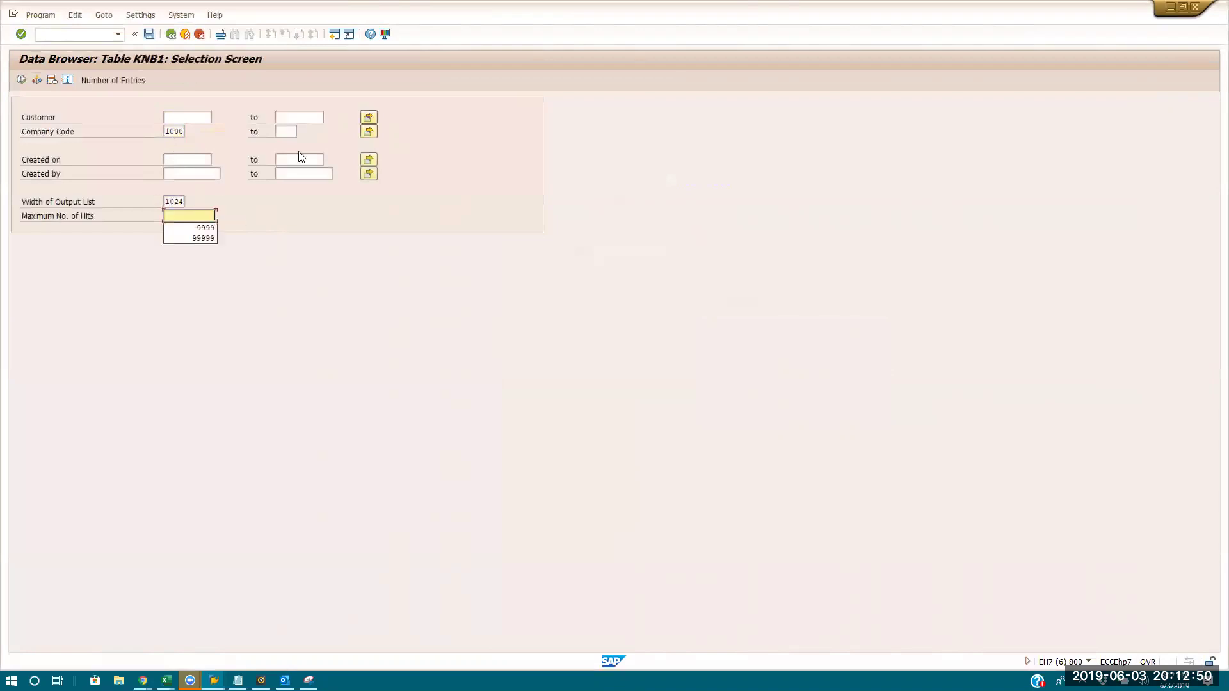
# - List the KNB1 table entries for company code 1000 with a maximum of 9999 hits
pyautogui.click(180, 228)
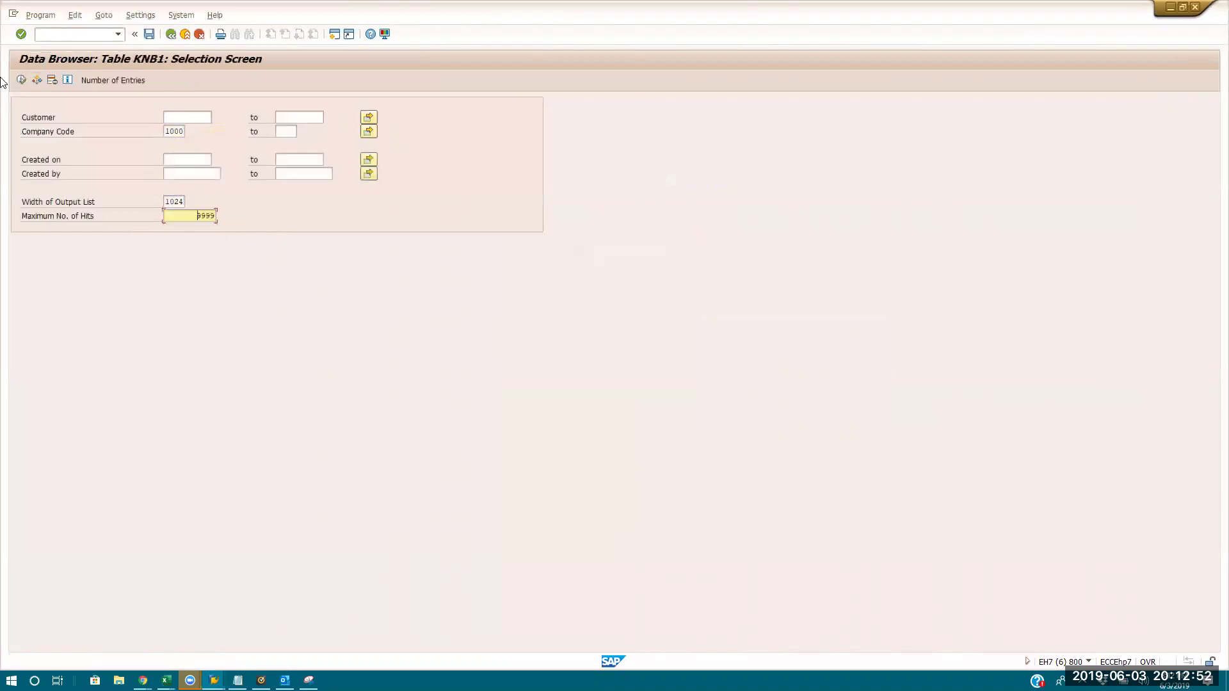
pyautogui.click(21, 80)
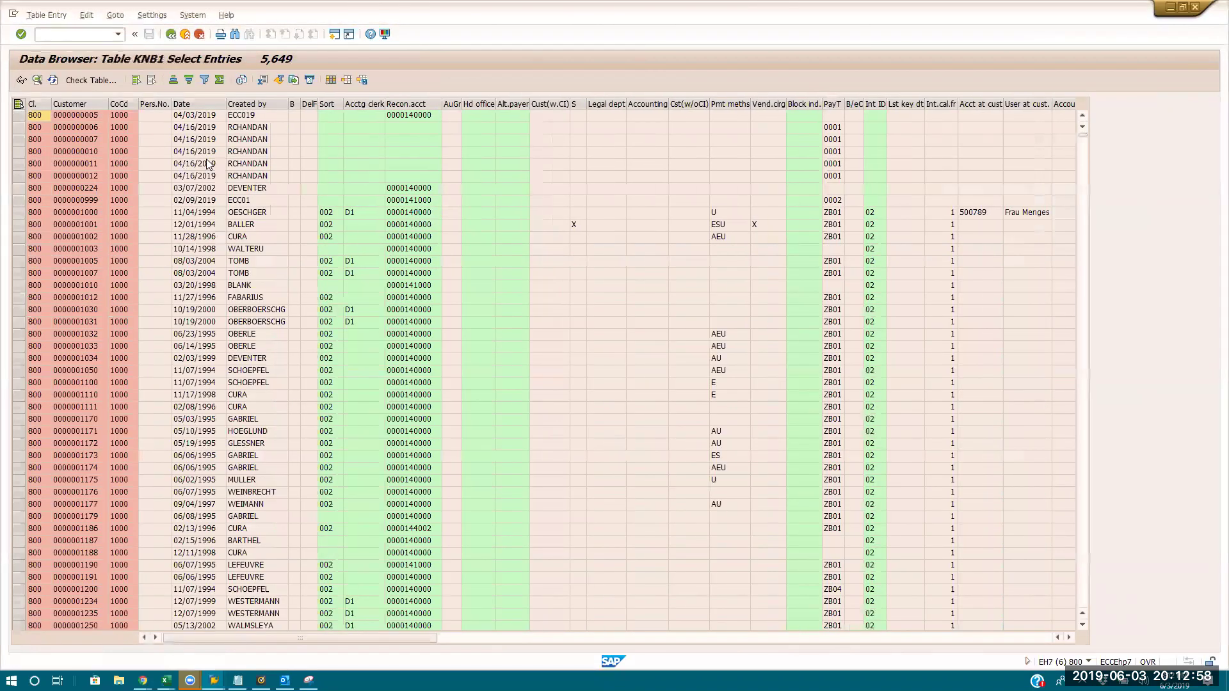
# - Compare the customers in the KNKK credit entries with the KNB1 company code entries and select a customer present in both
pyautogui.hotkey('alt', 'Tab')
pyautogui.hotkey('alt', 'Tab')
pyautogui.press('Tab')
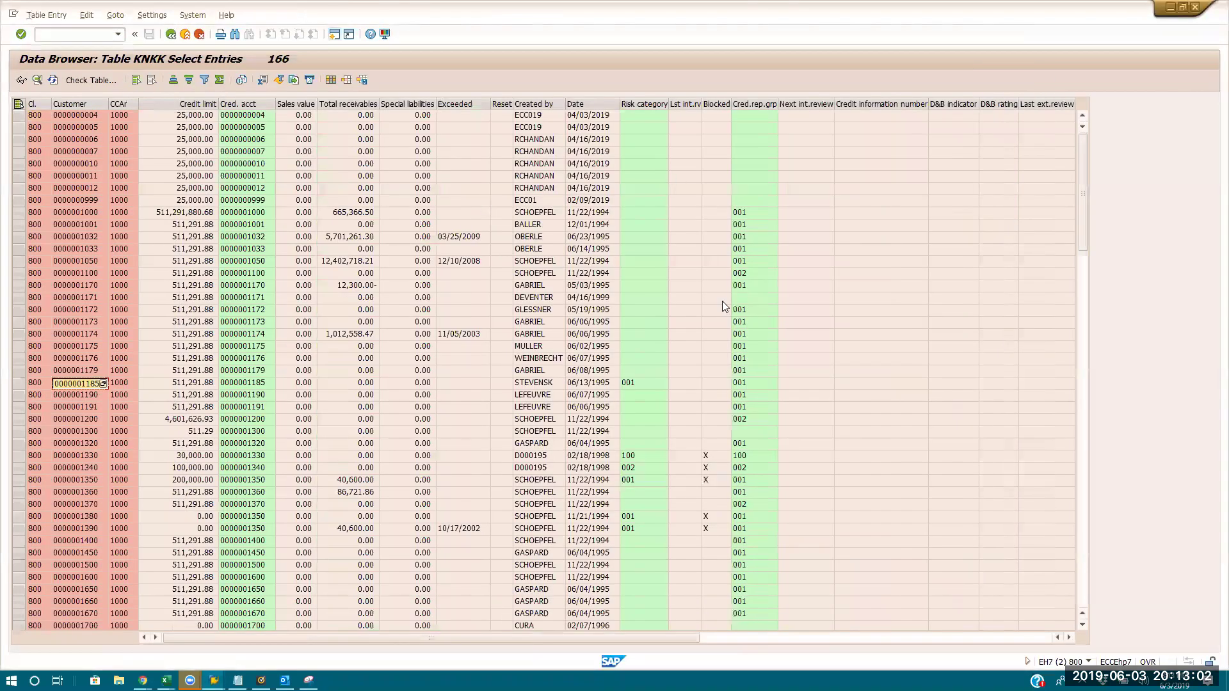
pyautogui.click(591, 383)
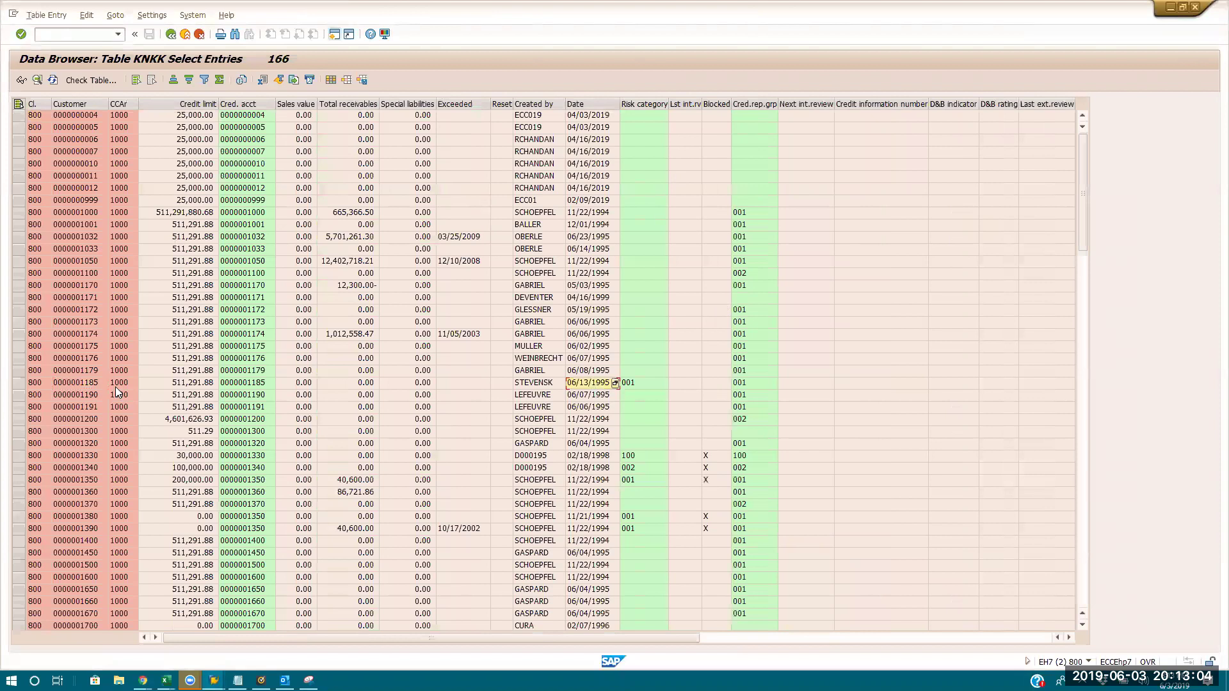
pyautogui.hotkey('alt', 'Tab')
pyautogui.hotkey('alt', 'Tab')
pyautogui.hotkey('alt', 'Tab')
pyautogui.hotkey('alt', 'Tab')
pyautogui.hotkey('alt', 'Tab')
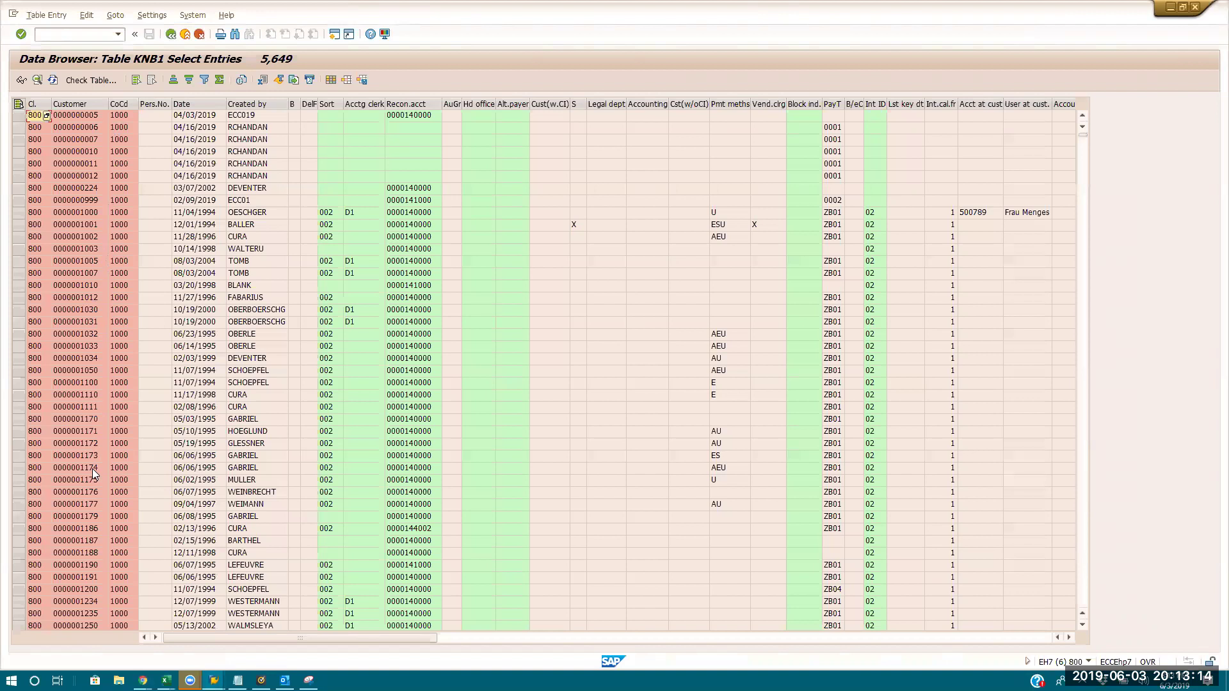
pyautogui.click(92, 516)
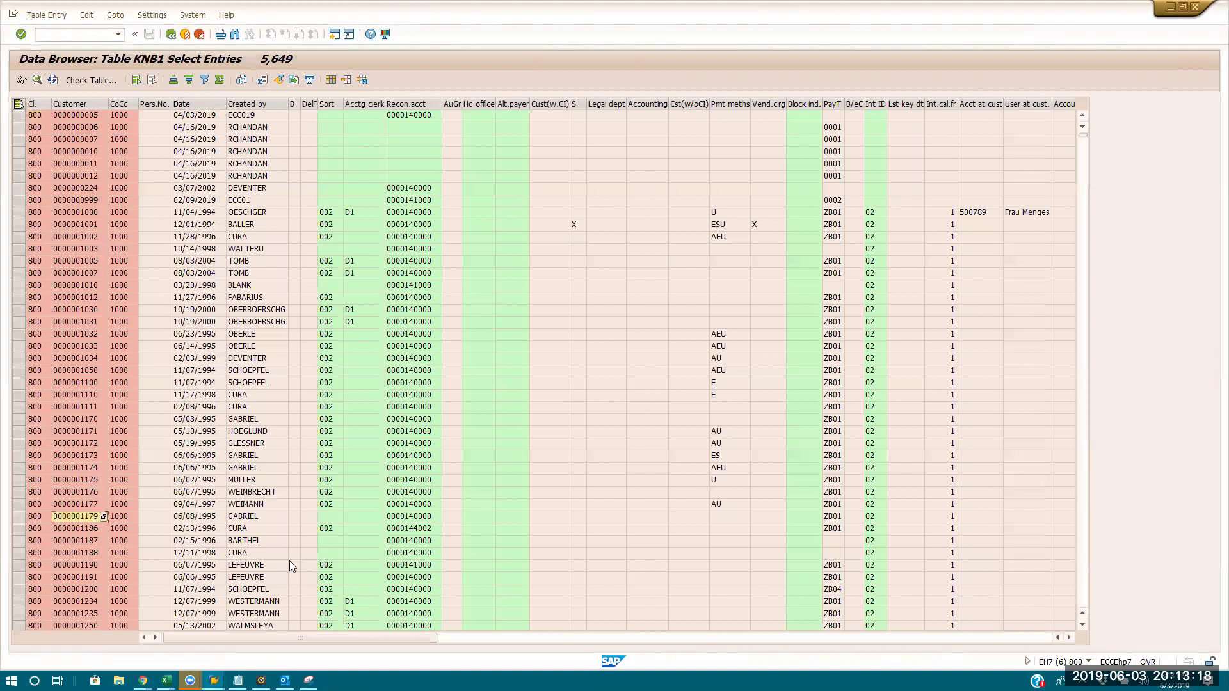
# - Try the customer number selected in KNB1 as the customer of the invoice for company code 1000
pyautogui.hotkey('alt', 'Tab')
pyautogui.hotkey('alt', 'Tab')
pyautogui.hotkey('alt', 'Tab')
pyautogui.hotkey('alt', 'Tab')
pyautogui.hotkey('alt', 'Tab')
pyautogui.hotkey('alt', 'Tab')
pyautogui.hotkey('shift', 'End')
pyautogui.write('1179')
pyautogui.press('Return')
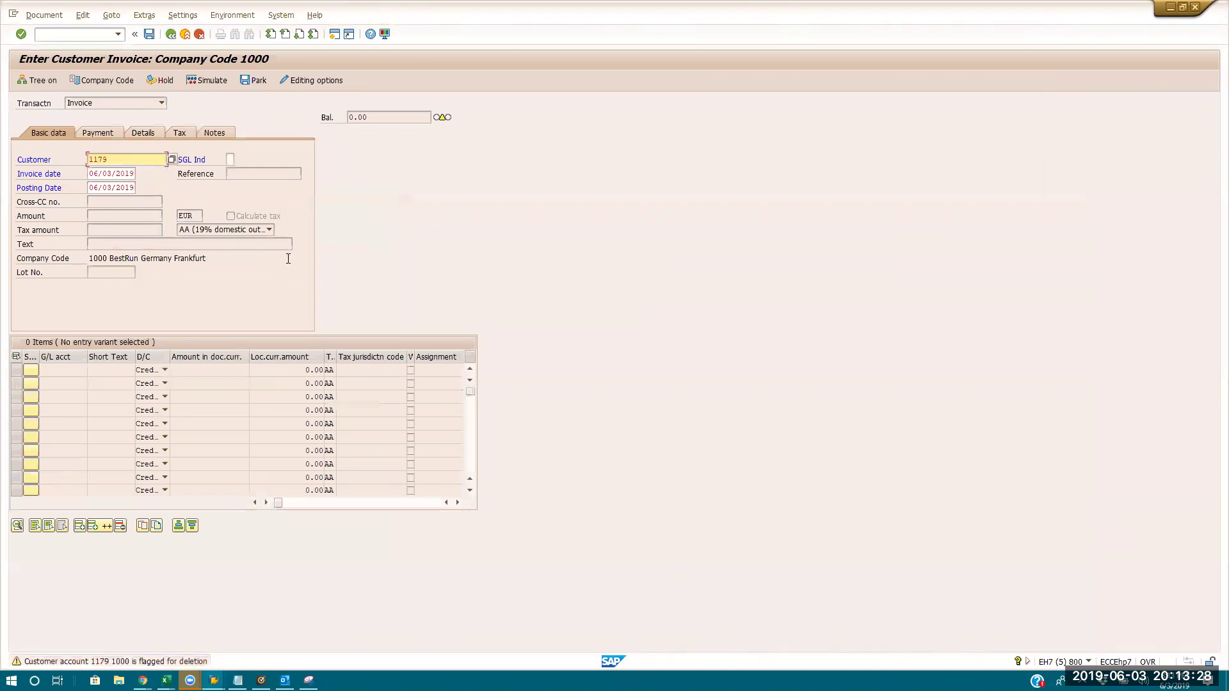
pyautogui.hotkey('alt', 'Tab')
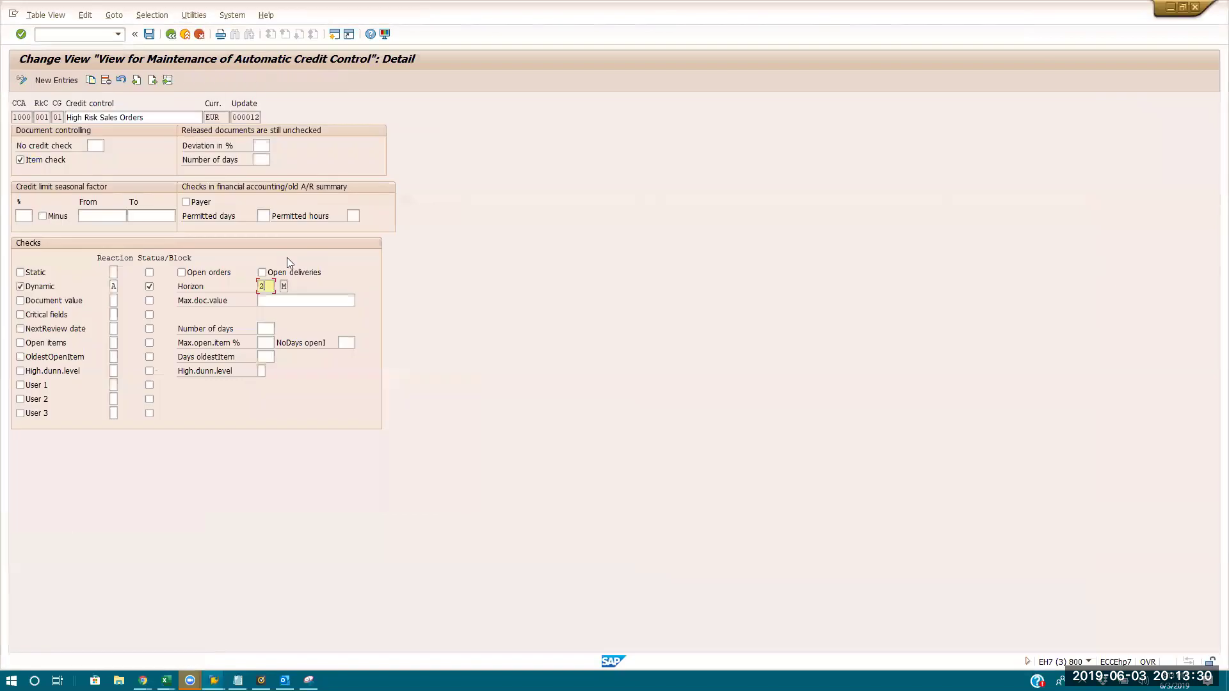
pyautogui.hotkey('alt', 'Tab')
pyautogui.hotkey('alt', 'Tab')
pyautogui.click(46, 16)
pyautogui.click(107, 119)
pyautogui.press('Tab')
pyautogui.press('Tab')
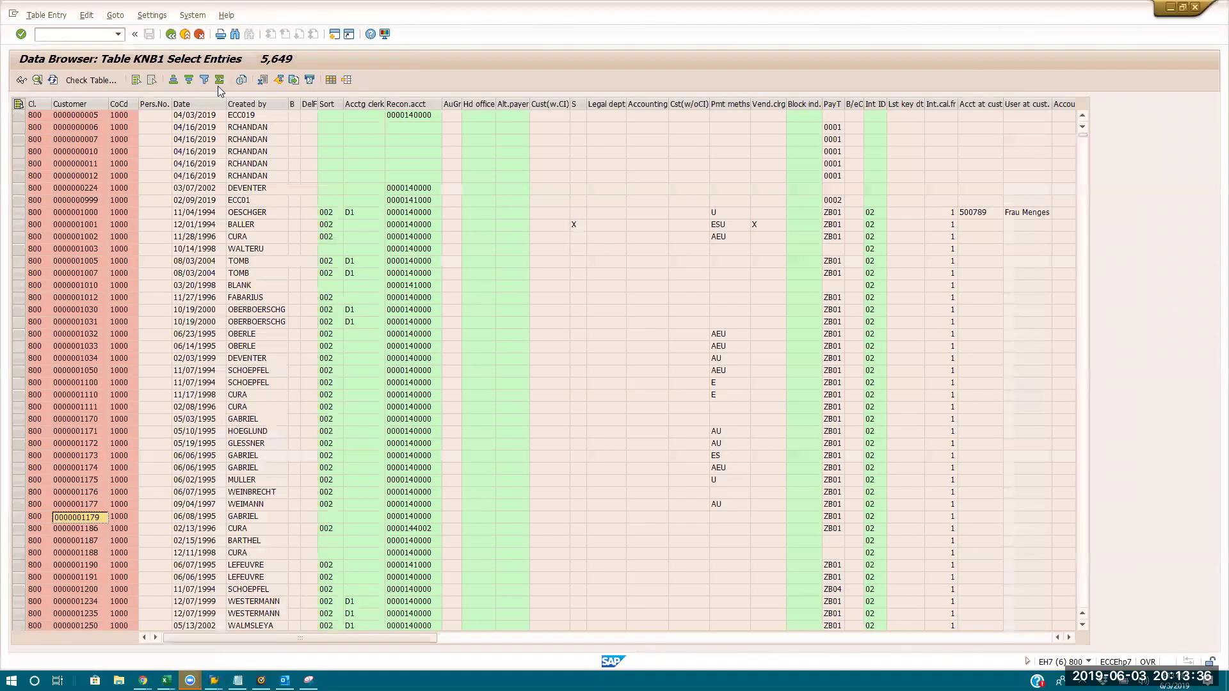
# - Return to the initial screen of Customer Credit Management Change and try to open the data for the customer selected in KNB1
pyautogui.hotkey('alt', 'Tab')
pyautogui.press('Tab')
pyautogui.press('Tab')
pyautogui.press('Tab')
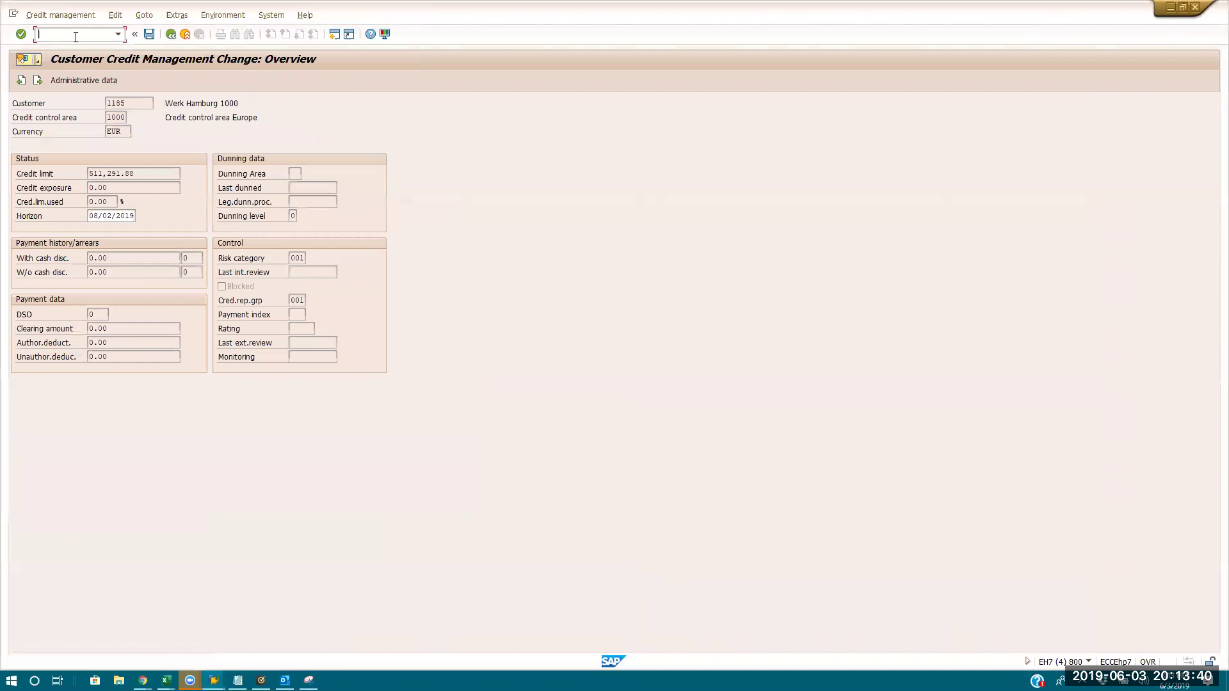
pyautogui.click(172, 36)
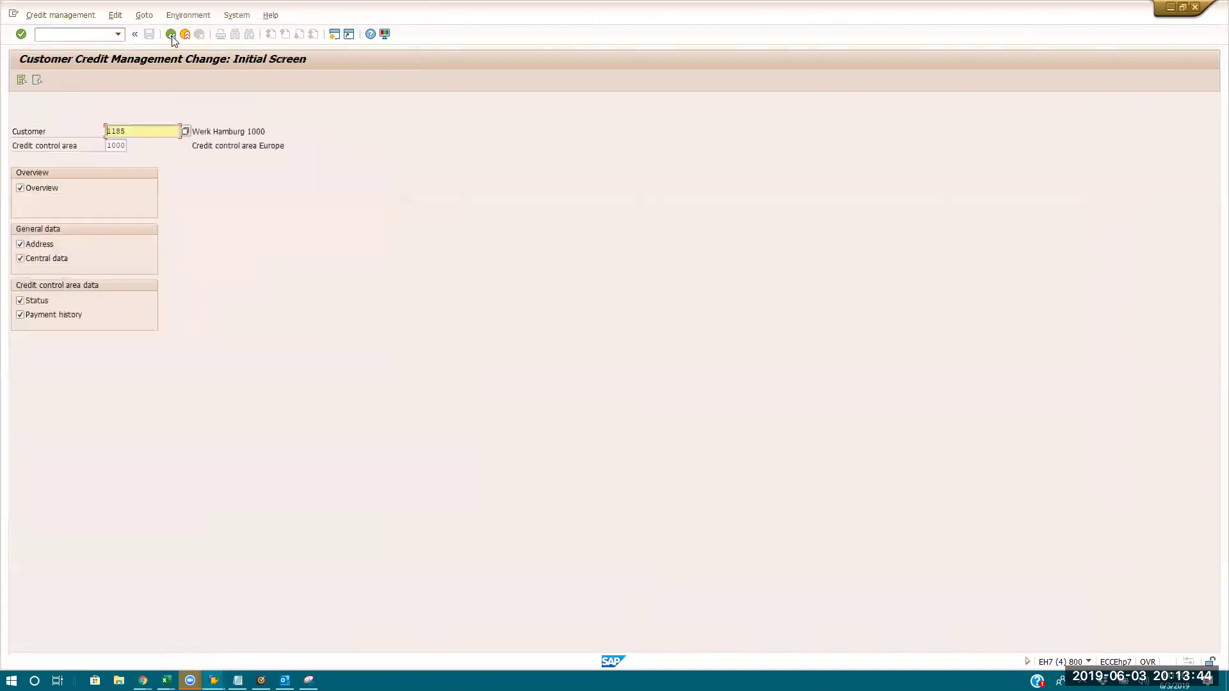
pyautogui.hotkey('ctrl', 'a')
pyautogui.write('1179')
pyautogui.press('Return')
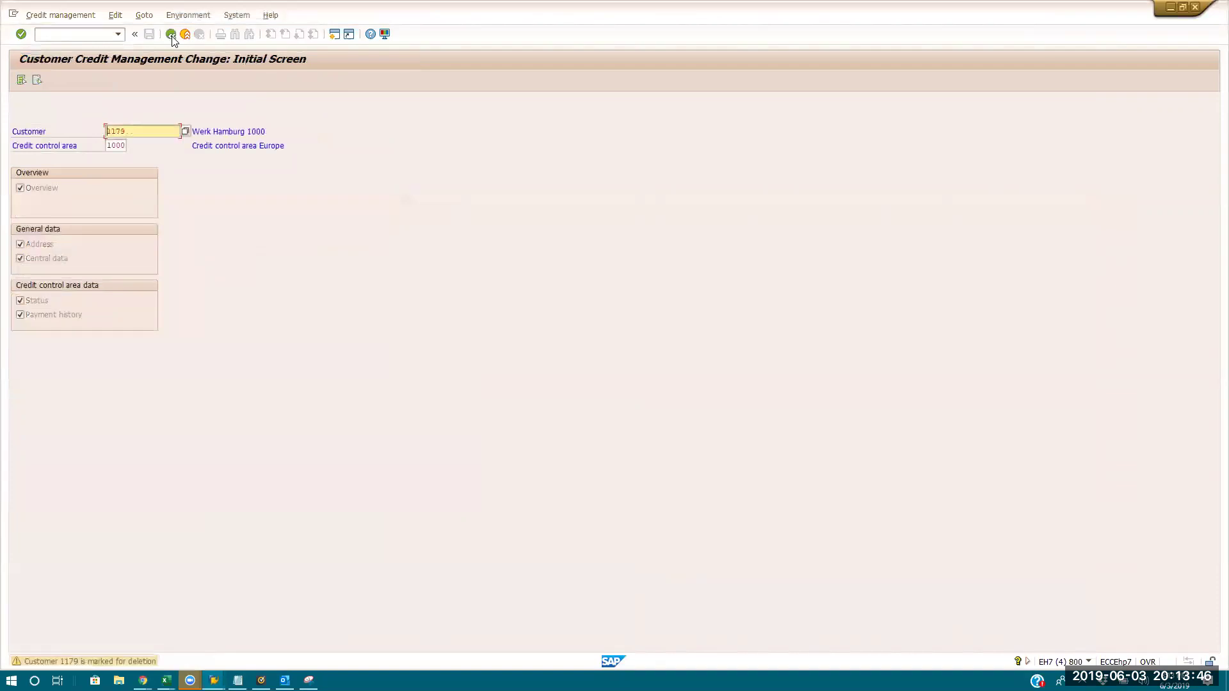
# - Start the customer change transaction and open the same customer's general data
pyautogui.click(76, 35)
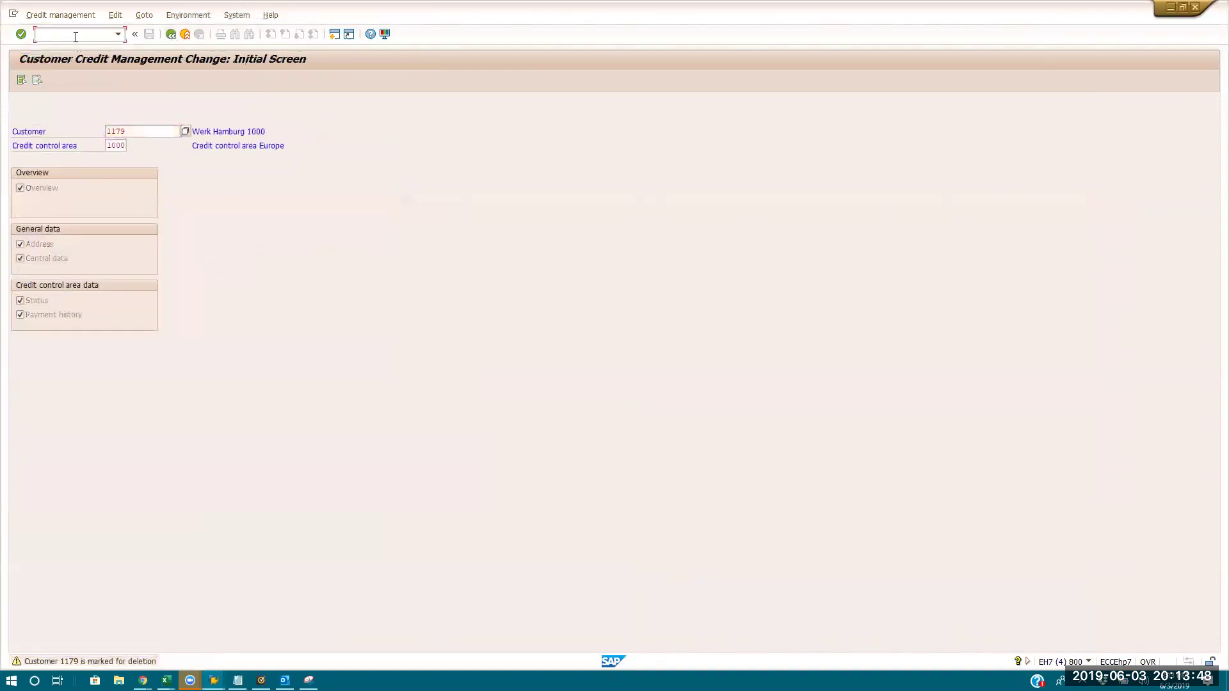
pyautogui.write('/nfd2')
pyautogui.press('Return')
pyautogui.press('Return')
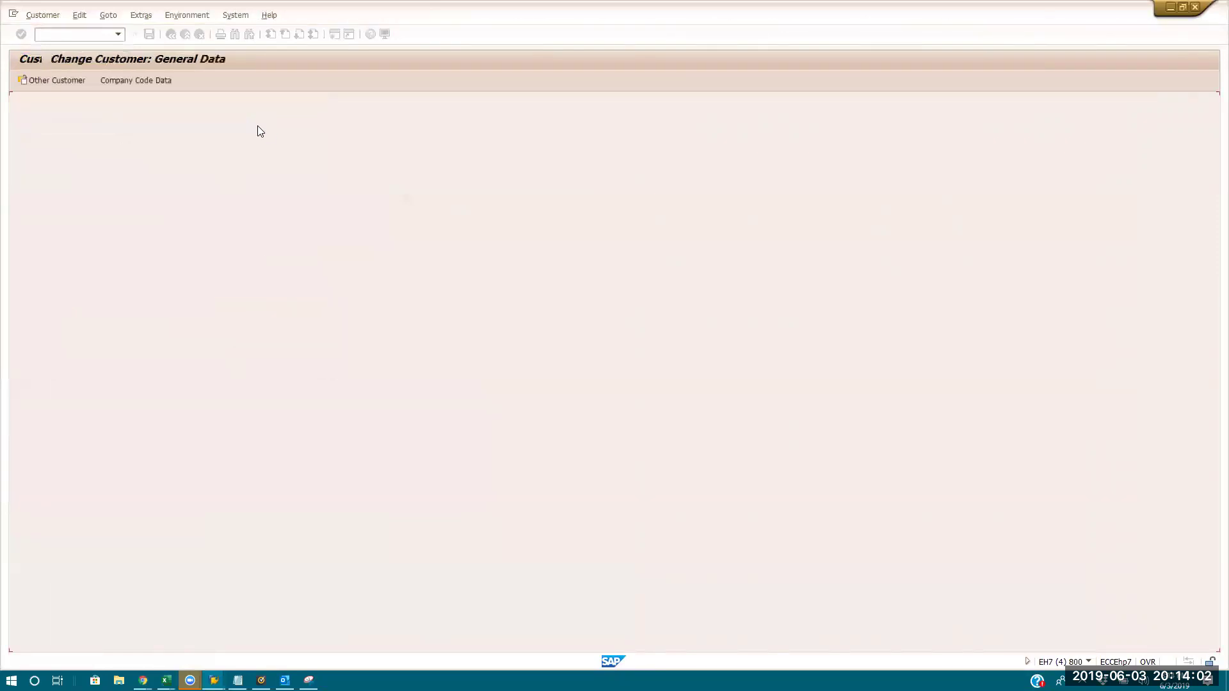
# - Clear the customer's deletion flag for all areas and save the change
pyautogui.click(140, 14)
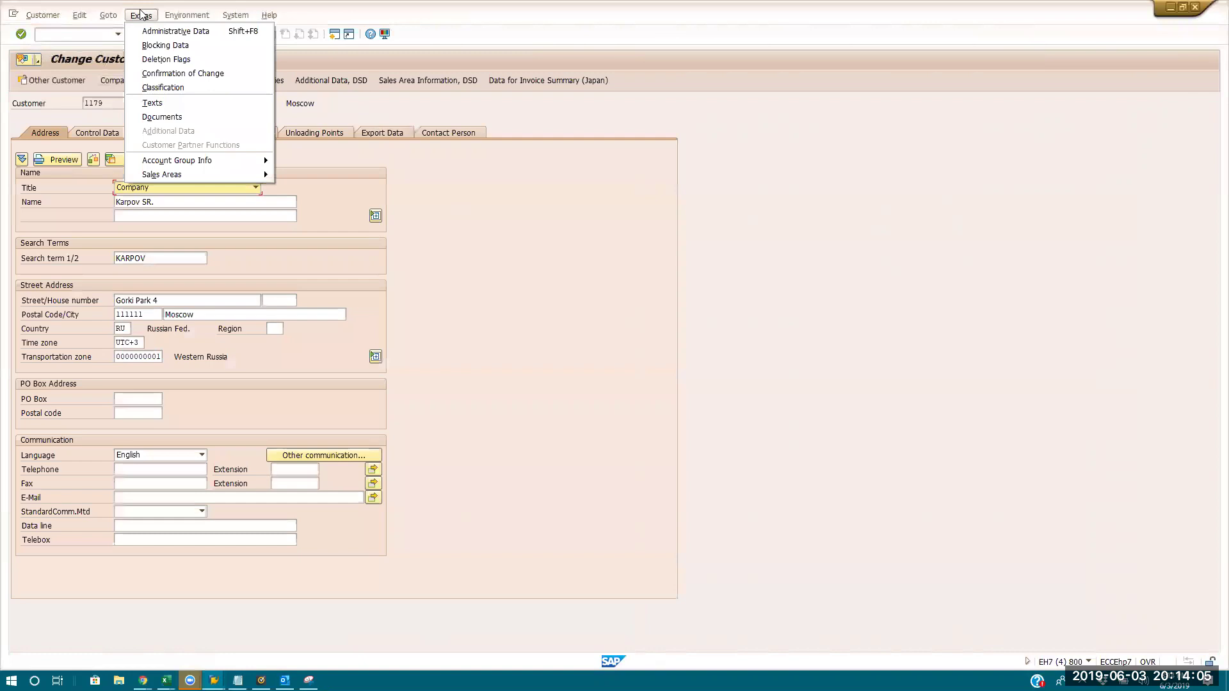
pyautogui.click(165, 45)
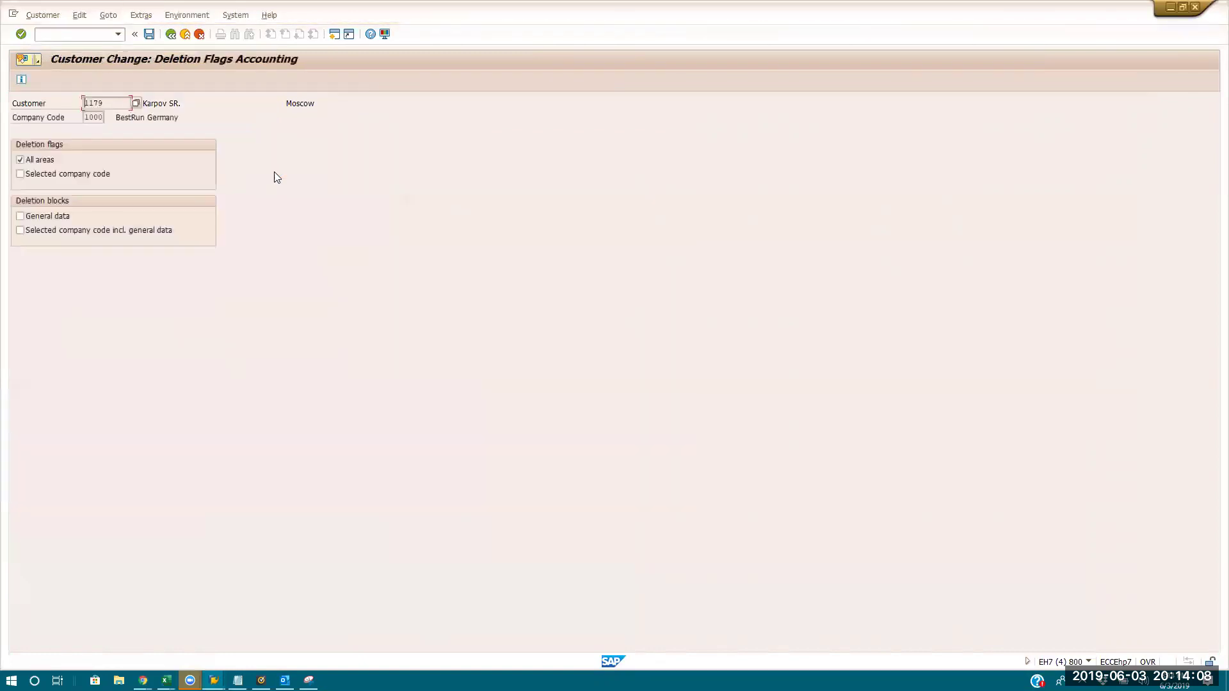
pyautogui.click(50, 161)
pyautogui.click(149, 34)
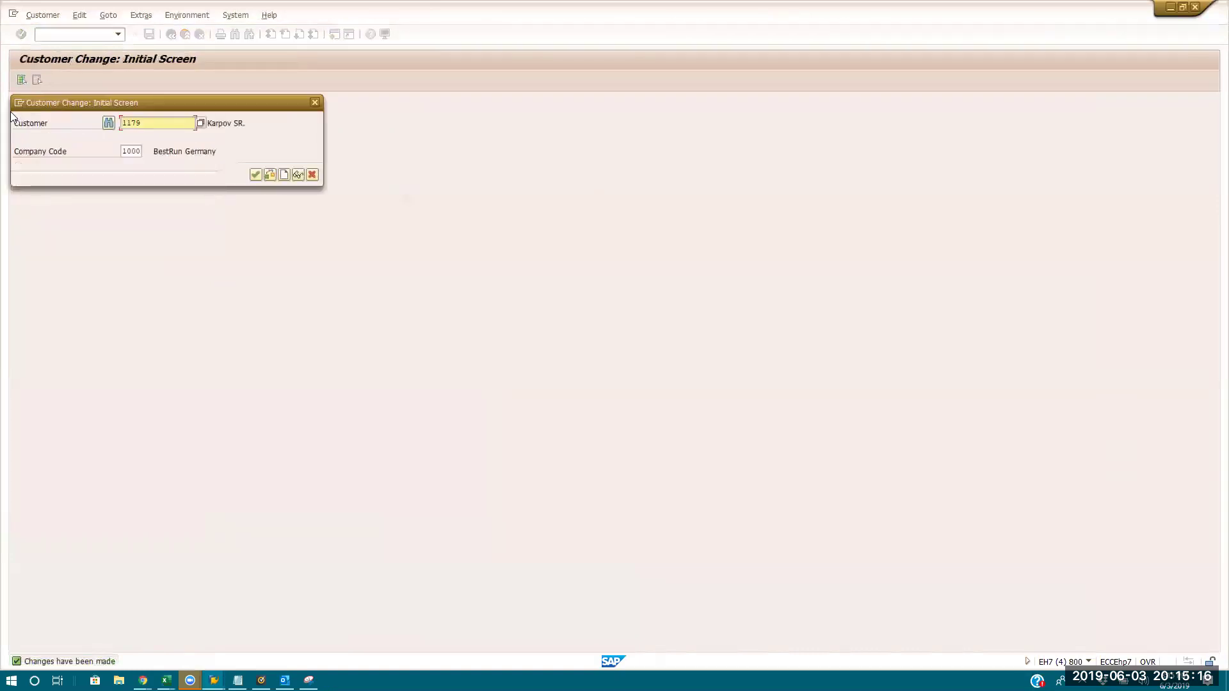
# - Leave the customer change and open the same customer's credit management overview with transaction fd32
pyautogui.press('Escape')
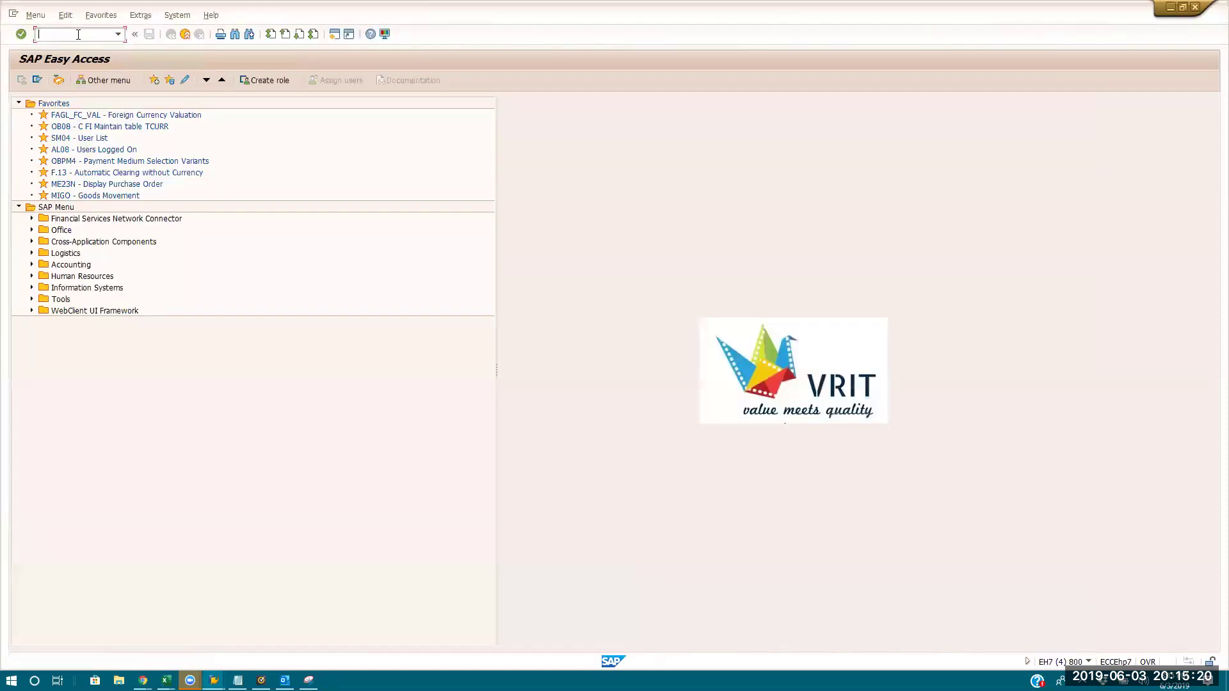
pyautogui.write('fd32')
pyautogui.press('Return')
pyautogui.press('Return')
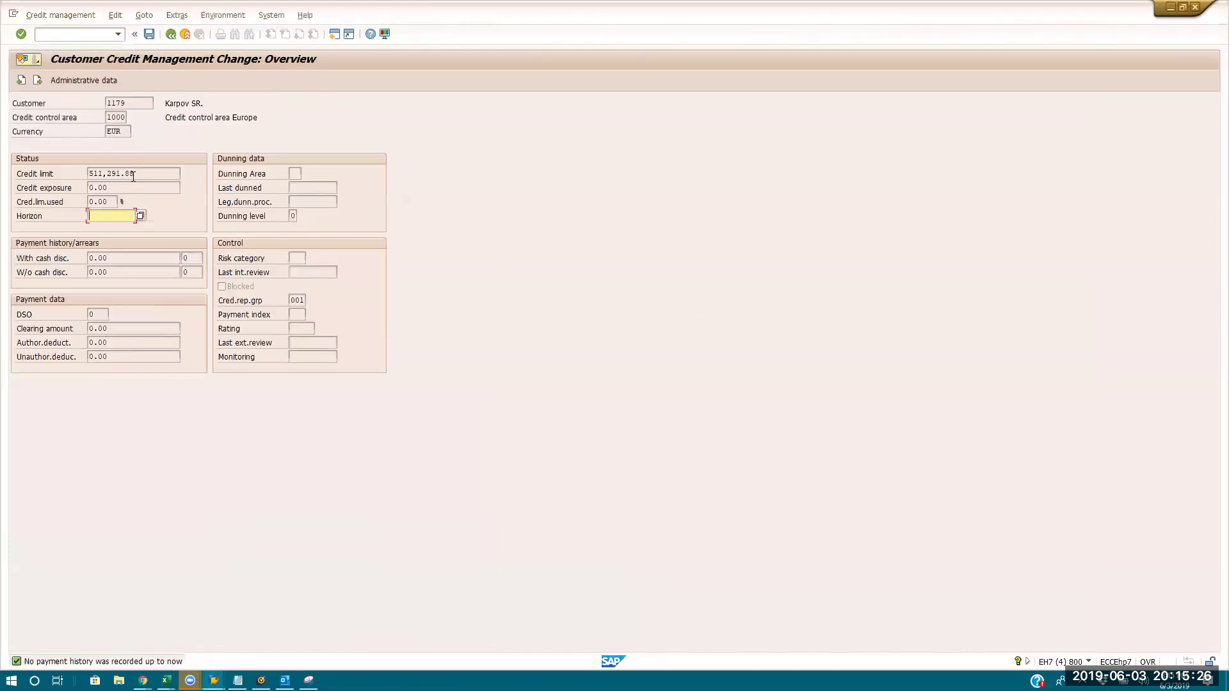
# - Examine the customer's credit limit, exposure, limit used, horizon and risk category, and go back to the initial screen
pyautogui.moveTo(151, 171); pyautogui.dragTo(6, 187)
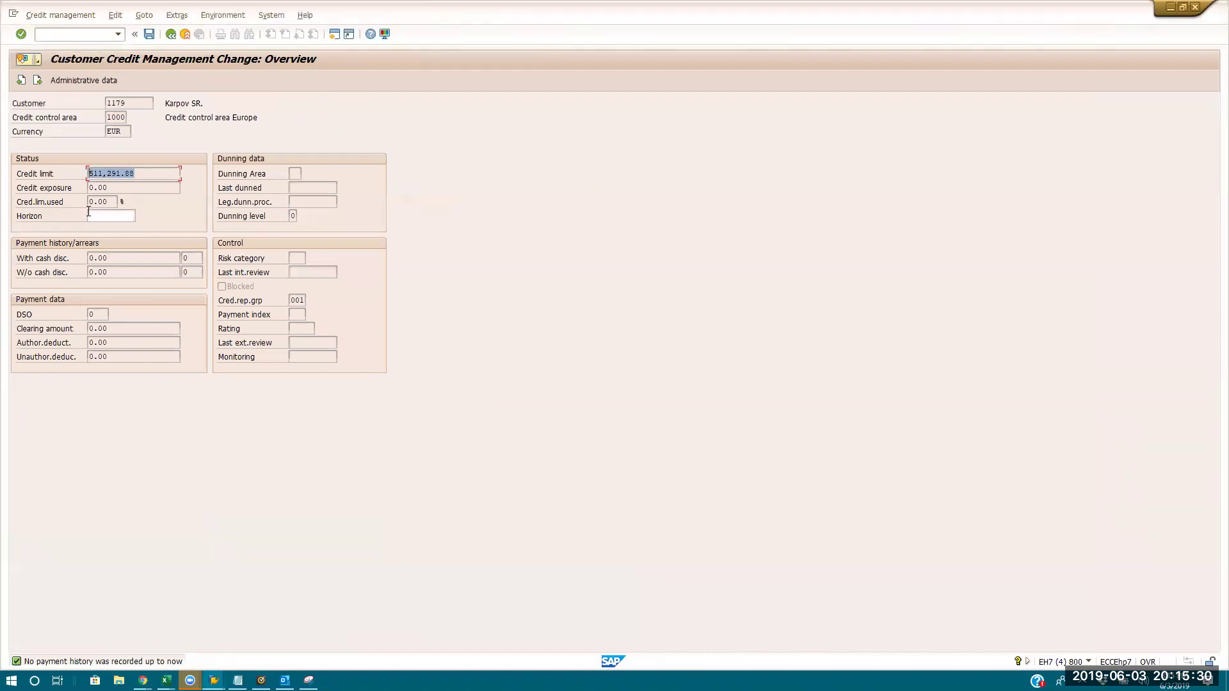
pyautogui.moveTo(120, 188); pyautogui.dragTo(29, 185)
pyautogui.moveTo(108, 201); pyautogui.dragTo(6, 191)
pyautogui.click(120, 220)
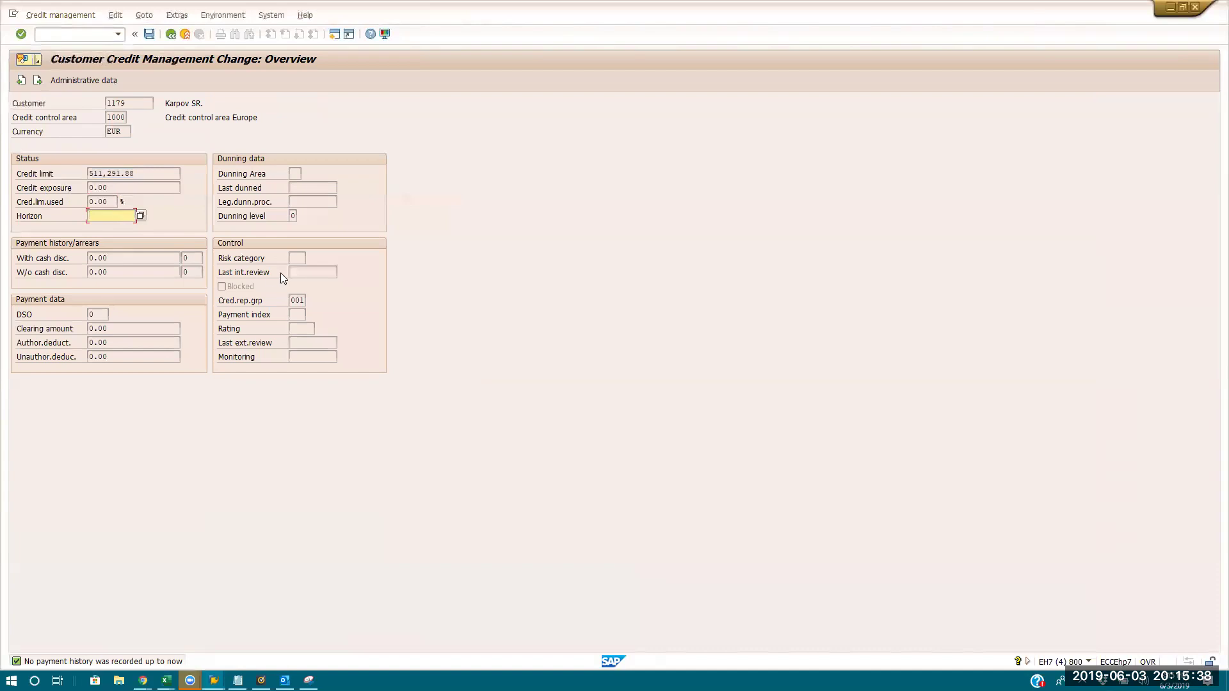
pyautogui.click(301, 256)
pyautogui.click(38, 16)
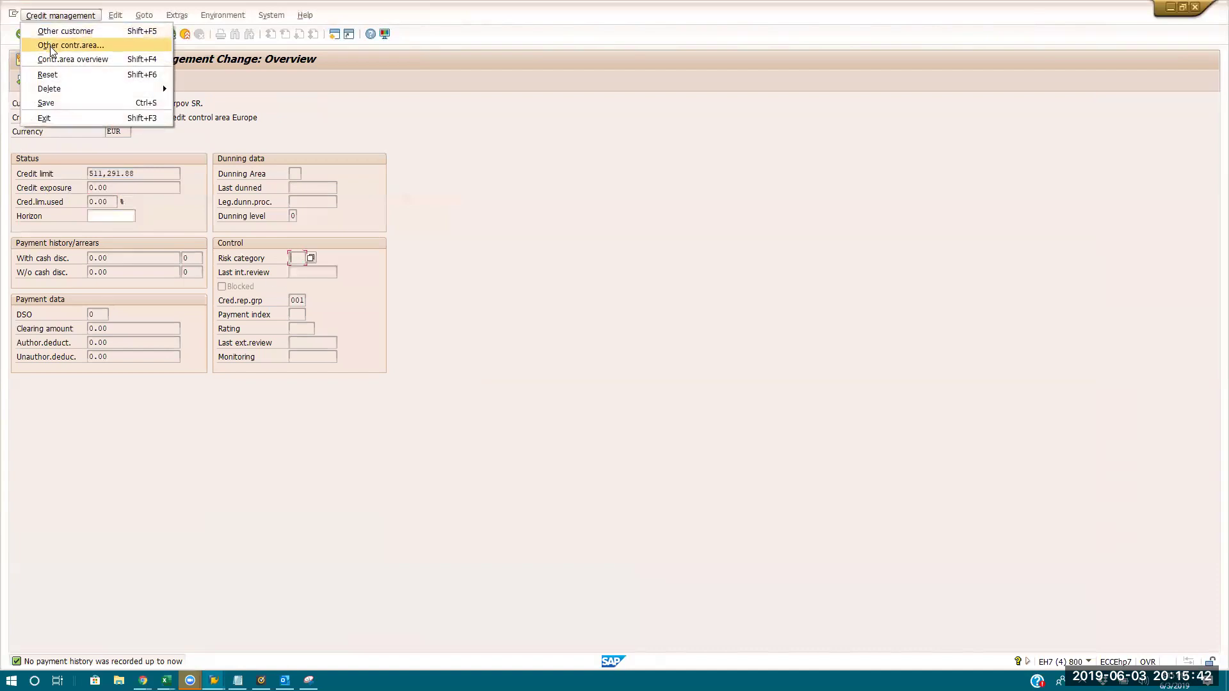
pyautogui.moveTo(62, 80)
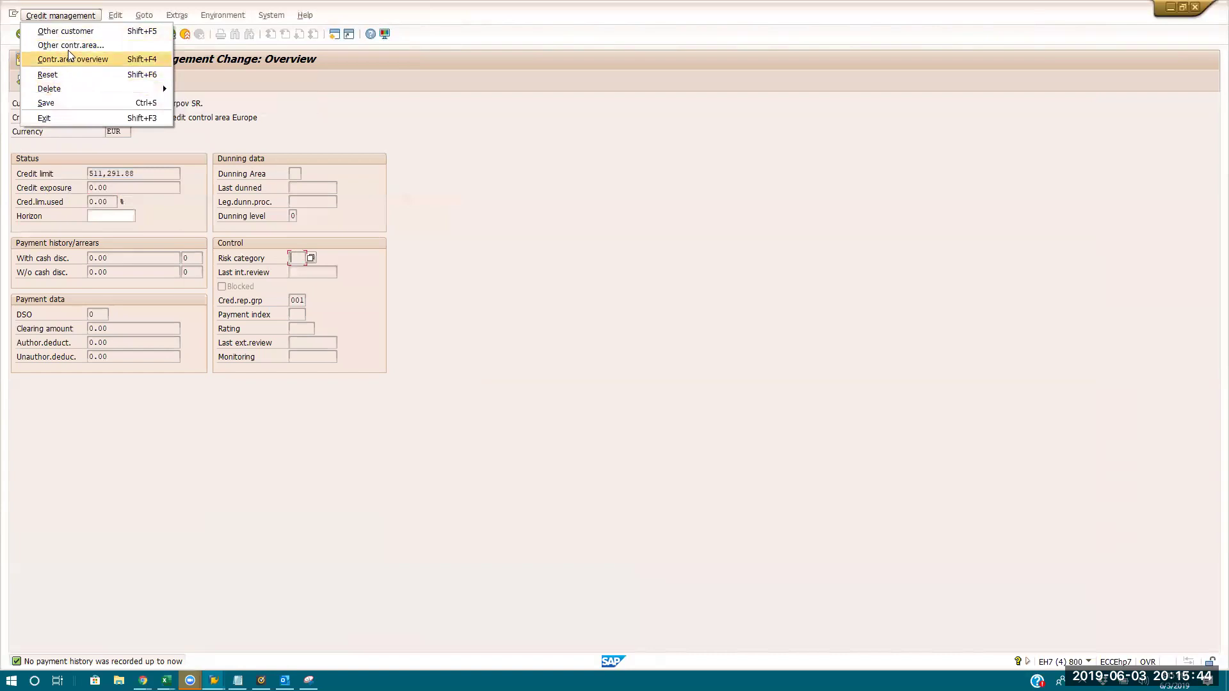
pyautogui.click(211, 89)
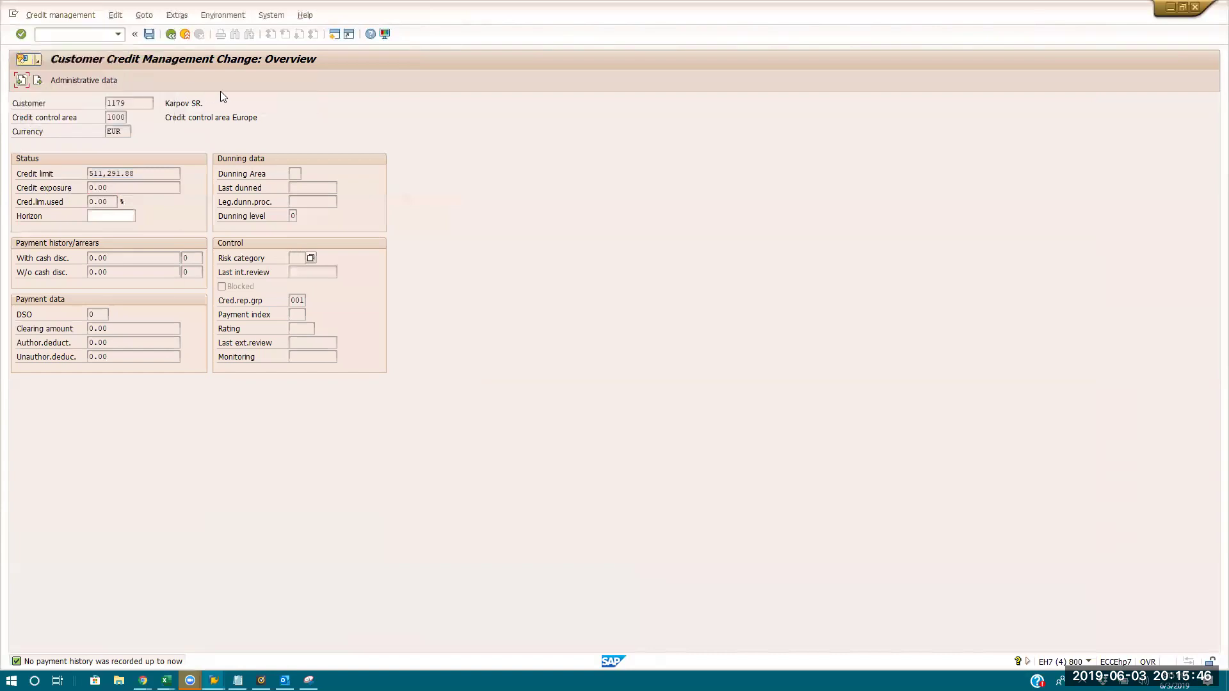
pyautogui.click(298, 259)
pyautogui.click(94, 315)
pyautogui.click(32, 13)
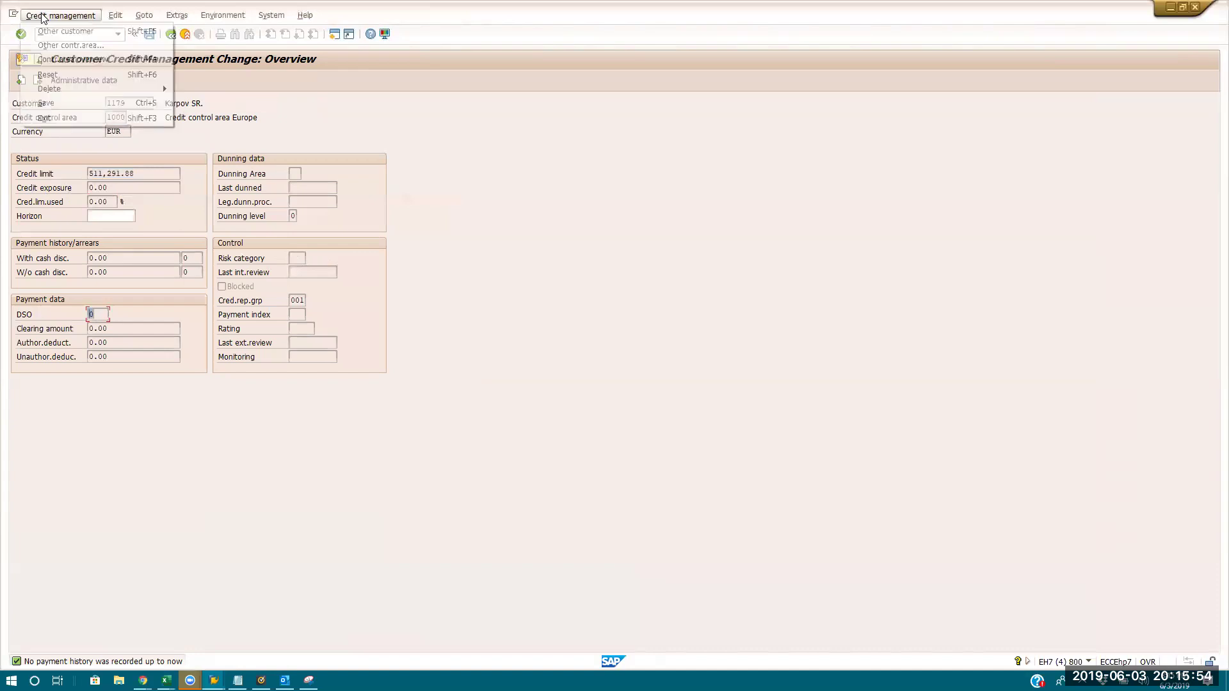
pyautogui.click(297, 107)
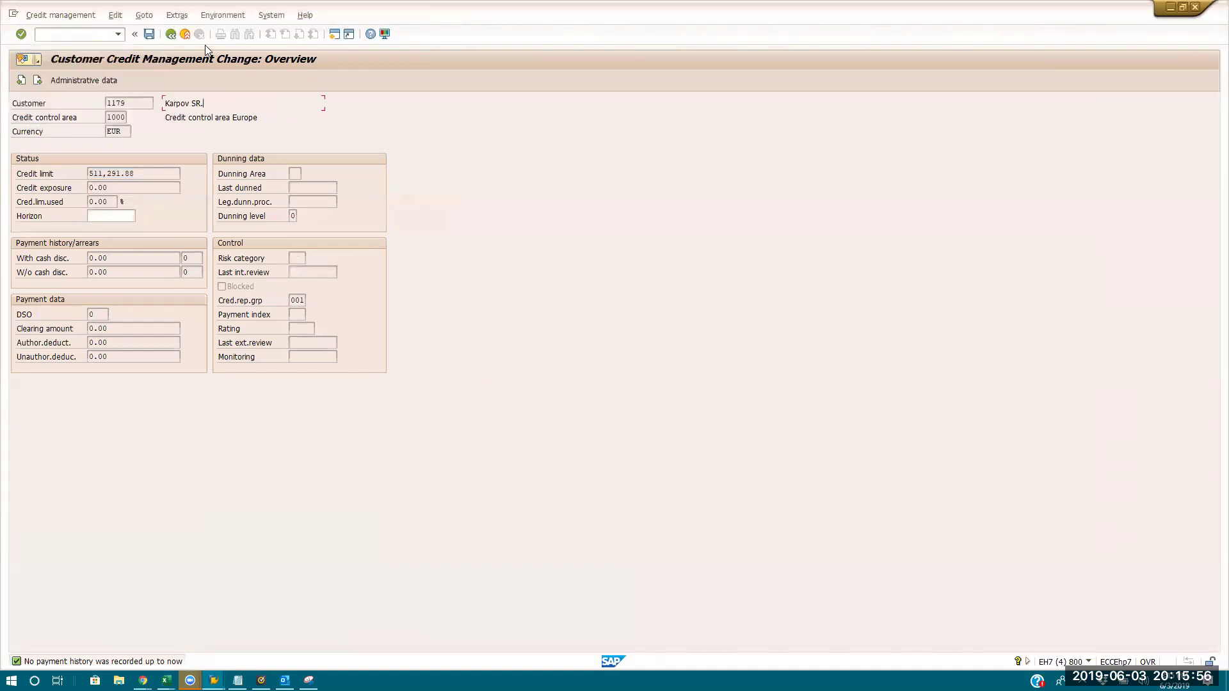
pyautogui.click(300, 258)
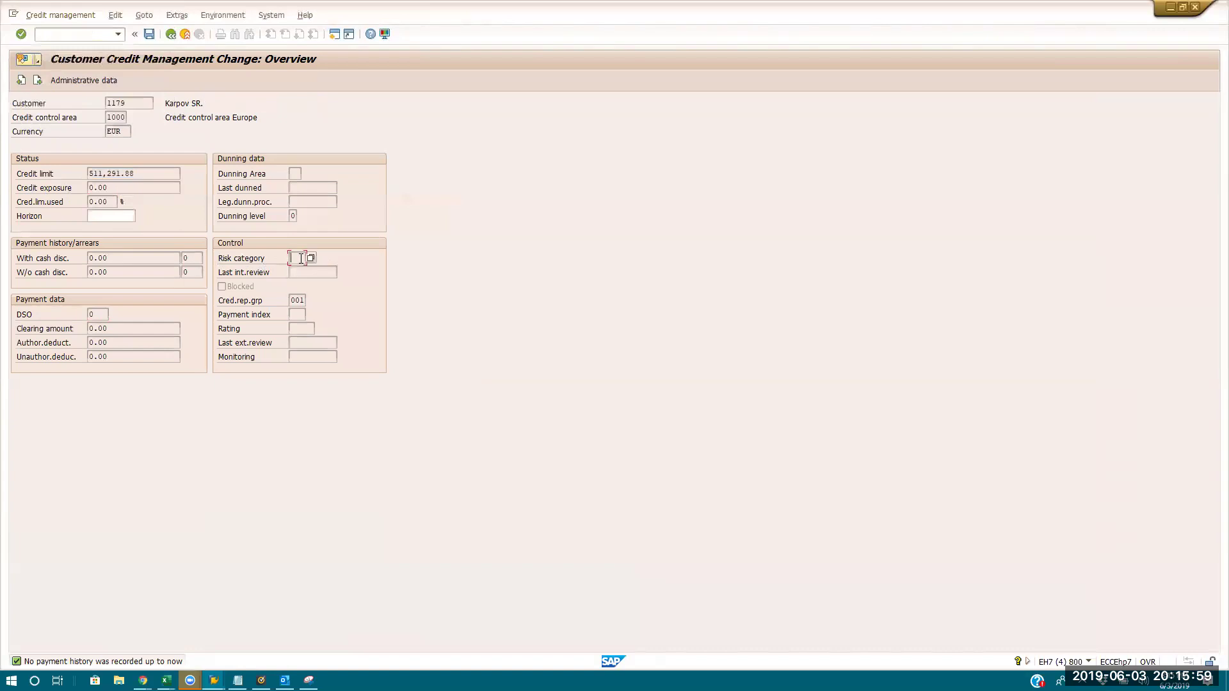
pyautogui.click(171, 35)
# - Check the risk categories in the KNKK entries and pick the number of the customer with risk category 100
pyautogui.hotkey('alt', 'Tab')
pyautogui.hotkey('alt', 'Tab')
pyautogui.hotkey('alt', 'Tab')
pyautogui.hotkey('alt', 'Tab')
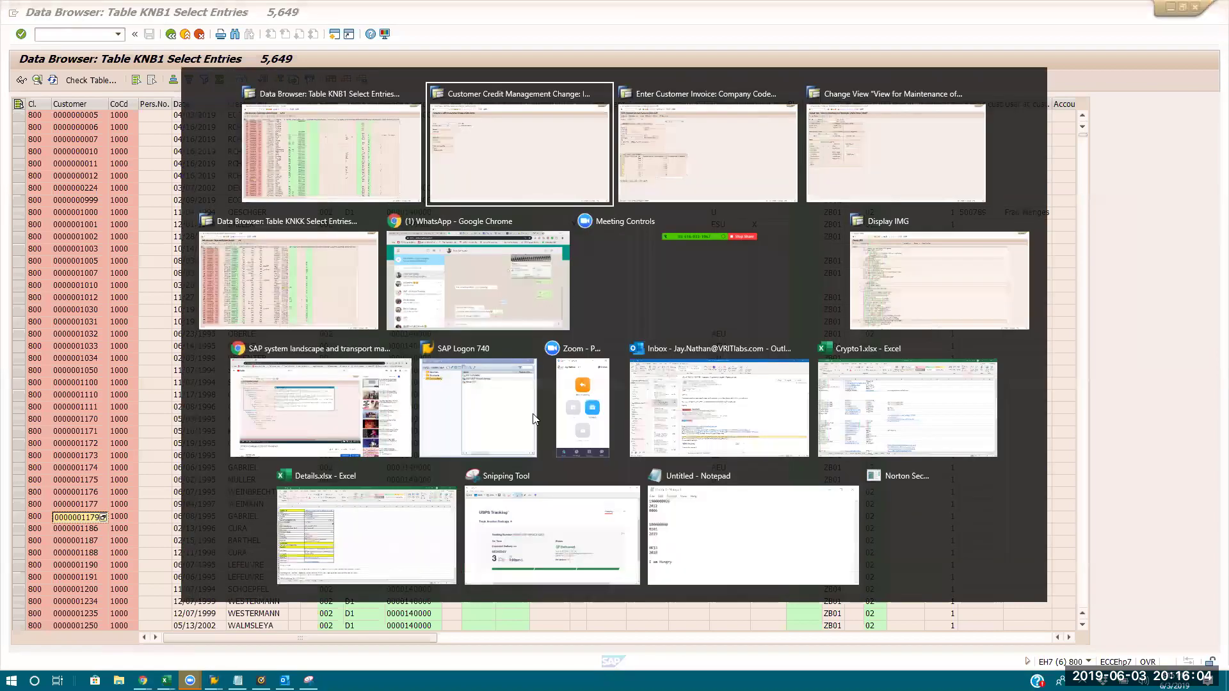
pyautogui.hotkey('alt', 'Tab')
pyautogui.press('Tab')
pyautogui.press('Tab')
pyautogui.press('Tab')
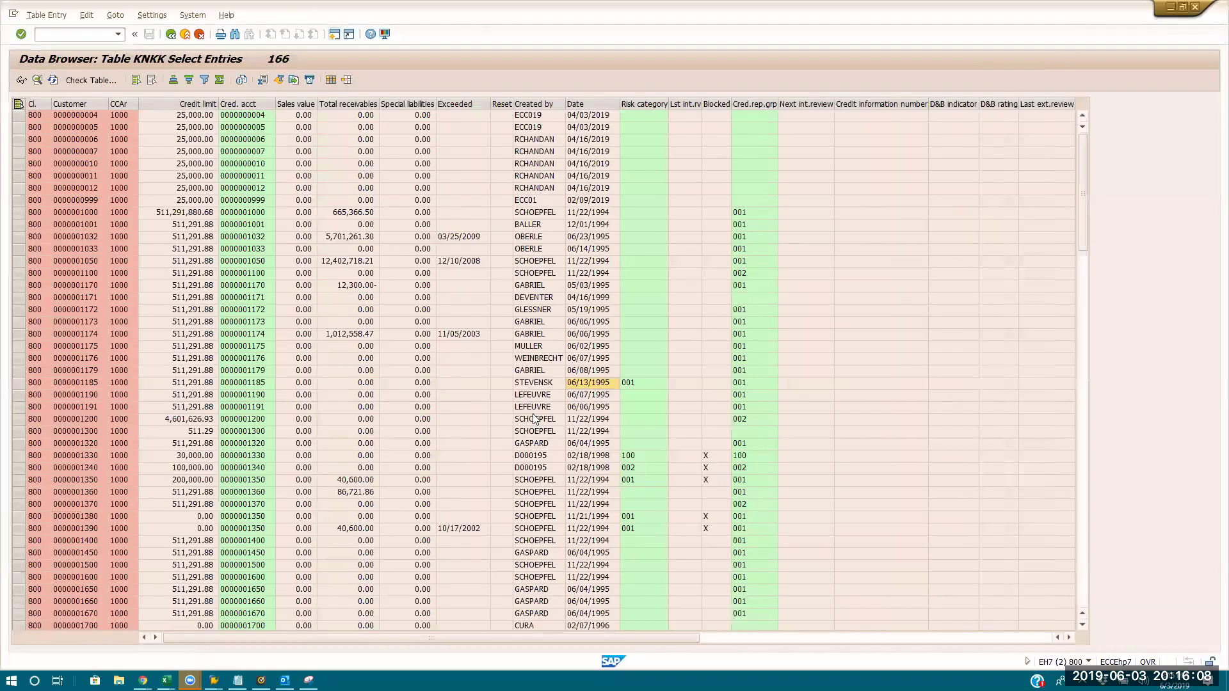
pyautogui.click(637, 383)
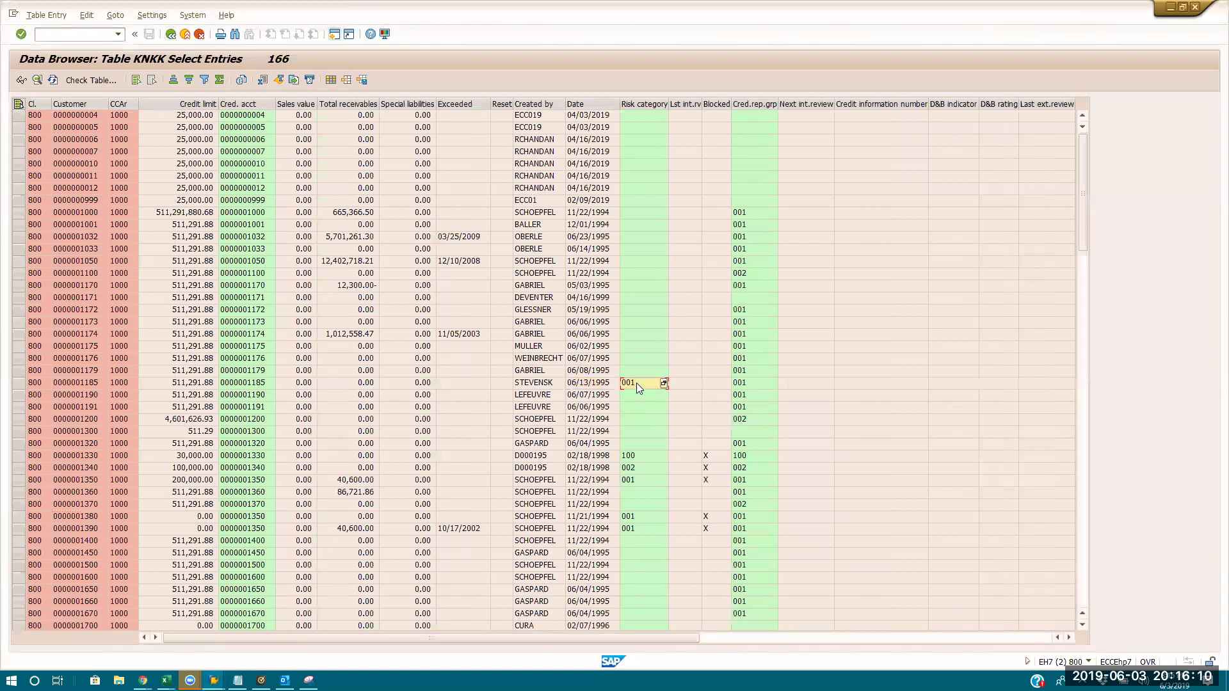
pyautogui.click(91, 384)
pyautogui.click(640, 374)
pyautogui.click(83, 456)
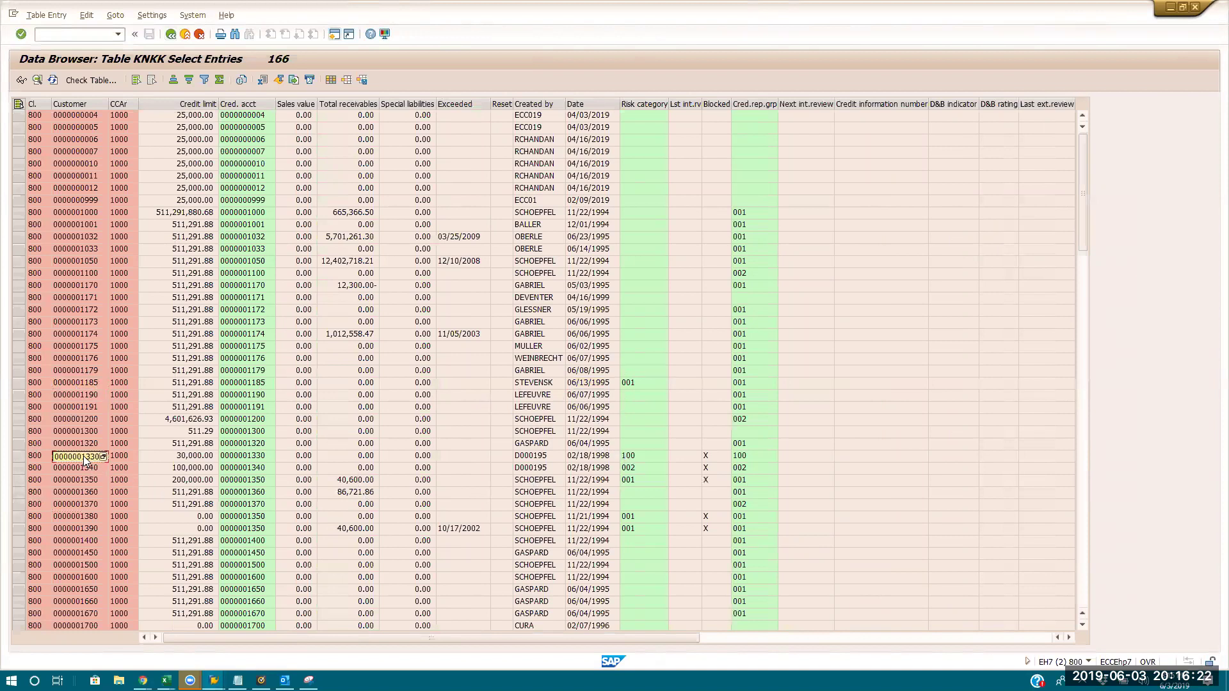
# - Open the credit management overview for the customer picked from KNKK
pyautogui.hotkey('alt', 'Tab')
pyautogui.moveTo(125, 135); pyautogui.dragTo(3, 94)
pyautogui.hotkey('ctrl', 'v')
pyautogui.press('Return')
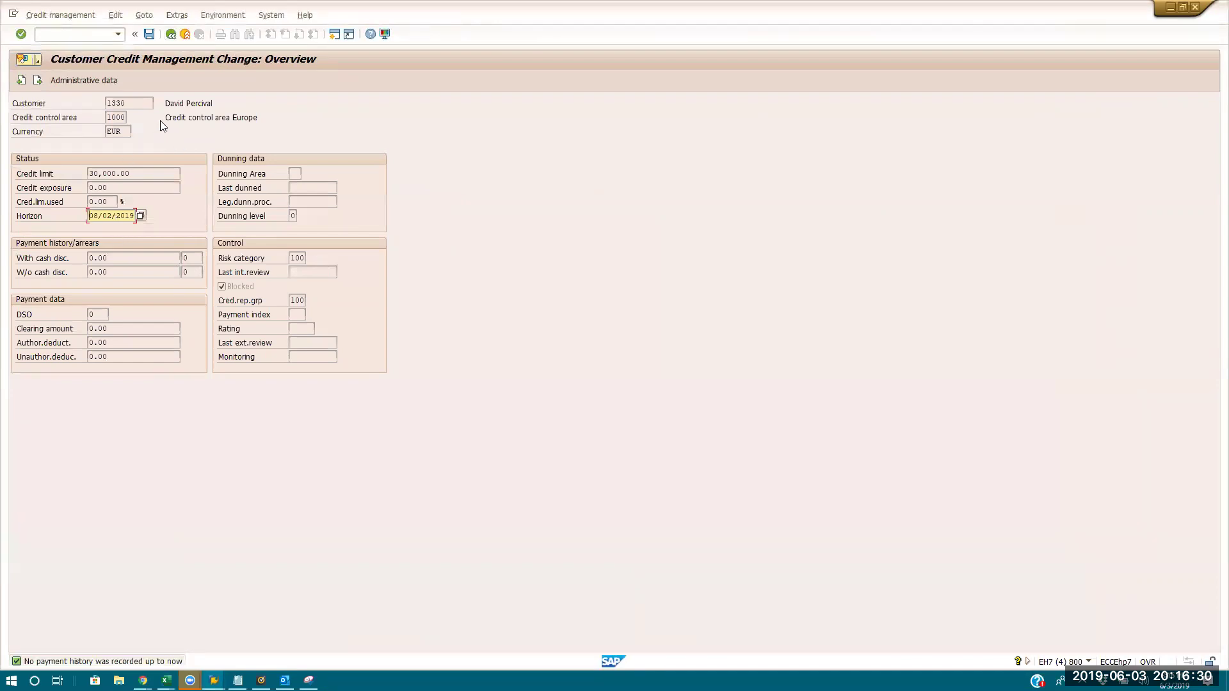
# - Copy the customer number from the credit overview and use it as the customer in the company code 1000 invoice
pyautogui.moveTo(151, 103); pyautogui.dragTo(6, 97)
pyautogui.hotkey('ctrl', 'c')
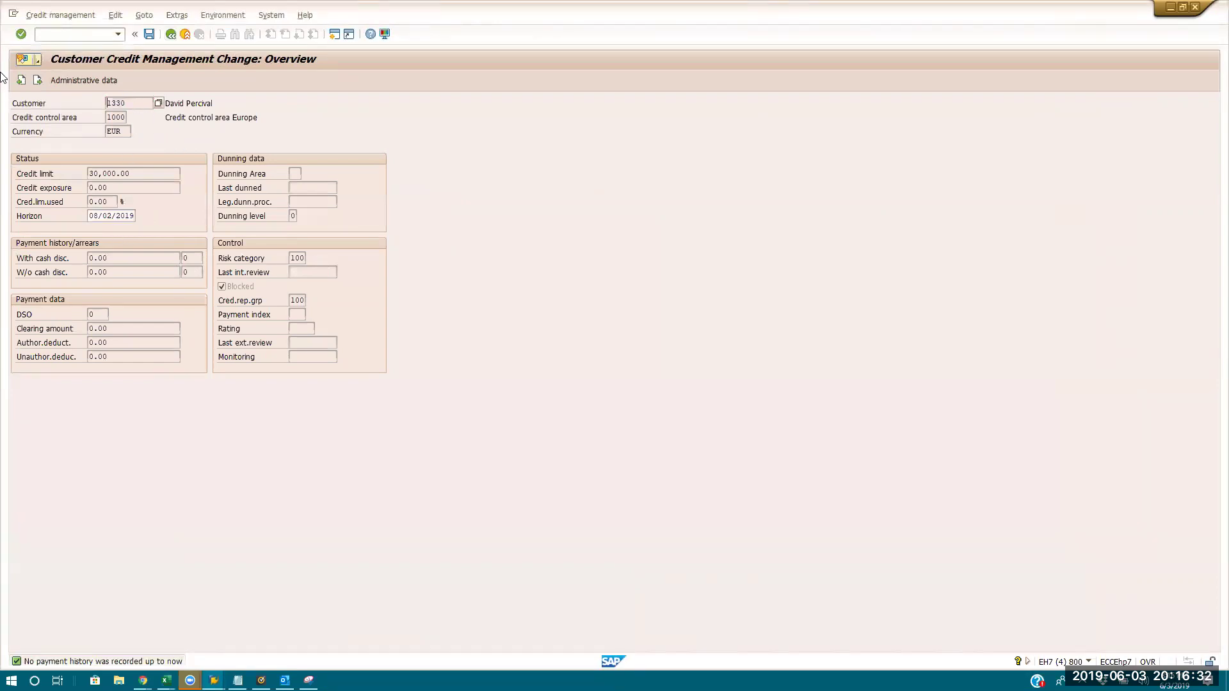
pyautogui.hotkey('alt', 'Tab')
pyautogui.hotkey('alt', 'Tab')
pyautogui.hotkey('alt', 'Tab')
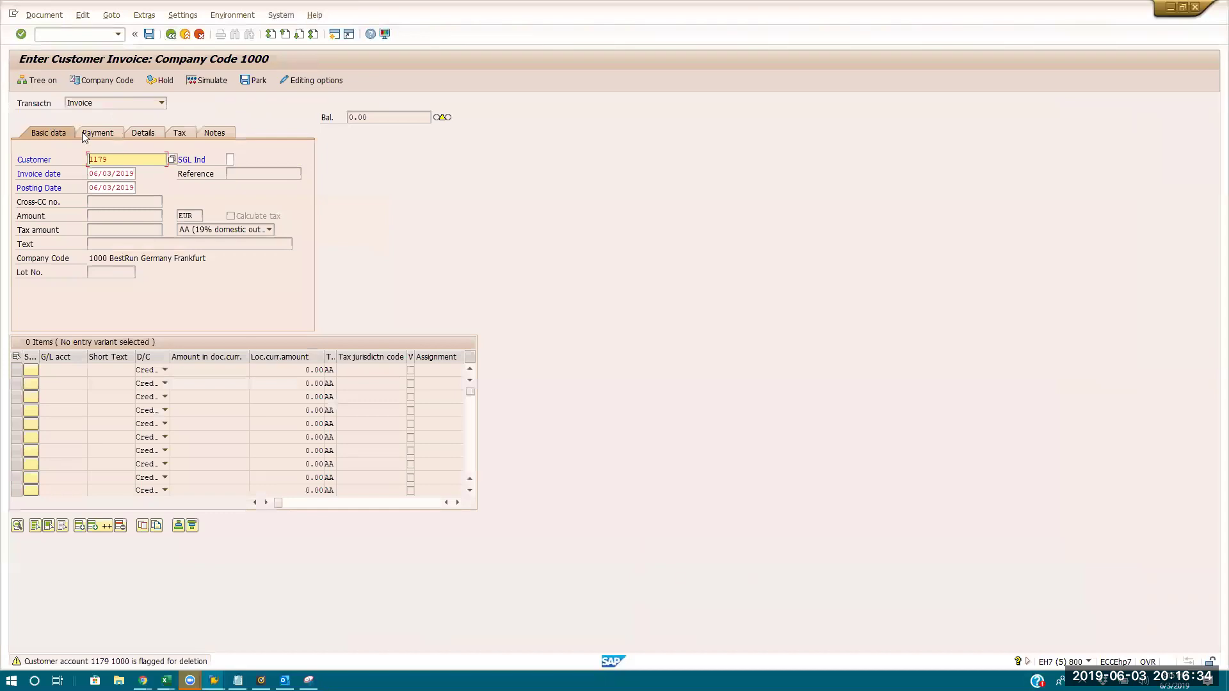
pyautogui.moveTo(123, 160); pyautogui.dragTo(2, 142)
pyautogui.hotkey('ctrl', 'v')
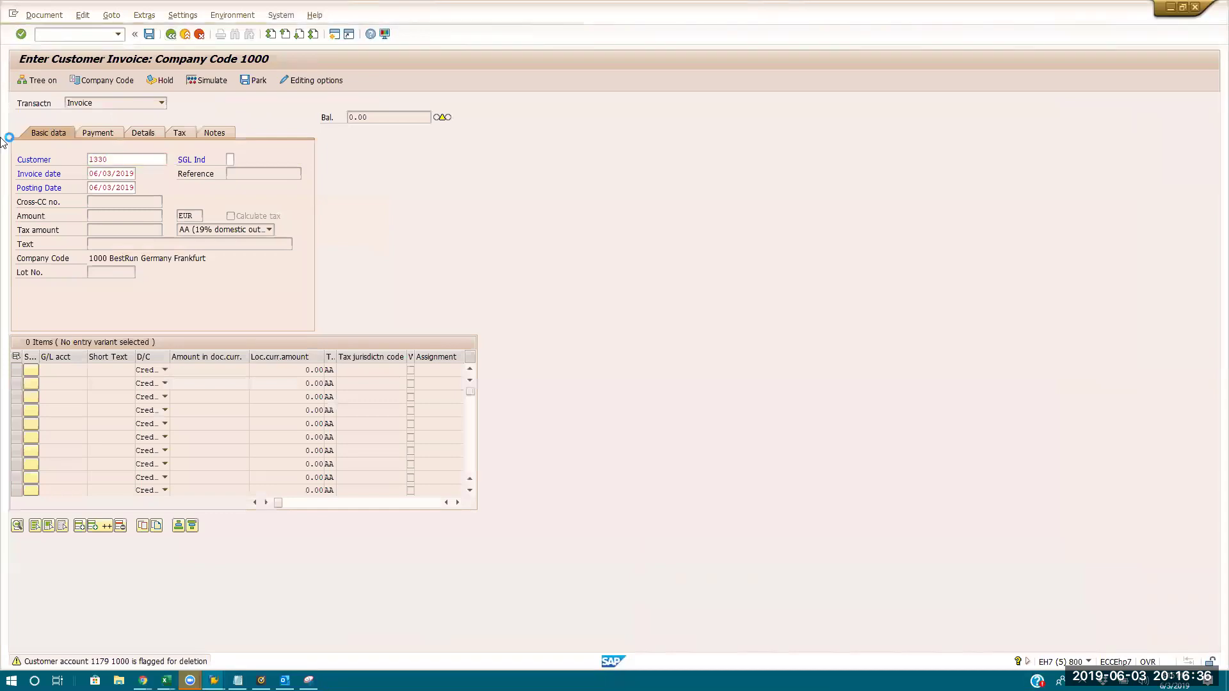
# - Confirm the customer on the invoice and enter an amount of 100000 EUR
pyautogui.press('Return')
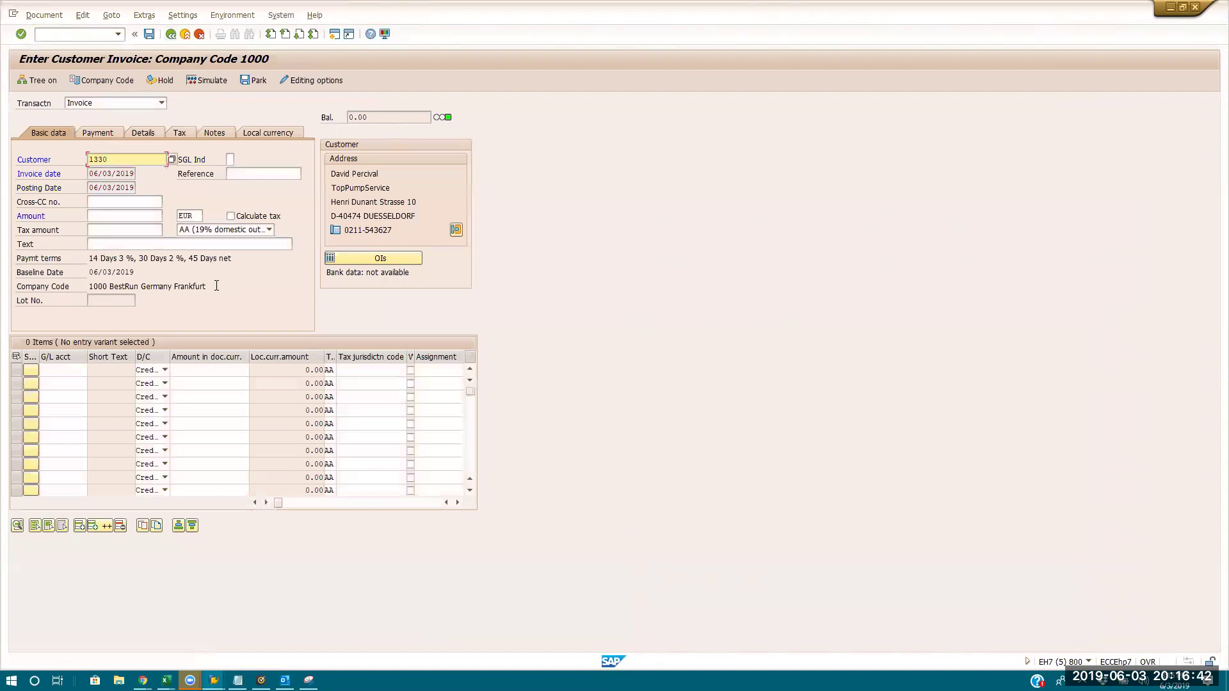
pyautogui.click(136, 219)
pyautogui.write('100000')
pyautogui.press('Return')
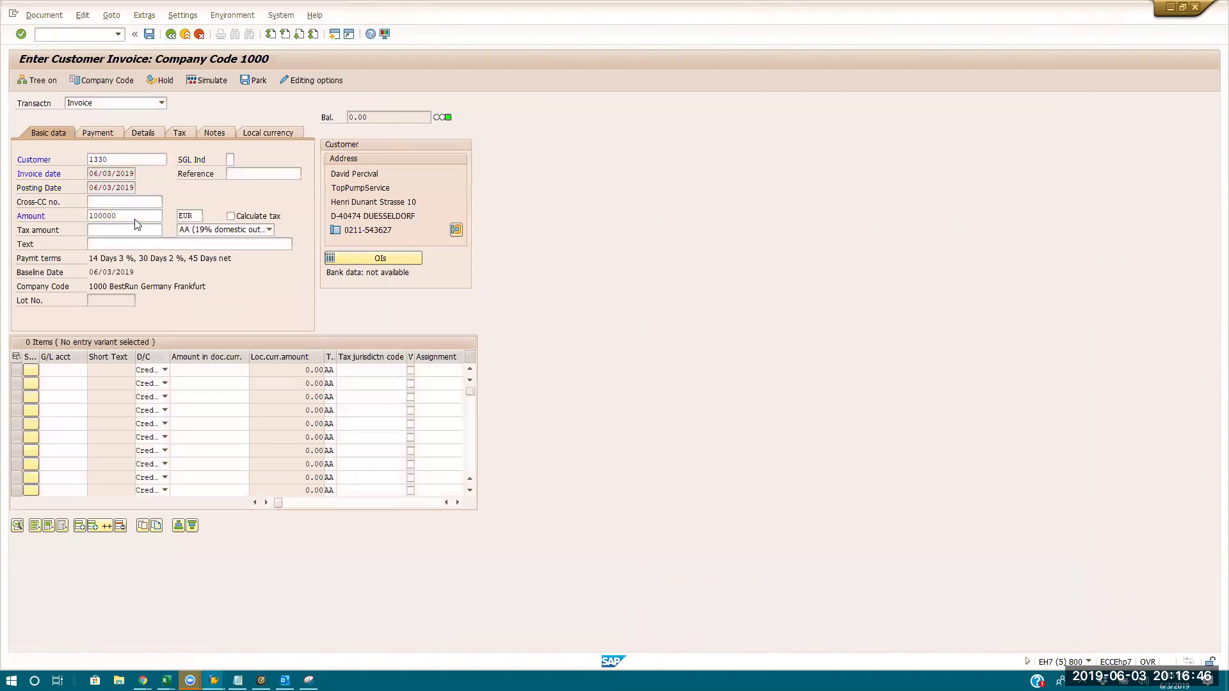
pyautogui.press('Return')
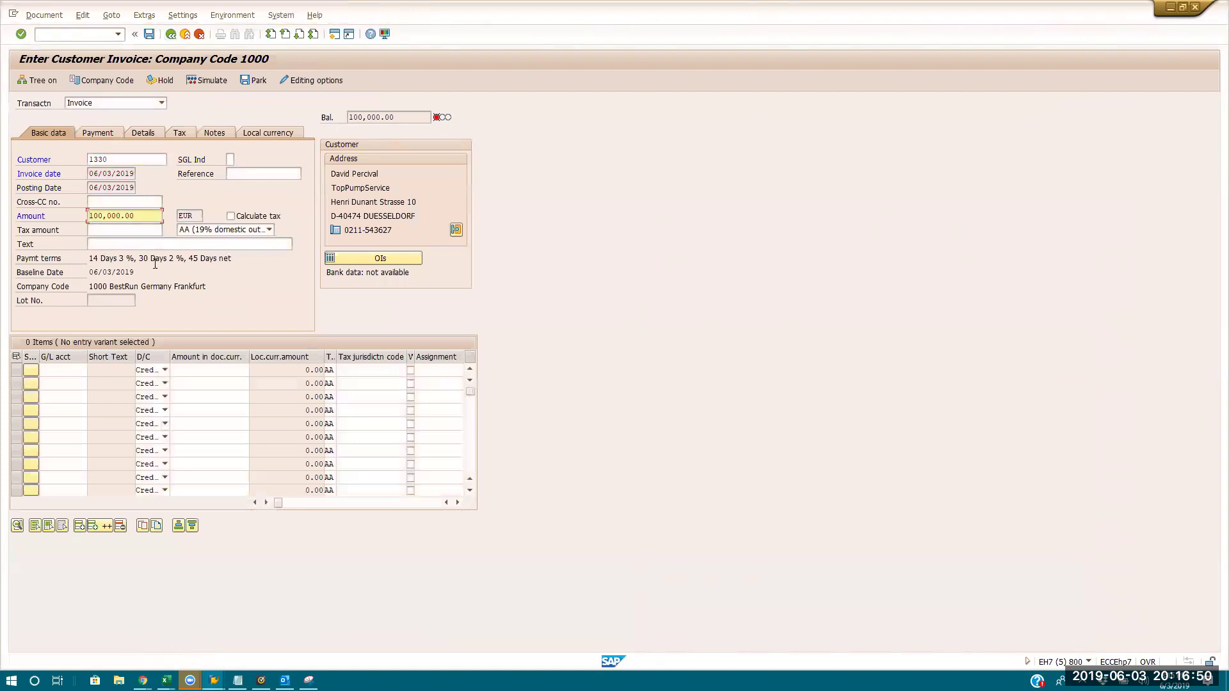
# - Raise the invoice amount to 200,000 EUR
pyautogui.doubleClick(146, 217)
pyautogui.write('90')
pyautogui.write('200,00')
pyautogui.write('0')
pyautogui.press('Return')
# - Restart transaction FB70 and enter the same customer, invoice date 06/03/2019 and amount 200000 to trigger the credit check
pyautogui.click(83, 36)
pyautogui.write('/nf')
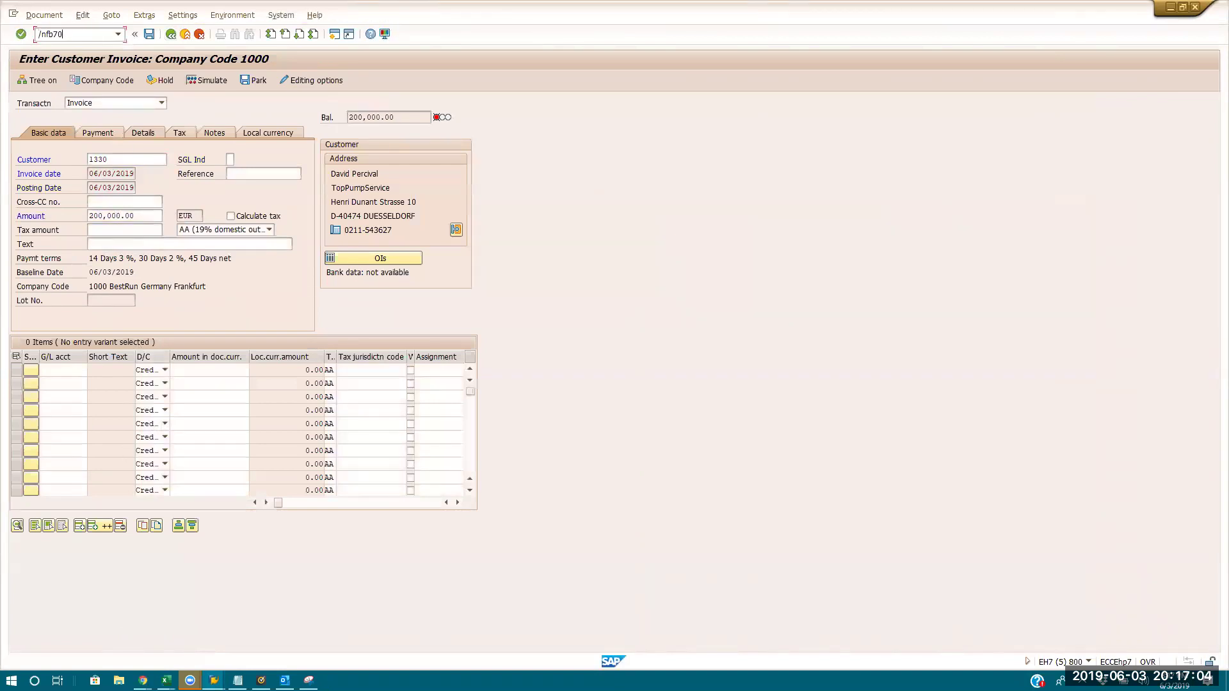
pyautogui.press('Return')
pyautogui.click(123, 165)
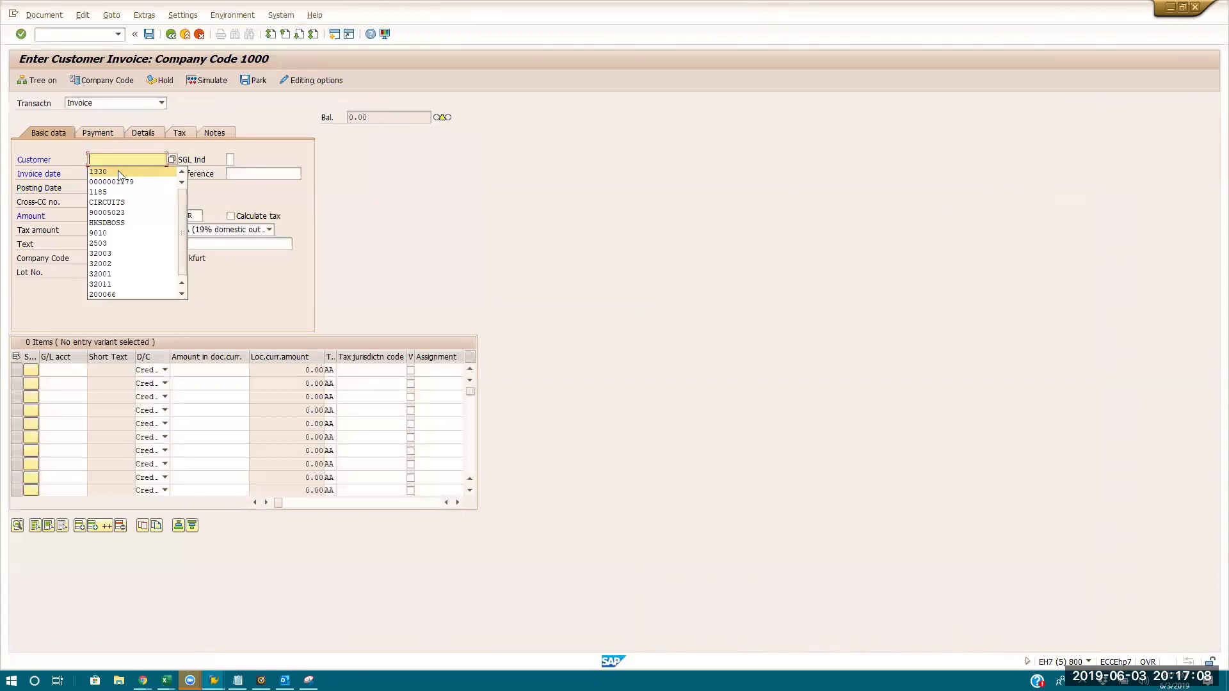
pyautogui.click(118, 171)
pyautogui.click(116, 174)
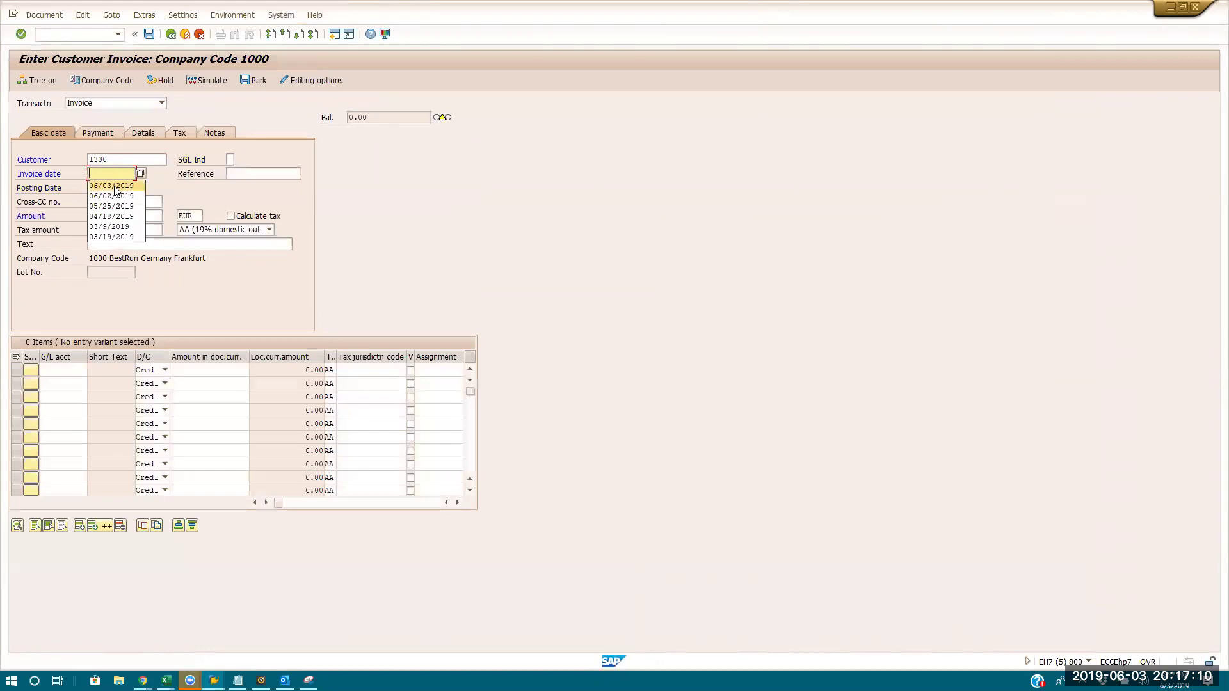
pyautogui.click(112, 185)
pyautogui.click(107, 217)
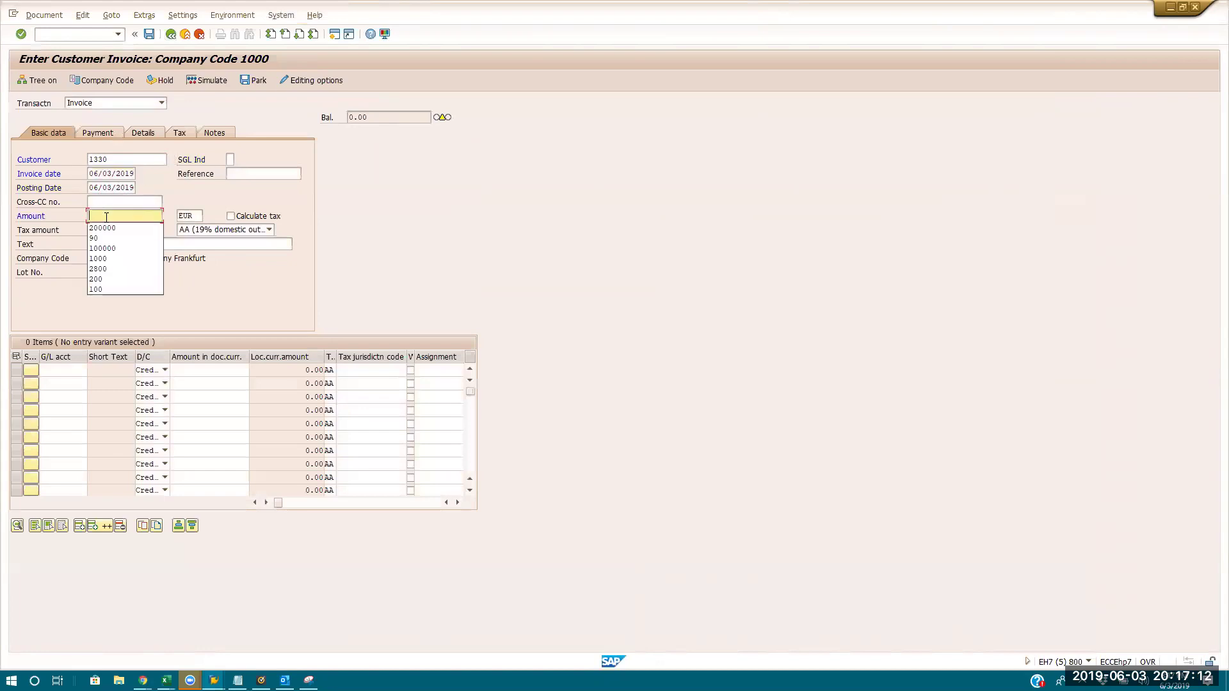
pyautogui.click(108, 226)
pyautogui.press('Return')
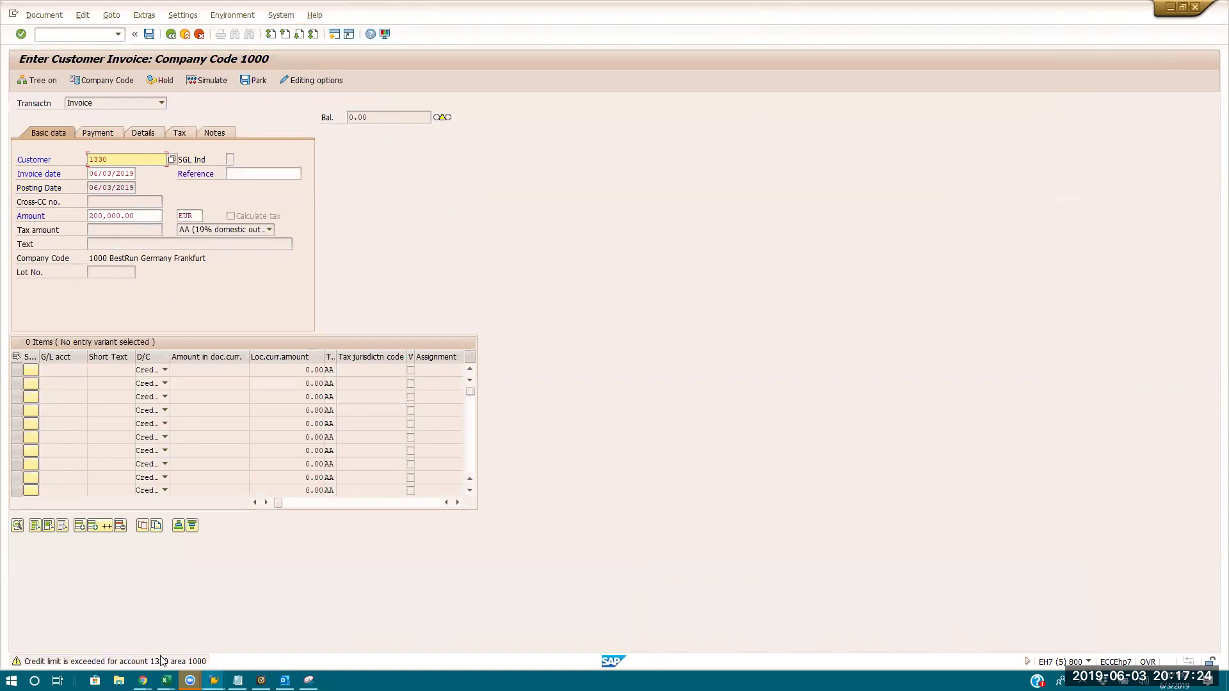
# - Read the credit message's details, and check the credit limit and the meaning of the risk category in the customer's credit overview
pyautogui.press('Return')
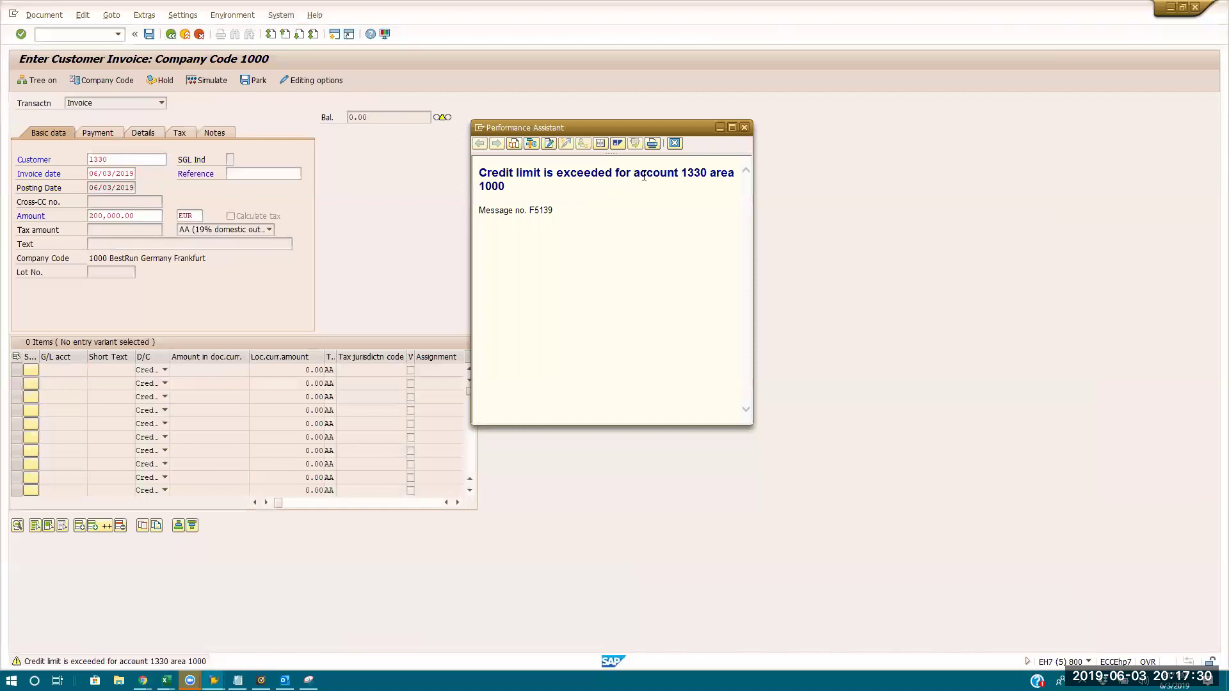
pyautogui.click(674, 143)
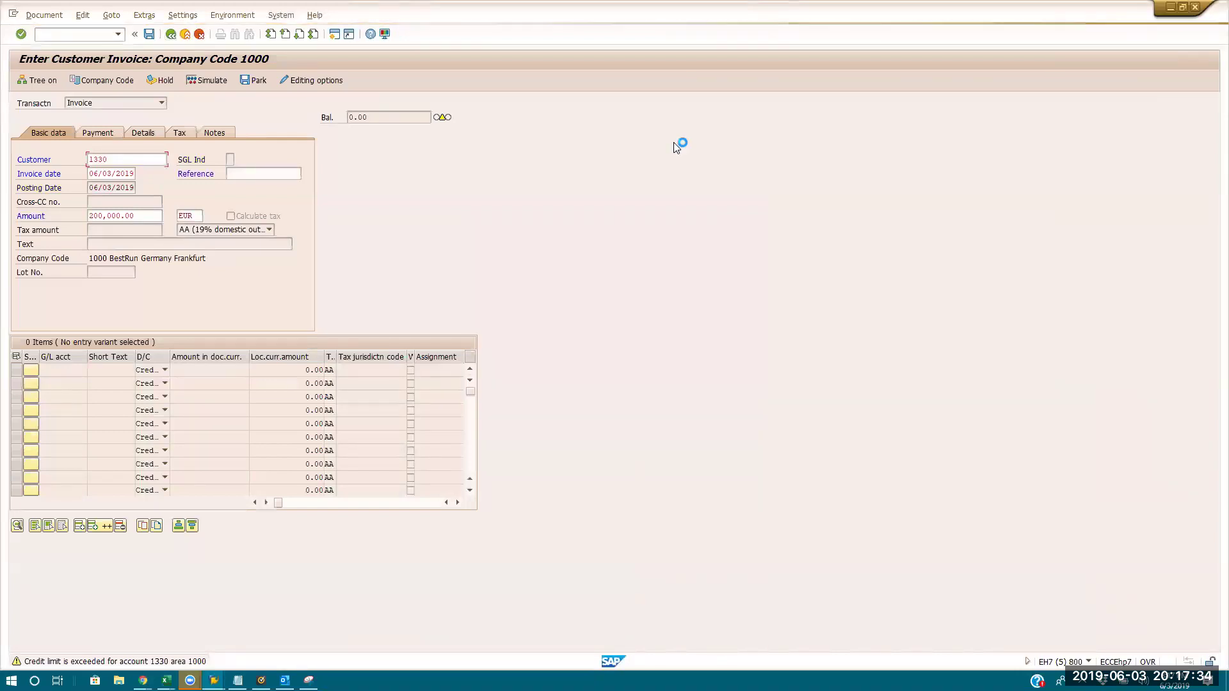
pyautogui.hotkey('alt', 'Tab')
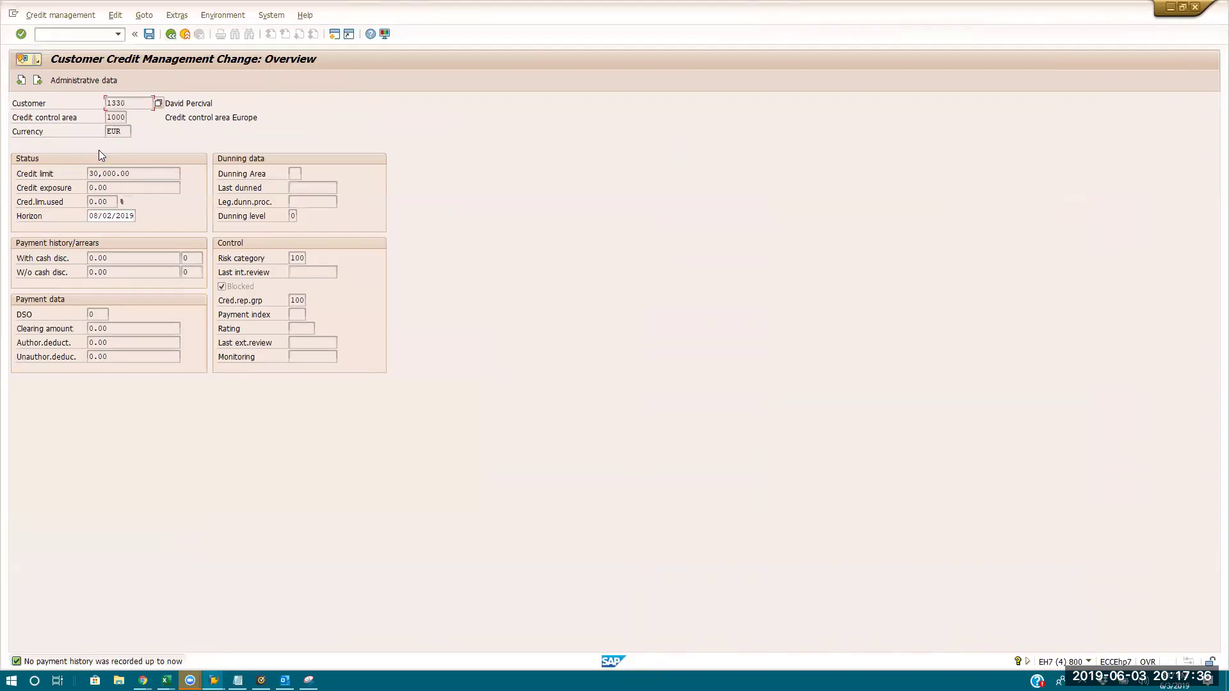
pyautogui.moveTo(136, 169); pyautogui.dragTo(2, 192)
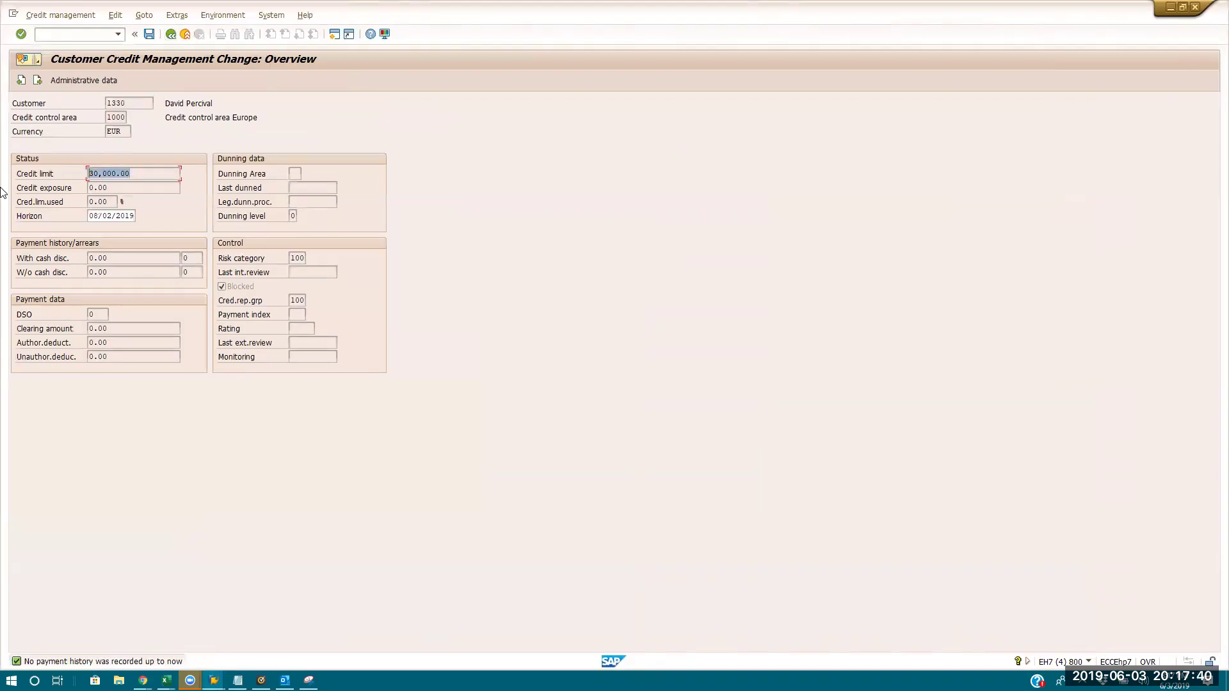
pyautogui.click(294, 258)
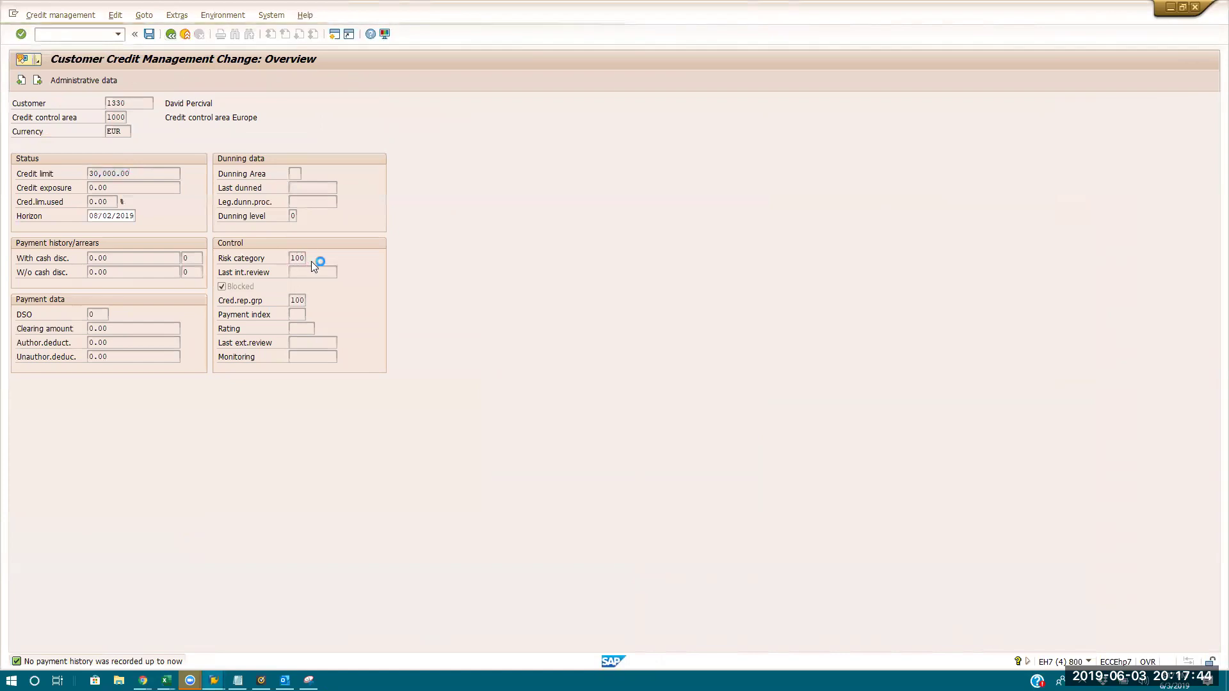
pyautogui.click(311, 260)
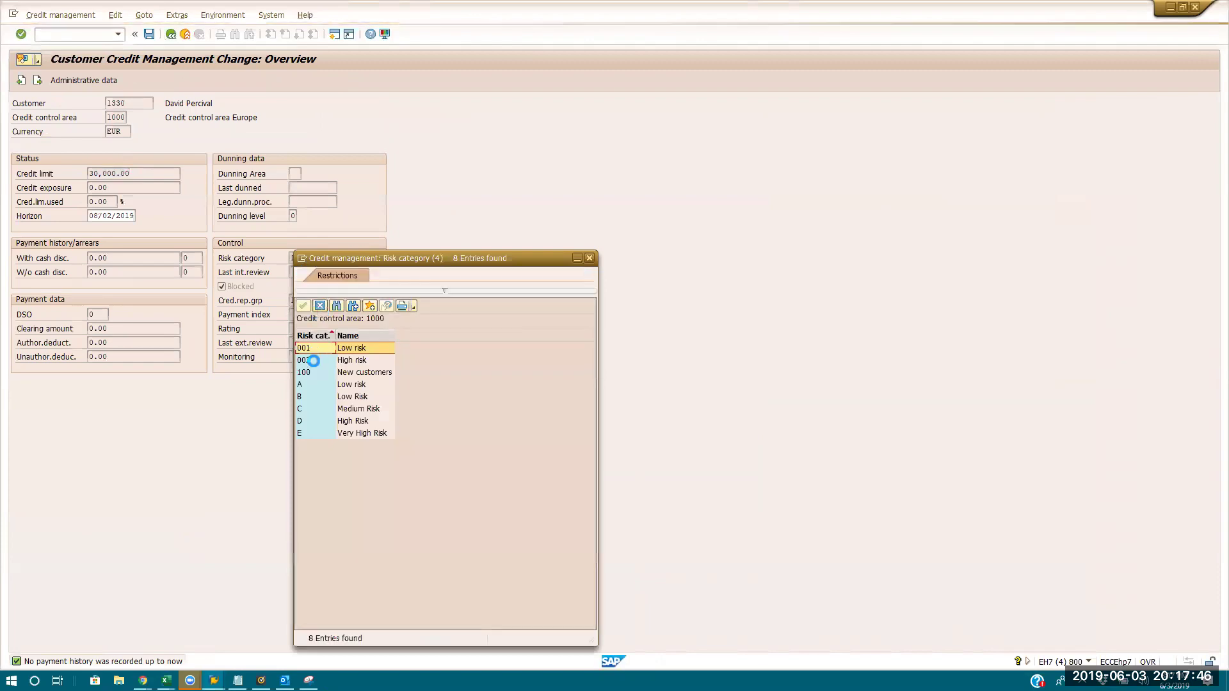
pyautogui.click(354, 373)
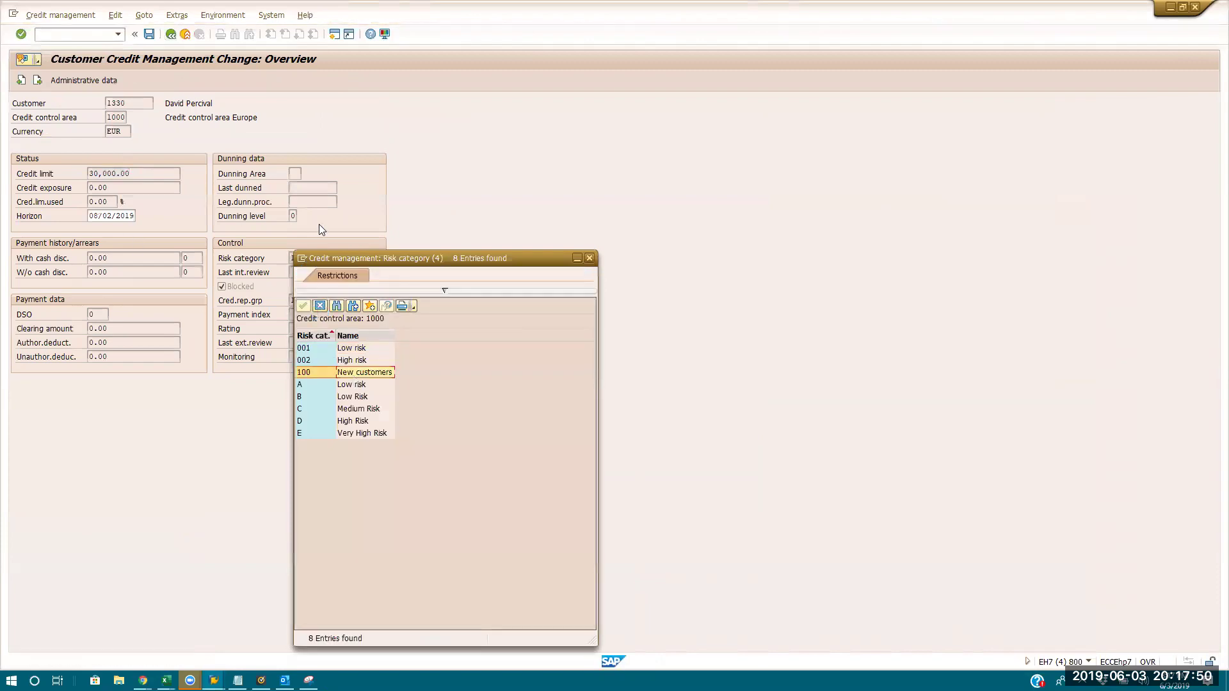
pyautogui.press('Return')
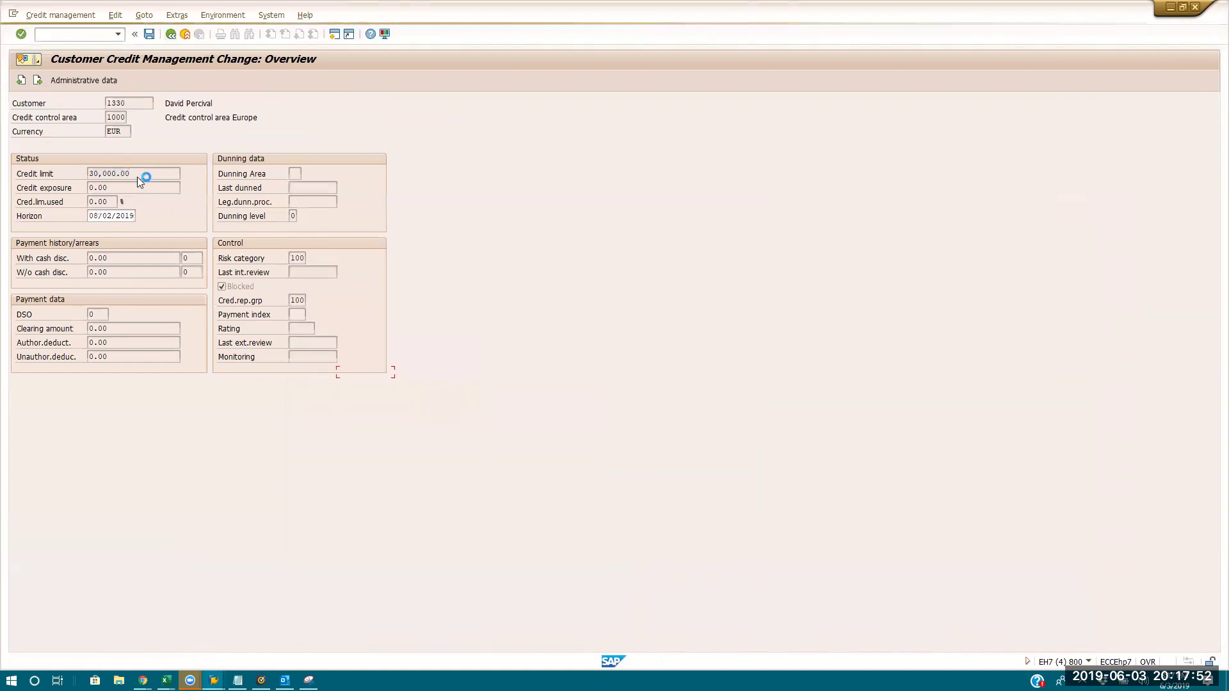
pyautogui.moveTo(135, 172); pyautogui.dragTo(2, 189)
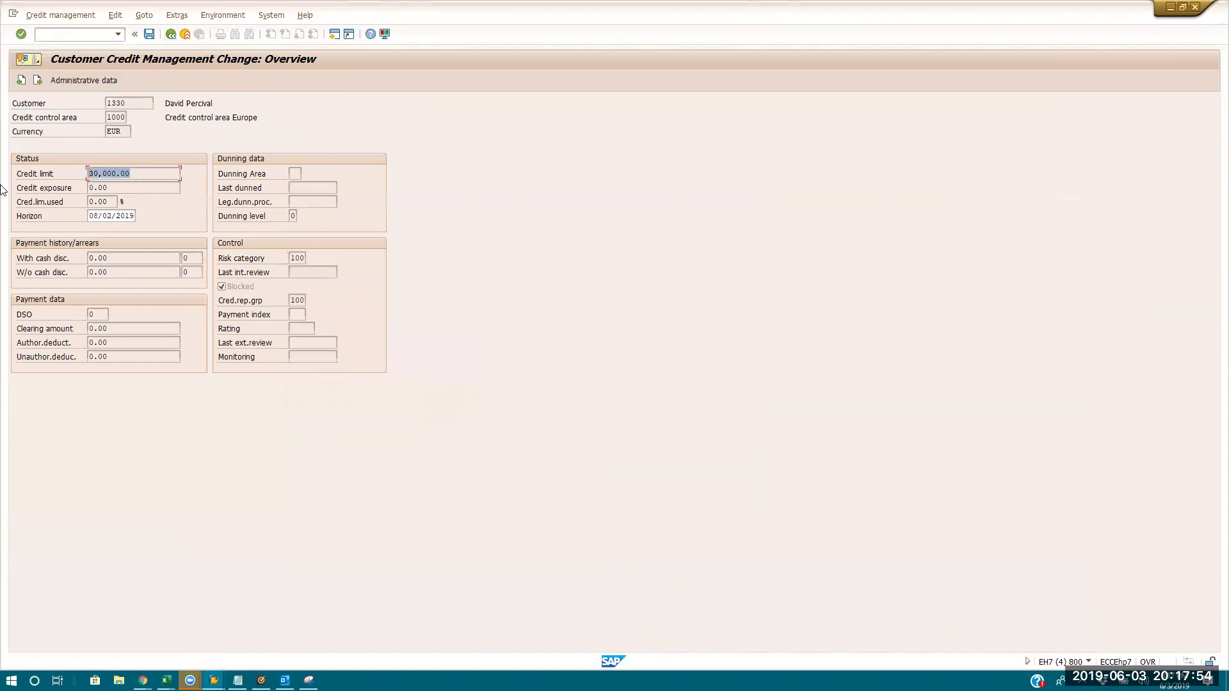
# - Return to the automatic credit control maintenance and open the Orders: New customer entry for area 1000, risk category 100, credit group 01
pyautogui.hotkey('alt', 'Tab')
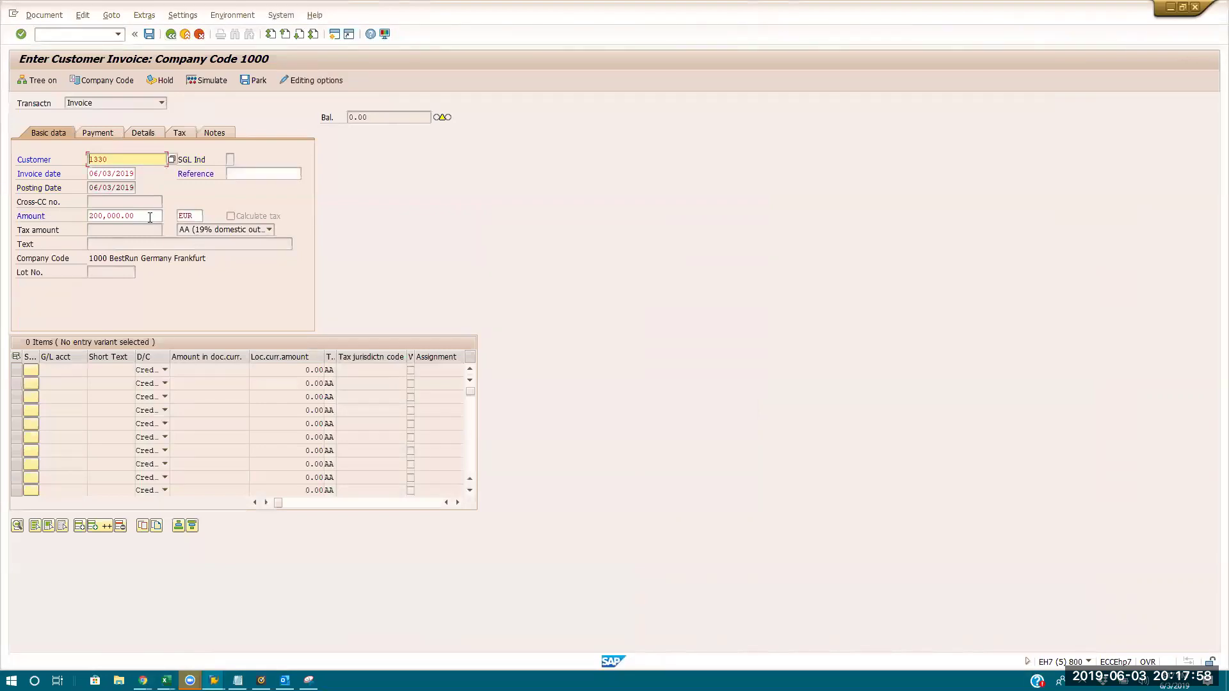
pyautogui.click(67, 34)
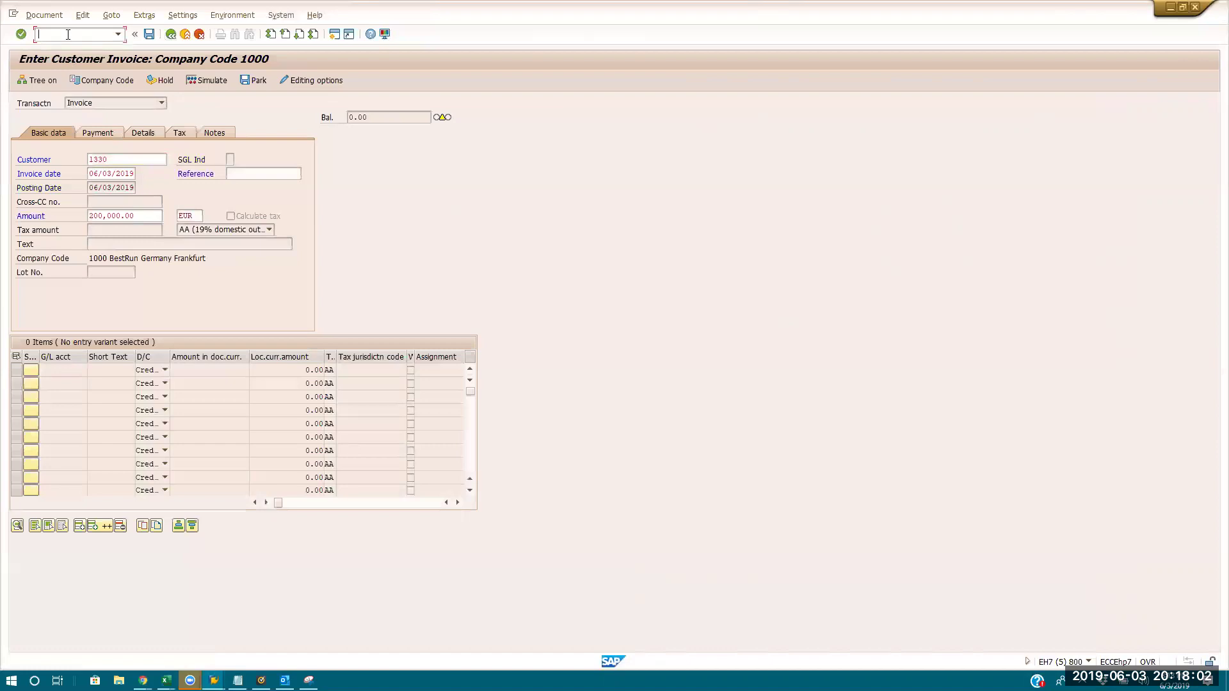
pyautogui.hotkey('alt', 'Tab')
pyautogui.hotkey('alt', 'Tab')
pyautogui.hotkey('alt', 'Tab')
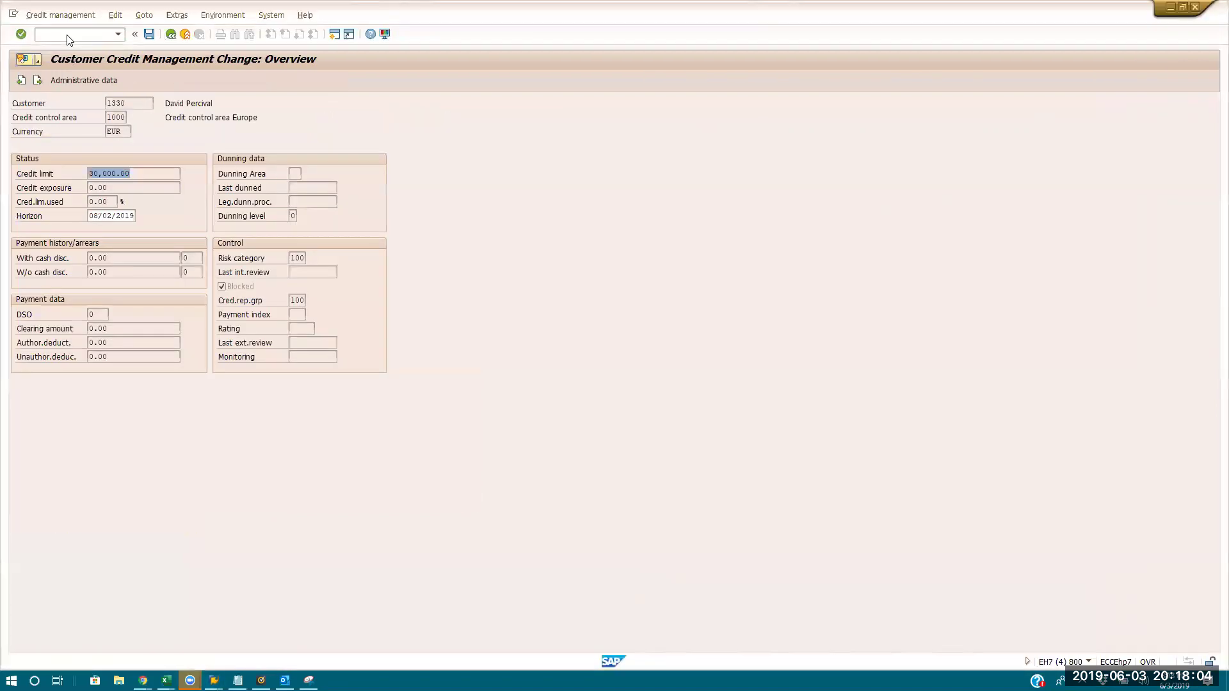
pyautogui.hotkey('alt', 'Tab')
pyautogui.hotkey('alt', 'Tab')
pyautogui.hotkey('alt', 'Tab')
pyautogui.hotkey('alt', 'Tab')
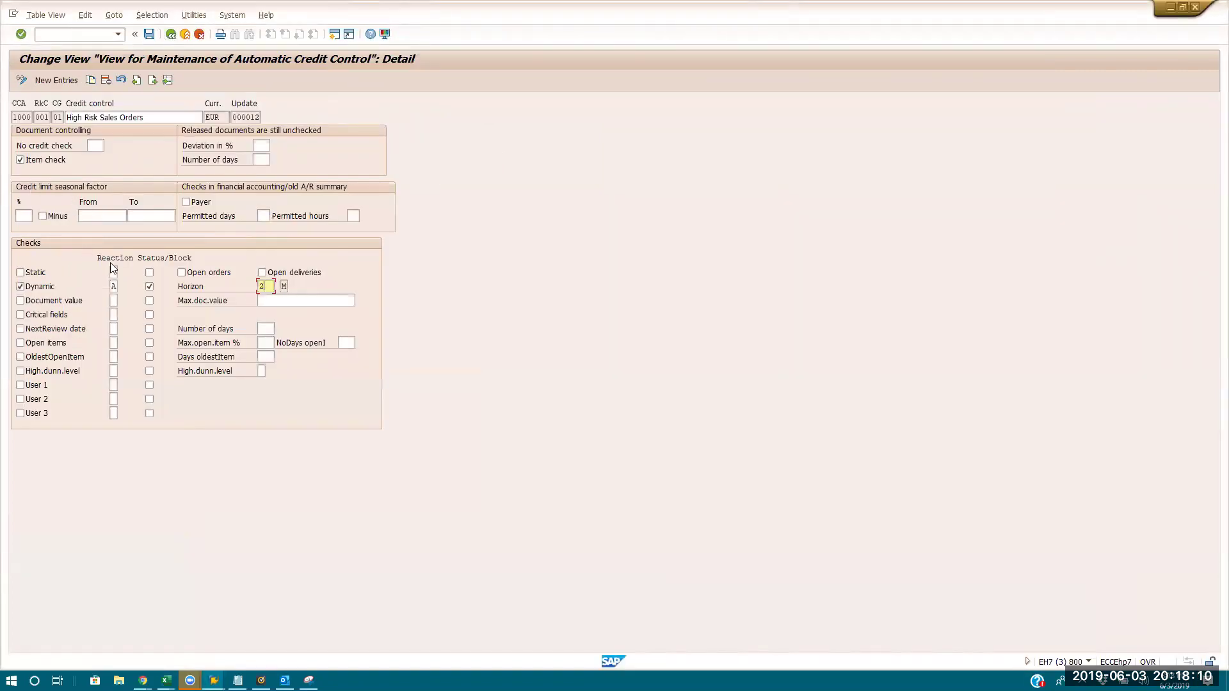
pyautogui.click(113, 286)
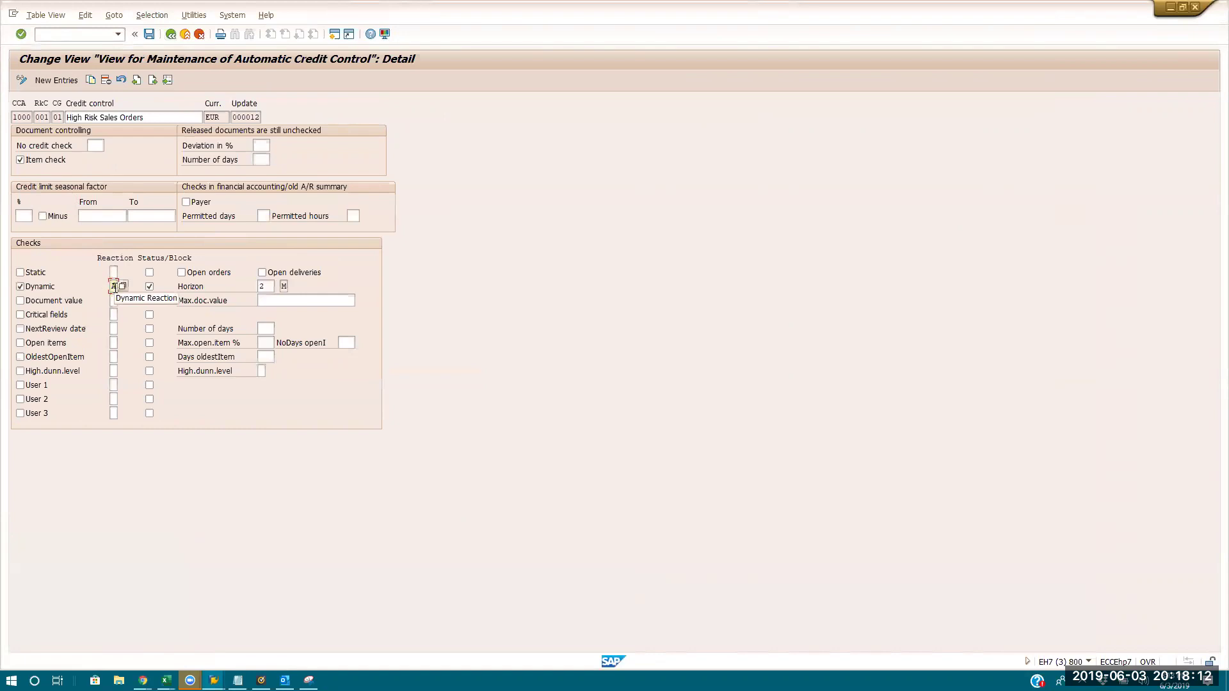
pyautogui.click(172, 35)
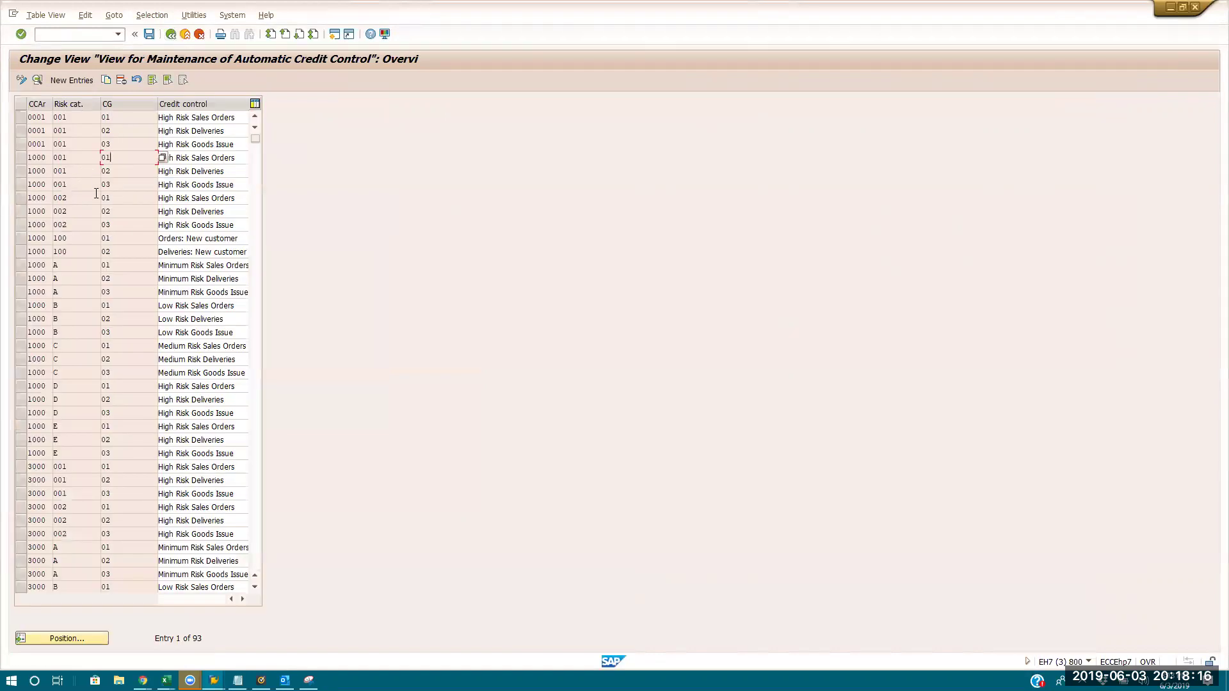
pyautogui.click(81, 238)
pyautogui.doubleClick(133, 240)
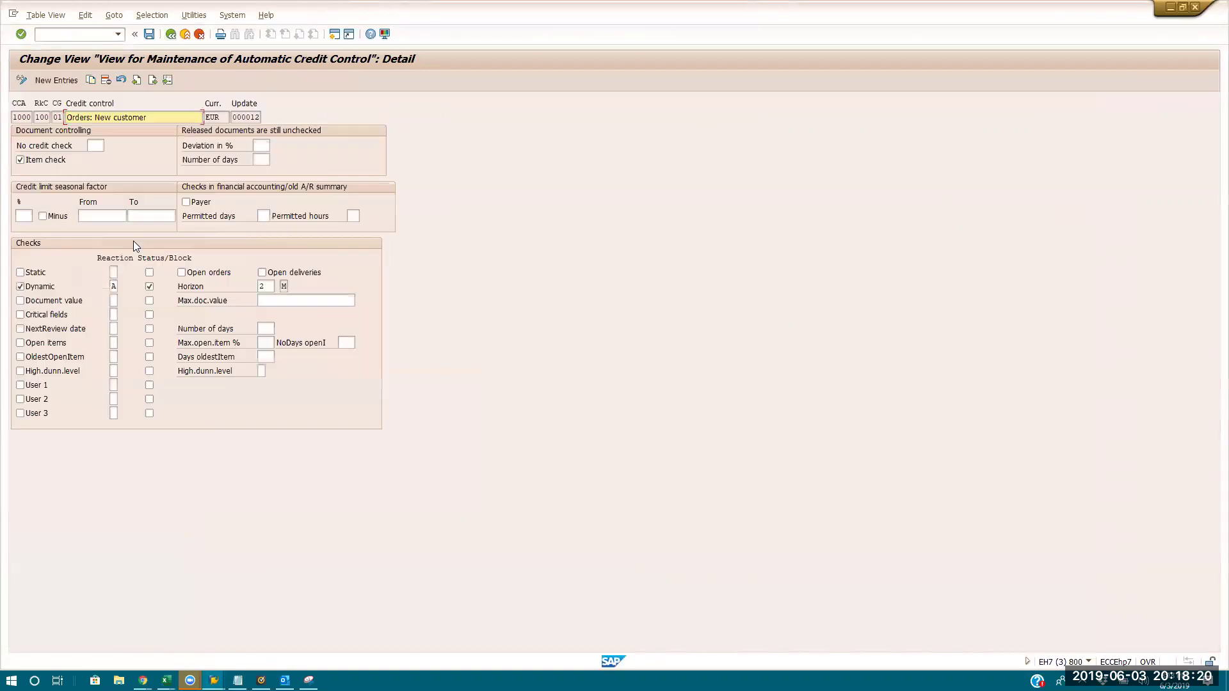
# - Set the Dynamic check's reaction to B (Error message), save the entry, leave the maintenance view and return to the customer invoice
pyautogui.click(119, 287)
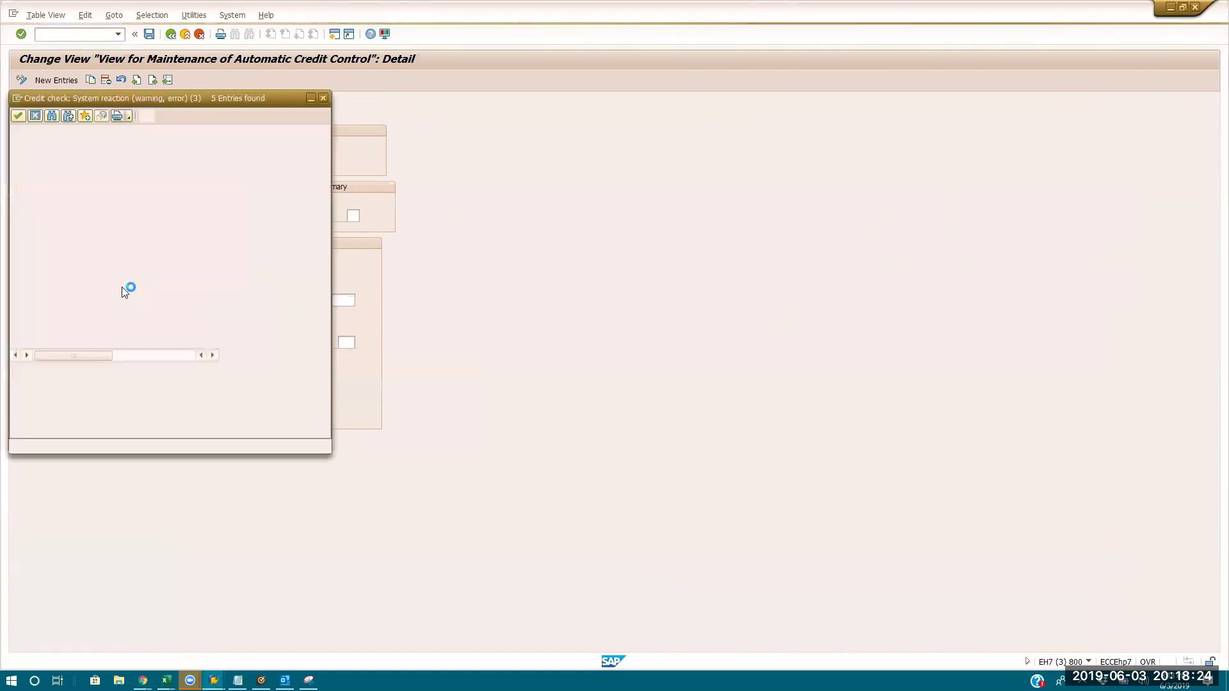
pyautogui.doubleClick(92, 166)
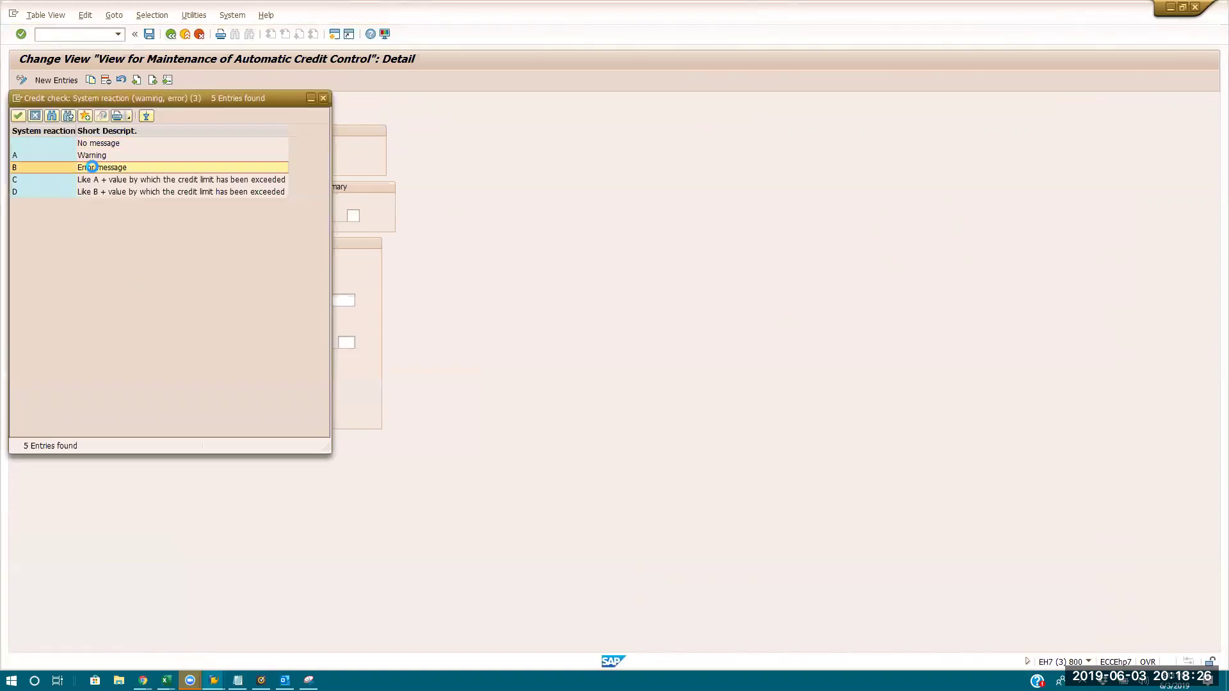
pyautogui.click(150, 34)
pyautogui.click(190, 213)
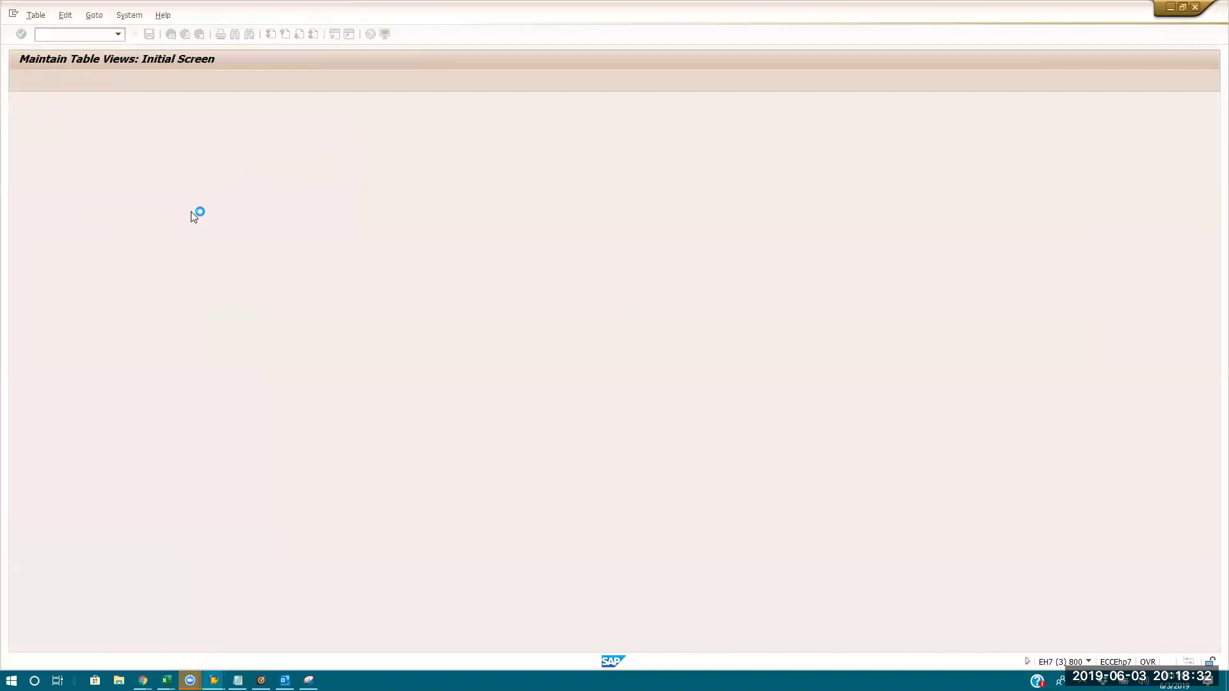
pyautogui.click(171, 35)
pyautogui.click(171, 35)
pyautogui.hotkey('alt', 'Tab')
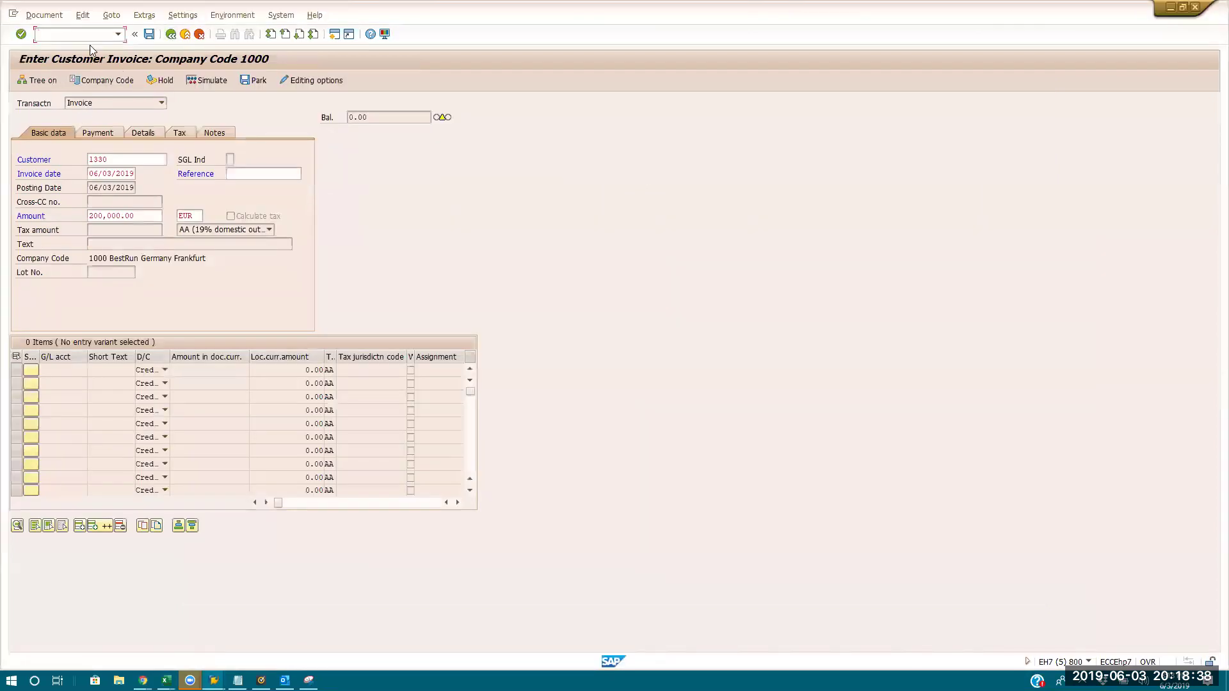
# - Restart the FB70 invoice with the same customer, date 06/03/2019 and amount 200000, and check how the system reacts to the credit limit
pyautogui.write('/nfb70')
pyautogui.press('Return')
pyautogui.press('BackSpace')
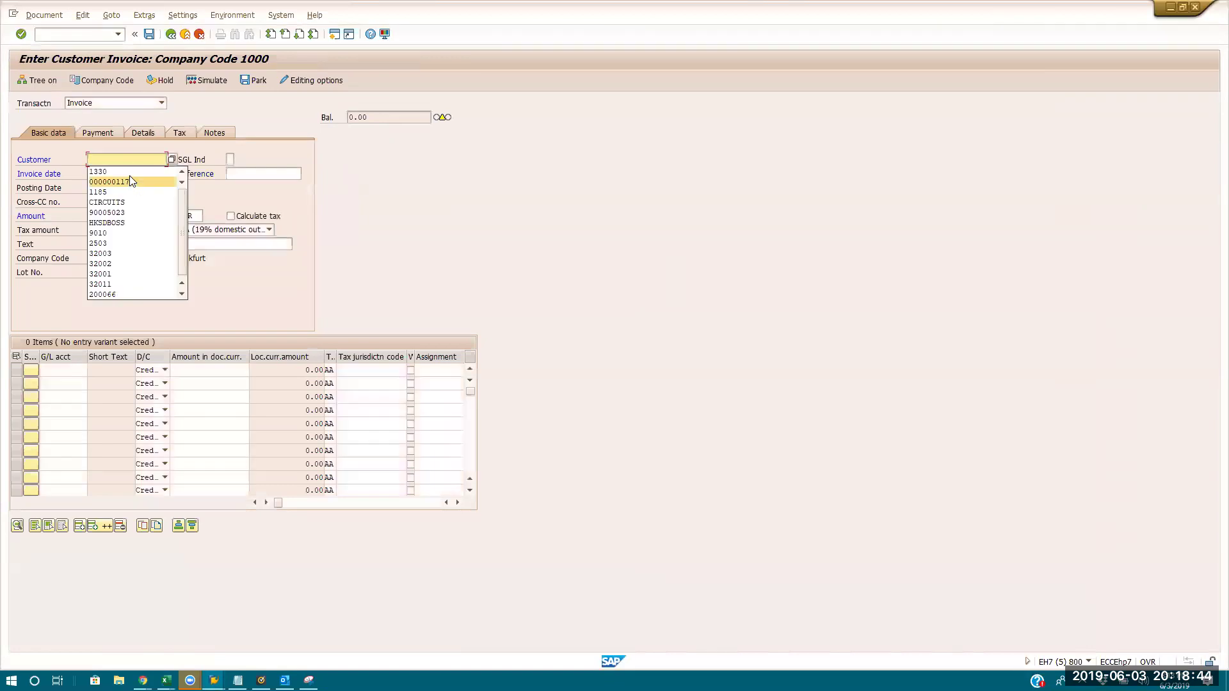
pyautogui.click(129, 173)
pyautogui.press('BackSpace')
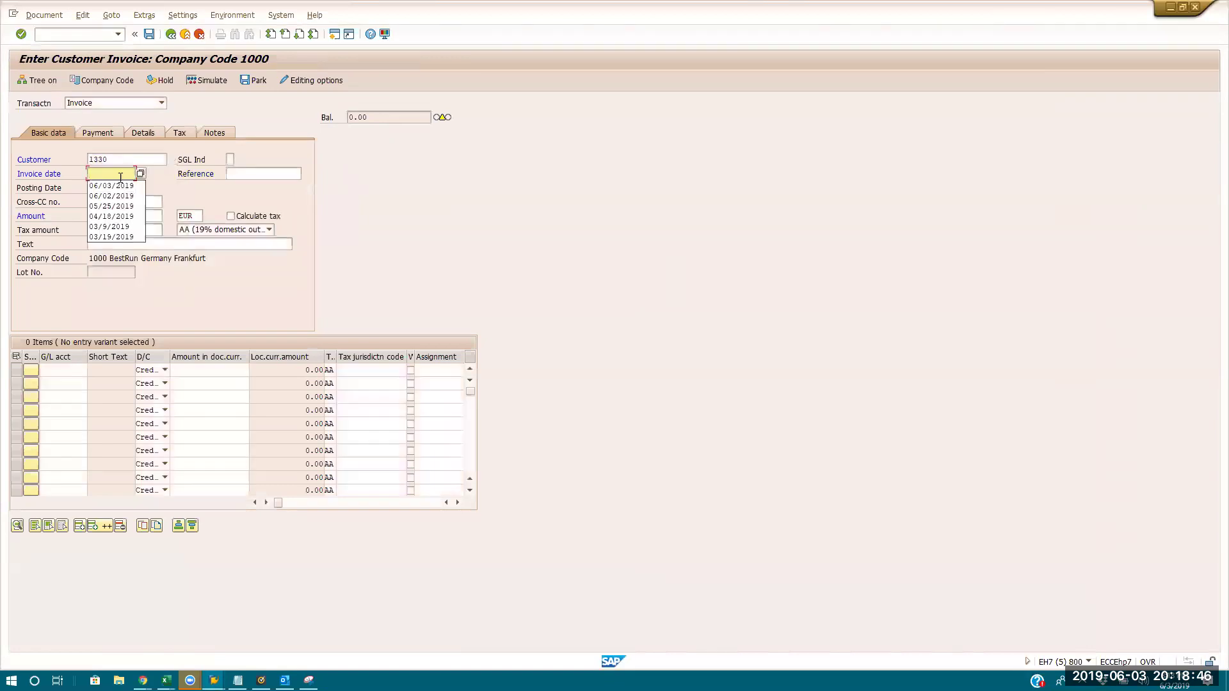
pyautogui.click(118, 185)
pyautogui.click(64, 371)
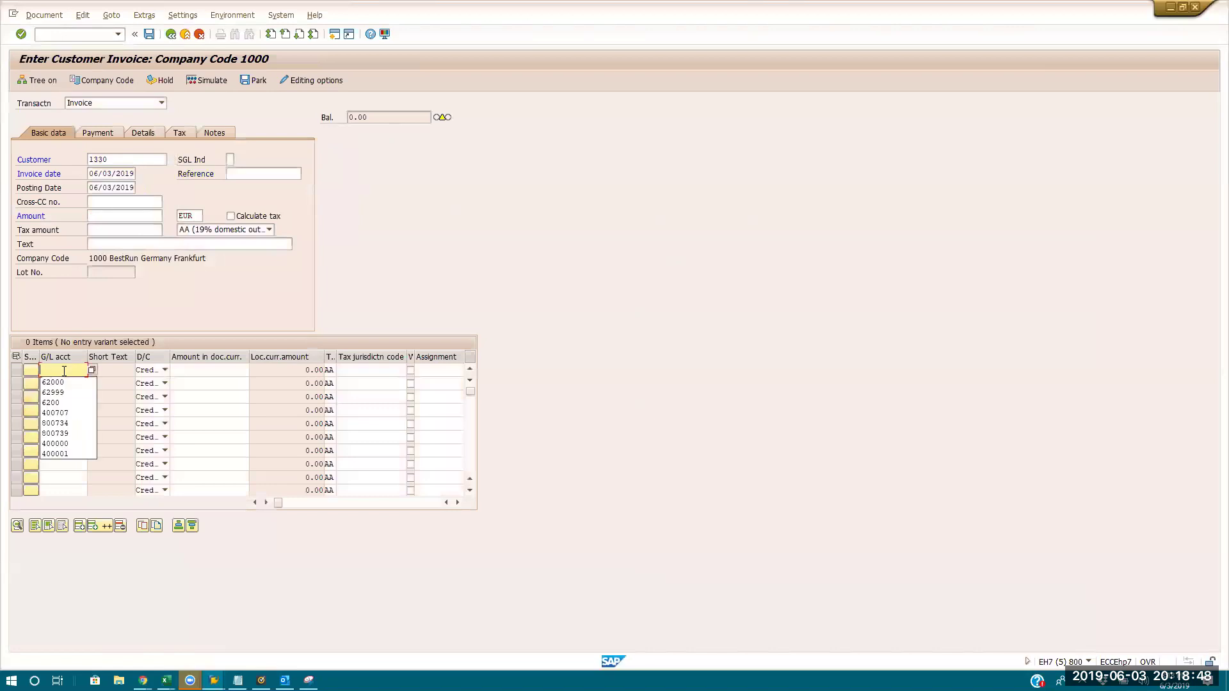
pyautogui.click(127, 218)
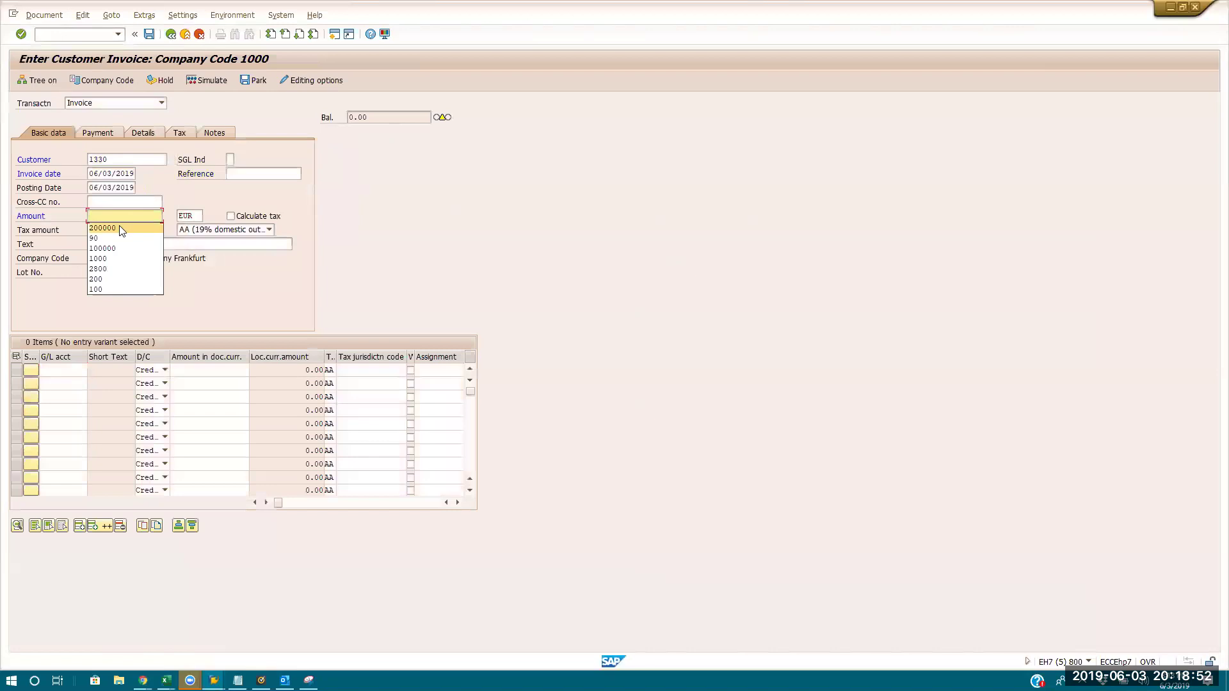
pyautogui.click(119, 227)
pyautogui.press('Return')
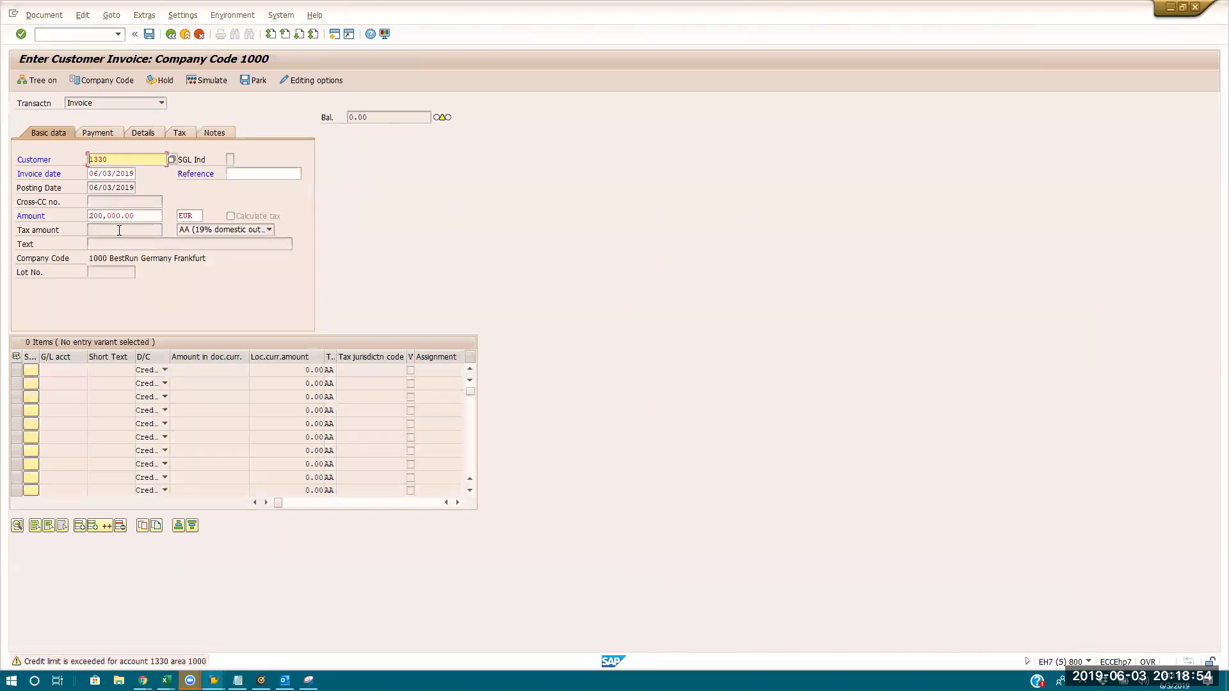
pyautogui.click(156, 663)
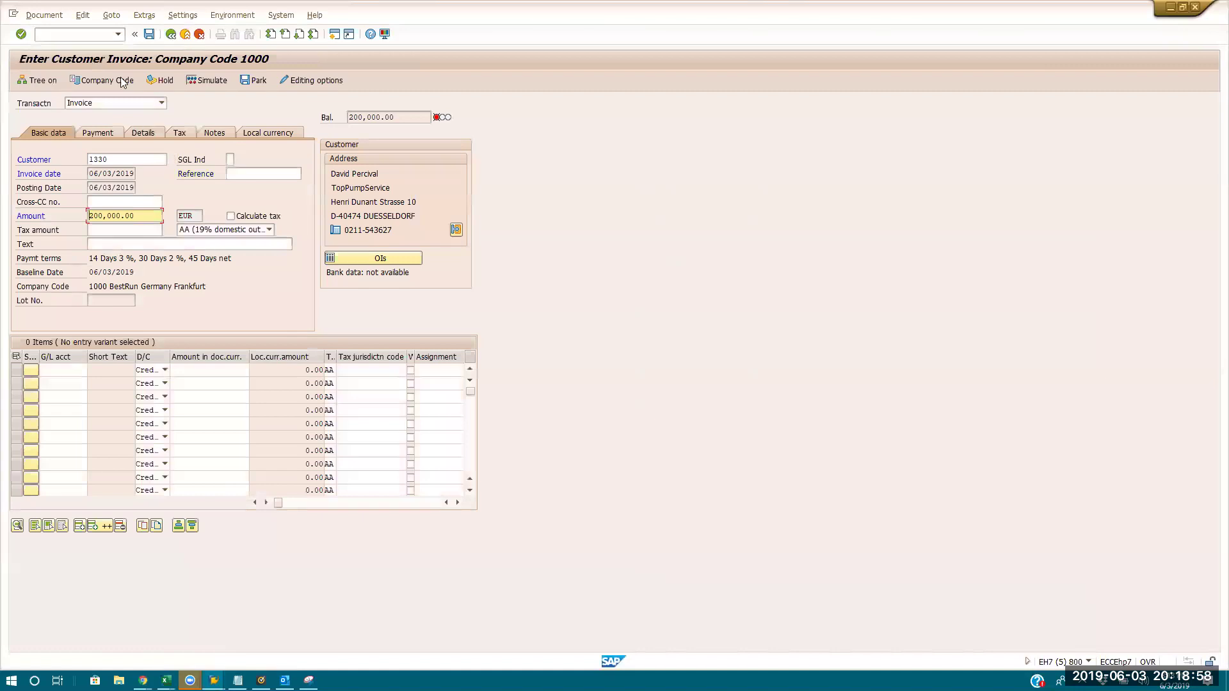
# - Check the customer's credit limit and risk category in the credit overview, then switch to the automatic credit control maintenance overview
pyautogui.hotkey('alt', 'Tab')
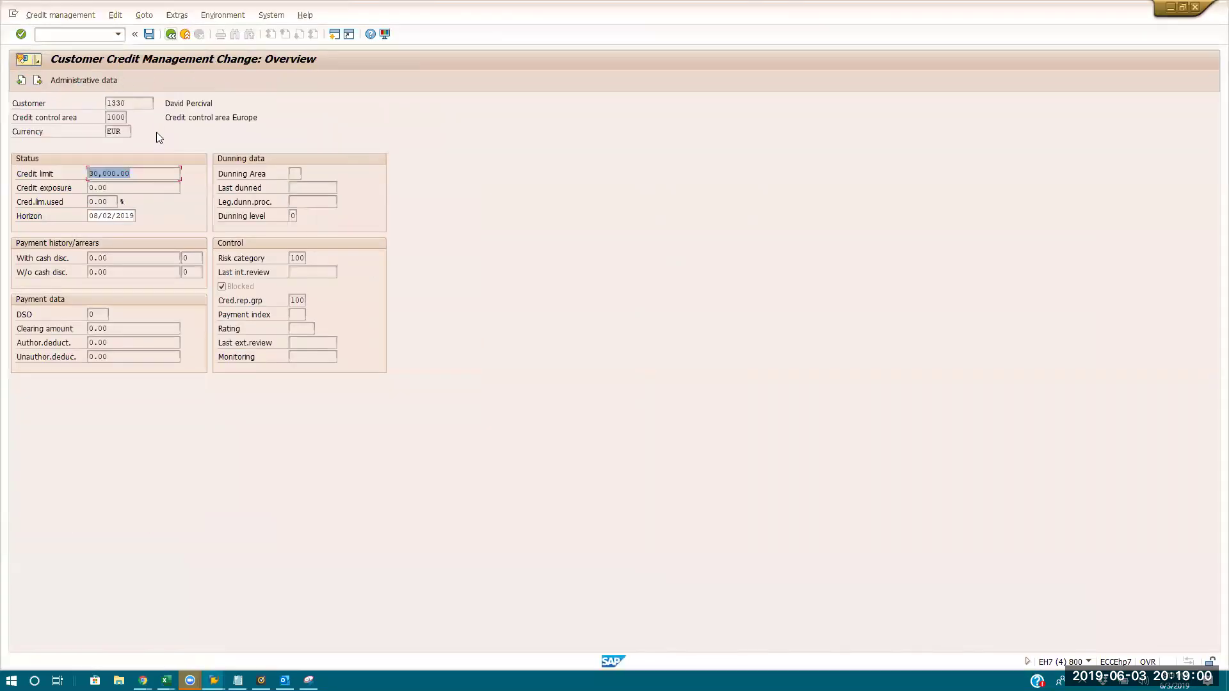
pyautogui.hotkey('alt', 'Tab')
pyautogui.hotkey('alt', 'Tab')
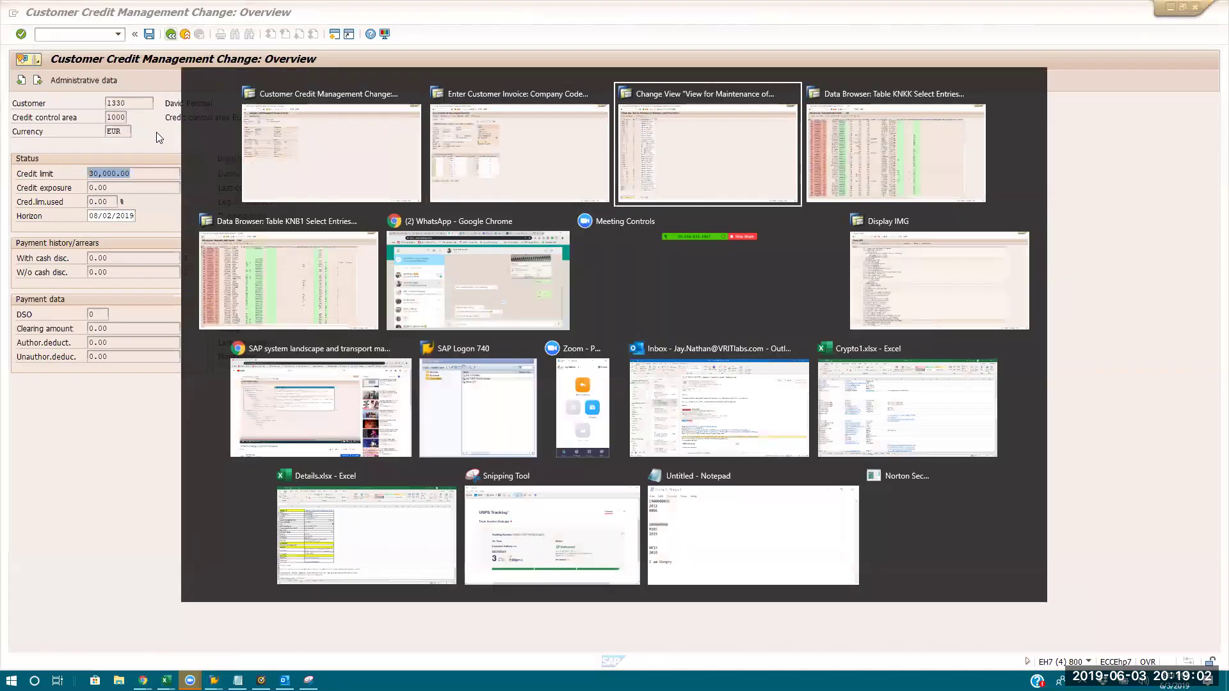
pyautogui.hotkey('alt', 'Tab')
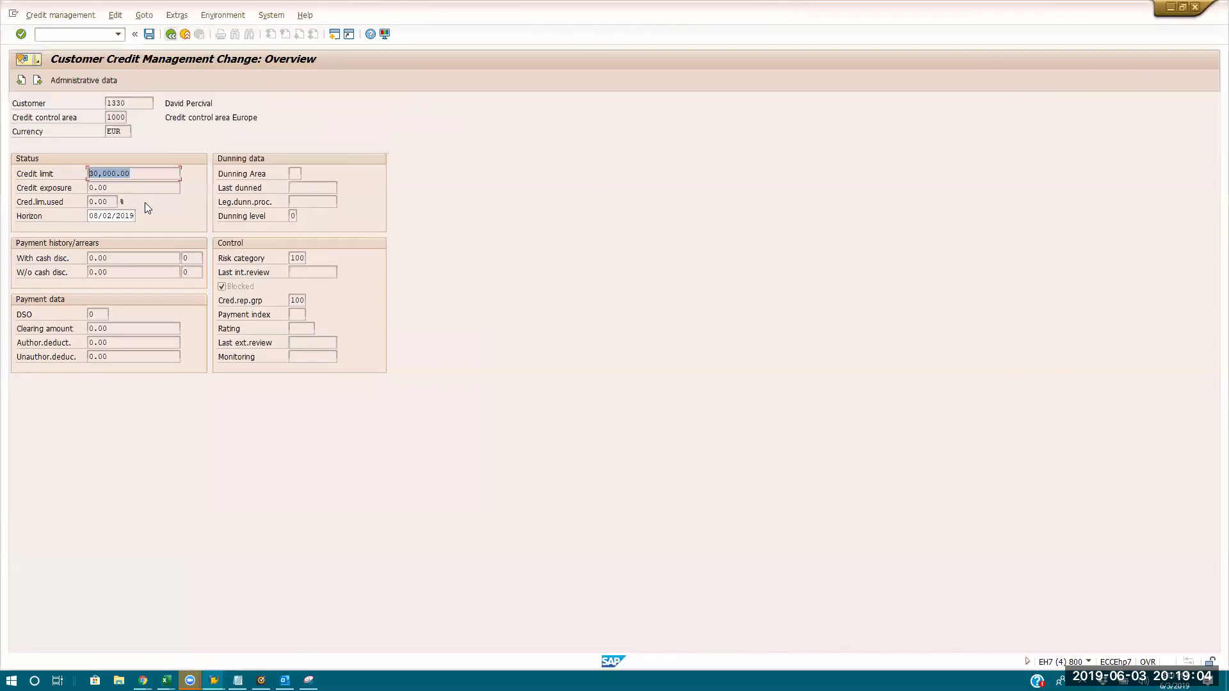
pyautogui.press('alt')
pyautogui.hotkey('alt', 'Tab')
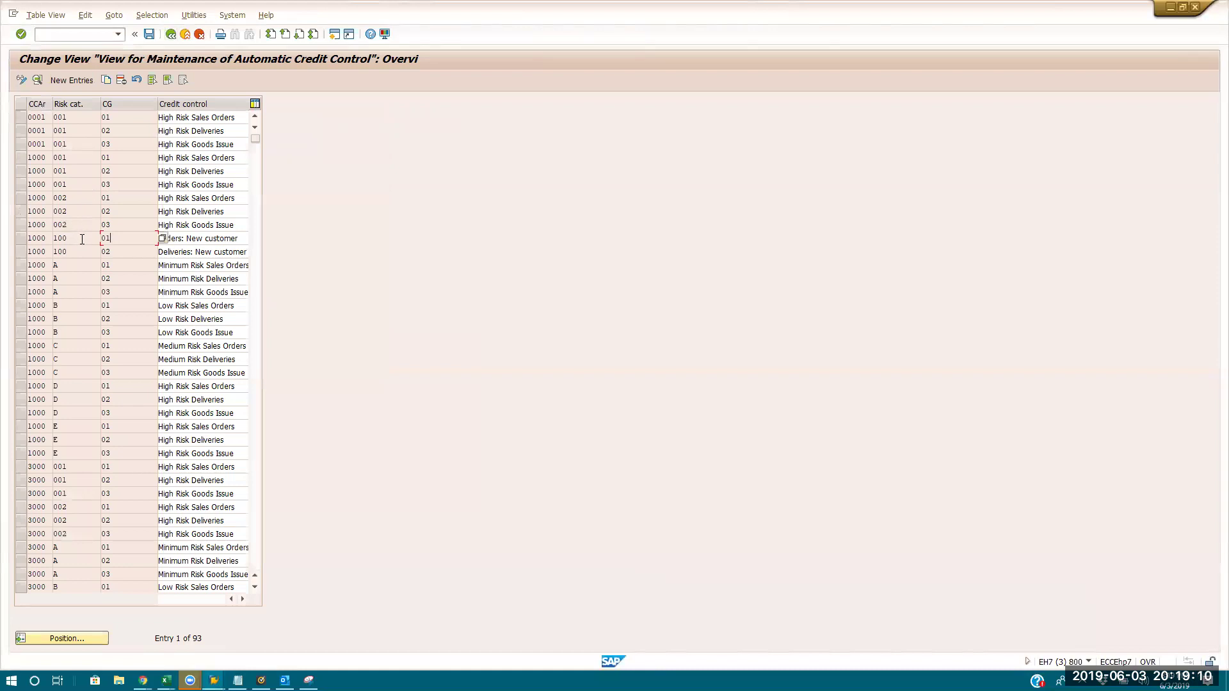
# - Start a copy of the Orders: New customer entry (area 1000, risk category 100, group 01) and compare its credit group options with the customer's credit overview
pyautogui.click(18, 239)
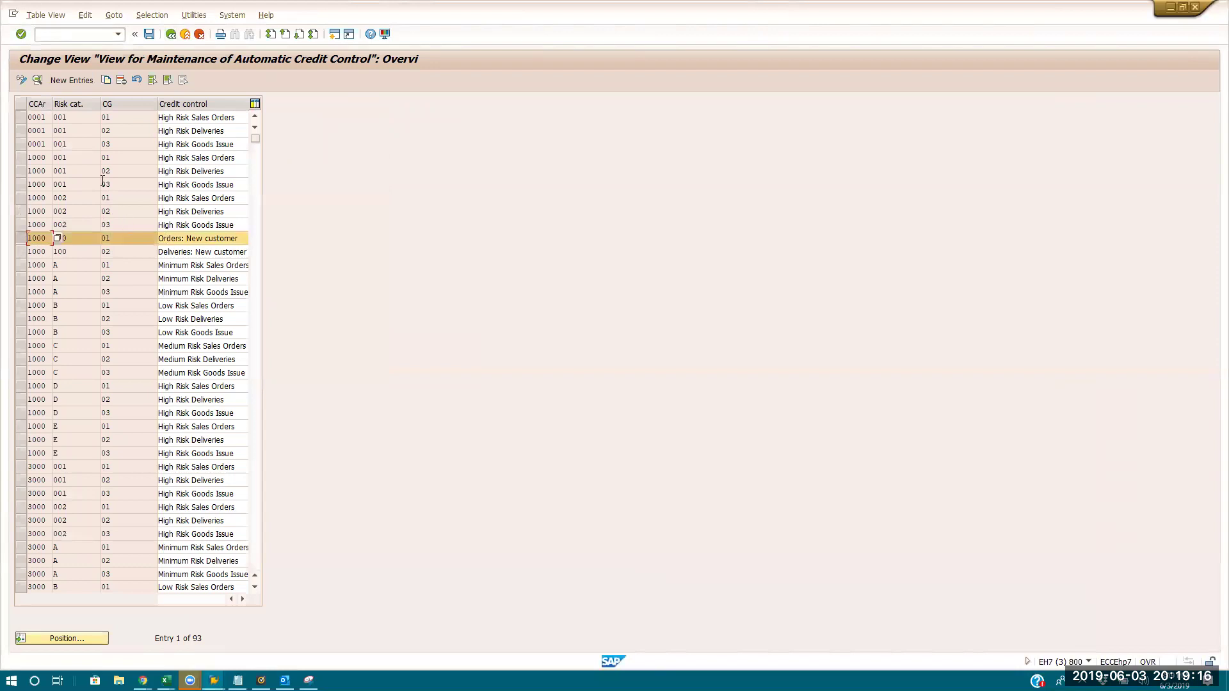
pyautogui.click(106, 79)
pyautogui.moveTo(55, 118); pyautogui.dragTo(70, 117)
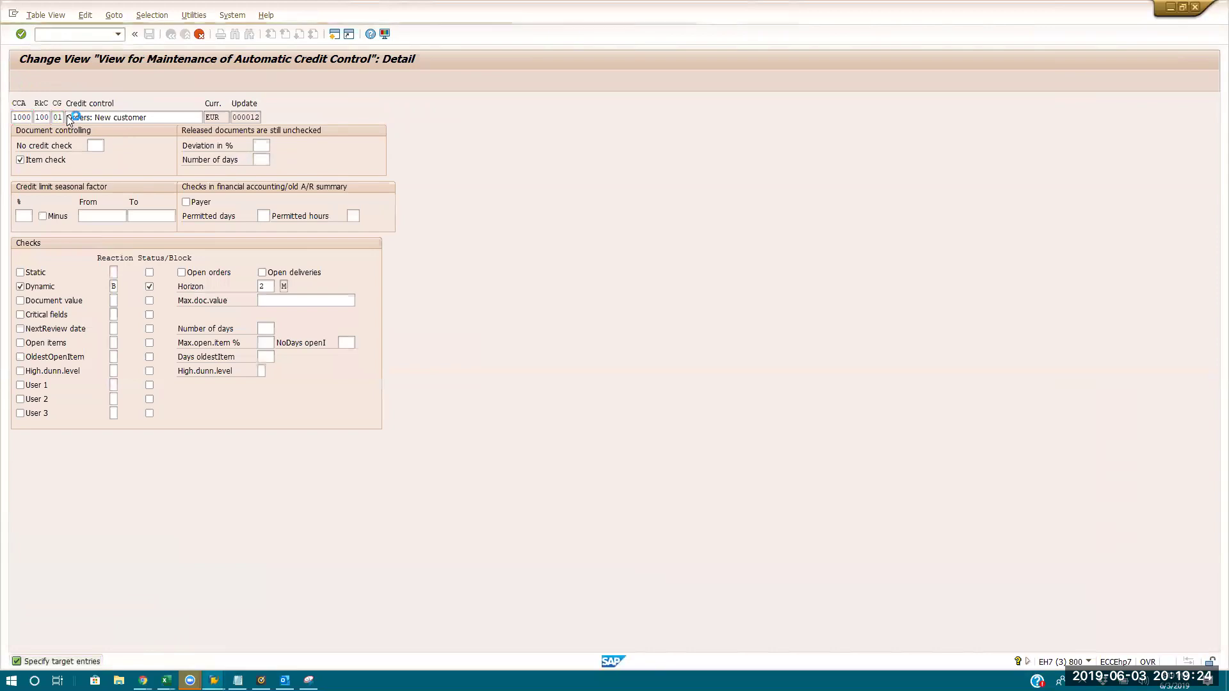
pyautogui.click(196, 157)
pyautogui.press('F4')
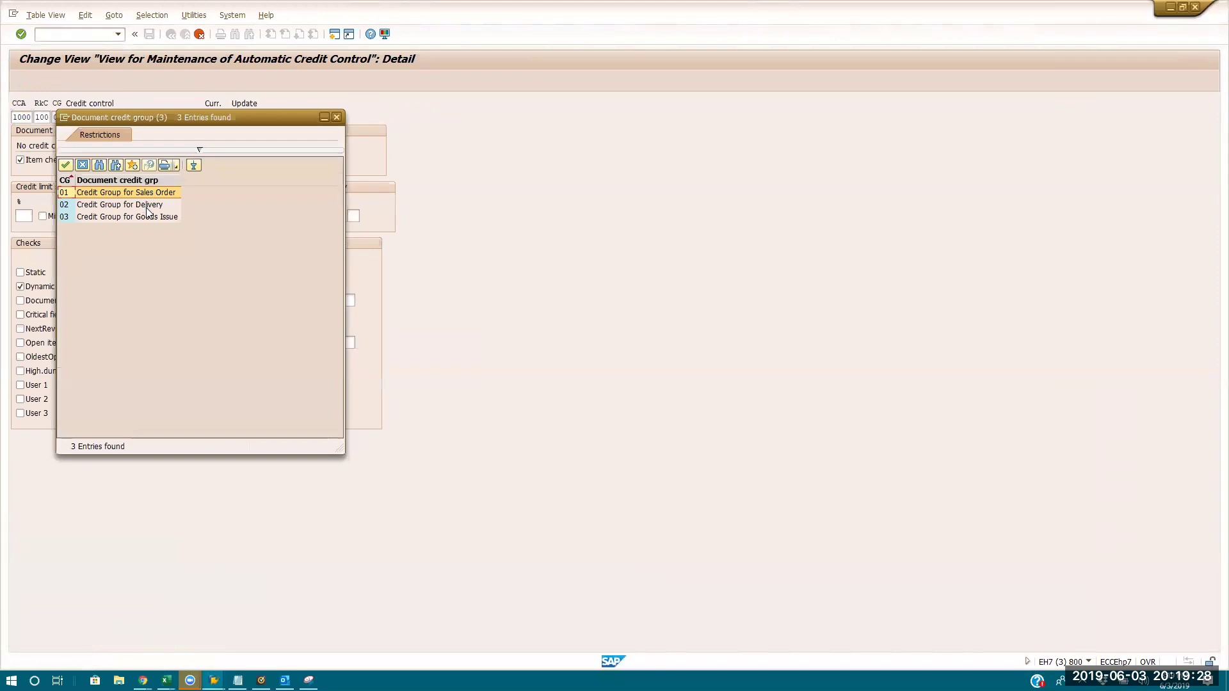
pyautogui.click(336, 117)
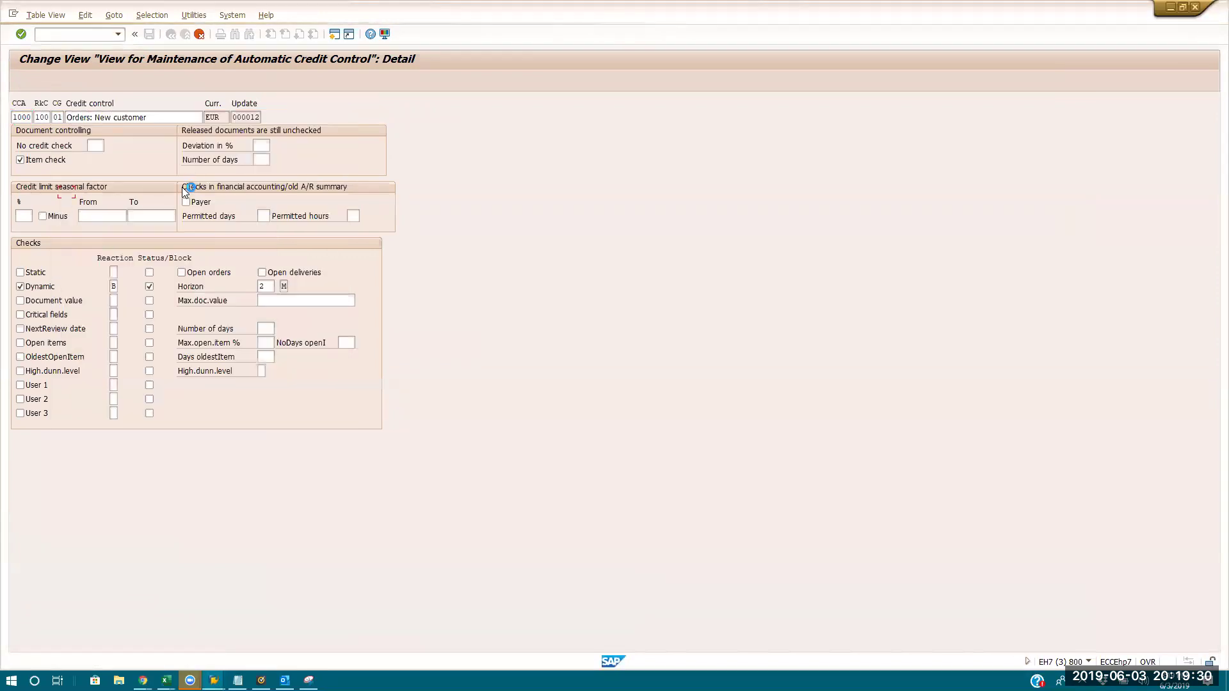
pyautogui.hotkey('alt', 'Tab')
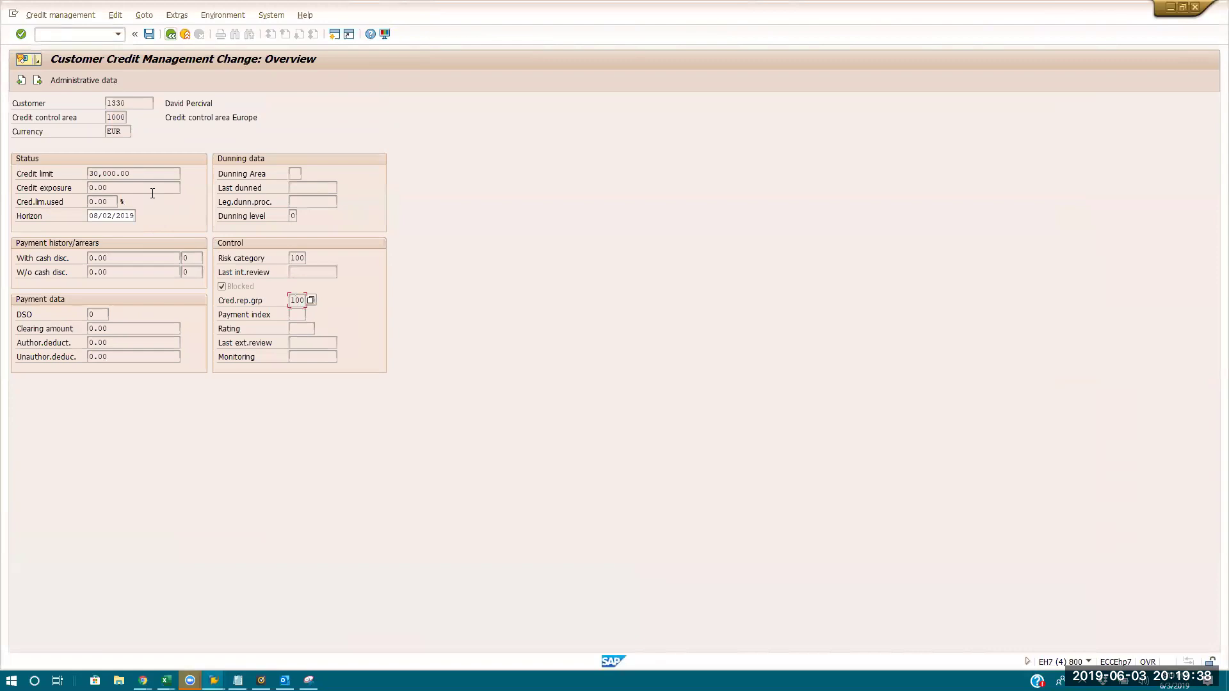
pyautogui.hotkey('alt', 'Tab')
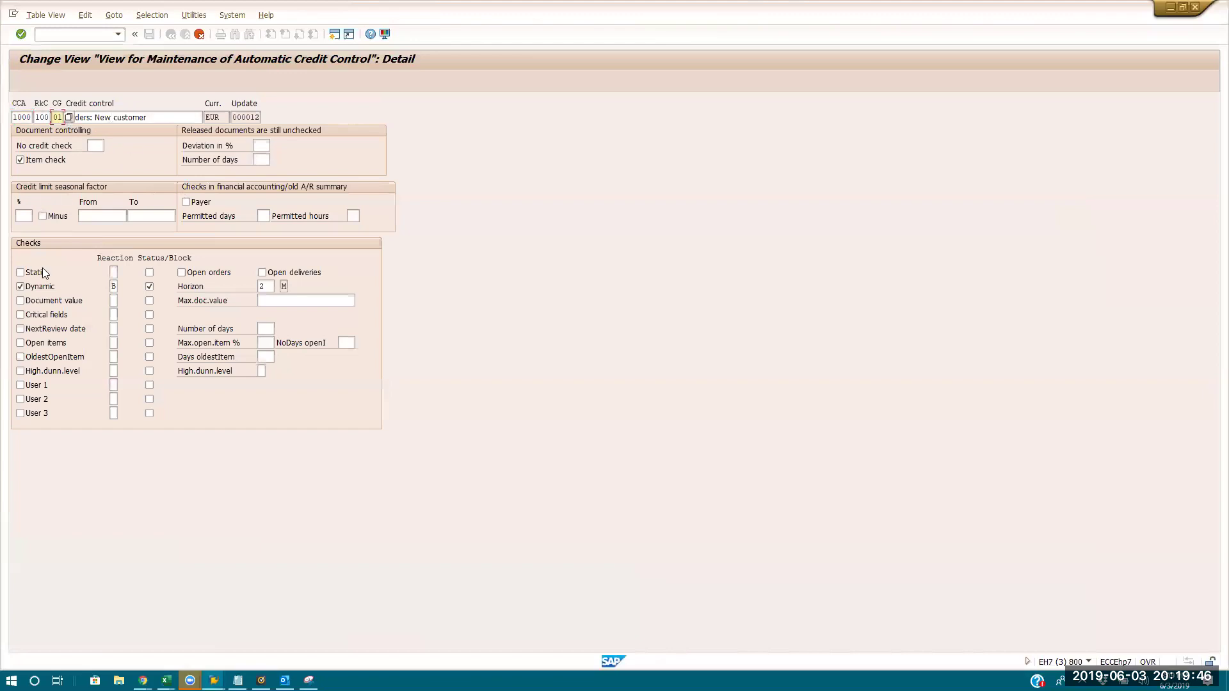
# - Try to set the copied entry's Dynamic check reaction to C (Like A + value by which the credit limit has been exceeded)
pyautogui.click(114, 287)
pyautogui.press('F4')
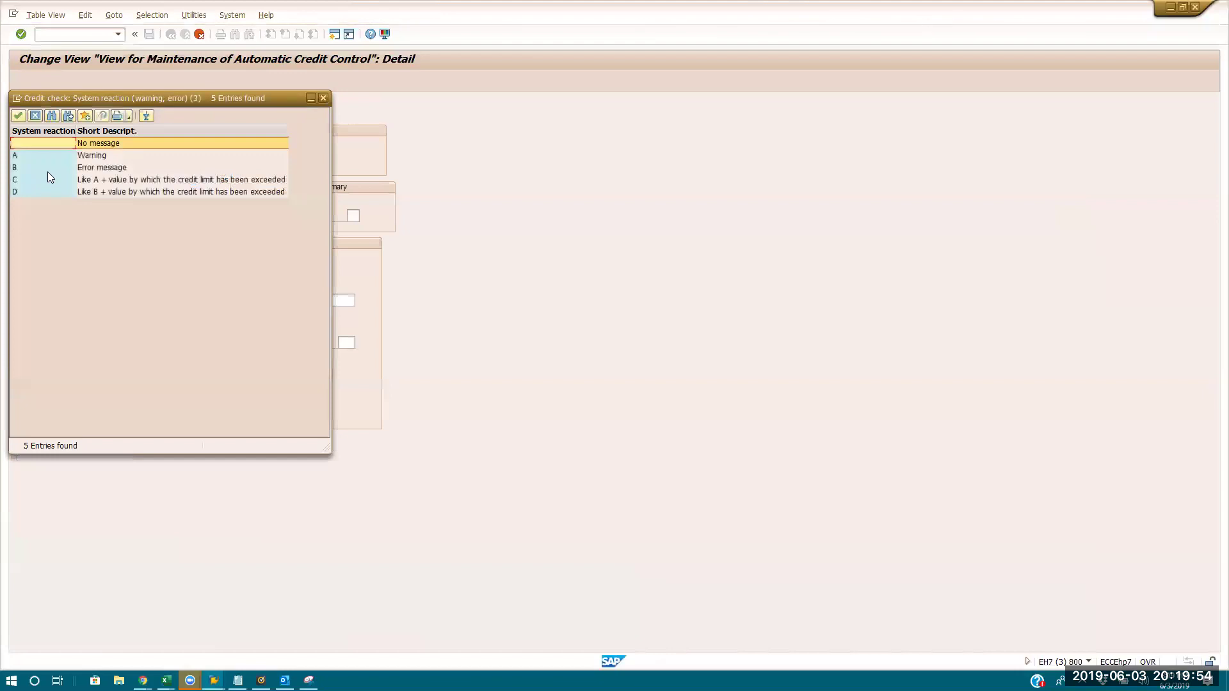
pyautogui.doubleClick(47, 169)
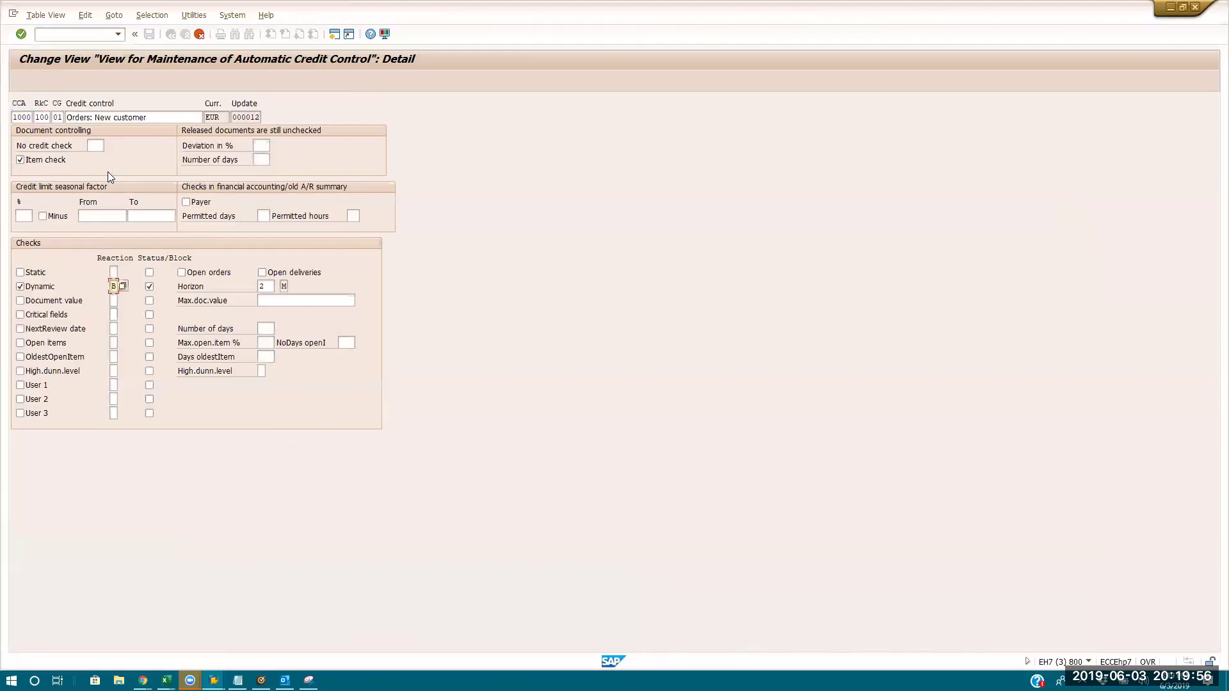
pyautogui.click(123, 287)
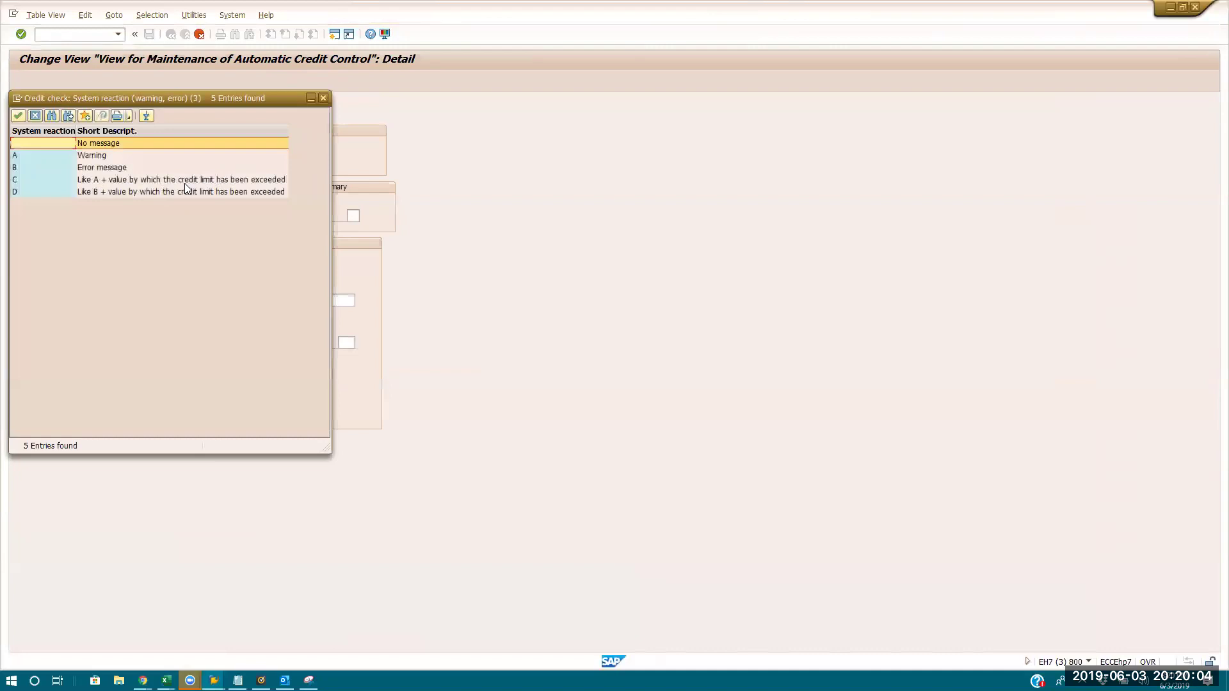
pyautogui.doubleClick(186, 183)
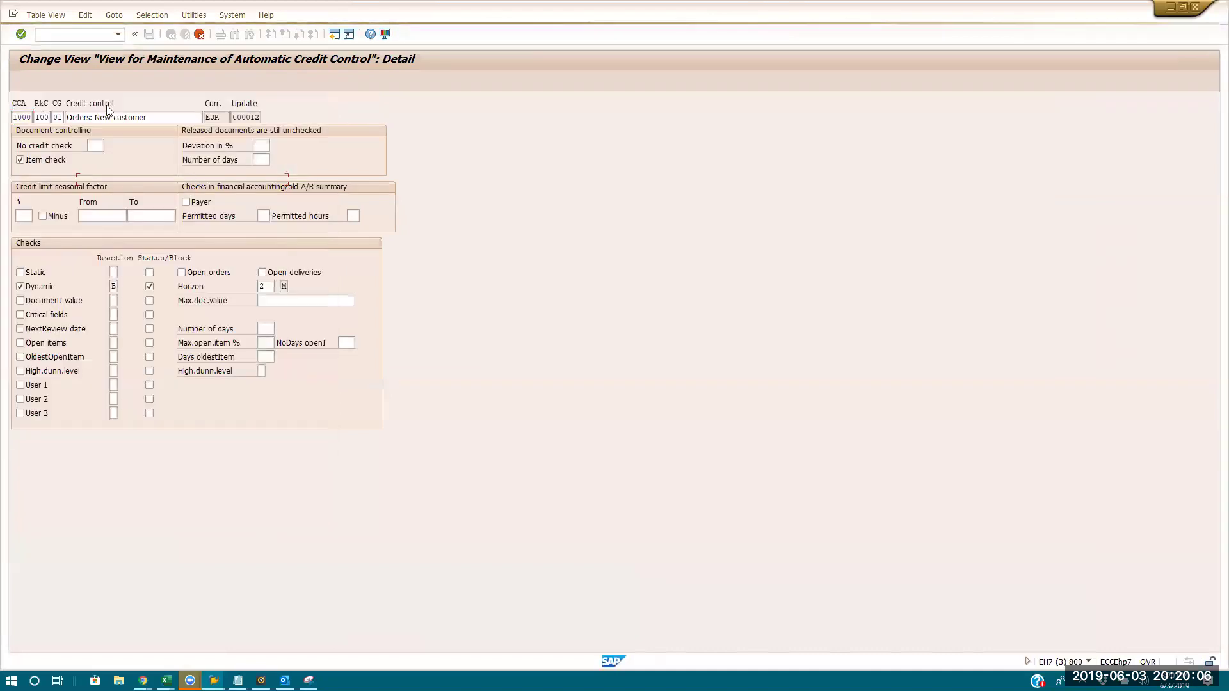
pyautogui.press('Return')
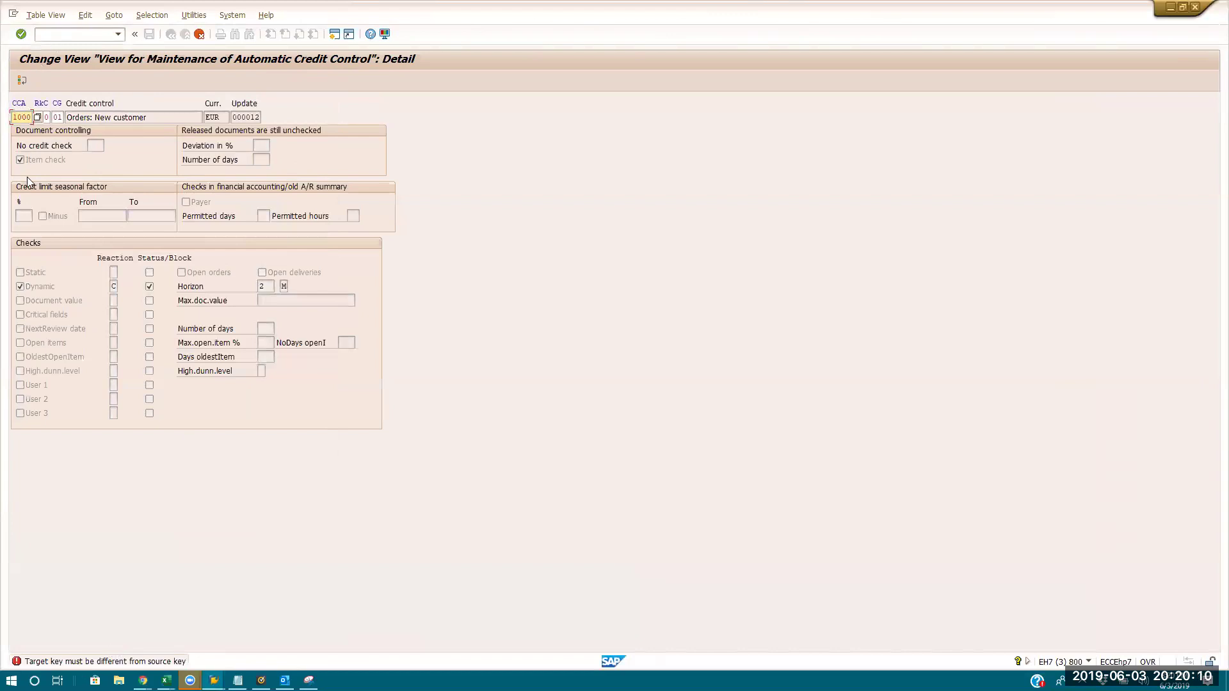
# - Cancel the copy of the Orders: New customer entry and discard its changes
pyautogui.click(53, 117)
pyautogui.moveTo(54, 118); pyautogui.dragTo(76, 117)
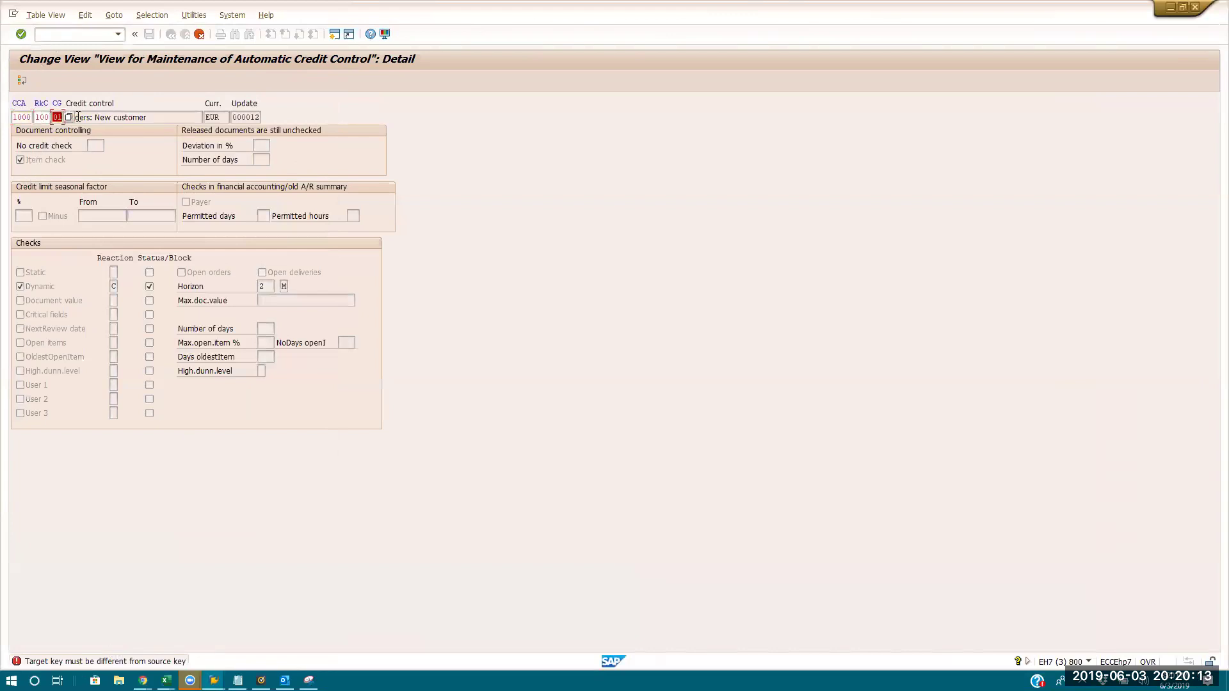
pyautogui.click(199, 34)
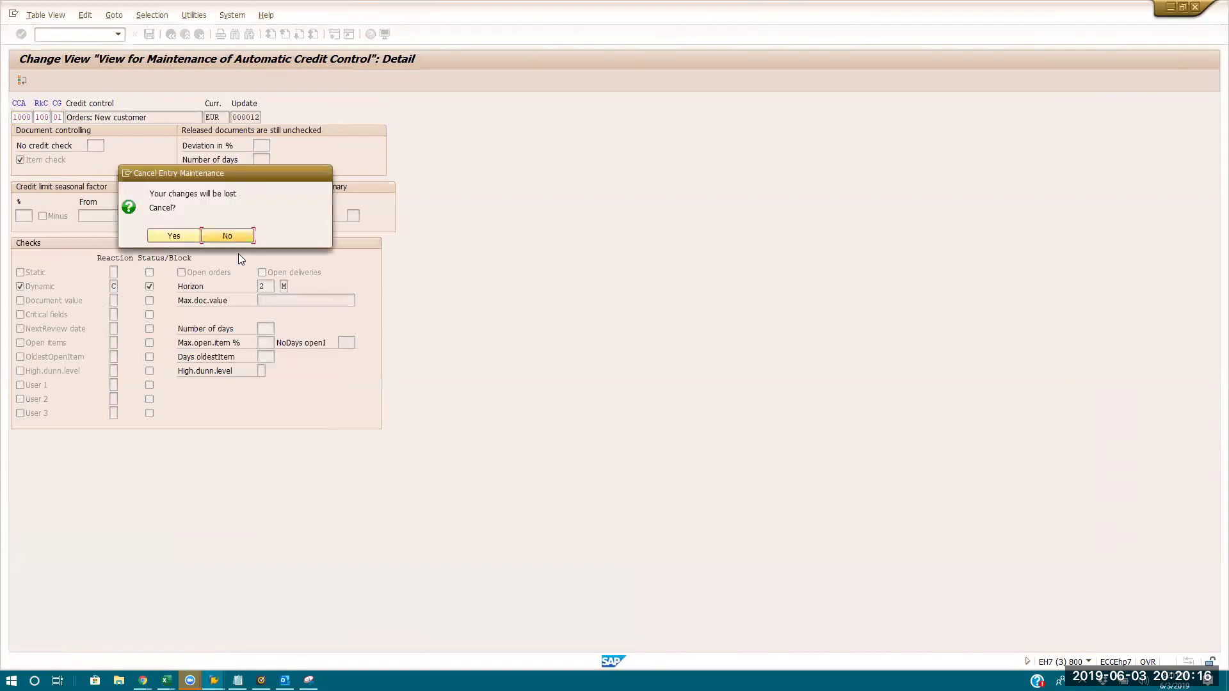
pyautogui.click(235, 235)
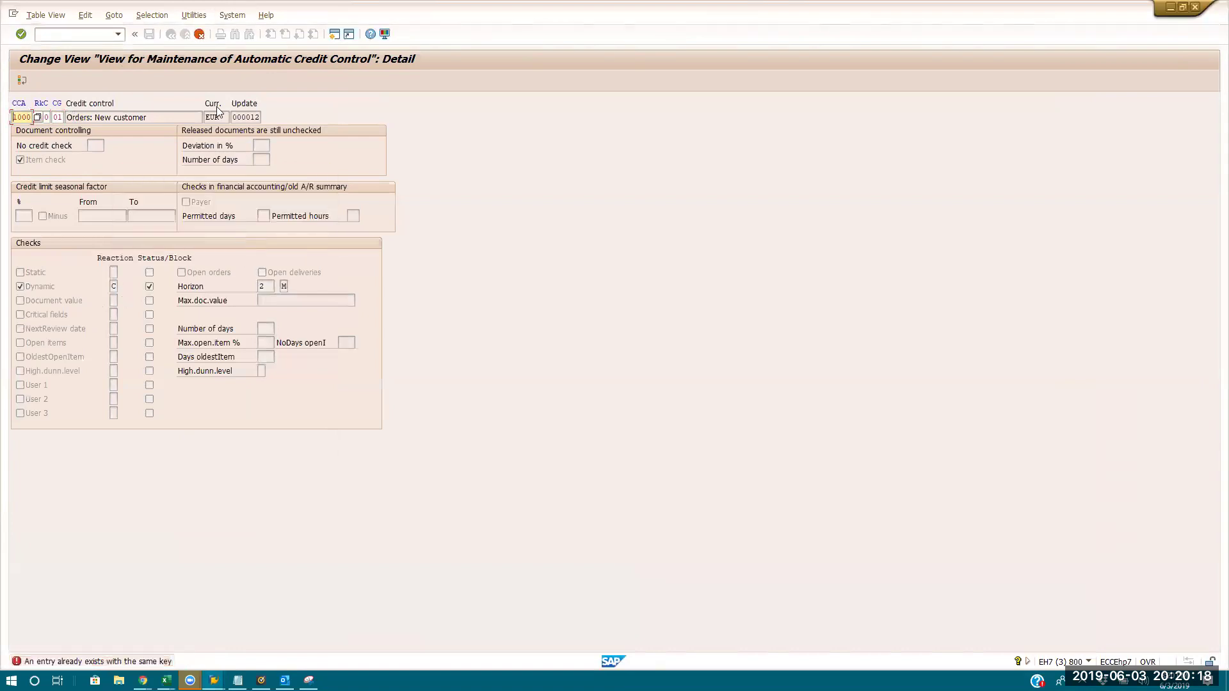
pyautogui.click(199, 34)
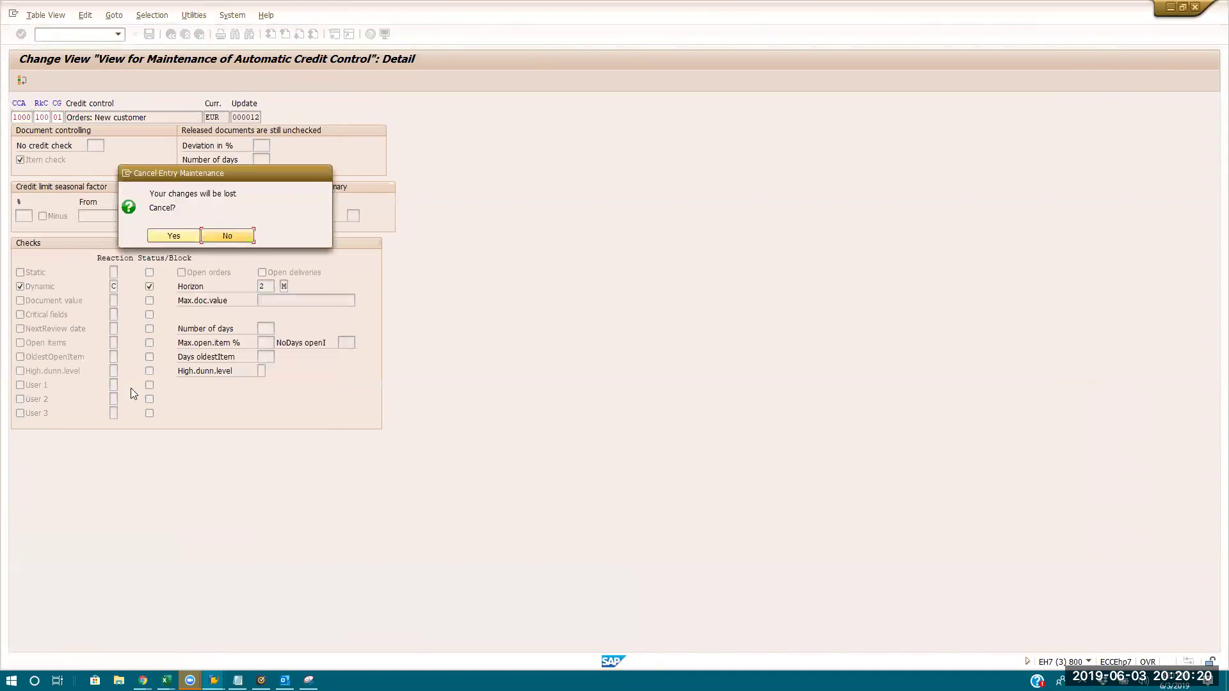
pyautogui.click(162, 236)
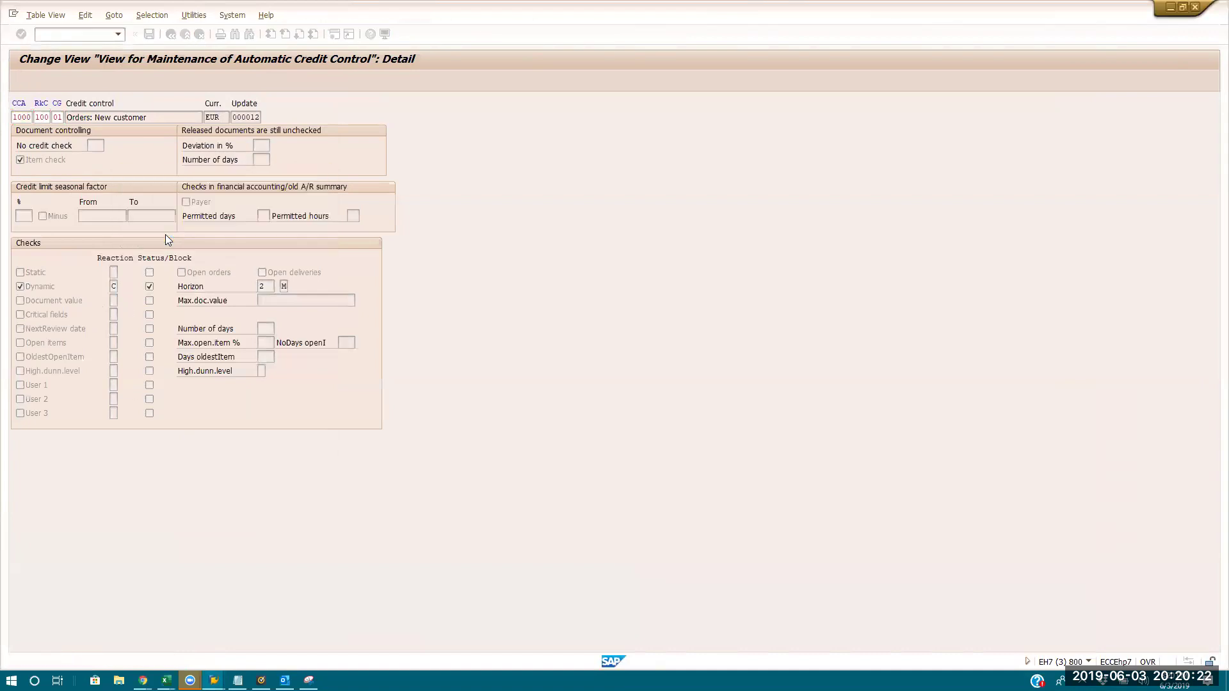
# - Open the Orders: New customer entry's details and compare its Dynamic reaction and credit group with the customer's credit representative group
pyautogui.hotkey('alt', 'Tab')
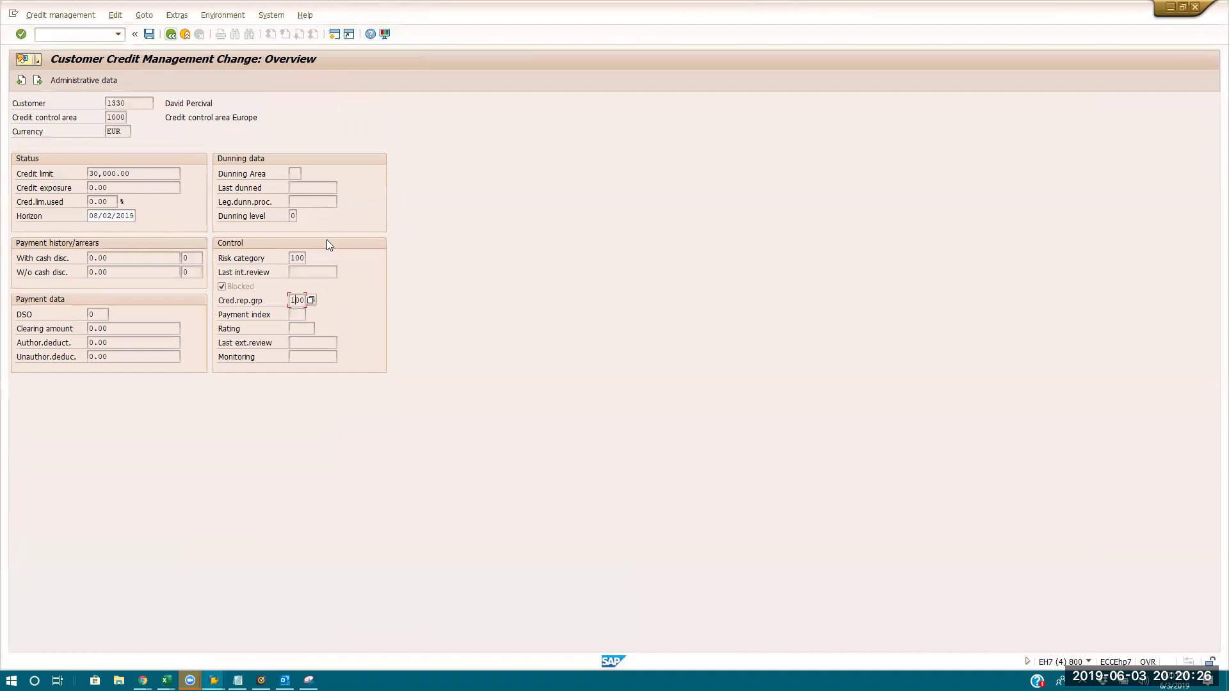
pyautogui.hotkey('alt', 'Tab')
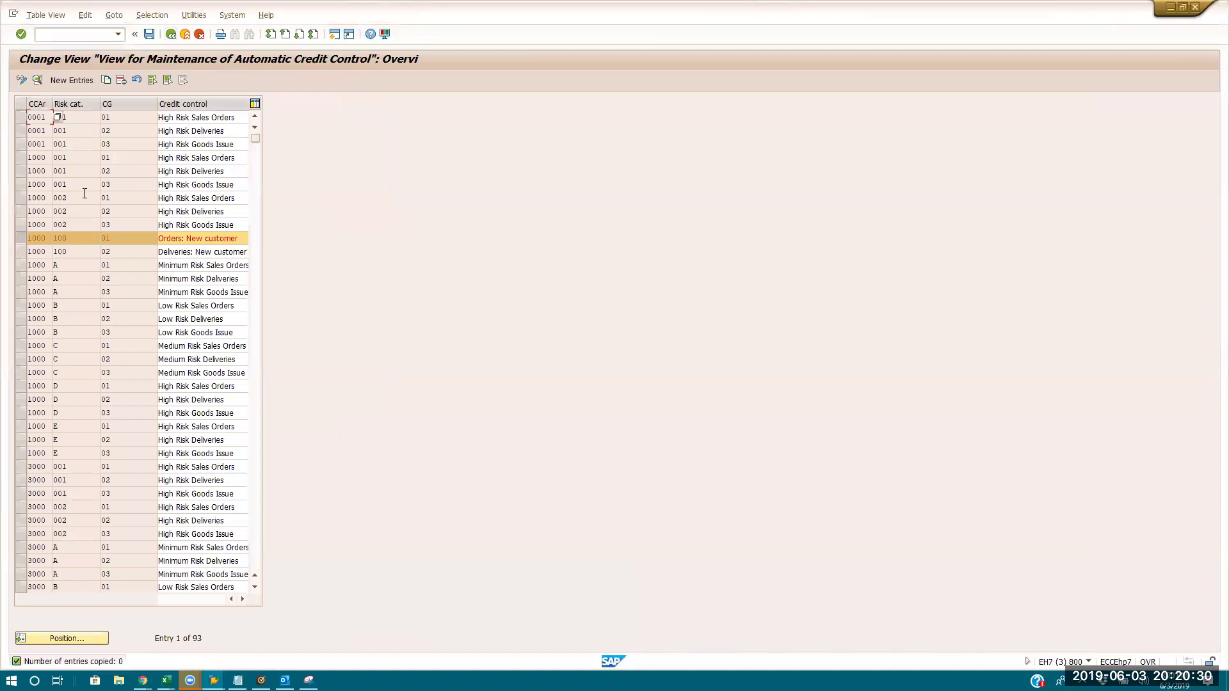
pyautogui.click(126, 239)
pyautogui.doubleClick(126, 238)
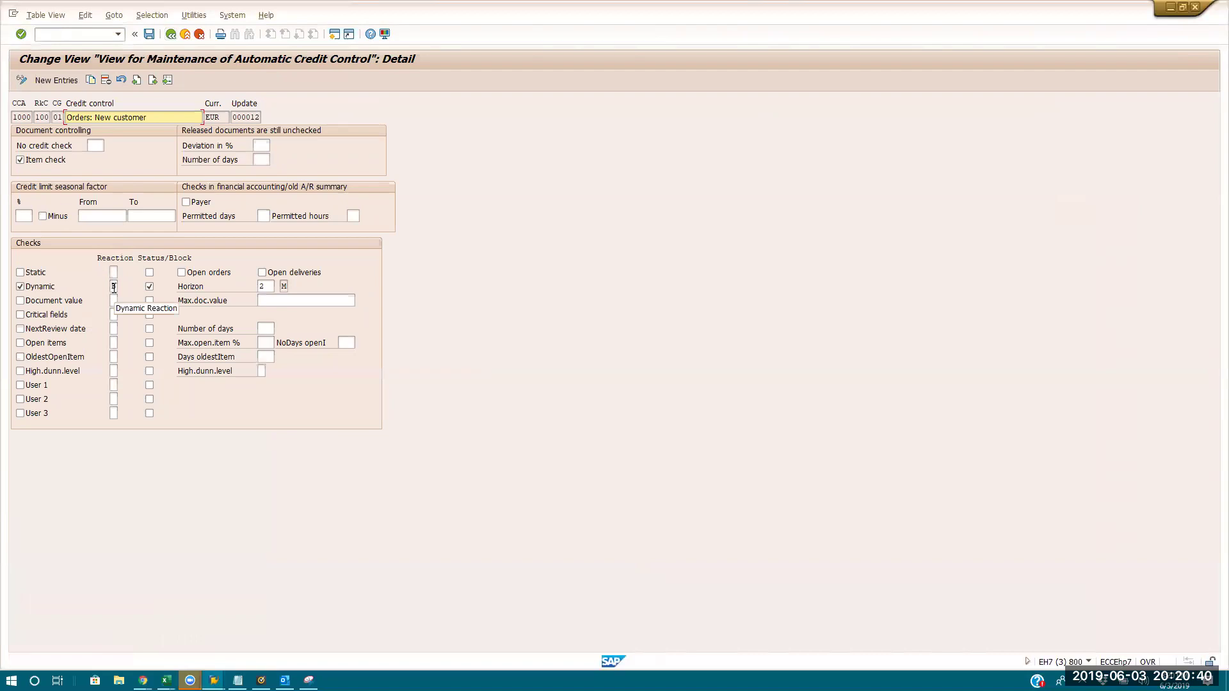
pyautogui.click(170, 34)
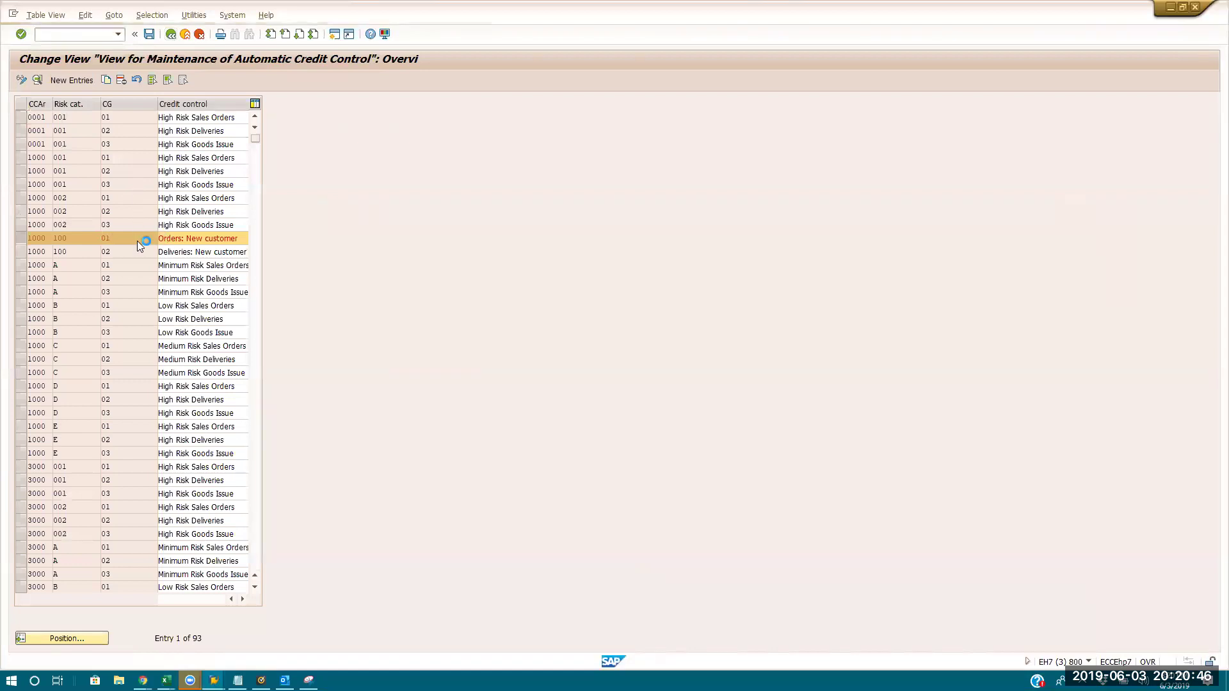
pyautogui.doubleClick(138, 241)
pyautogui.moveTo(54, 117); pyautogui.dragTo(64, 117)
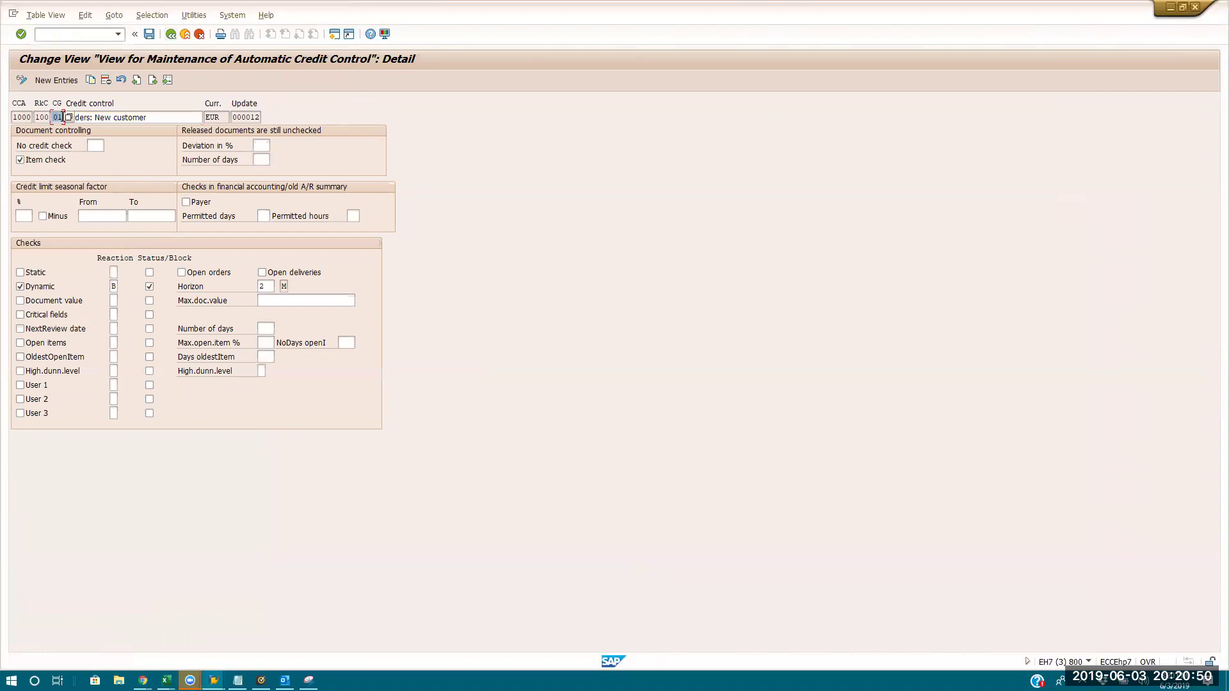
pyautogui.hotkey('alt', 'Tab')
pyautogui.moveTo(294, 300); pyautogui.dragTo(317, 299)
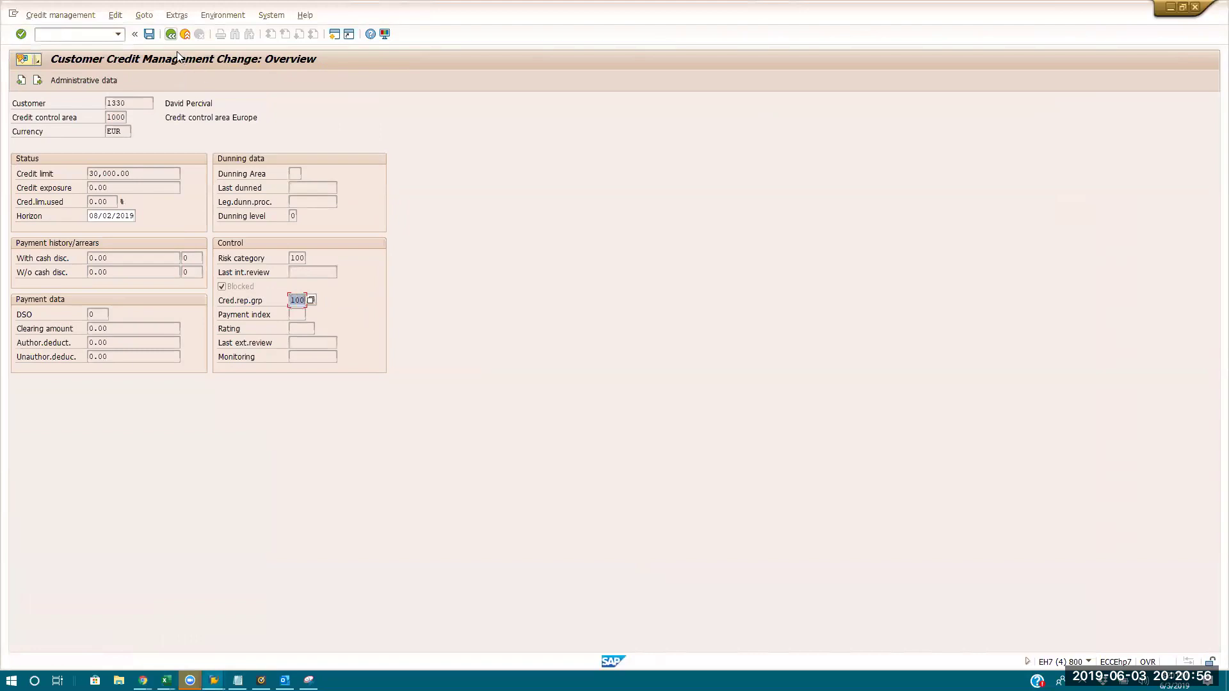
# - Leave the customer's credit overview, recheck the automatic credit control entry, and reopen the overview for credit control area 1000
pyautogui.click(171, 34)
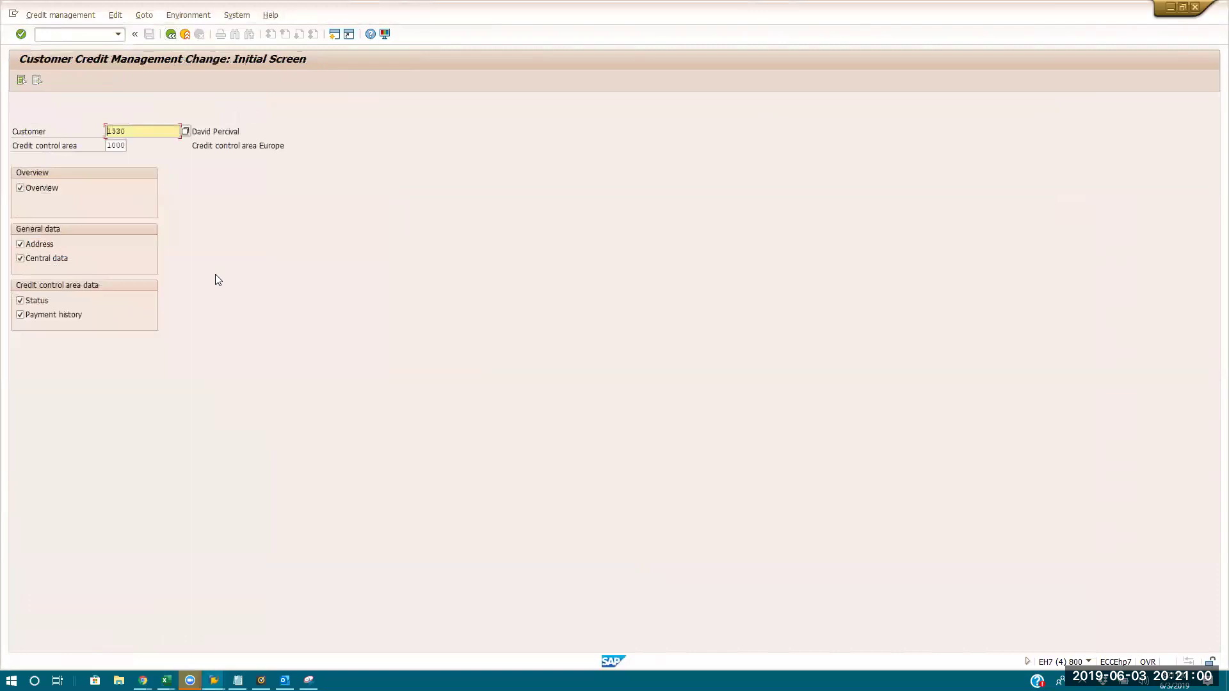
pyautogui.hotkey('alt', 'Tab')
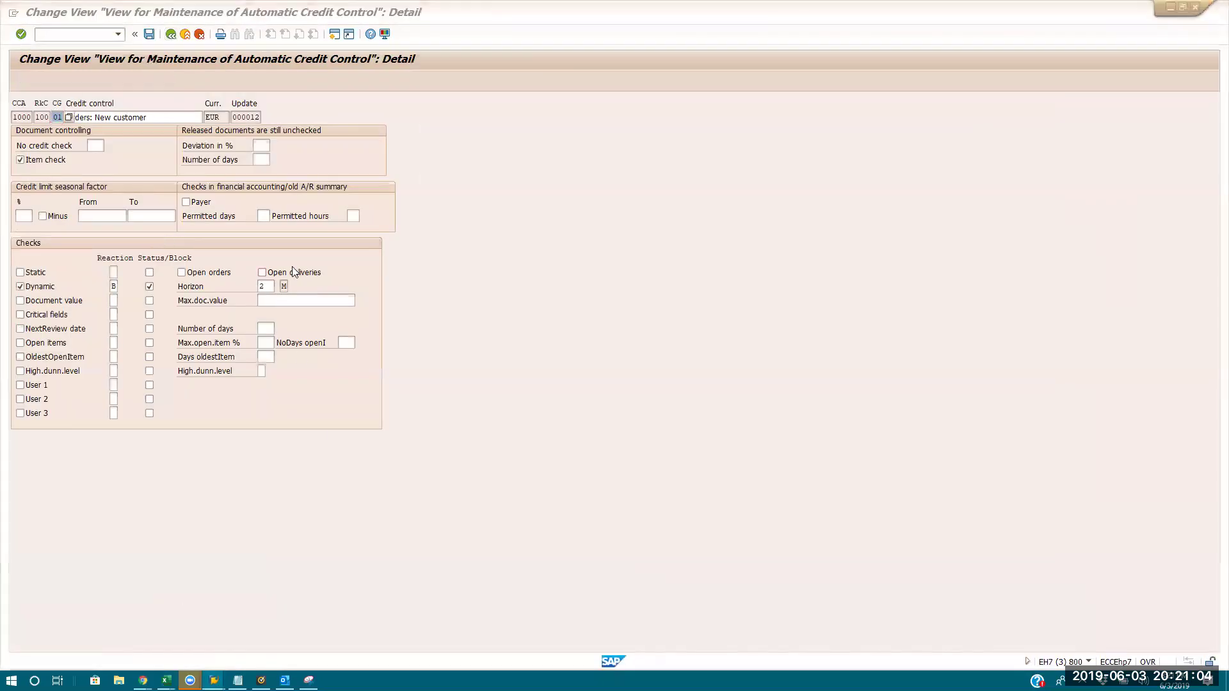
pyautogui.hotkey('alt', 'Tab')
pyautogui.hotkey('alt', 'Tab')
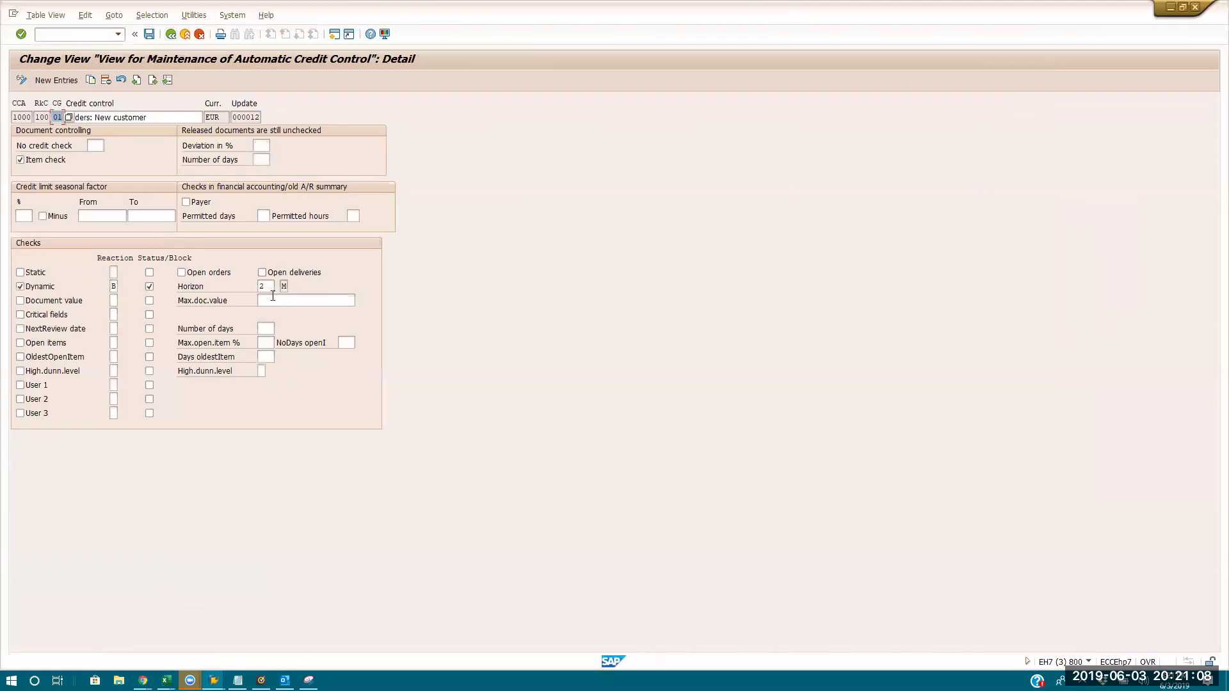
pyautogui.hotkey('alt', 'Tab')
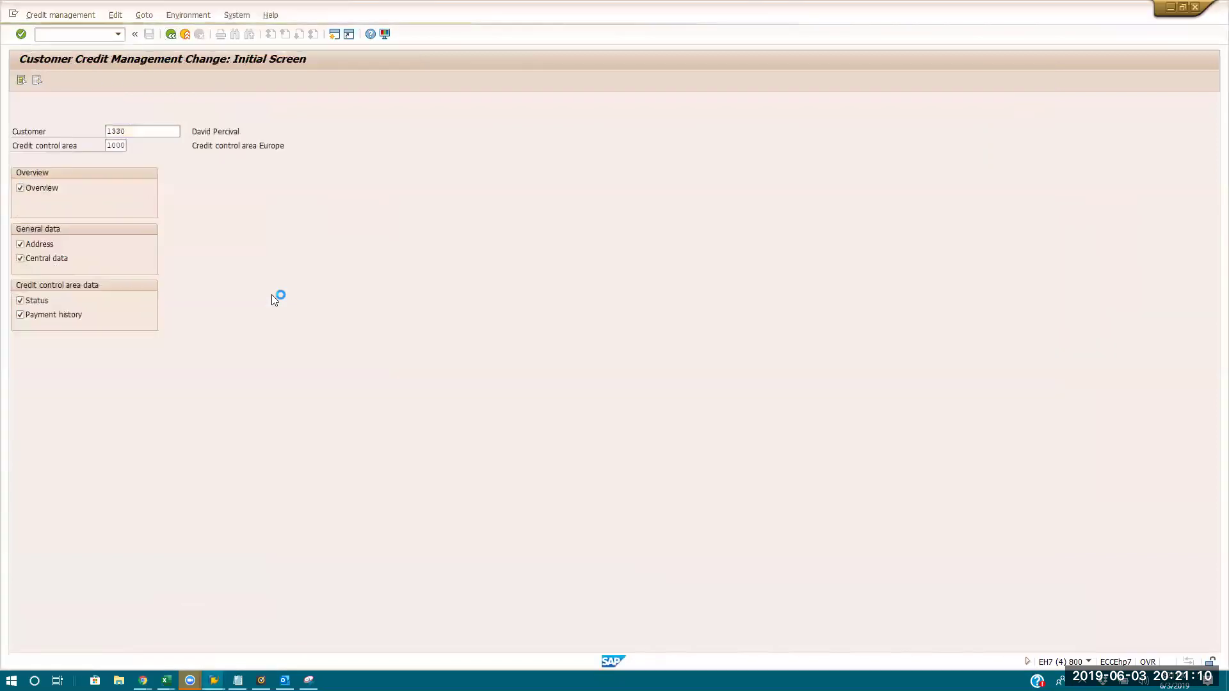
pyautogui.hotkey('alt', 'Tab')
pyautogui.hotkey('alt', 'Tab')
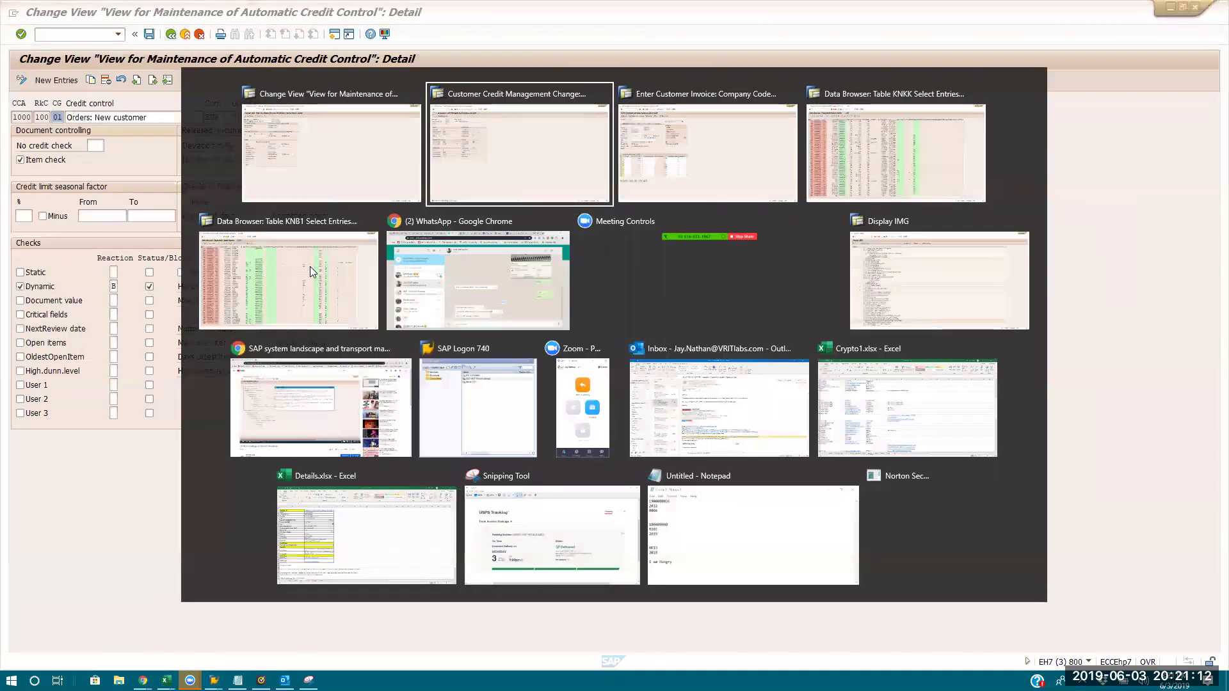
# - Read the field help for the Blocked indicator in the customer's credit overview
pyautogui.click(237, 288)
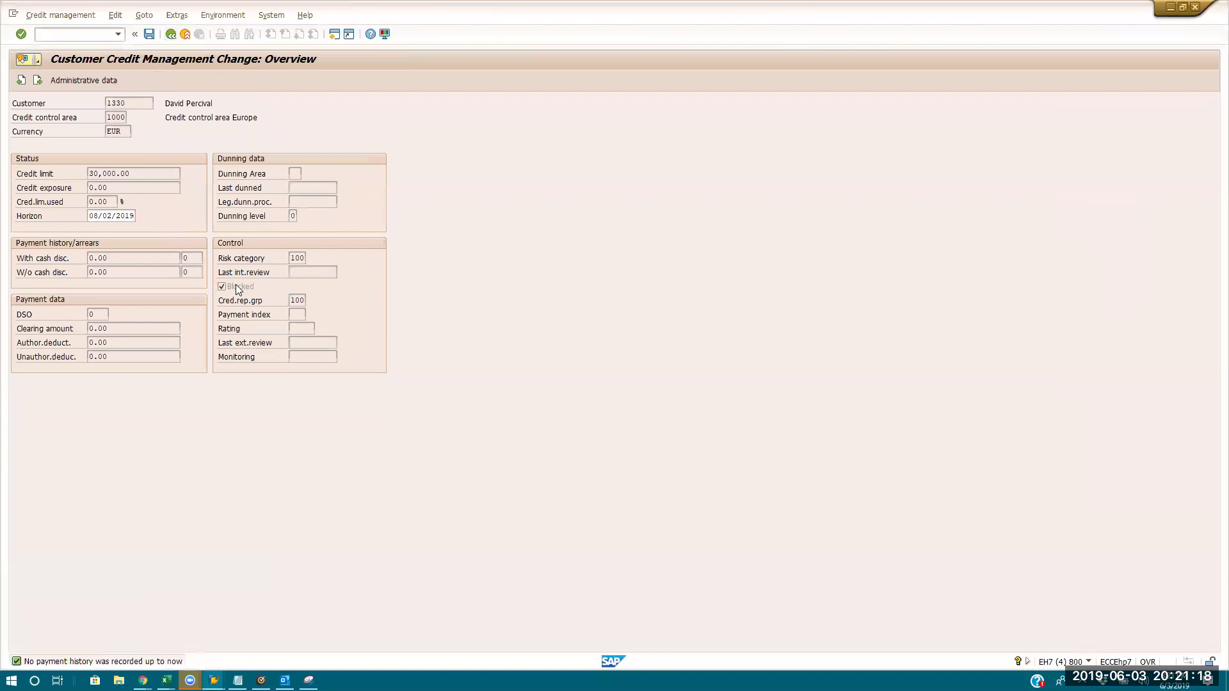
pyautogui.press('F1')
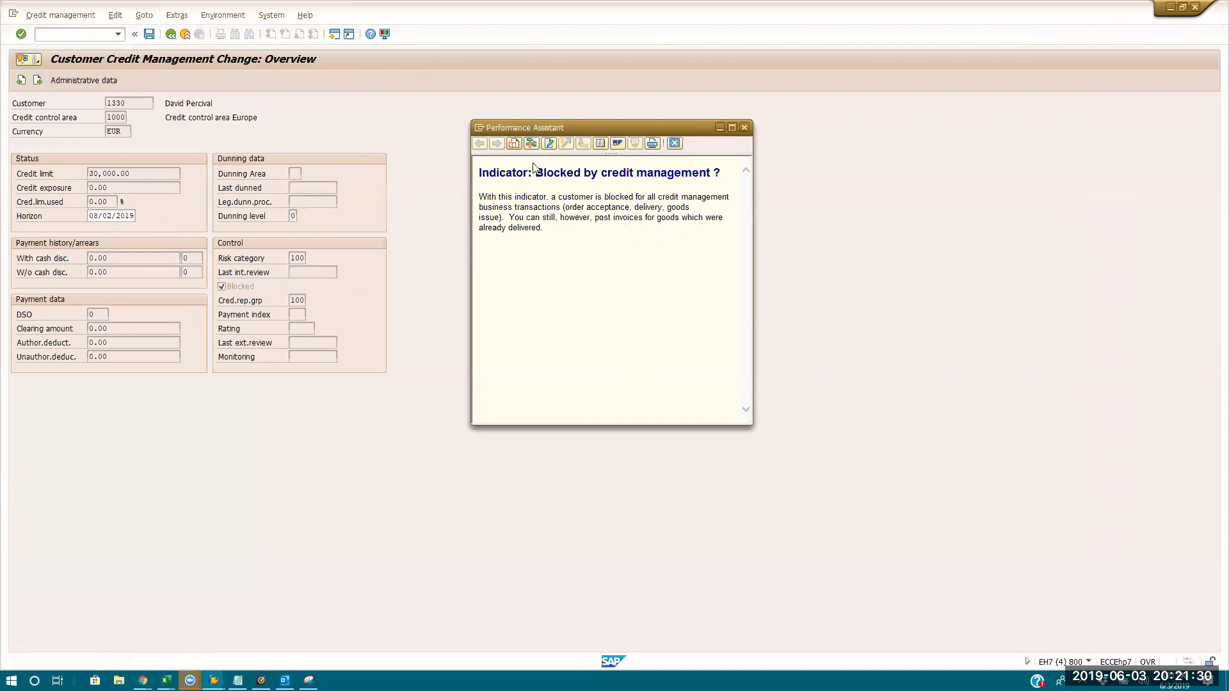
pyautogui.click(743, 128)
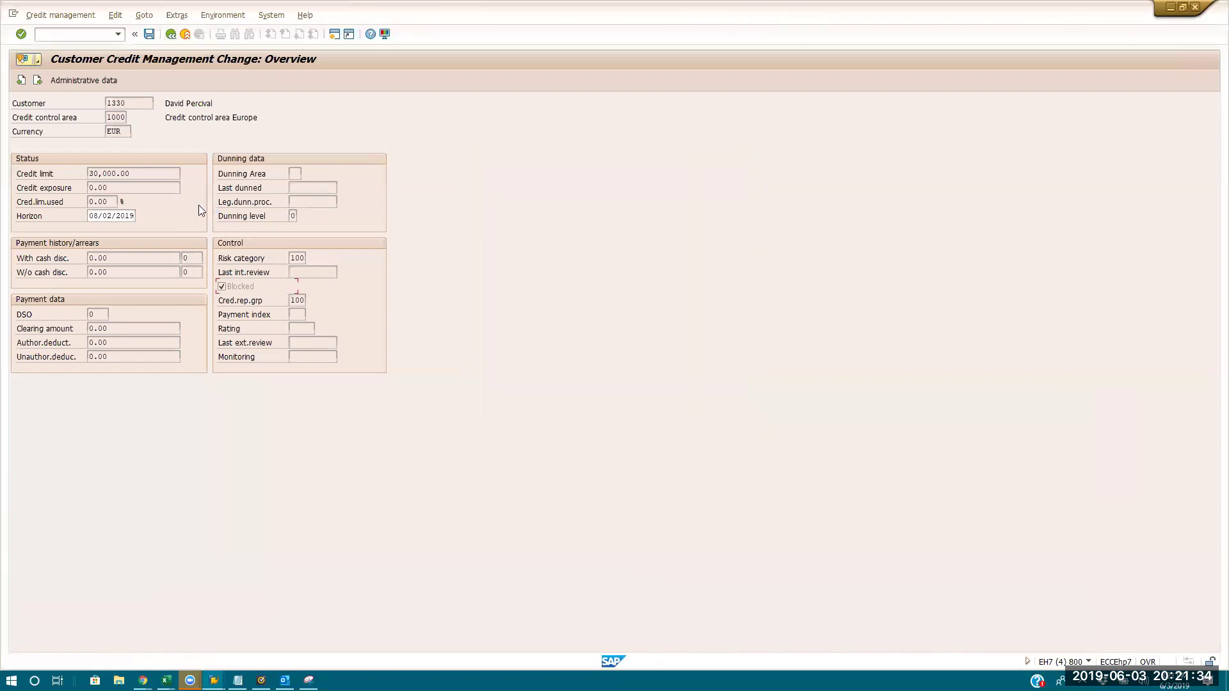
pyautogui.click(61, 15)
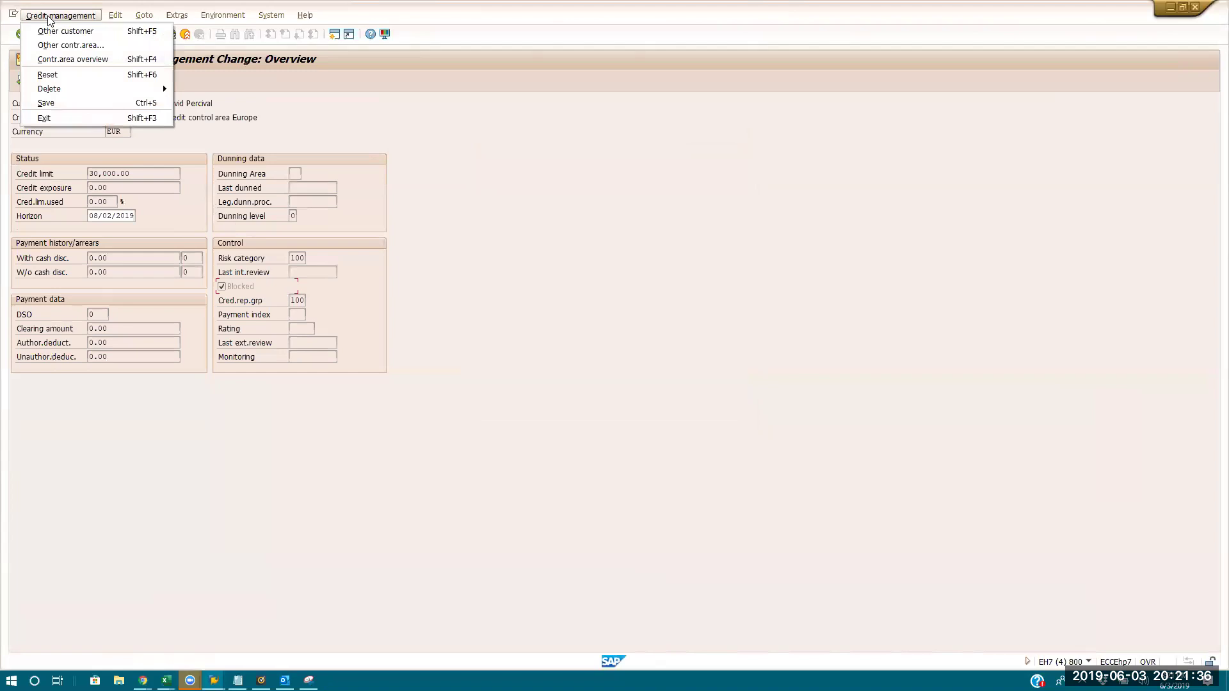
# - Reset the customer's credit limit for credit control area 1000, accepting the long-runtime notice and the reset confirmation
pyautogui.click(341, 143)
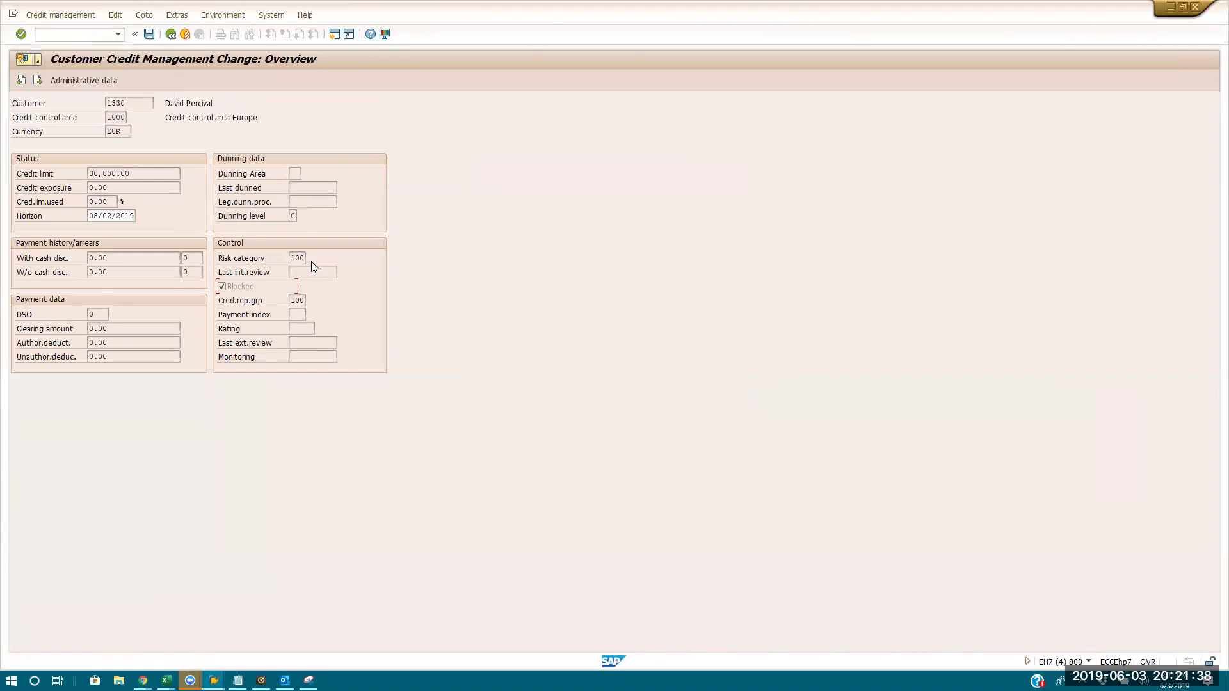
pyautogui.click(56, 15)
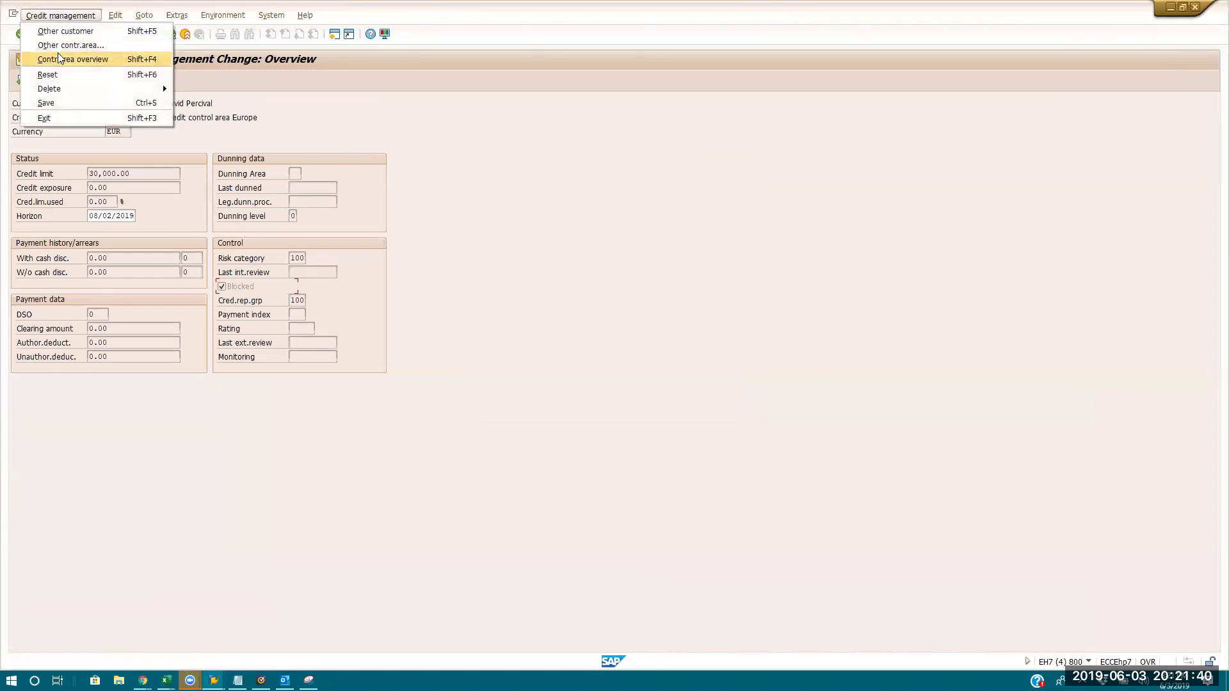
pyautogui.click(59, 75)
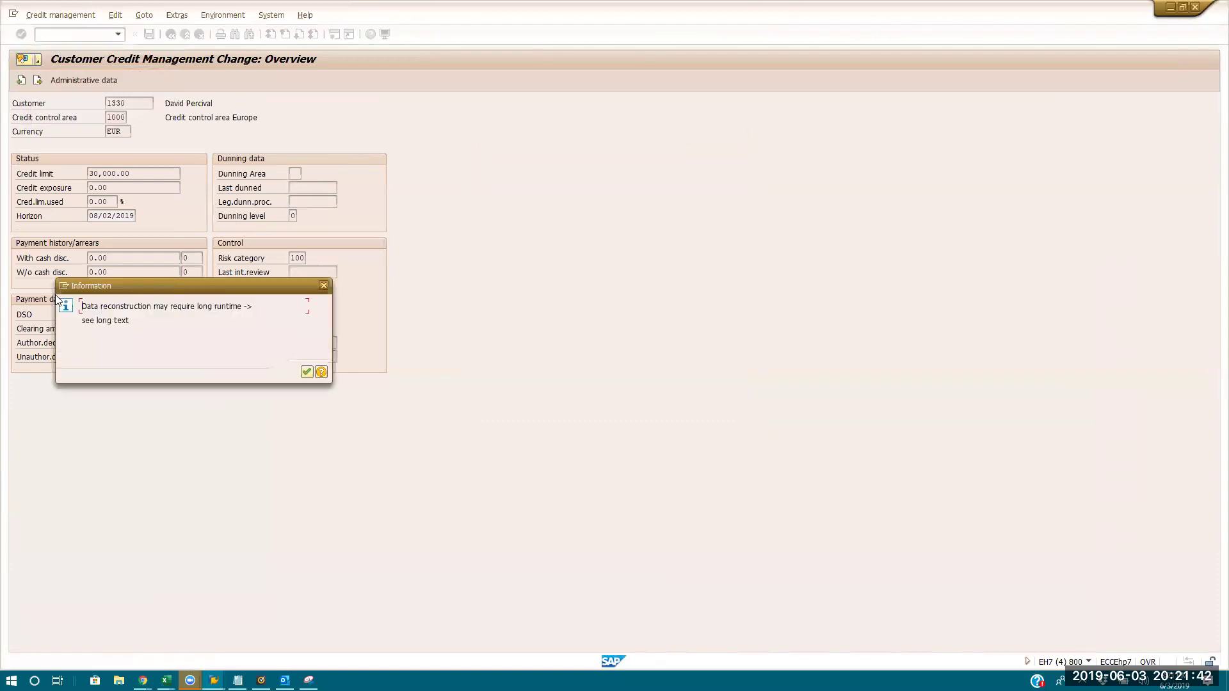
pyautogui.press('Return')
pyautogui.press('Return')
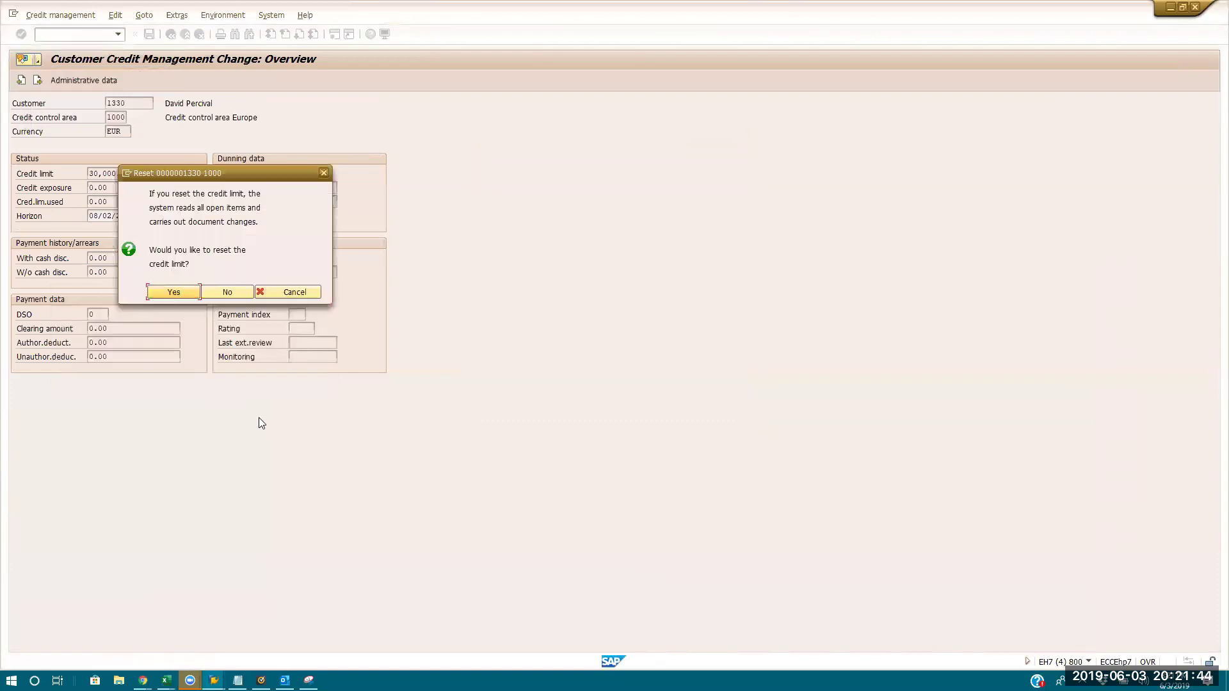
pyautogui.click(172, 295)
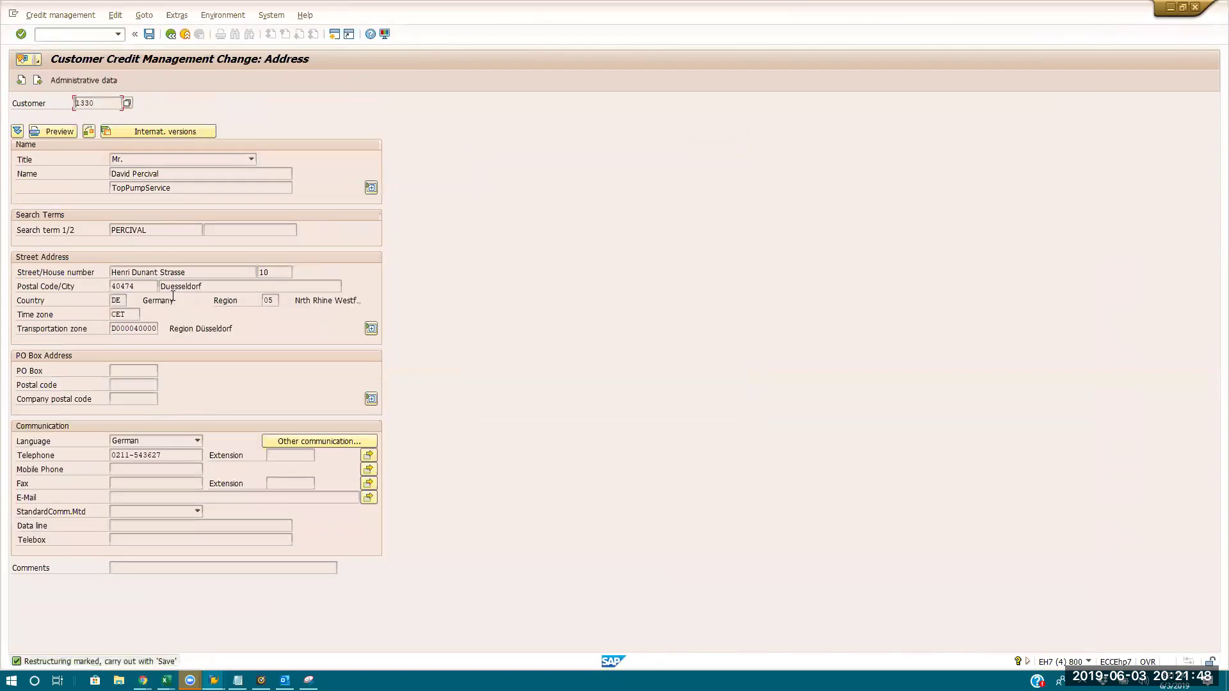
# - Go to the customer's central data and set the maximum permitted total amount to 40,000 with currency EUR
pyautogui.press('Return')
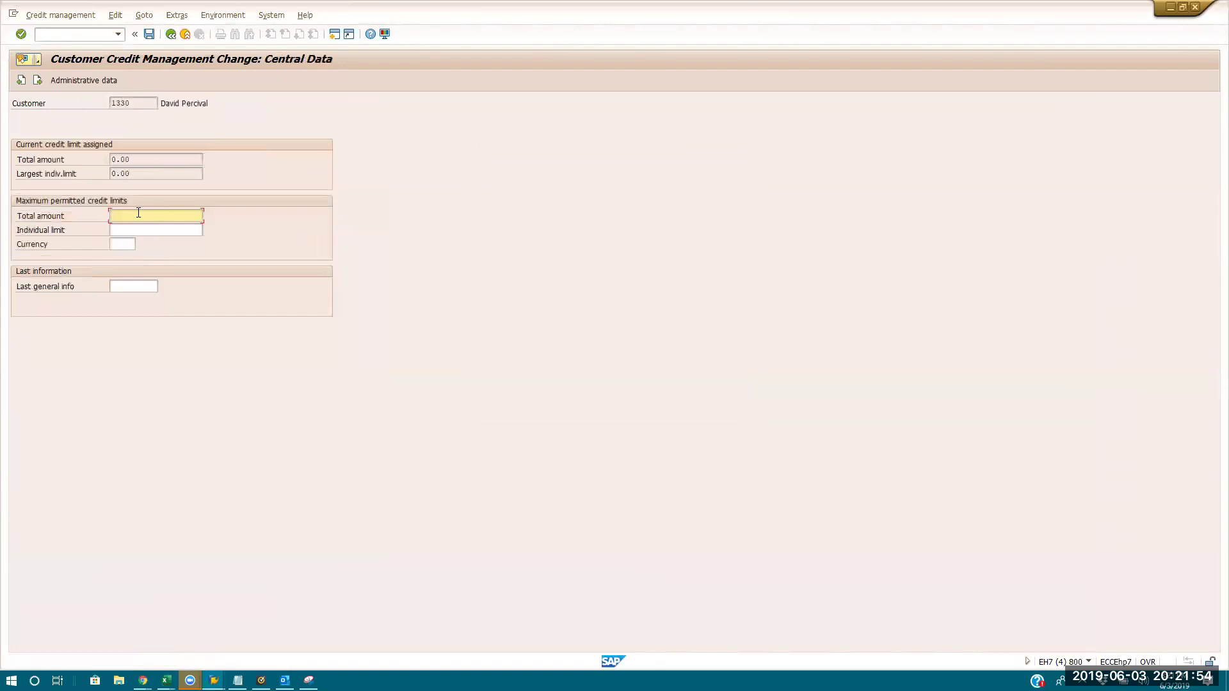
pyautogui.write('40000')
pyautogui.press('Return')
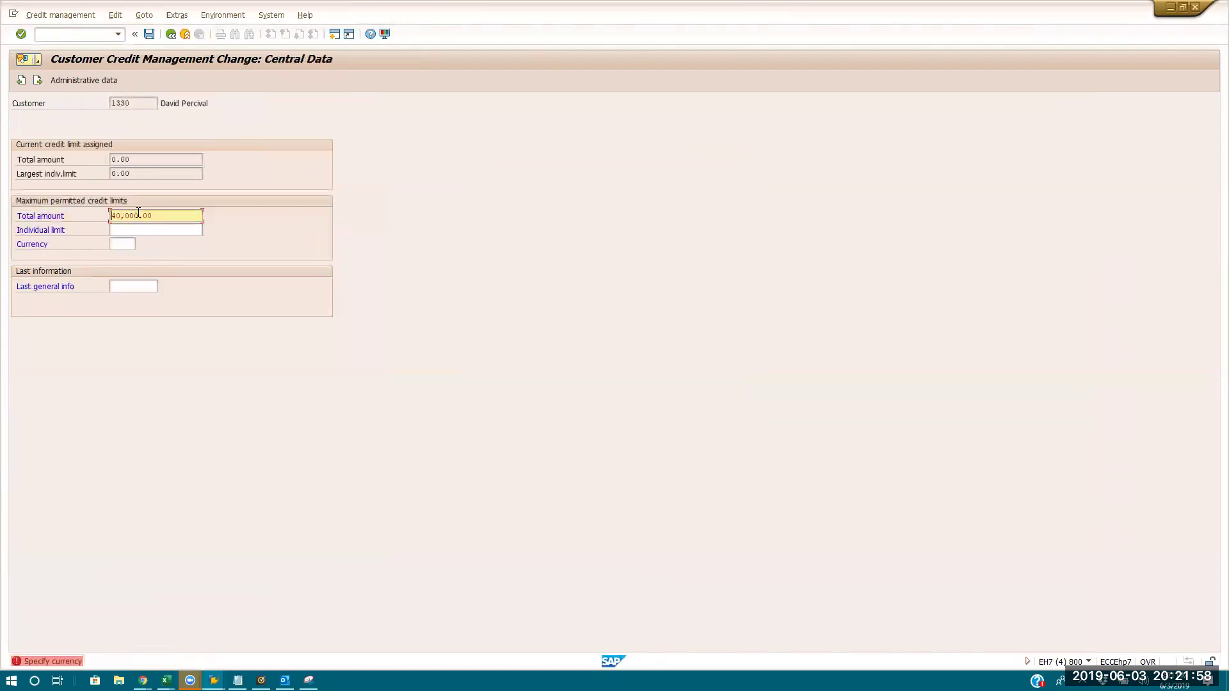
pyautogui.click(129, 242)
pyautogui.write('usd')
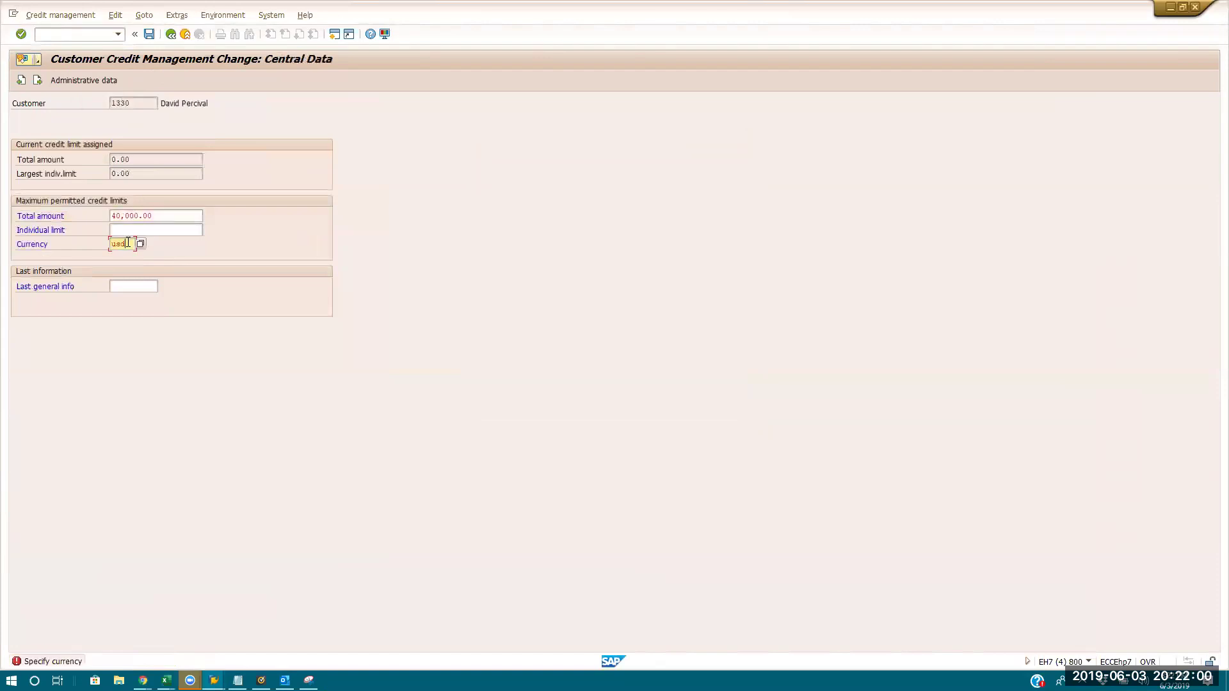
pyautogui.write('eur')
pyautogui.press('Return')
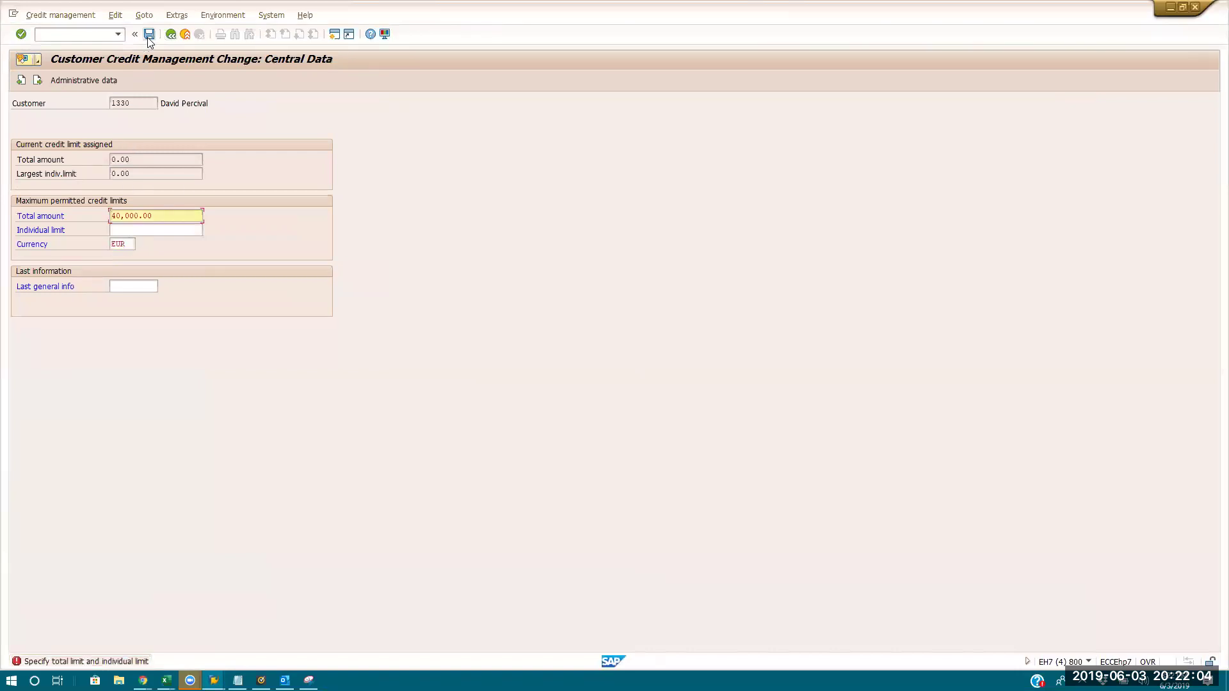
# - Try a maximum permitted individual limit of 20,000 in the customer's central data
pyautogui.click(167, 229)
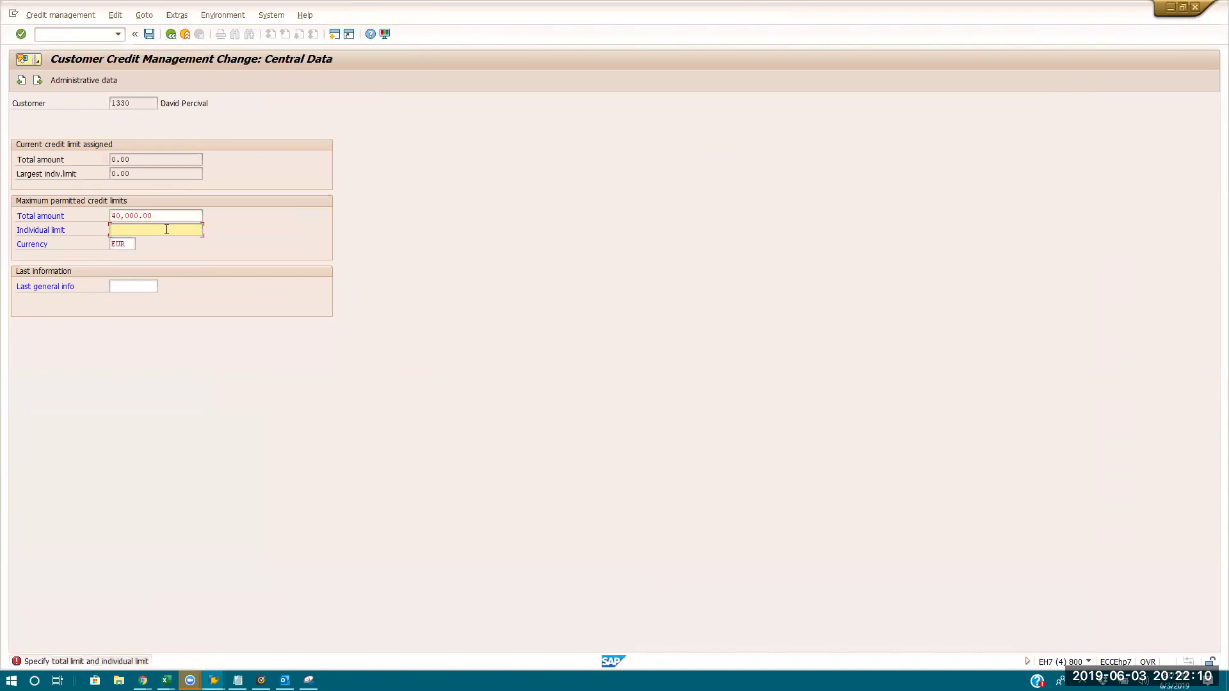
pyautogui.write('20000')
pyautogui.press('Return')
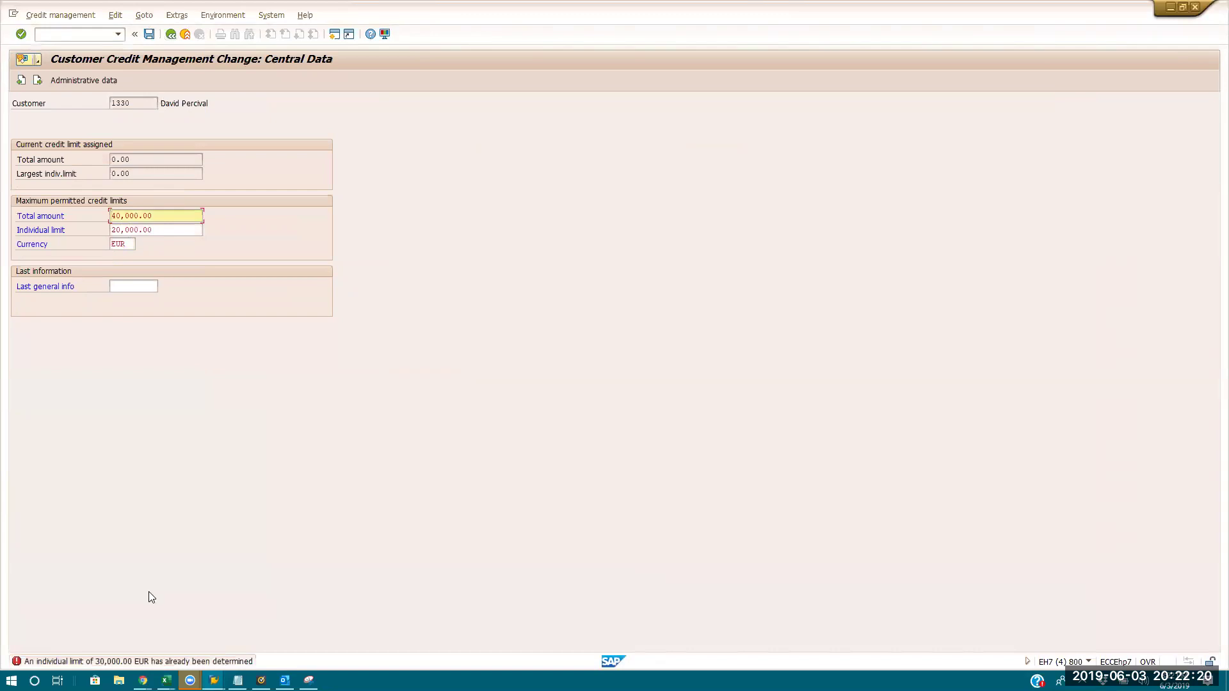
# - Set the customer's maximum permitted individual limit to 30,000 and continue to the status data
pyautogui.click(165, 232)
pyautogui.moveTo(165, 232); pyautogui.dragTo(3, 245)
pyautogui.write('30000')
pyautogui.press('Return')
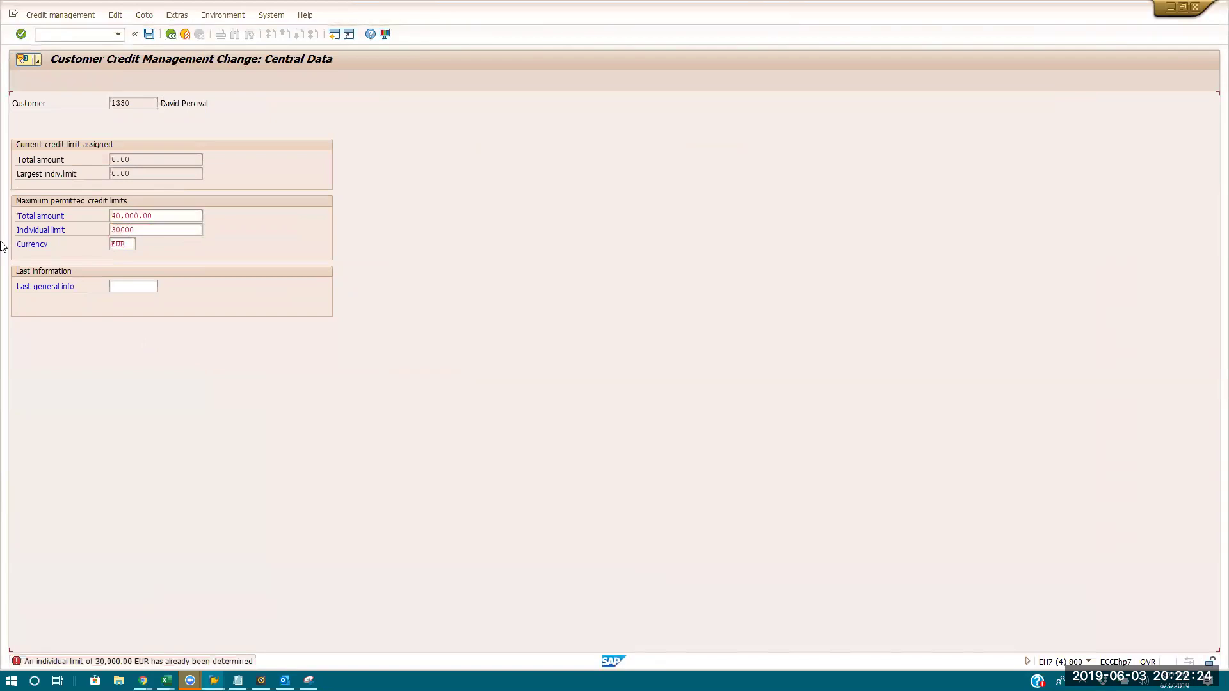
# - Clear the Blocked indicator in the customer's internal credit data and save the credit management changes
pyautogui.moveTo(168, 156); pyautogui.dragTo(1, 161)
pyautogui.click(137, 175)
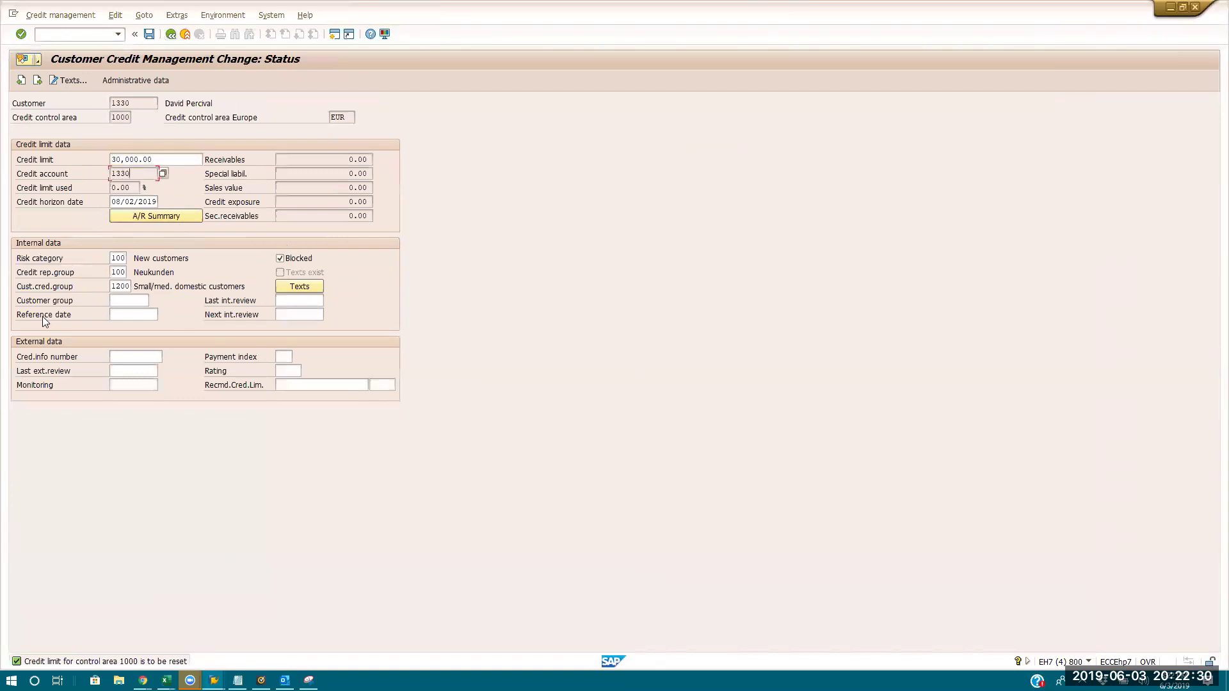
pyautogui.doubleClick(120, 286)
pyautogui.click(280, 258)
pyautogui.click(150, 34)
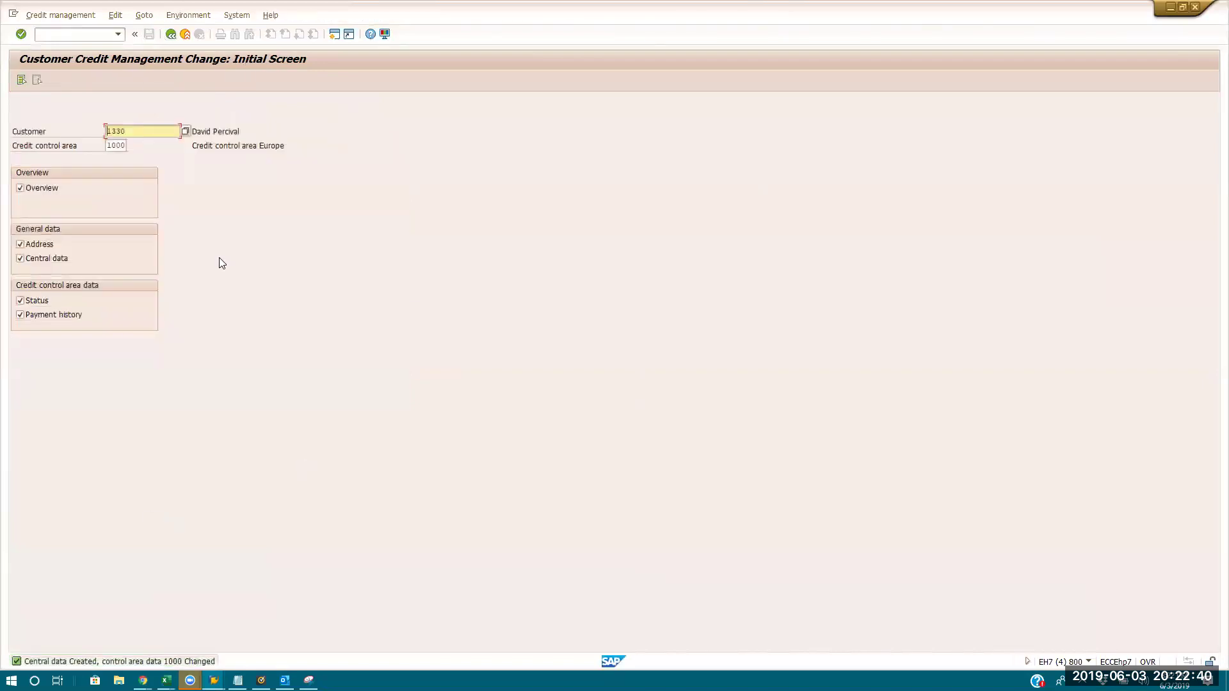
# - Return to the customer invoice session, discard the open entry, and start a blank invoice for company code 1000
pyautogui.hotkey('alt', 'Tab')
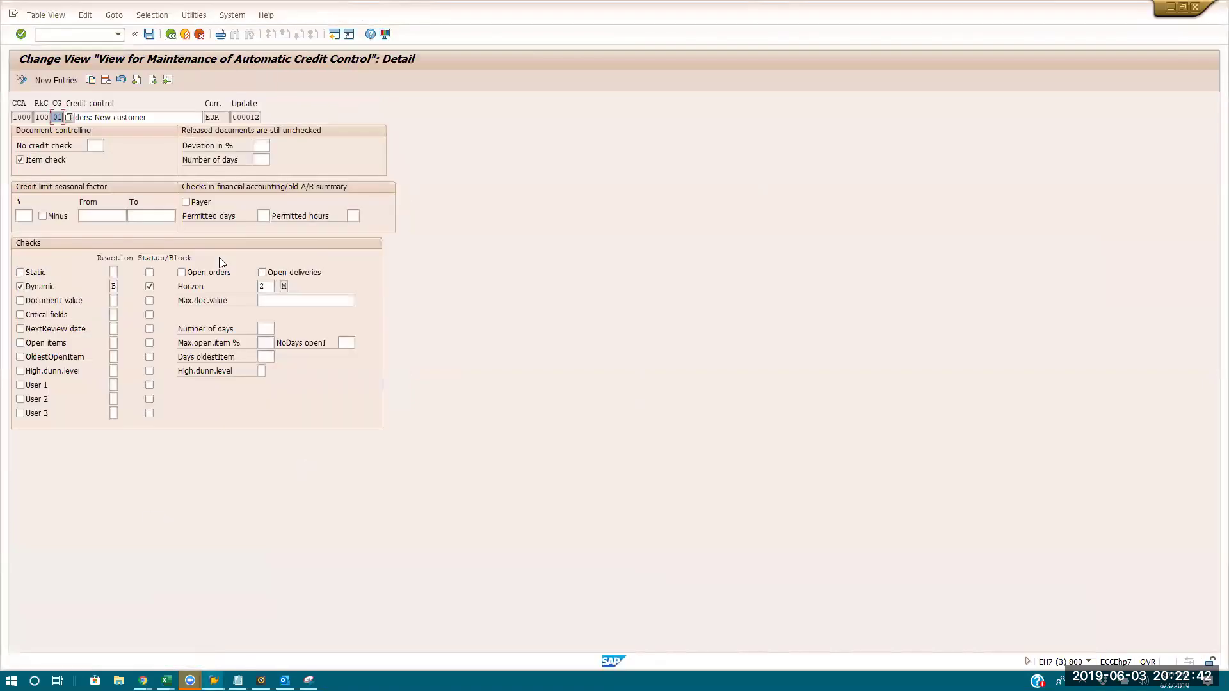
pyautogui.hotkey('alt', 'Tab')
pyautogui.hotkey('alt', 'Tab')
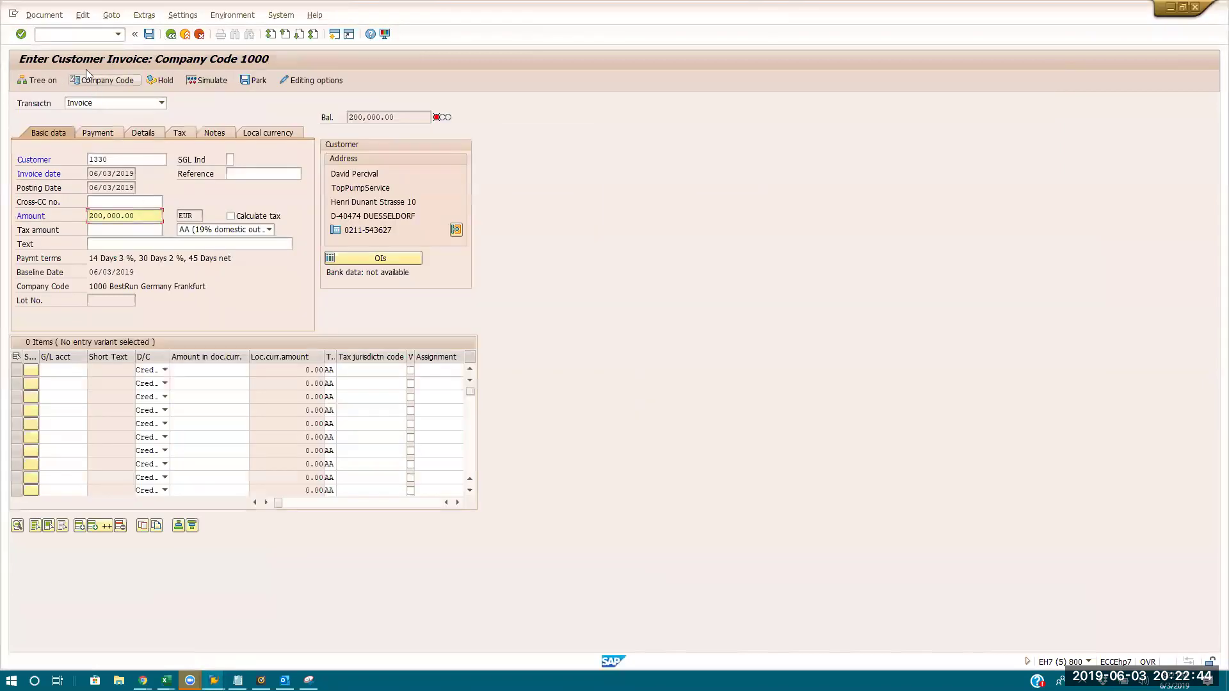
pyautogui.click(76, 34)
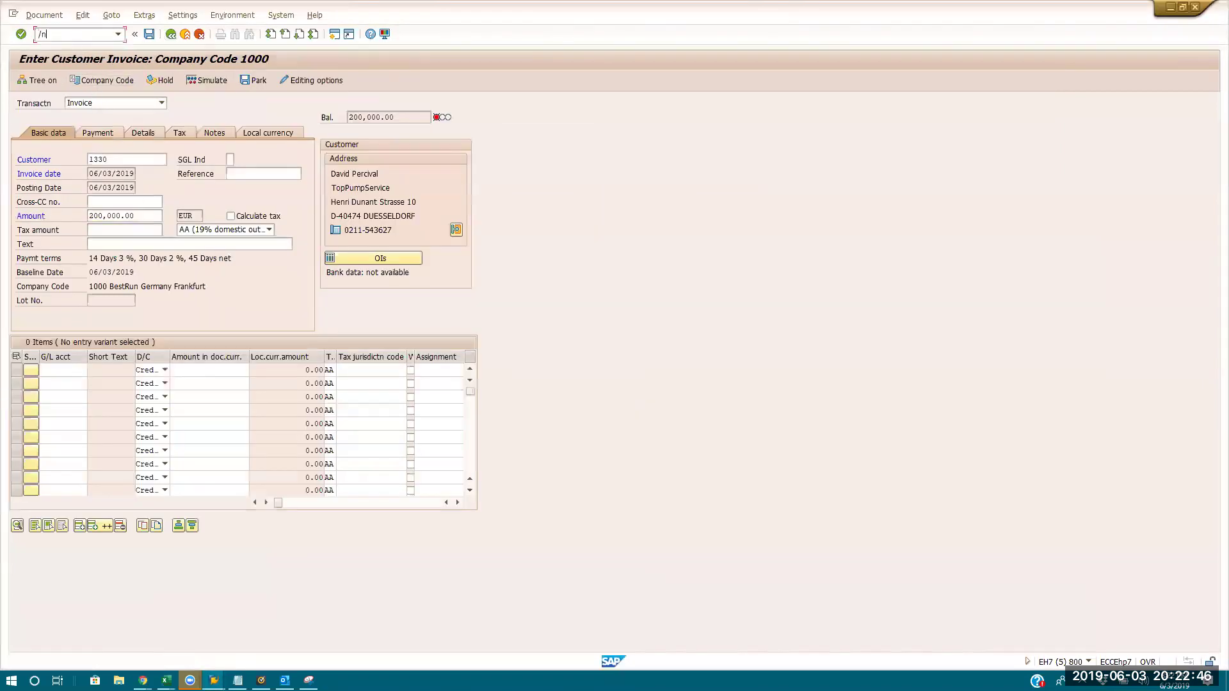
pyautogui.press('Return')
pyautogui.press('BackSpace')
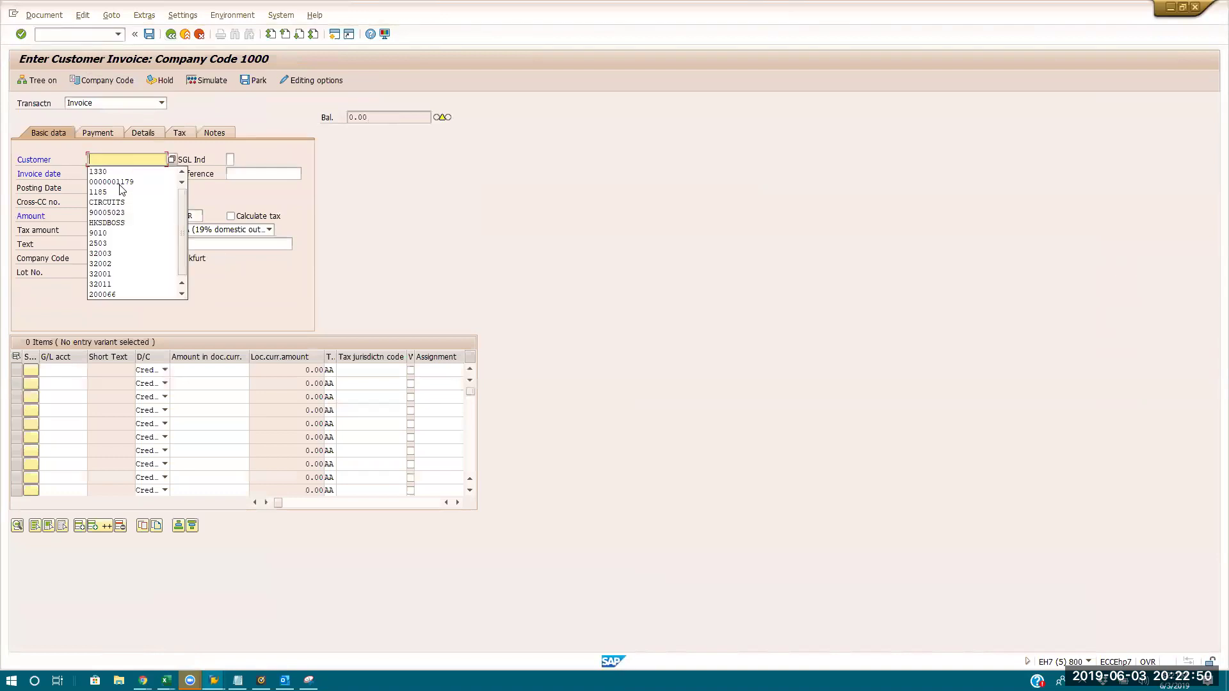
# - Enter the customer number, invoice date 06/03/2019 and amount 200,000 EUR in the invoice header, and continue past the credit warning
pyautogui.click(116, 172)
pyautogui.click(116, 173)
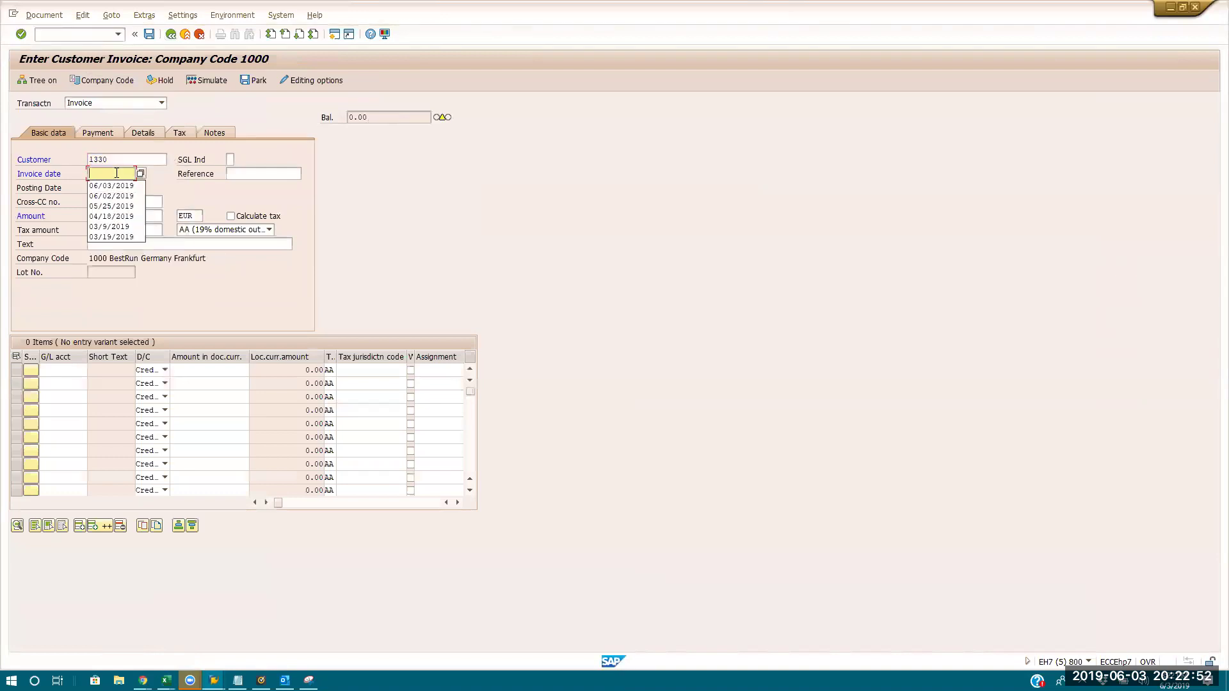
pyautogui.click(111, 186)
pyautogui.click(112, 215)
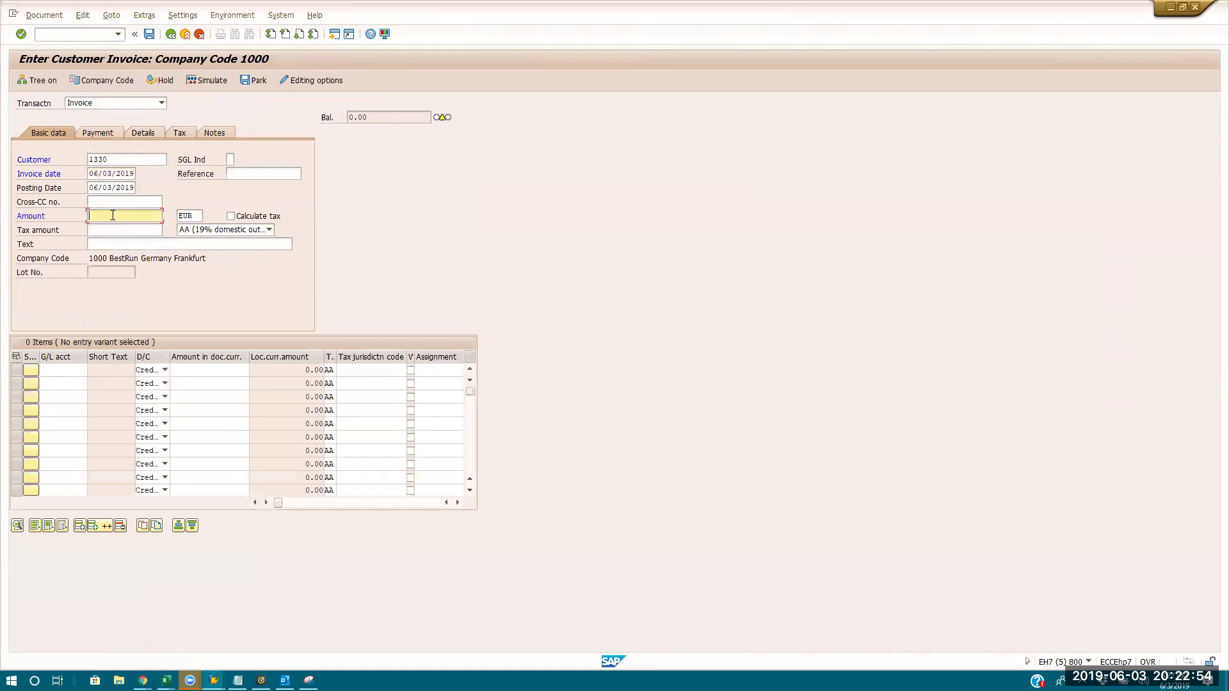
pyautogui.click(112, 216)
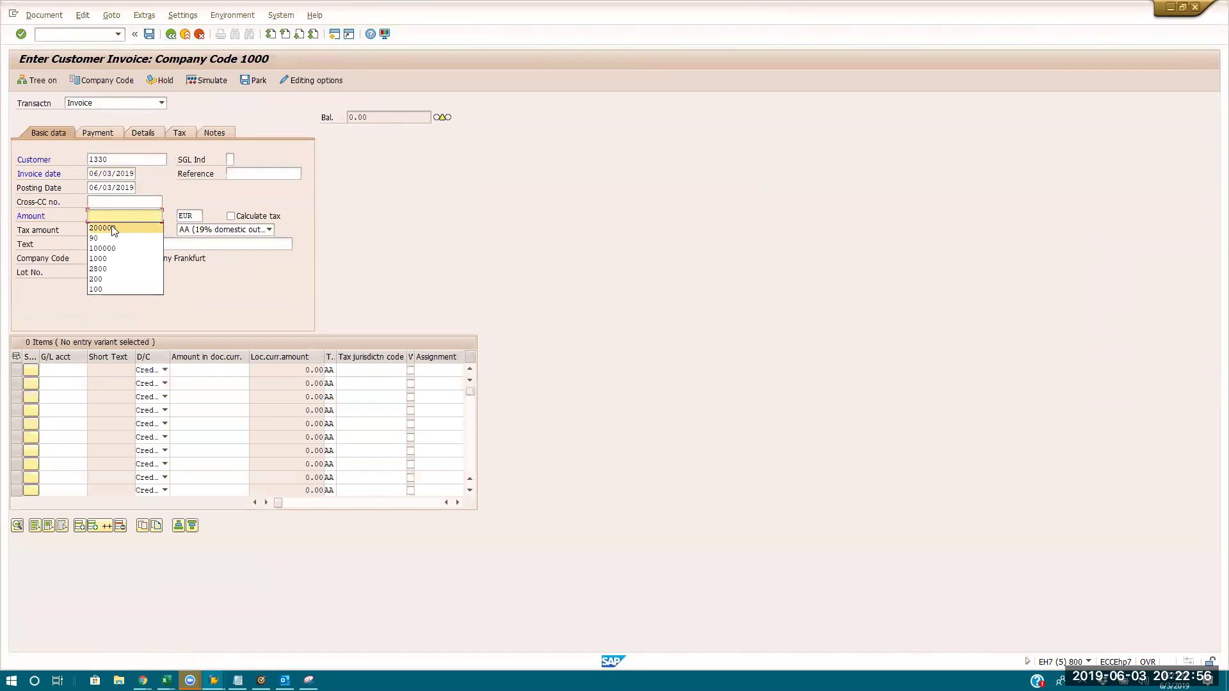
pyautogui.click(113, 228)
pyautogui.press('Return')
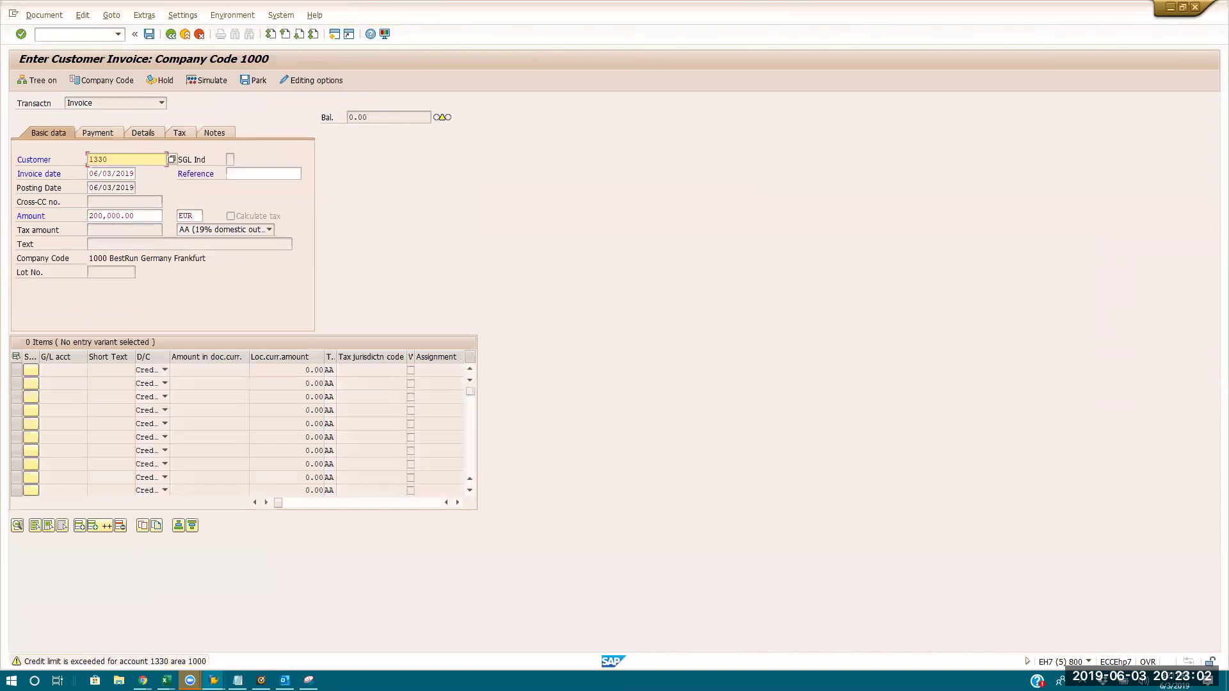
pyautogui.press('Return')
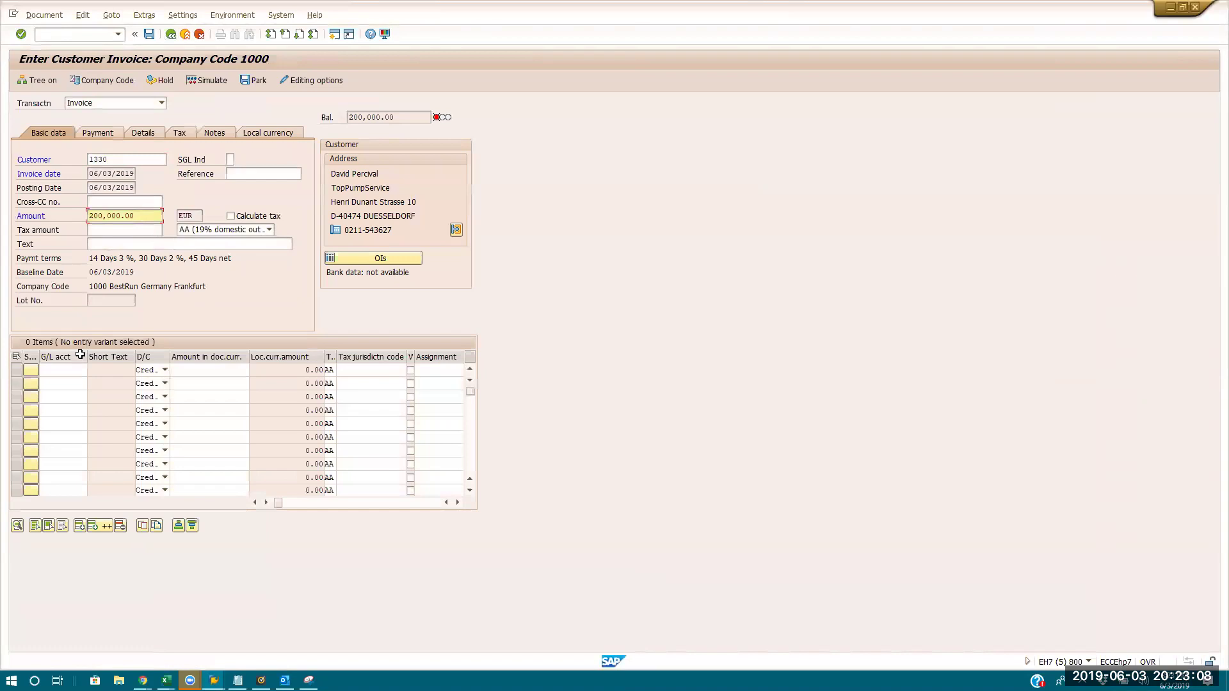
# - Try G/L account 62000 in the invoice's first item line
pyautogui.click(66, 374)
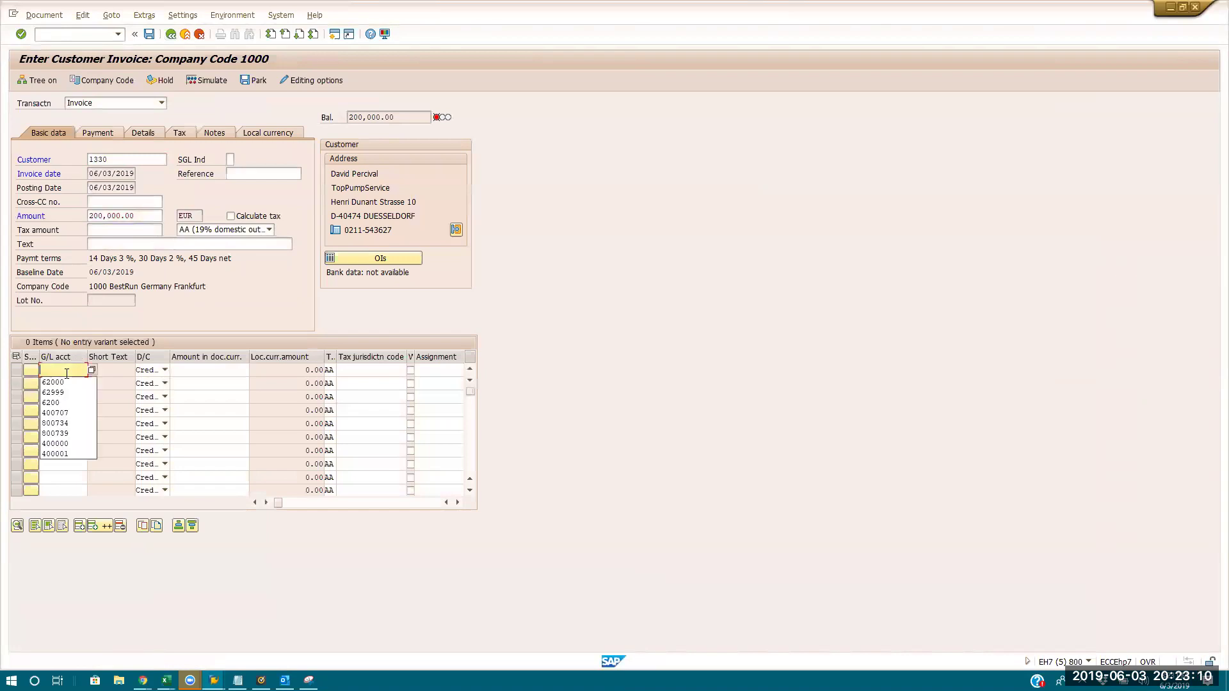
pyautogui.click(65, 381)
pyautogui.press('Return')
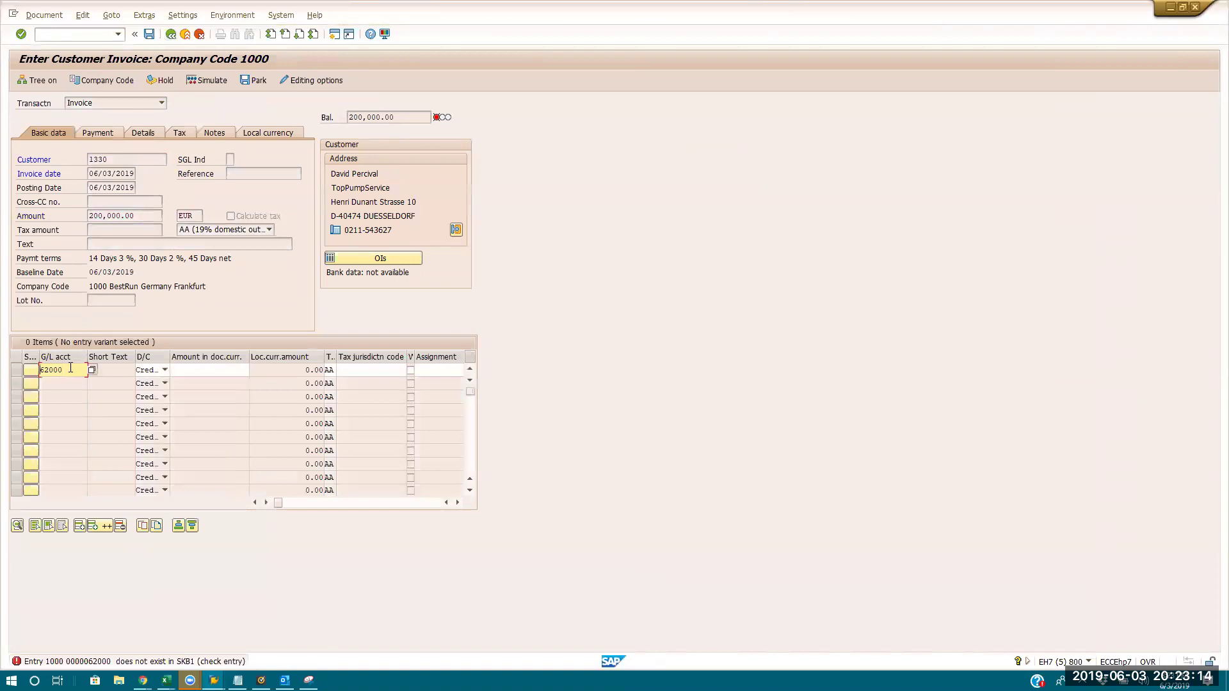
pyautogui.moveTo(71, 367); pyautogui.dragTo(1, 373)
pyautogui.press('BackSpace')
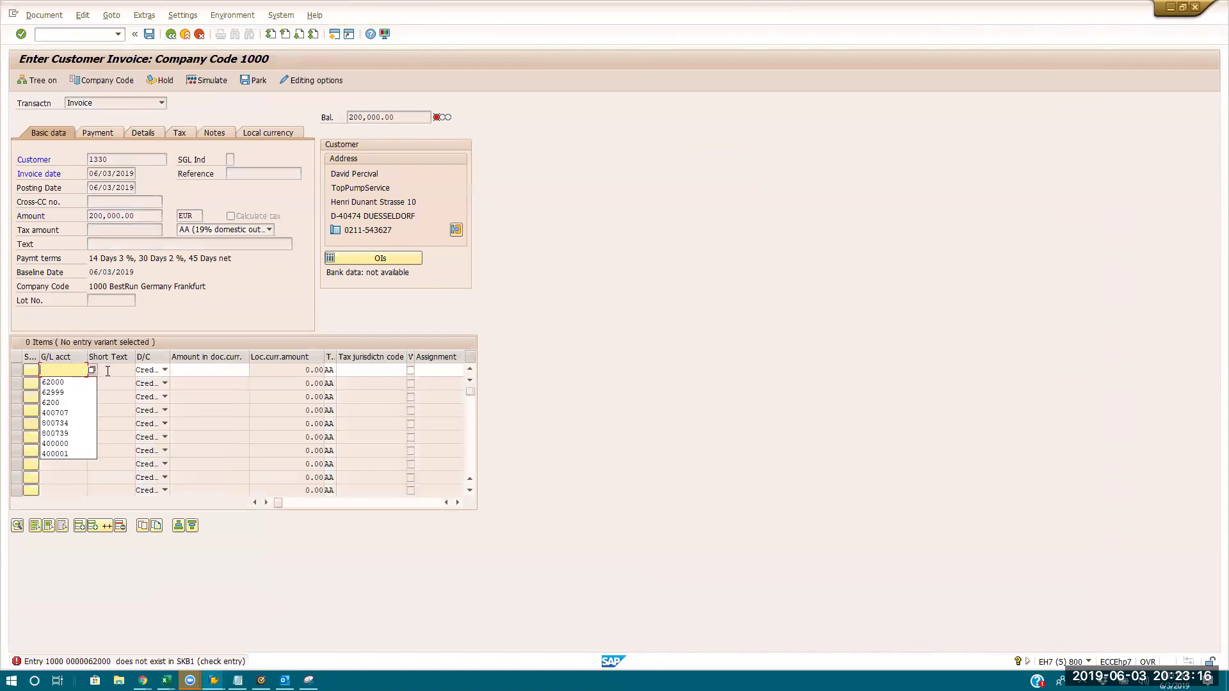
# - Search company code 1000's G/L accounts for *sales* and assign Sales rebates (883000) to the first item line
pyautogui.click(92, 369)
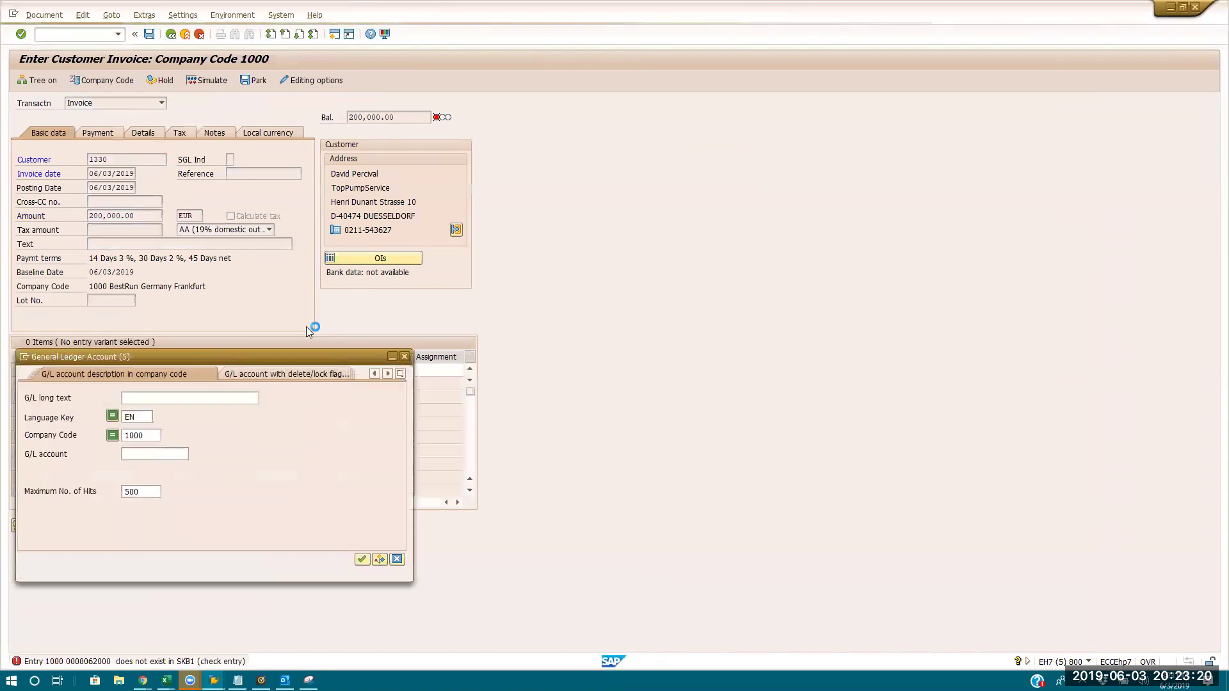
pyautogui.moveTo(284, 354); pyautogui.dragTo(759, 276)
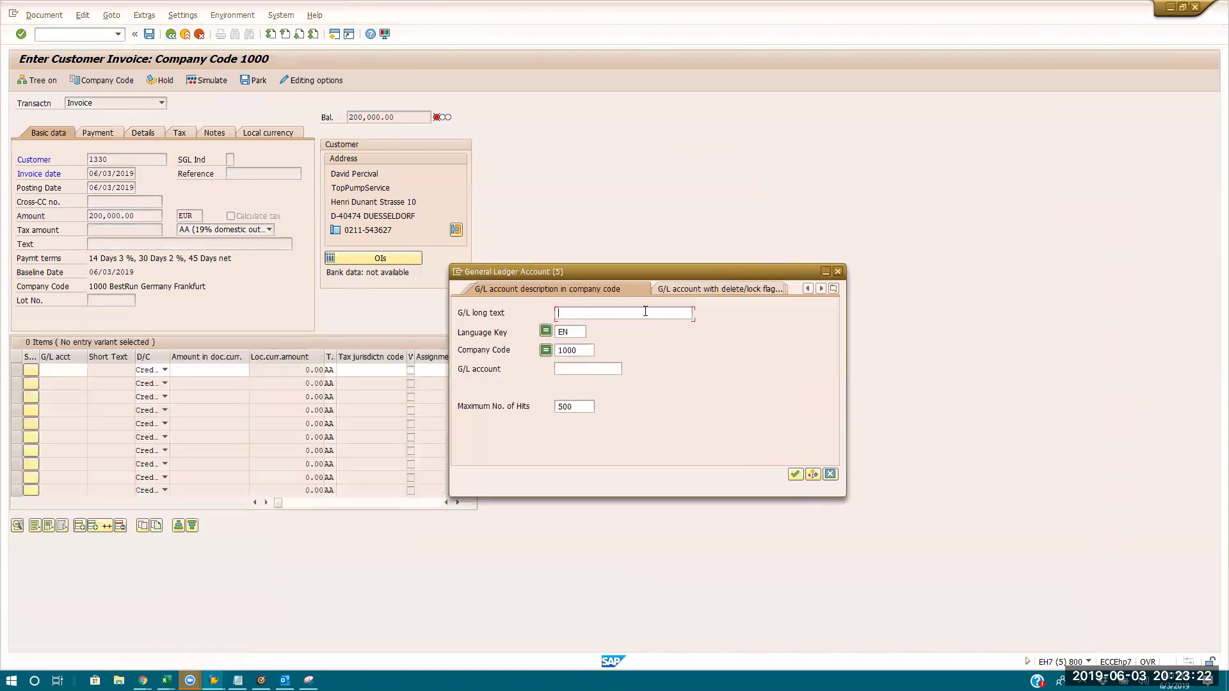
pyautogui.write('*sa;')
pyautogui.press('BackSpace')
pyautogui.write('les*')
pyautogui.press('Return')
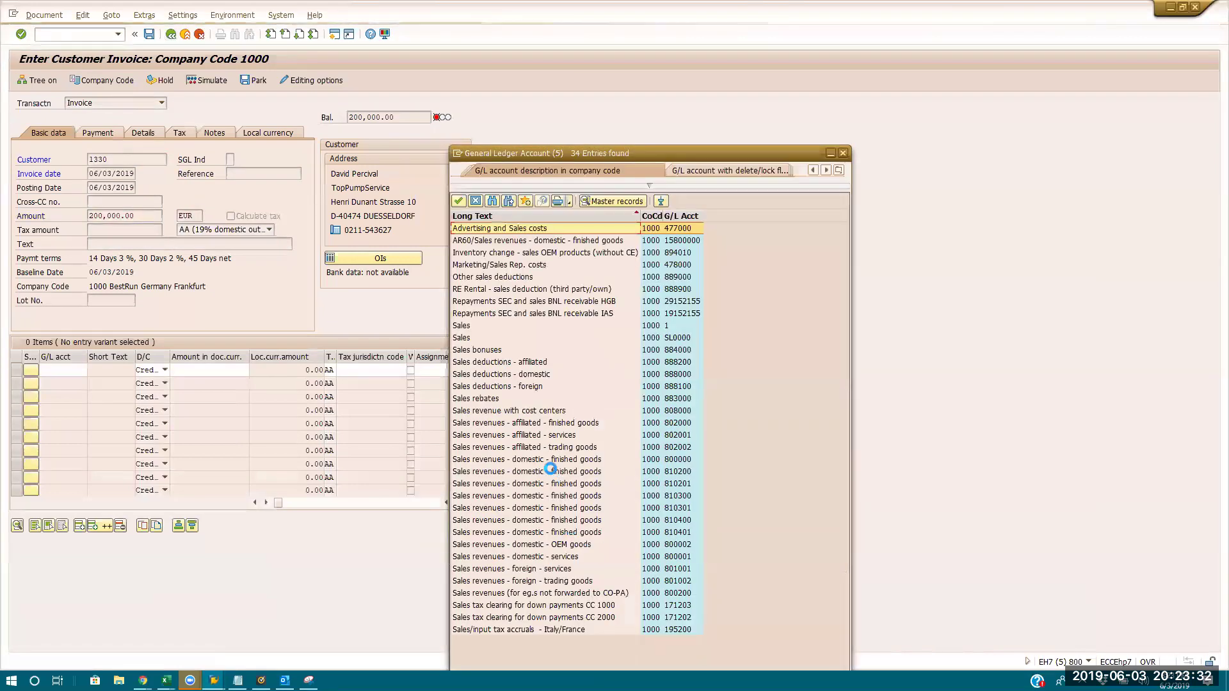
pyautogui.doubleClick(485, 400)
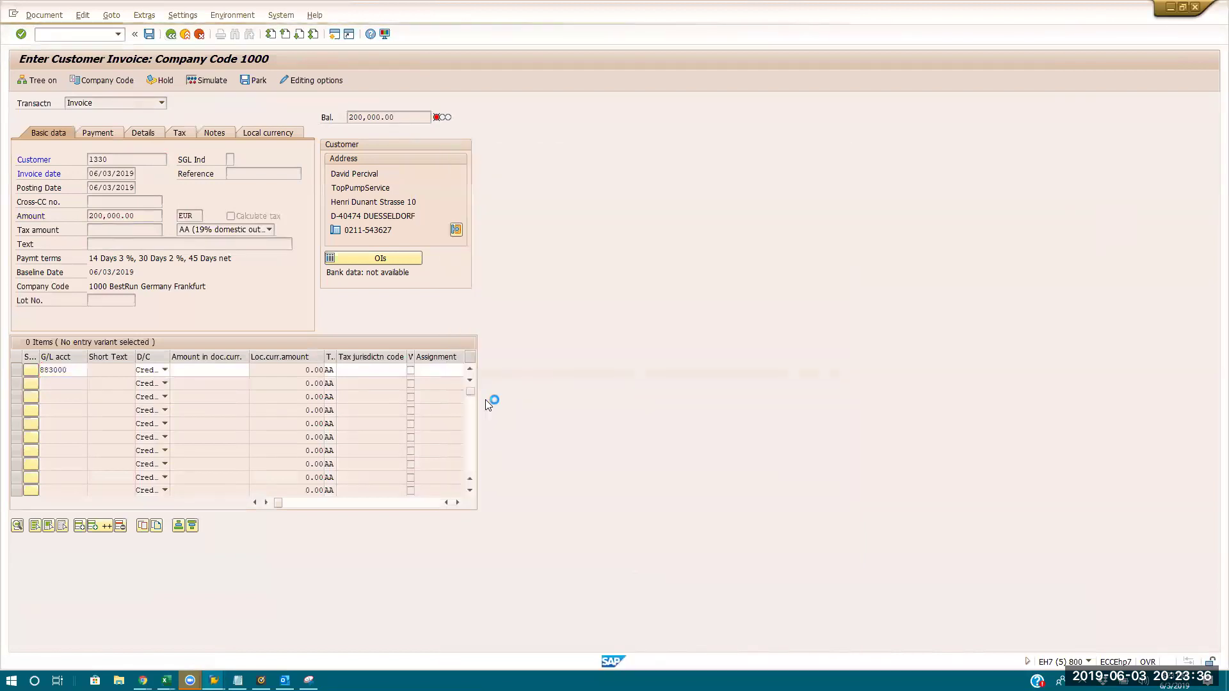
# - Set the Sales rebates line's amount to 200,000 and open the item's correction screen for its CO assignment
pyautogui.click(201, 371)
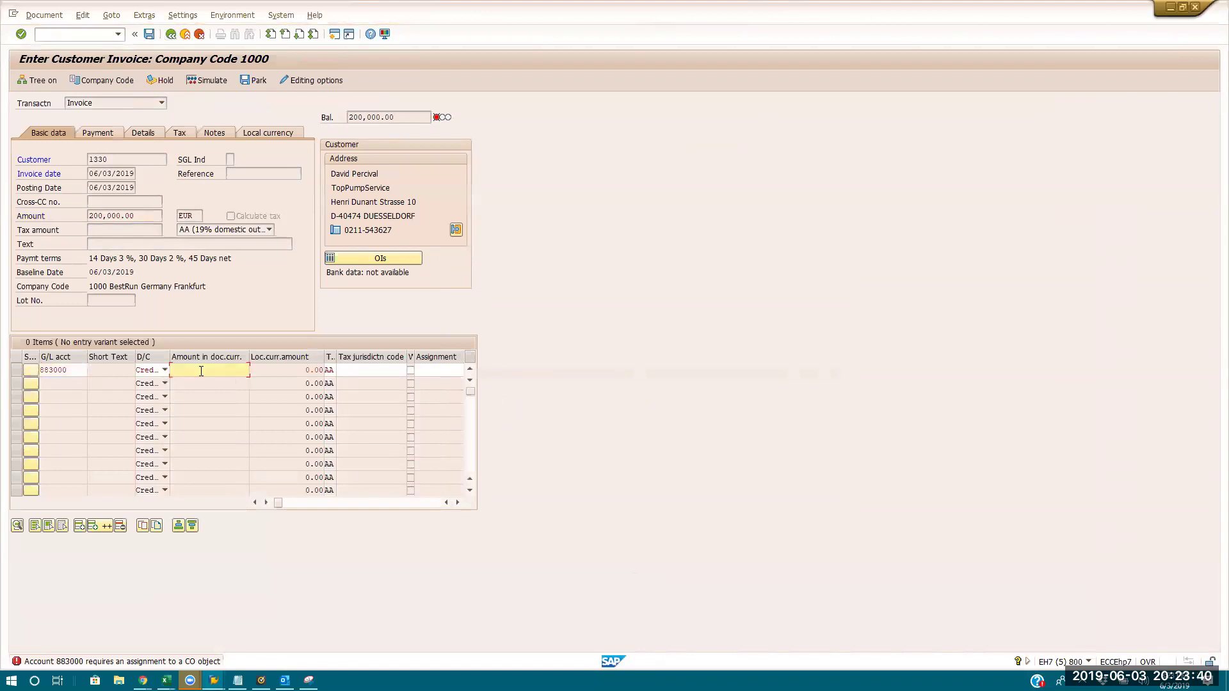
pyautogui.press('Return')
pyautogui.click(386, 503)
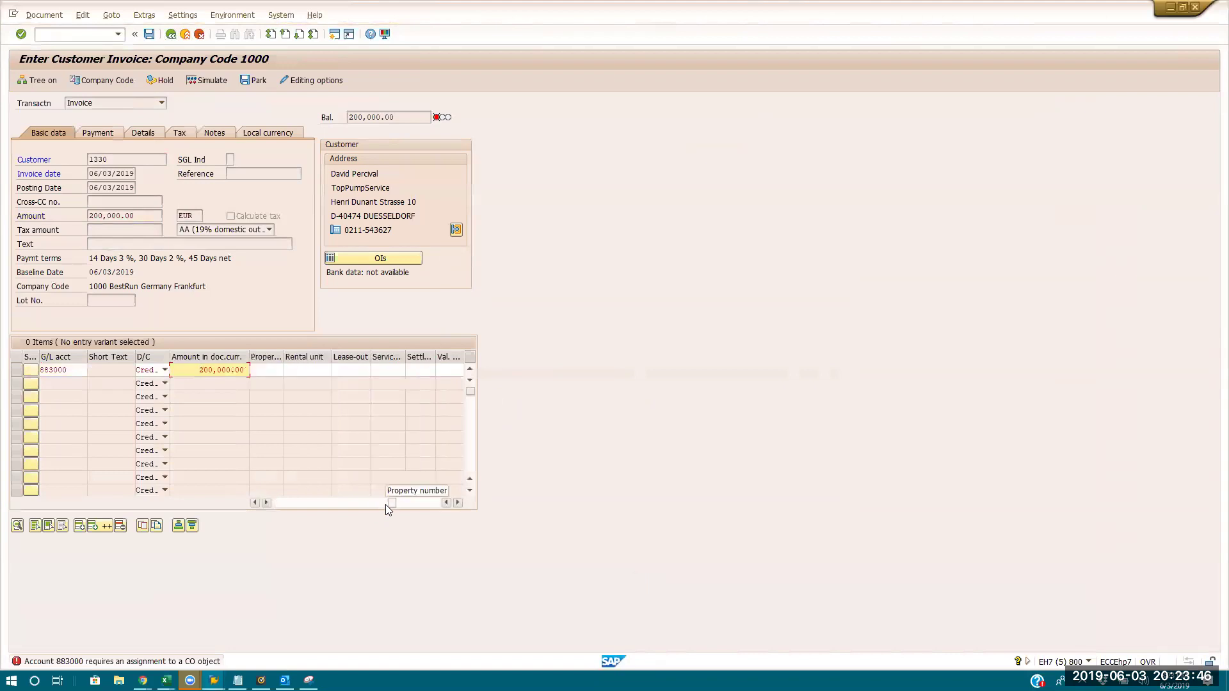
pyautogui.click(368, 505)
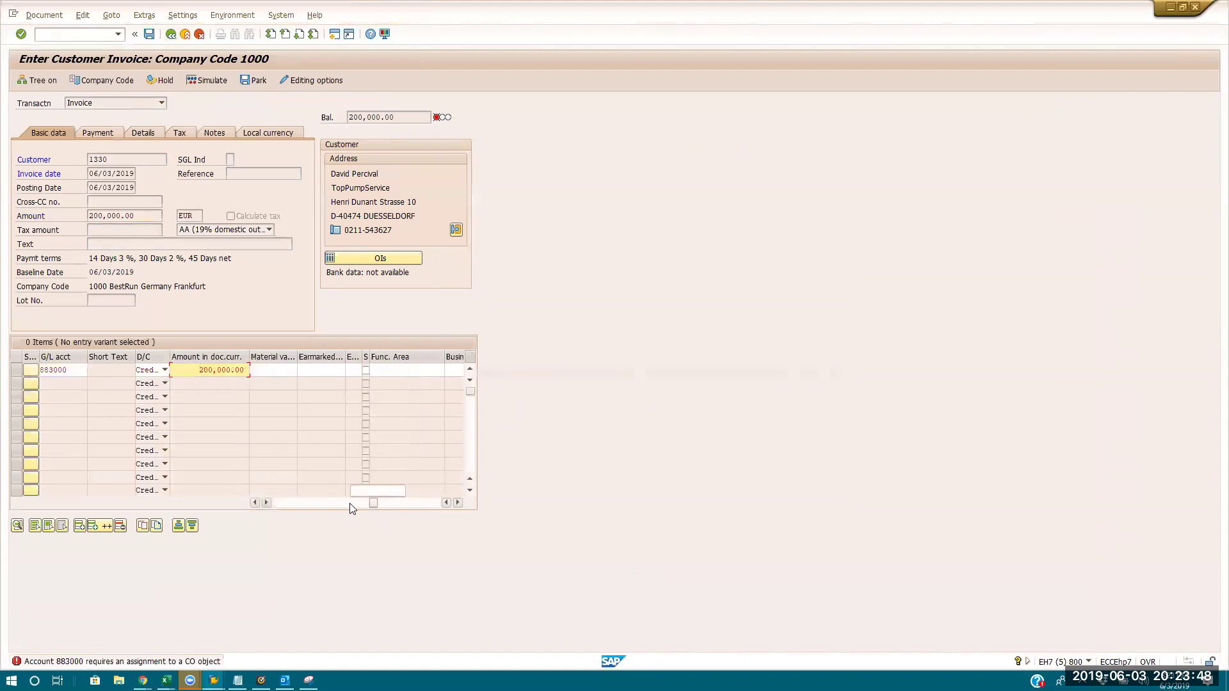
pyautogui.click(339, 503)
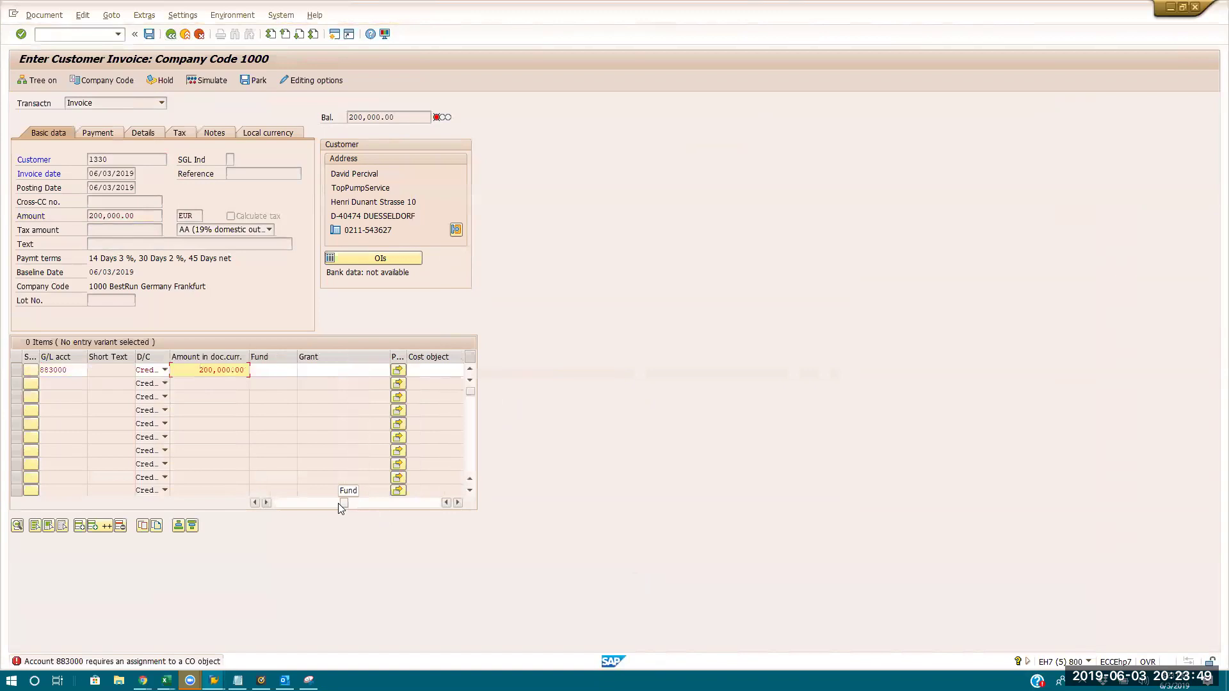
pyautogui.click(350, 372)
pyautogui.press('Return')
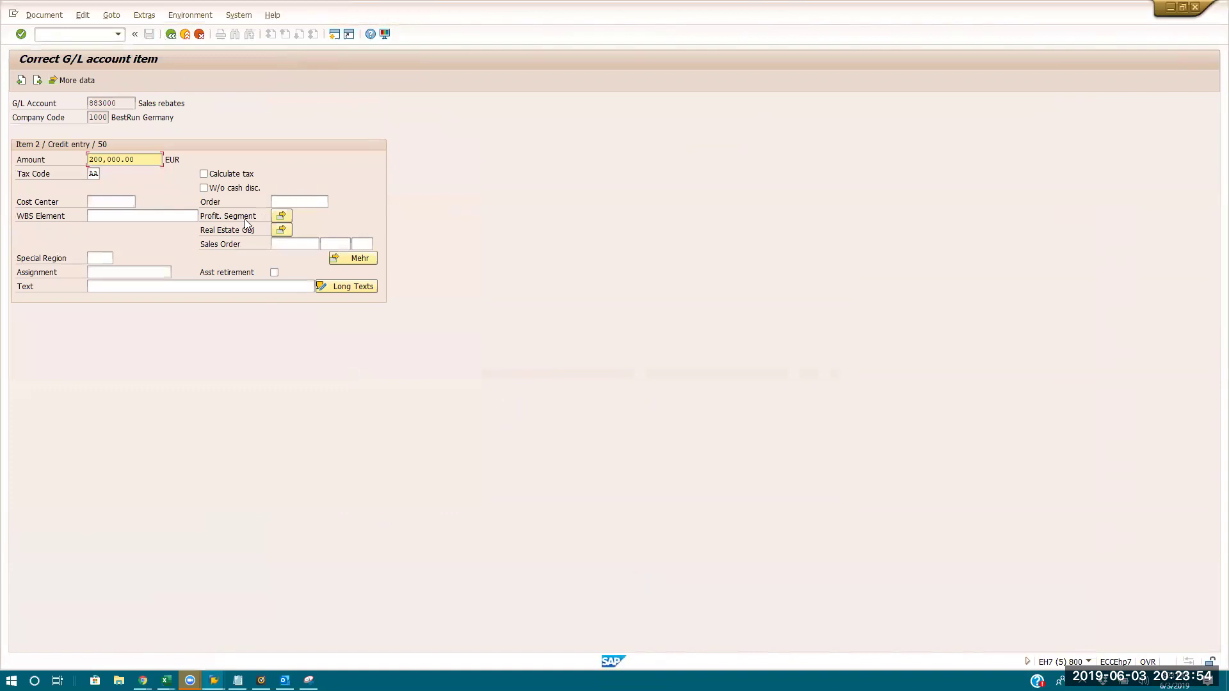
# - Try cost center 1210 as the CO assignment of the Sales rebates item
pyautogui.click(281, 215)
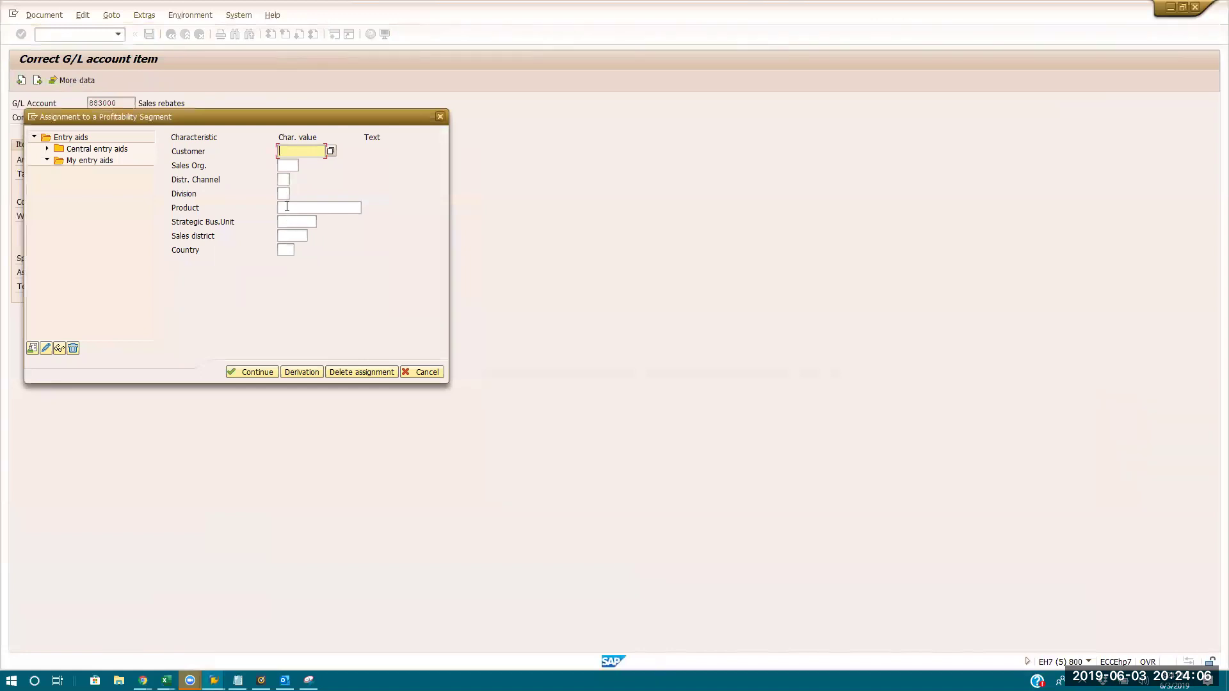
pyautogui.press('Escape')
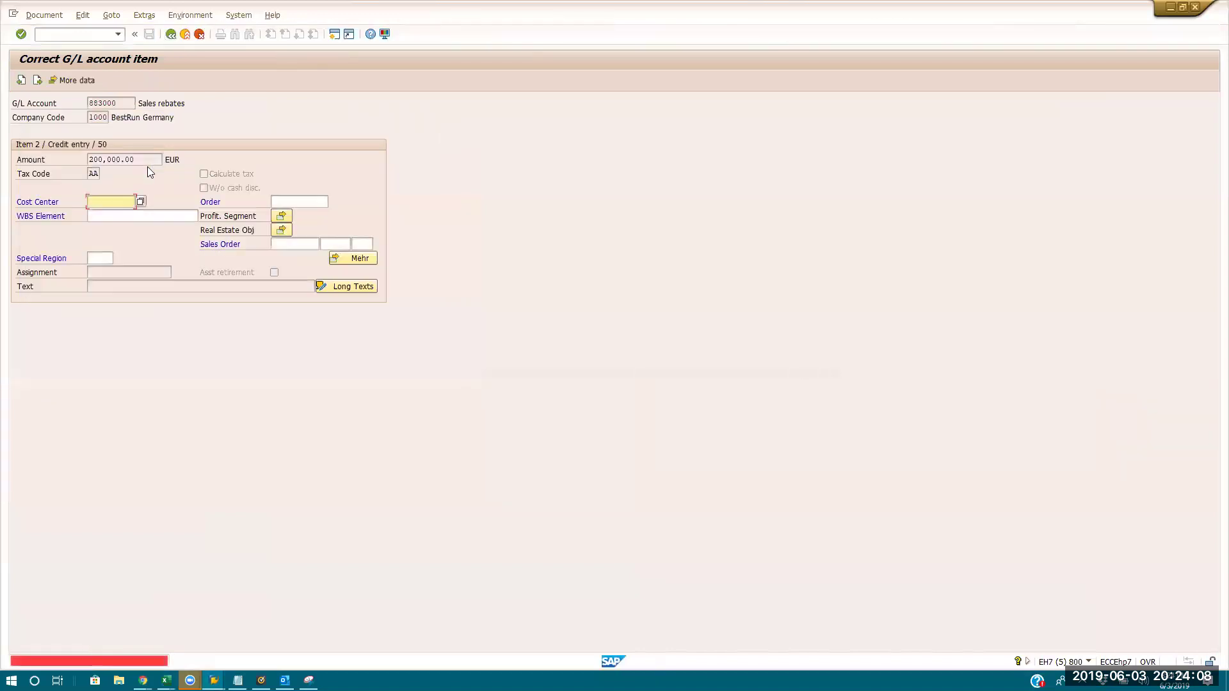
pyautogui.click(137, 202)
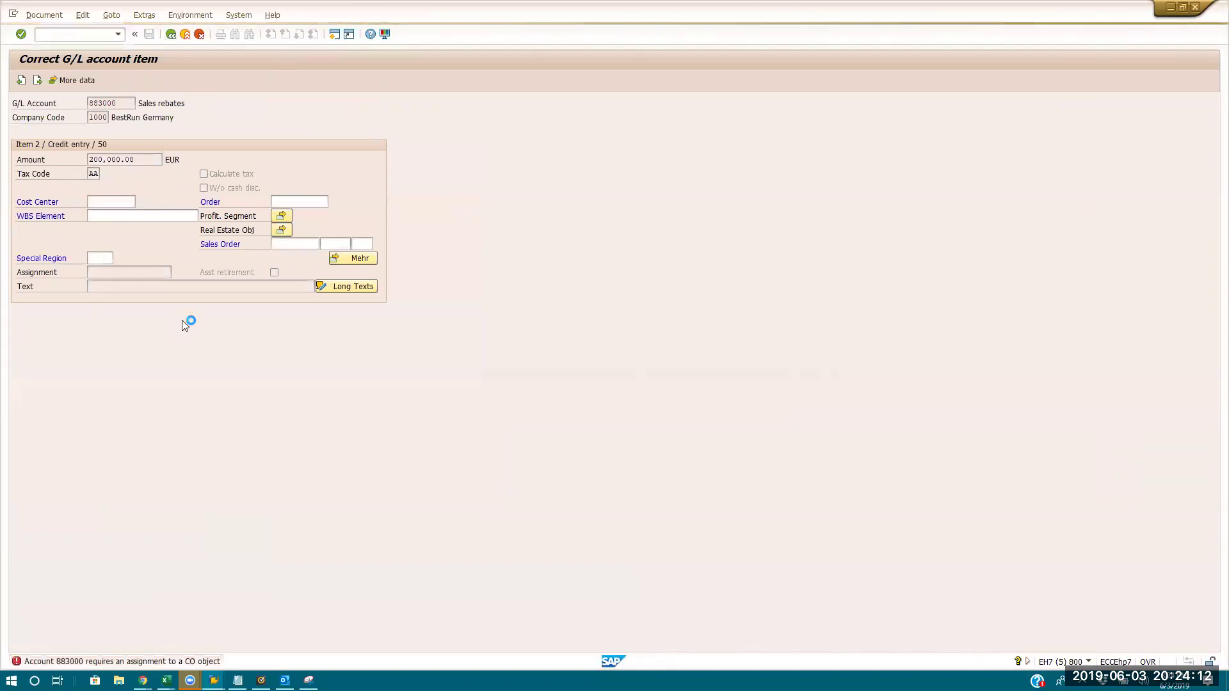
pyautogui.click(218, 273)
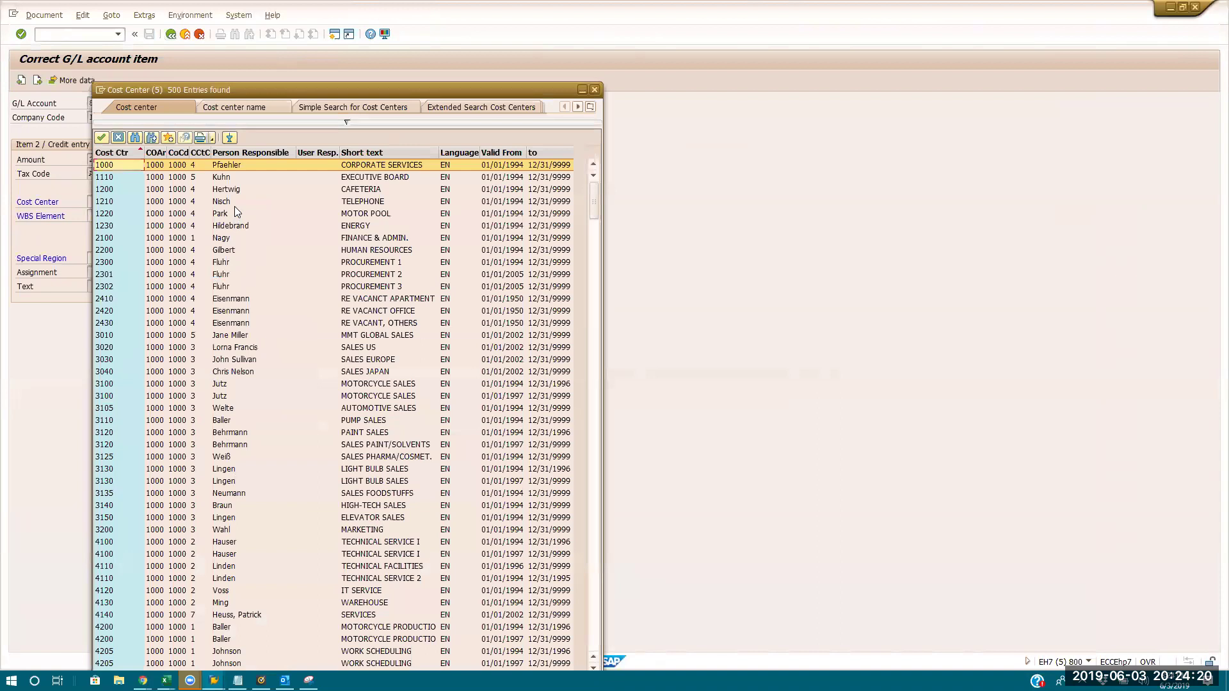
pyautogui.doubleClick(234, 204)
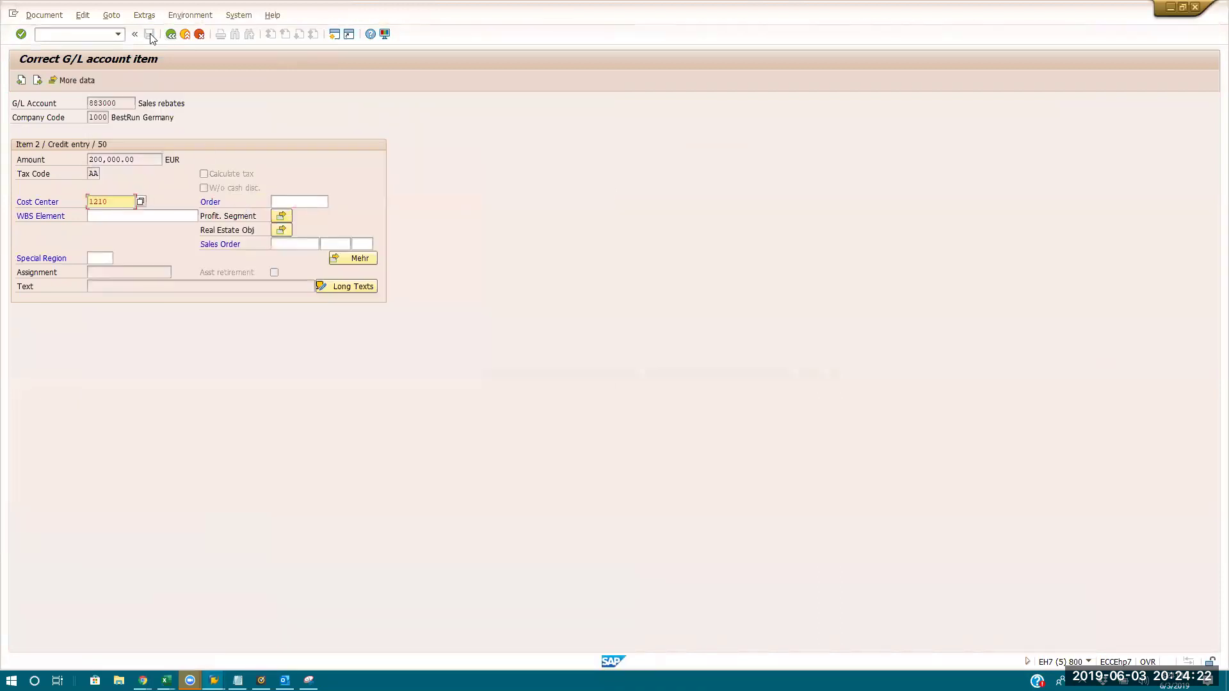
pyautogui.click(148, 33)
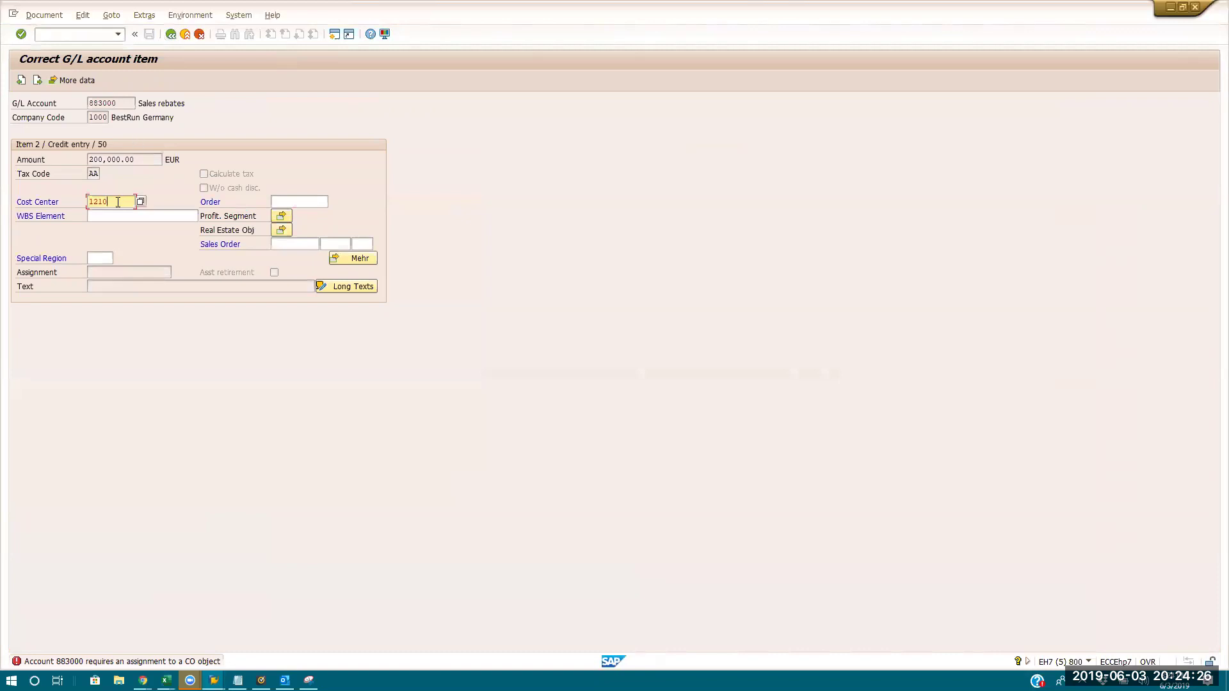
# - Clear cost center 1210 from the Sales rebates item and try to return to the invoice
pyautogui.press('BackSpace')
pyautogui.press('BackSpace')
pyautogui.press('BackSpace')
pyautogui.press('BackSpace')
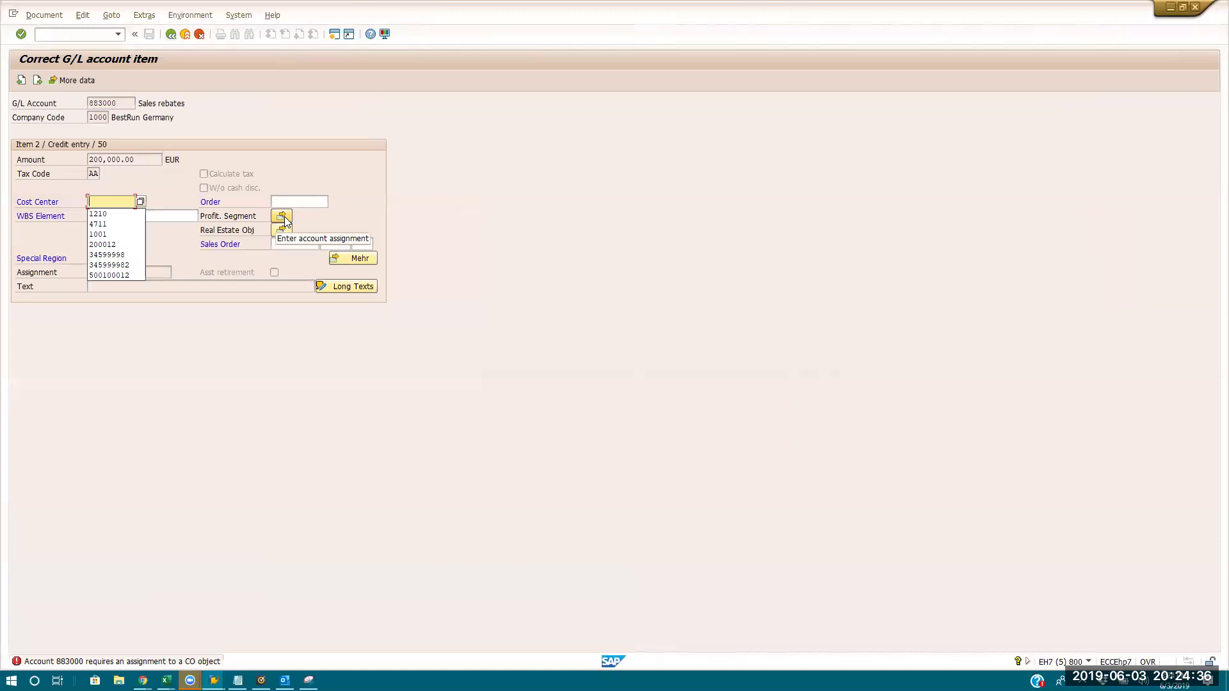
pyautogui.click(171, 35)
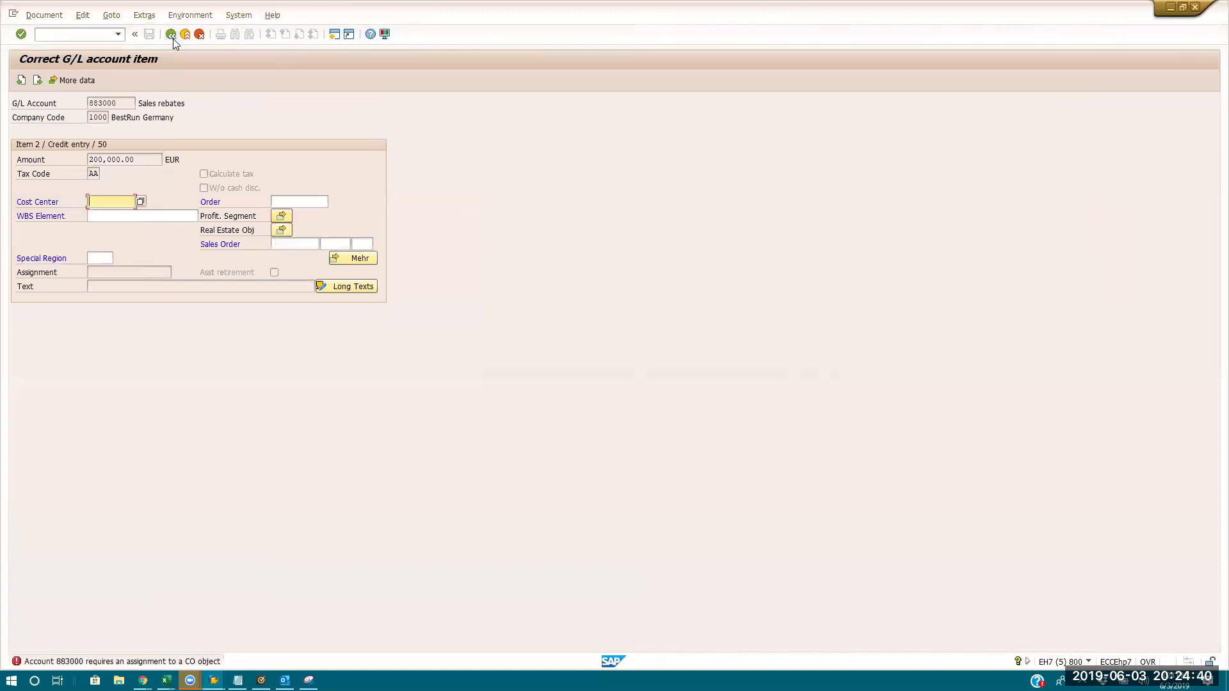
# - Select sales organization 0001 in the item's profitability segment assignment and run the derivation
pyautogui.click(285, 218)
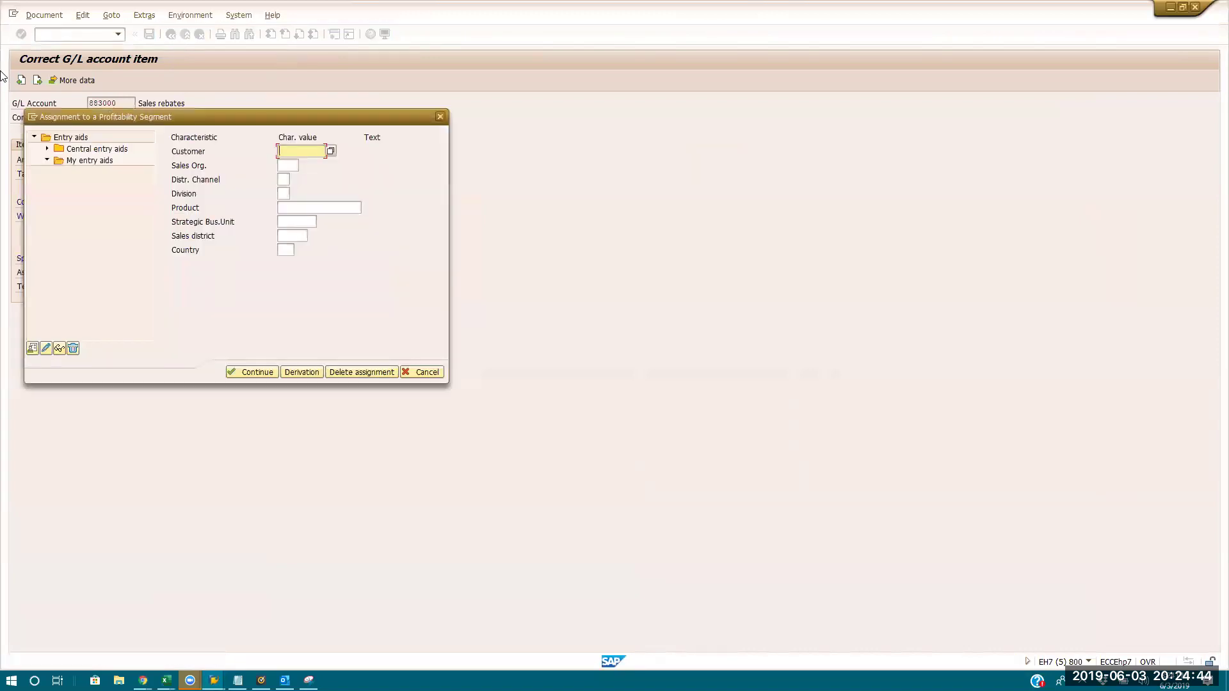
pyautogui.click(292, 165)
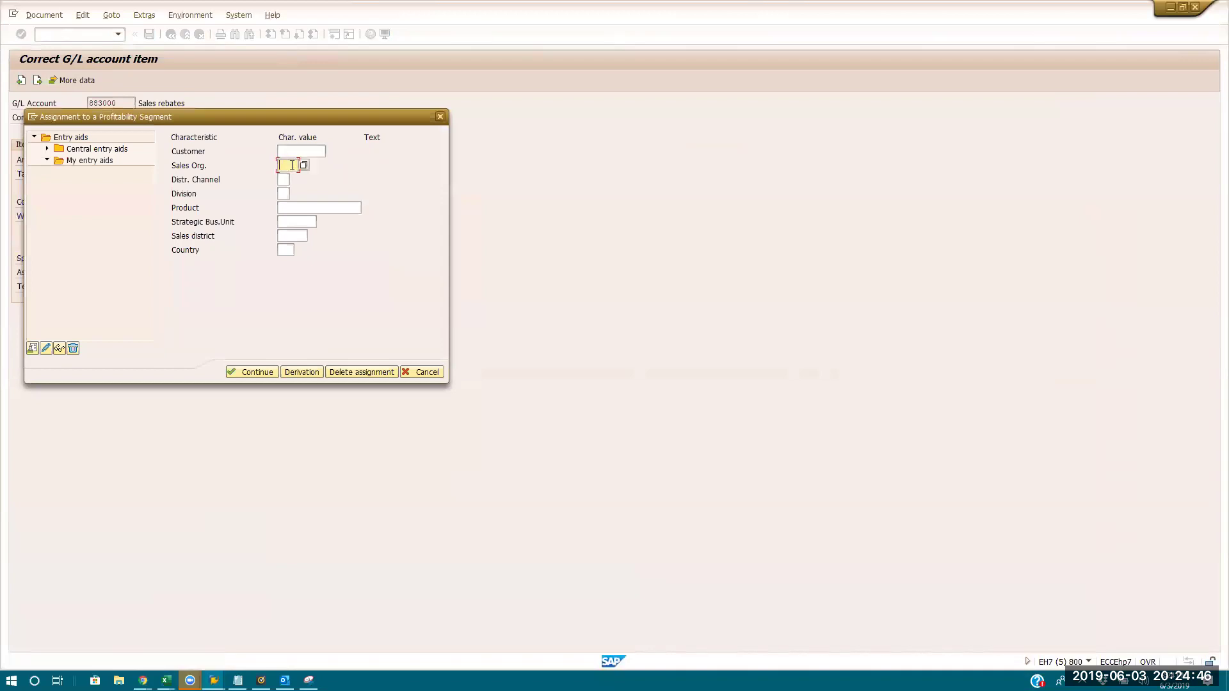
pyautogui.click(303, 167)
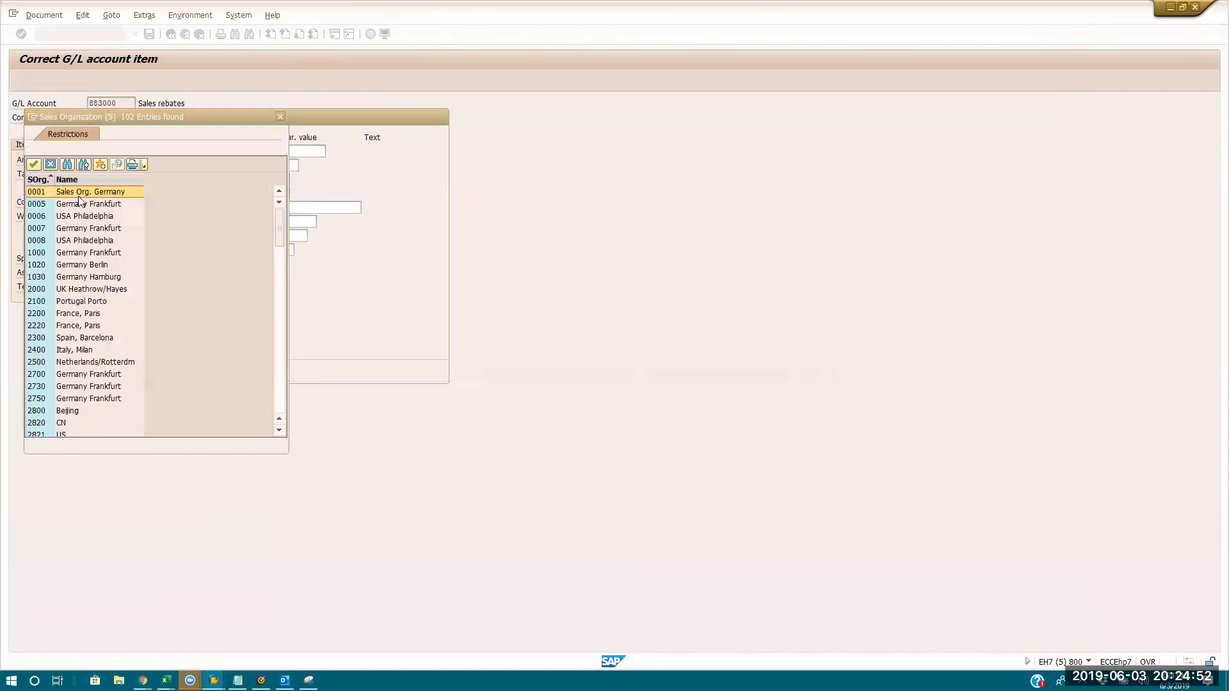
pyautogui.press('Escape')
pyautogui.click(294, 182)
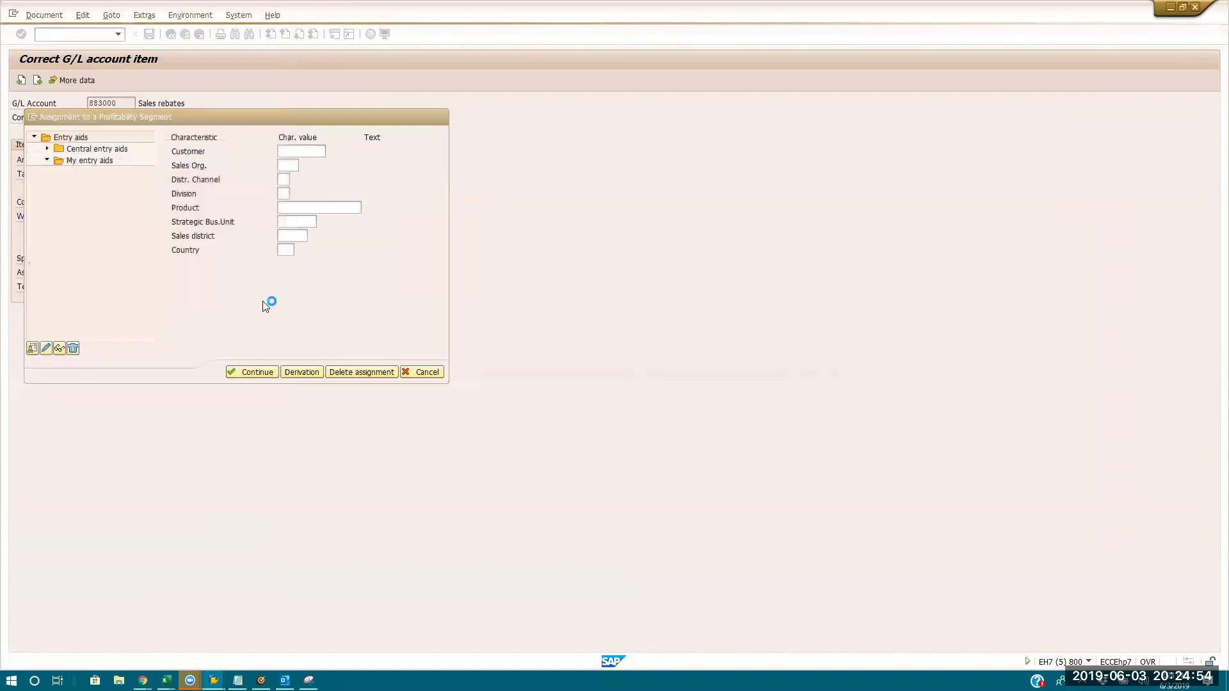
pyautogui.click(293, 372)
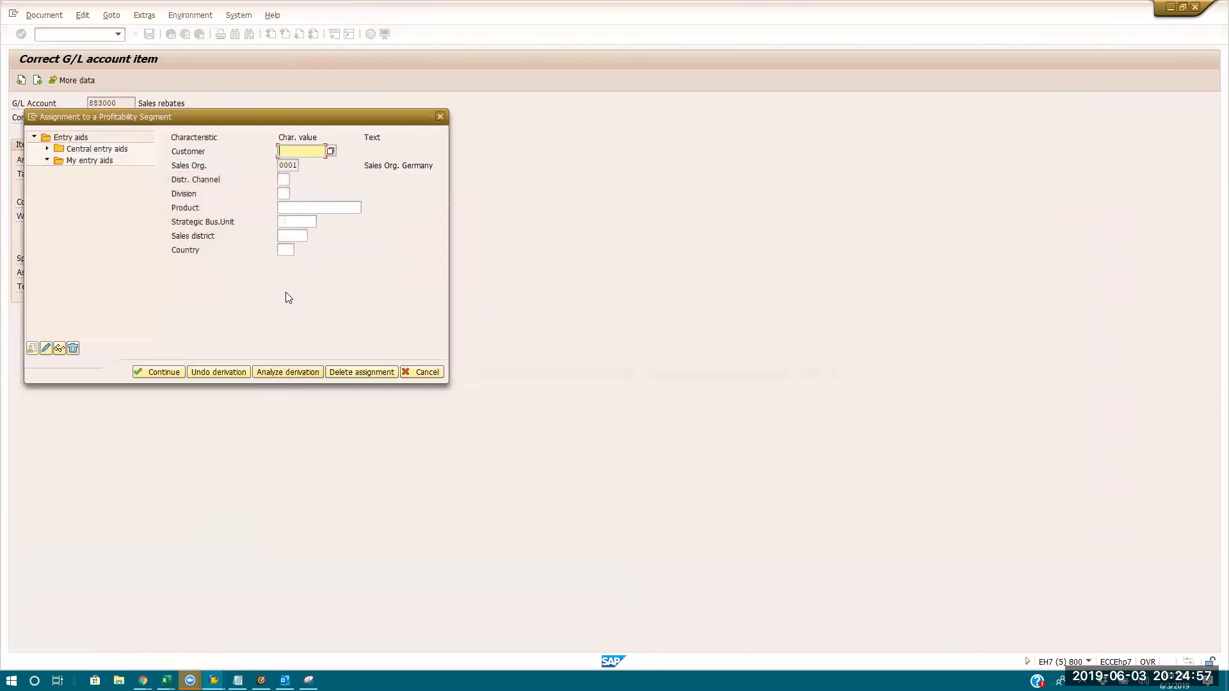
# - Try to confirm the profitability segment with sales organization 0001, and delete that assignment
pyautogui.click(178, 373)
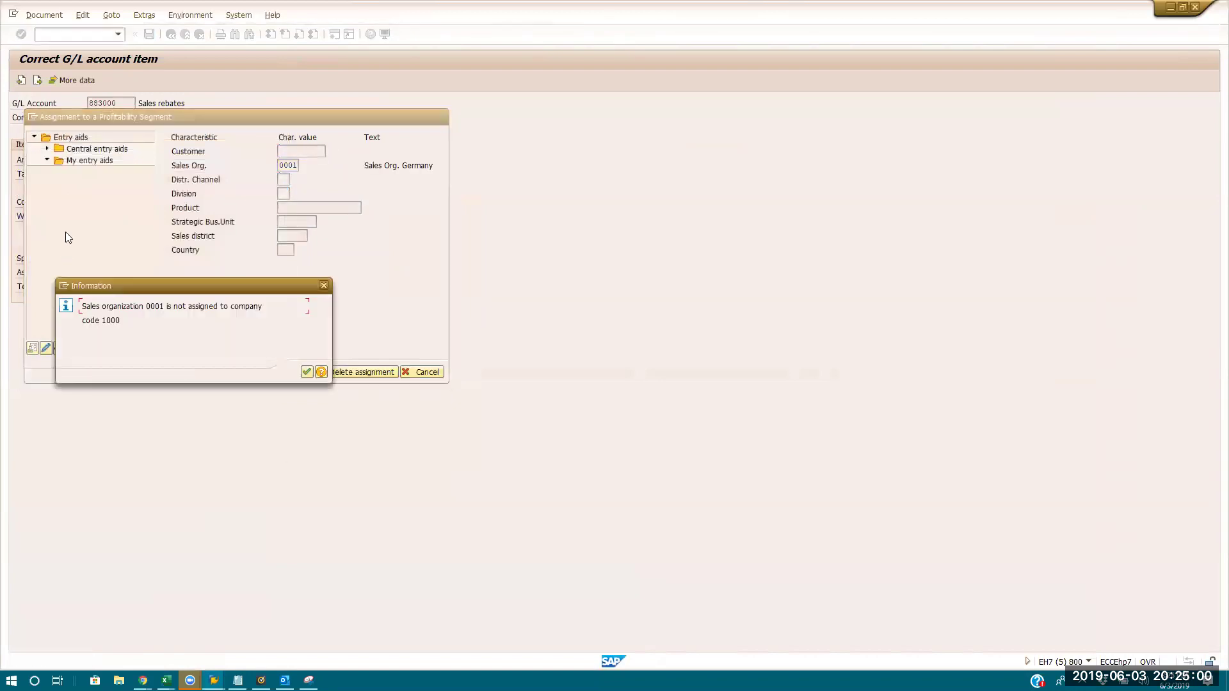
pyautogui.press('Return')
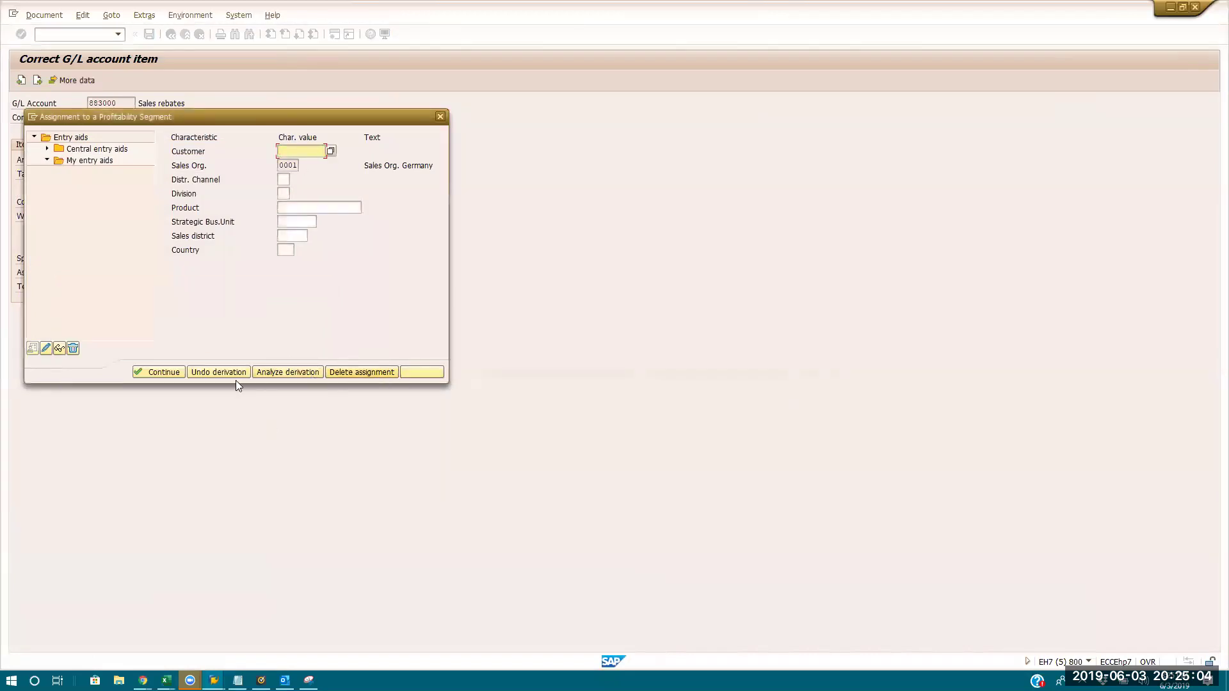
pyautogui.click(165, 371)
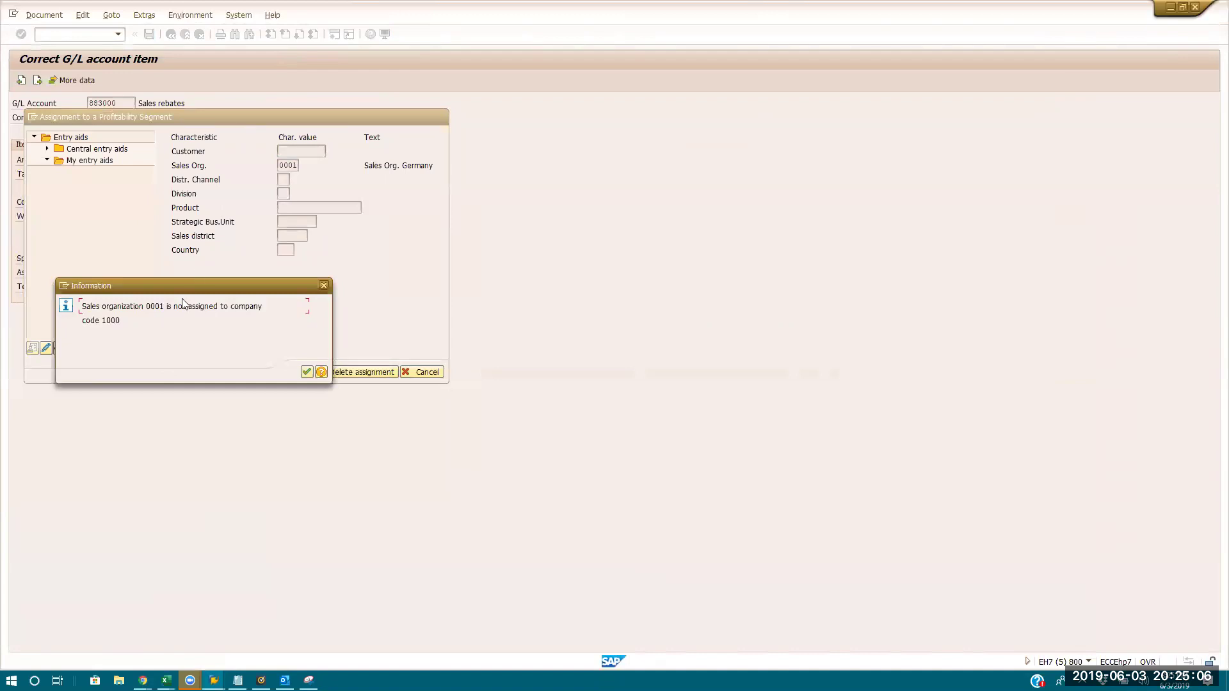
pyautogui.click(306, 372)
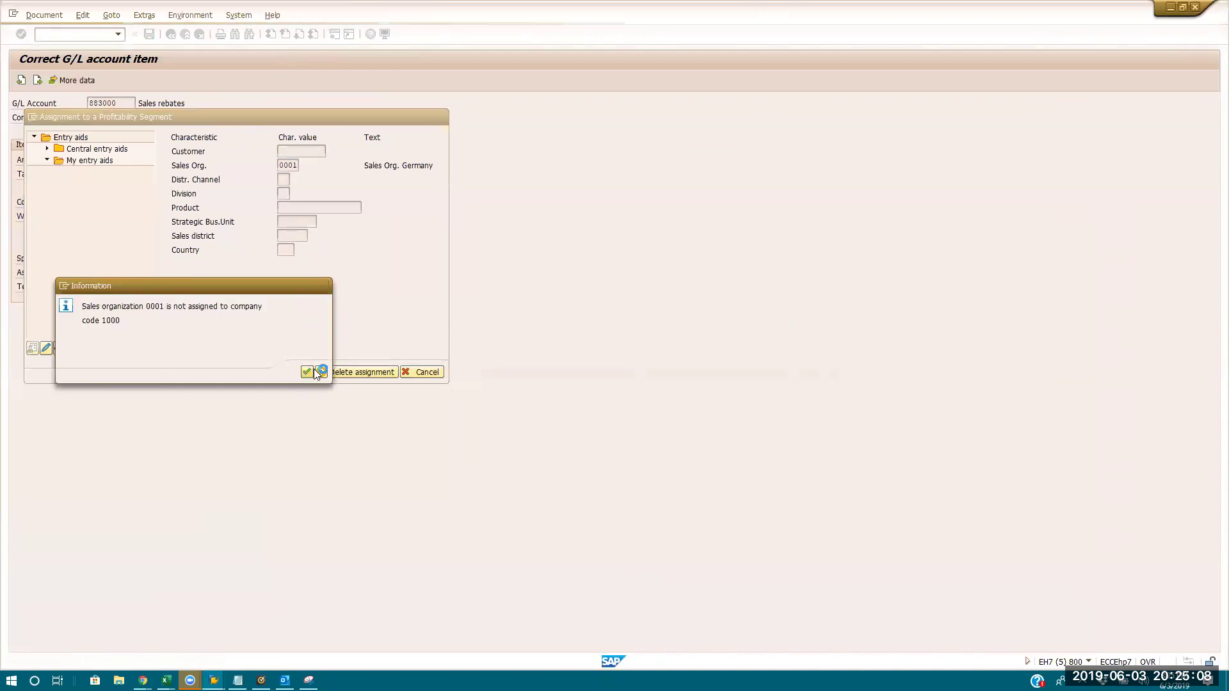
pyautogui.click(362, 374)
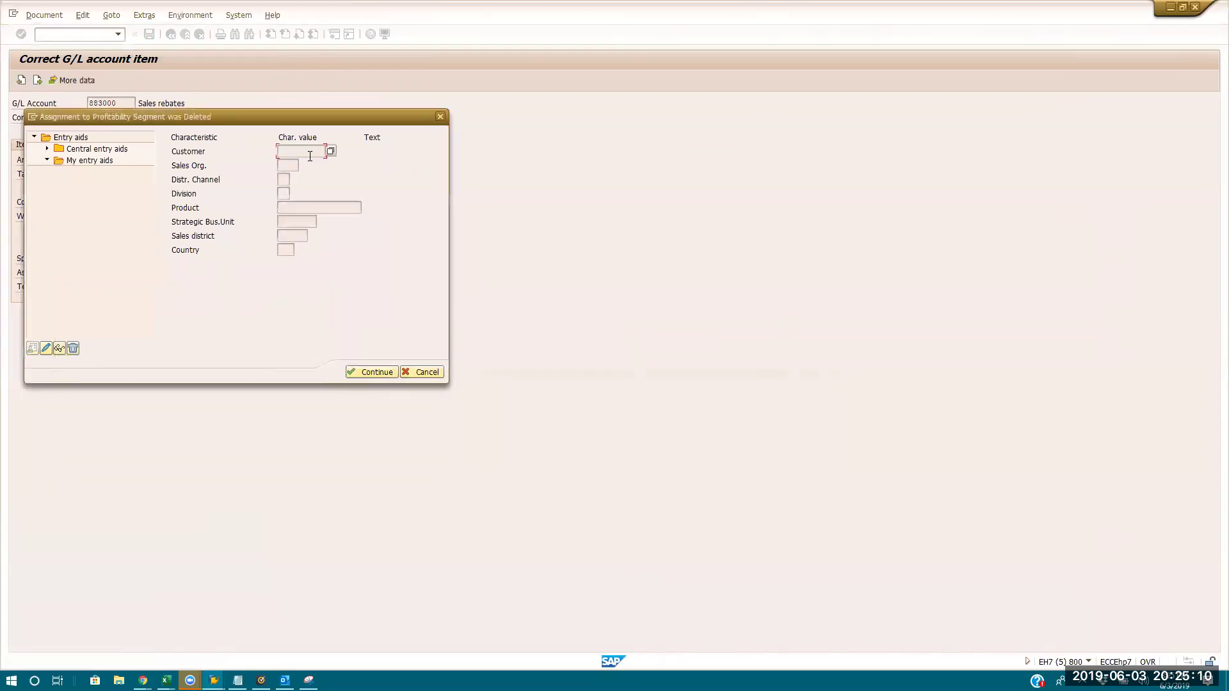
pyautogui.click(370, 371)
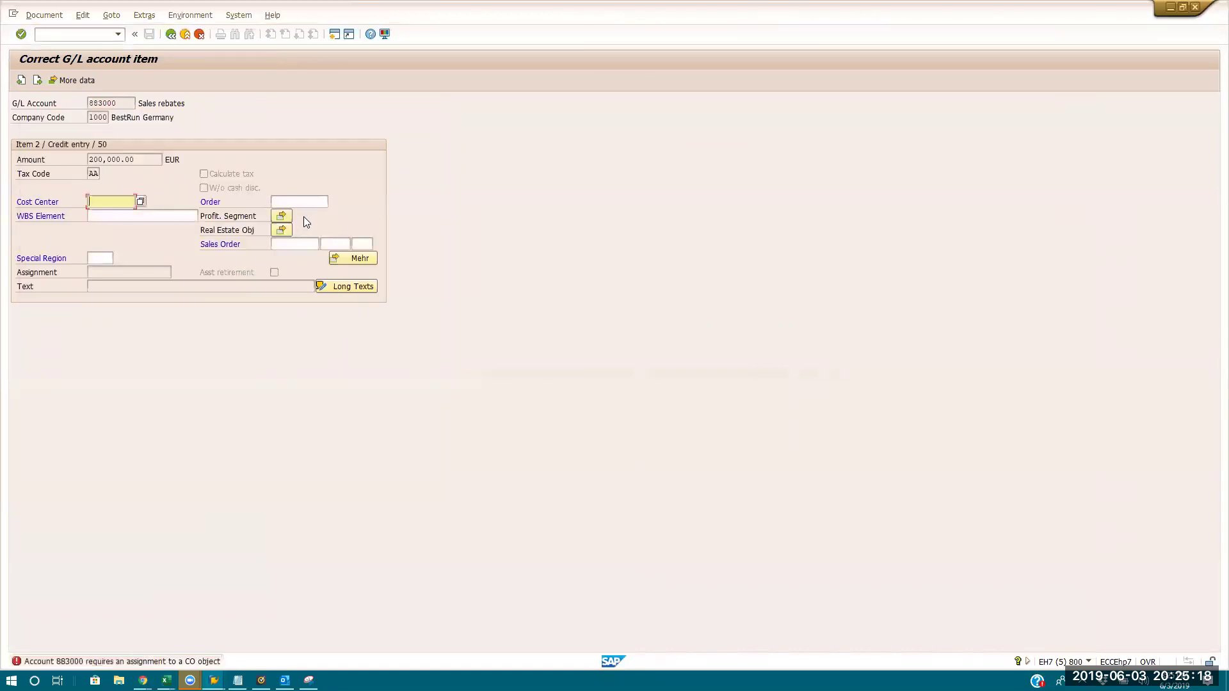
# - Assign the Sales rebates item to a profitability segment with sales organization 1000 and return to the invoice
pyautogui.click(280, 216)
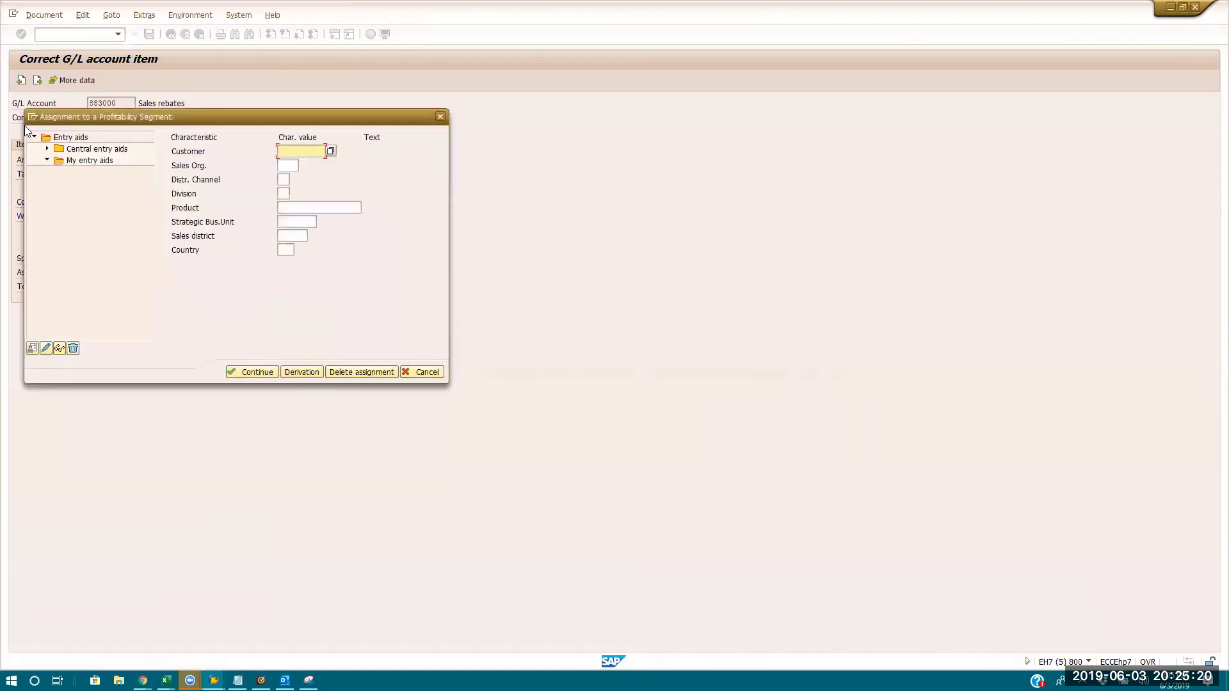
pyautogui.click(292, 167)
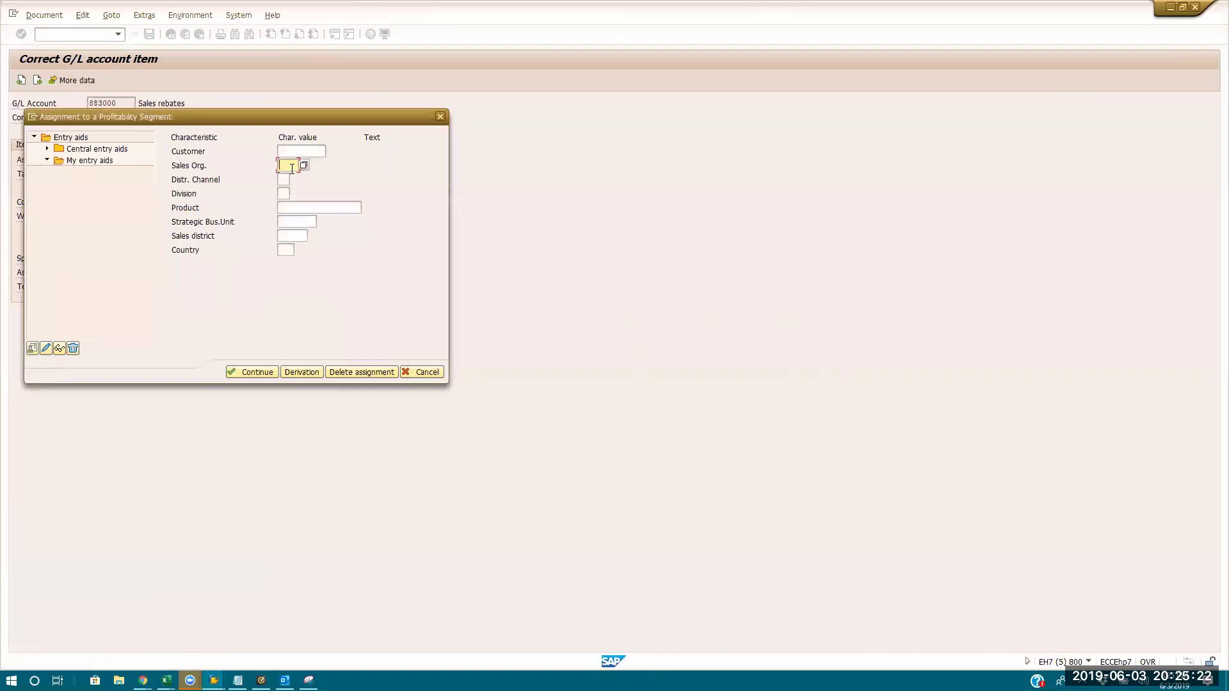
pyautogui.write('1000')
pyautogui.press('Return')
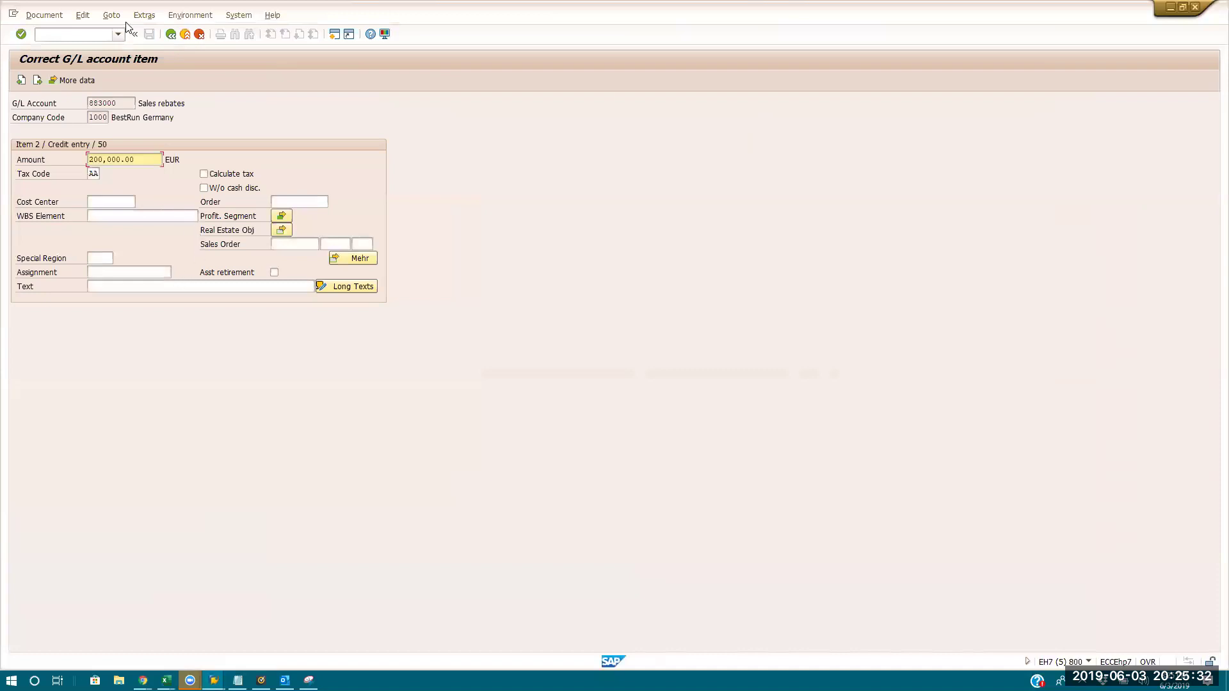
pyautogui.click(171, 35)
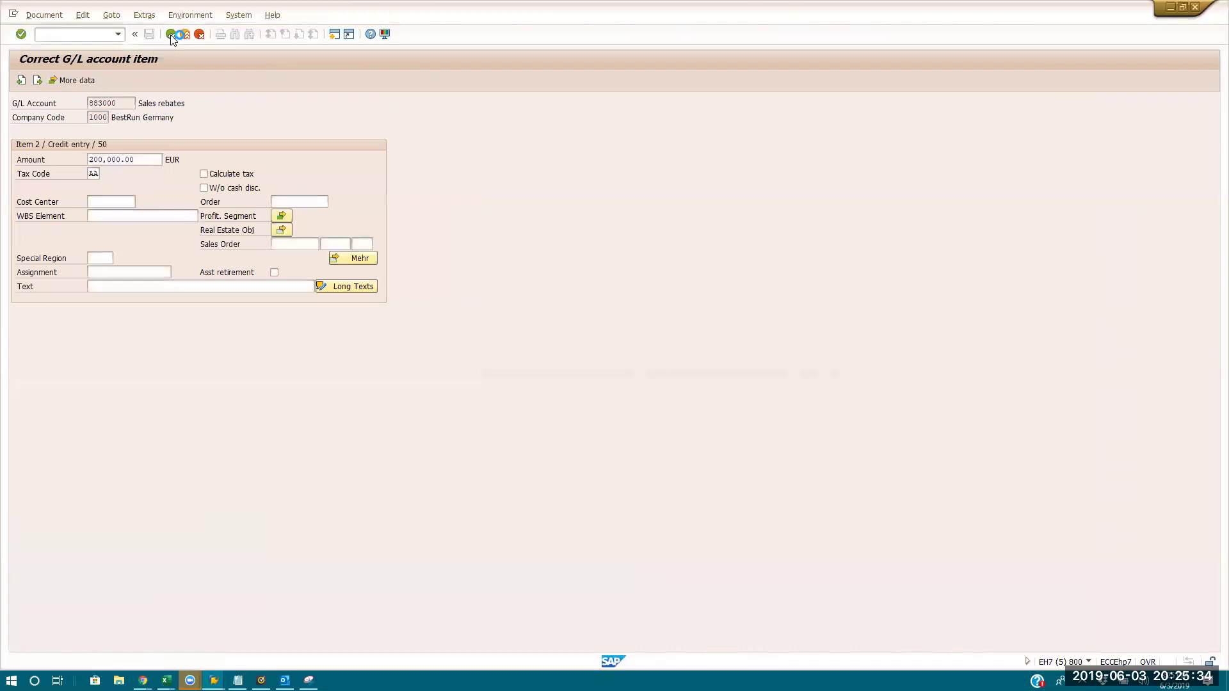
# - Try to post the invoice, leave the tax data check, and set the header tax code to 0O (Output tax 0%)
pyautogui.click(148, 34)
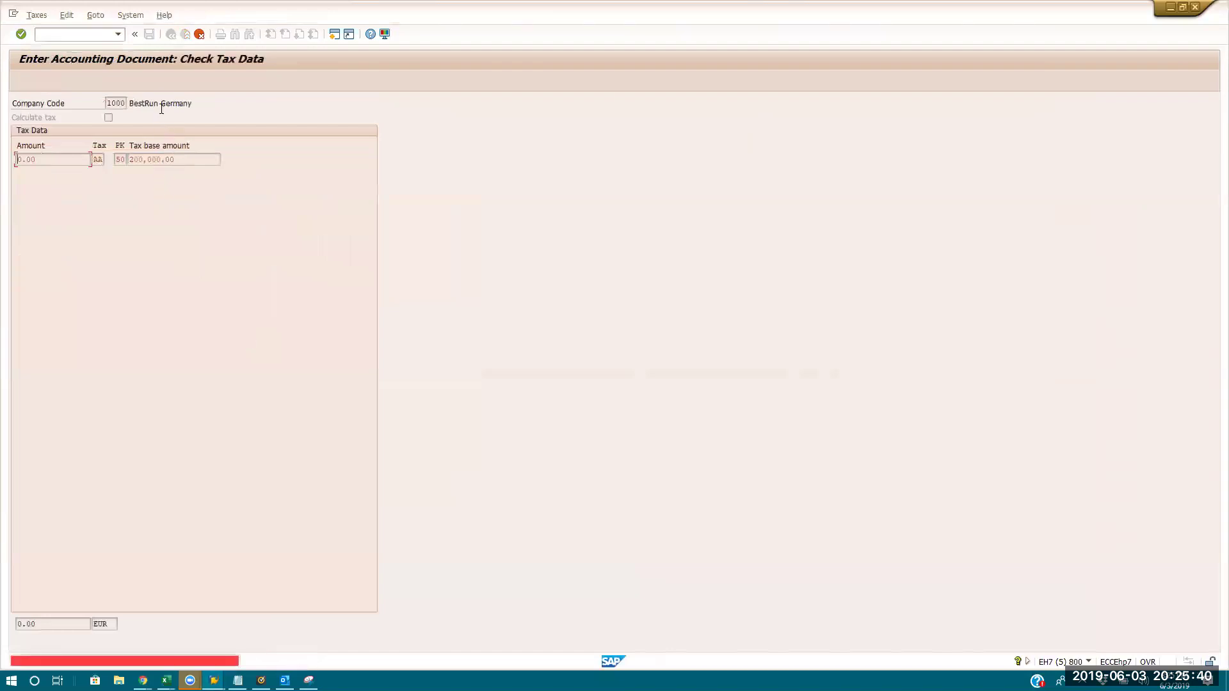
pyautogui.click(200, 34)
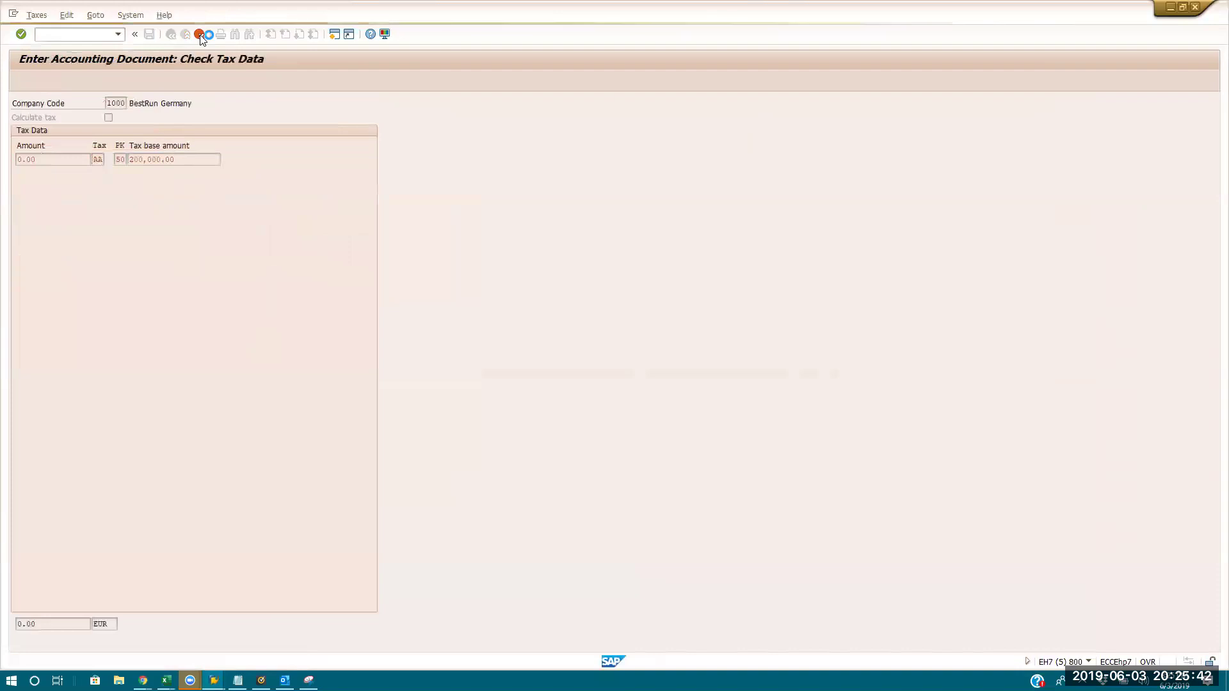
pyautogui.click(190, 234)
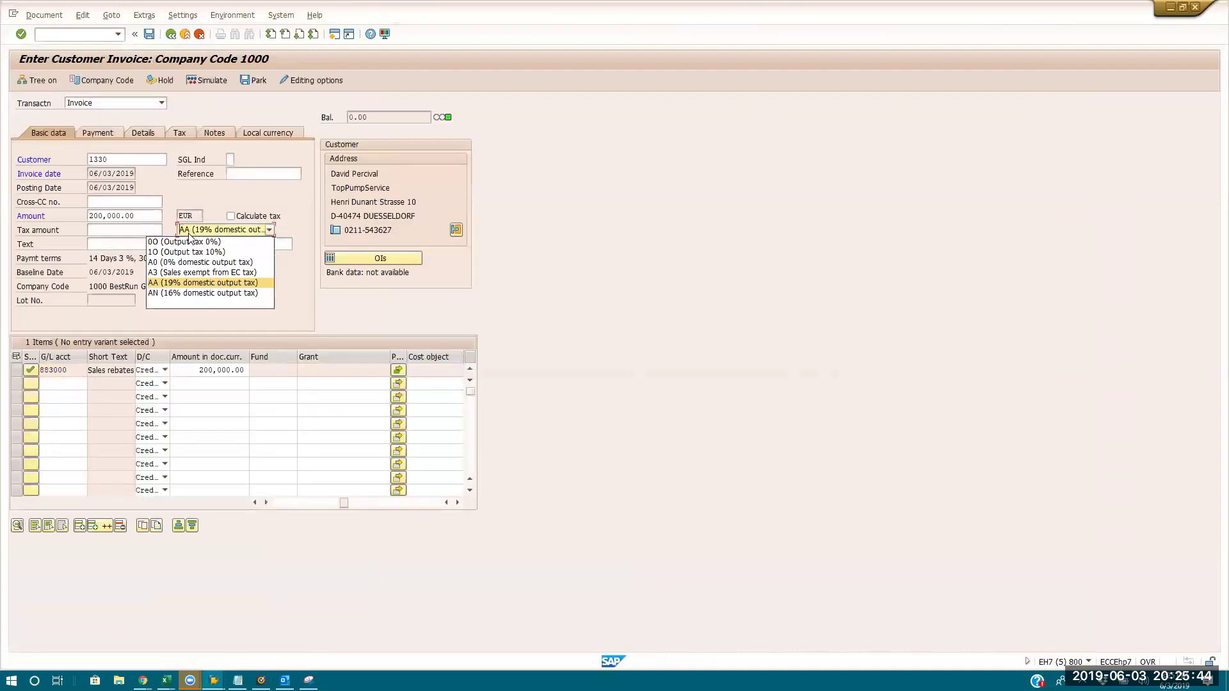
pyautogui.click(190, 245)
# - Try to post the invoice with header tax code 0O and leave the tax data check
pyautogui.click(147, 38)
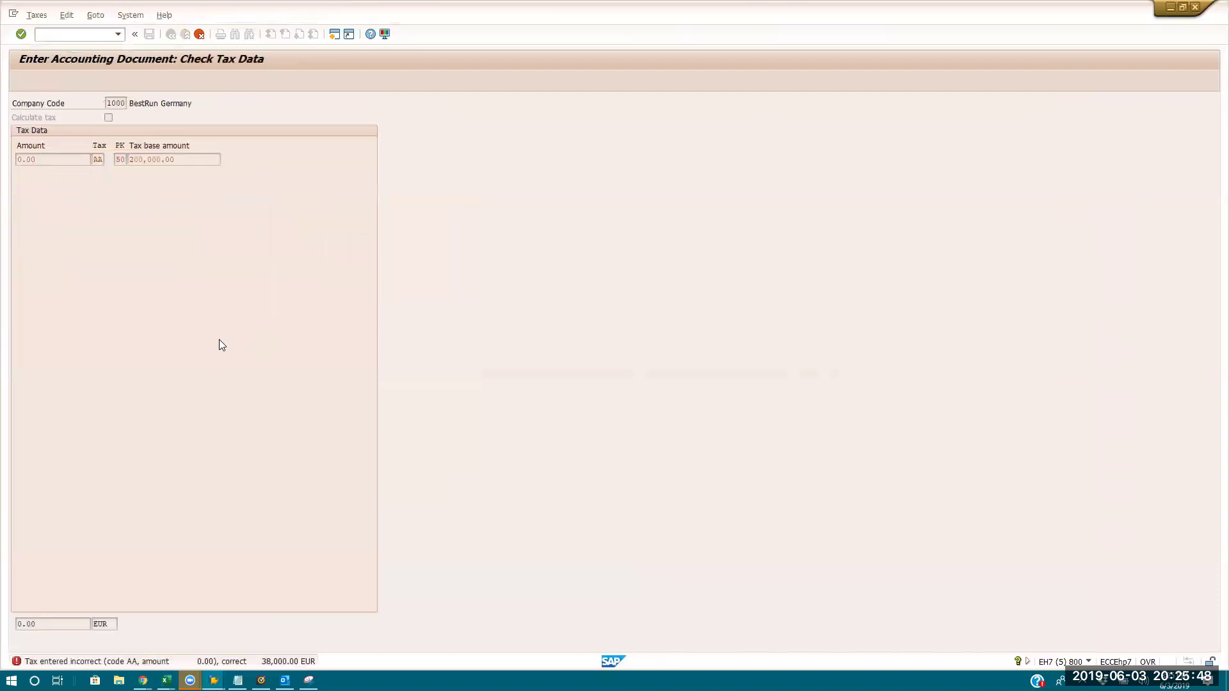
pyautogui.press('Return')
pyautogui.click(200, 36)
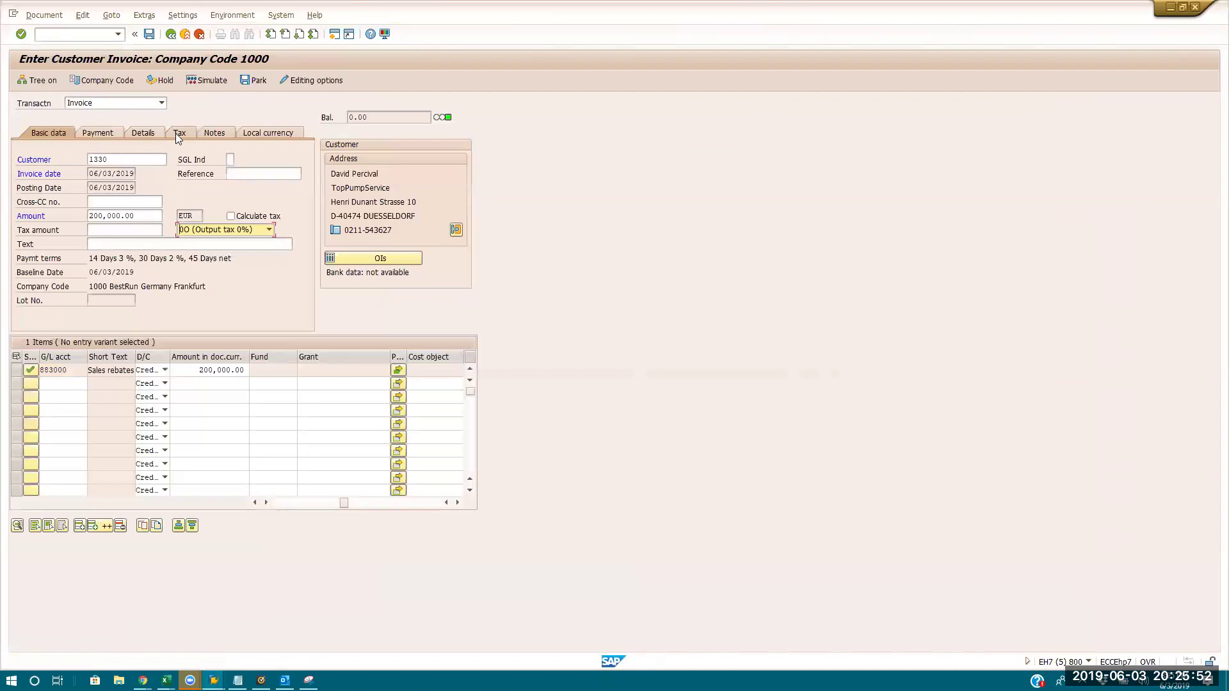
# - Try to delete the AA and 0O rows from the invoice's tax data
pyautogui.click(180, 135)
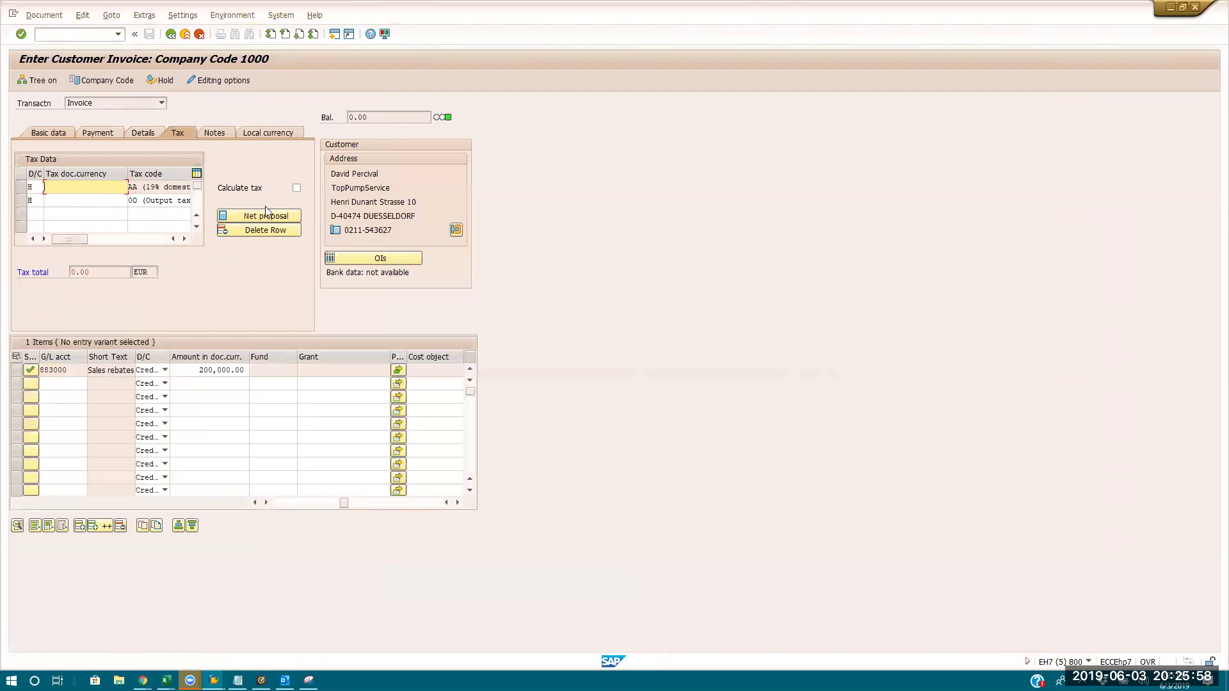
pyautogui.click(263, 231)
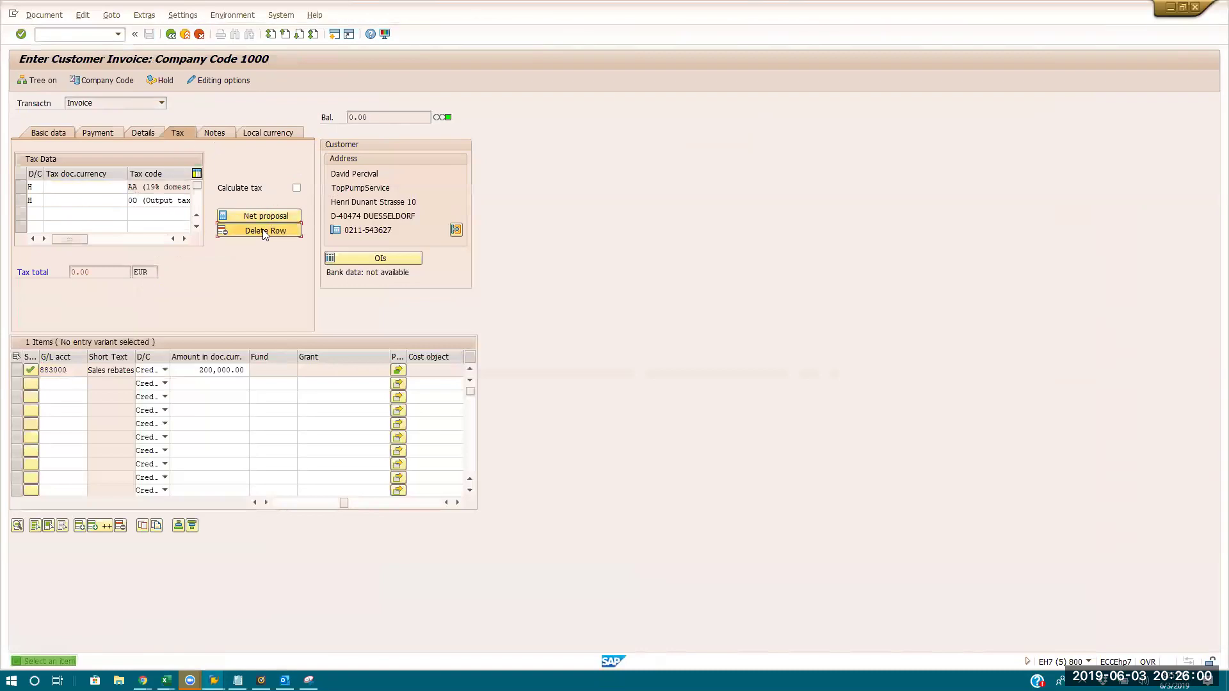
pyautogui.click(263, 231)
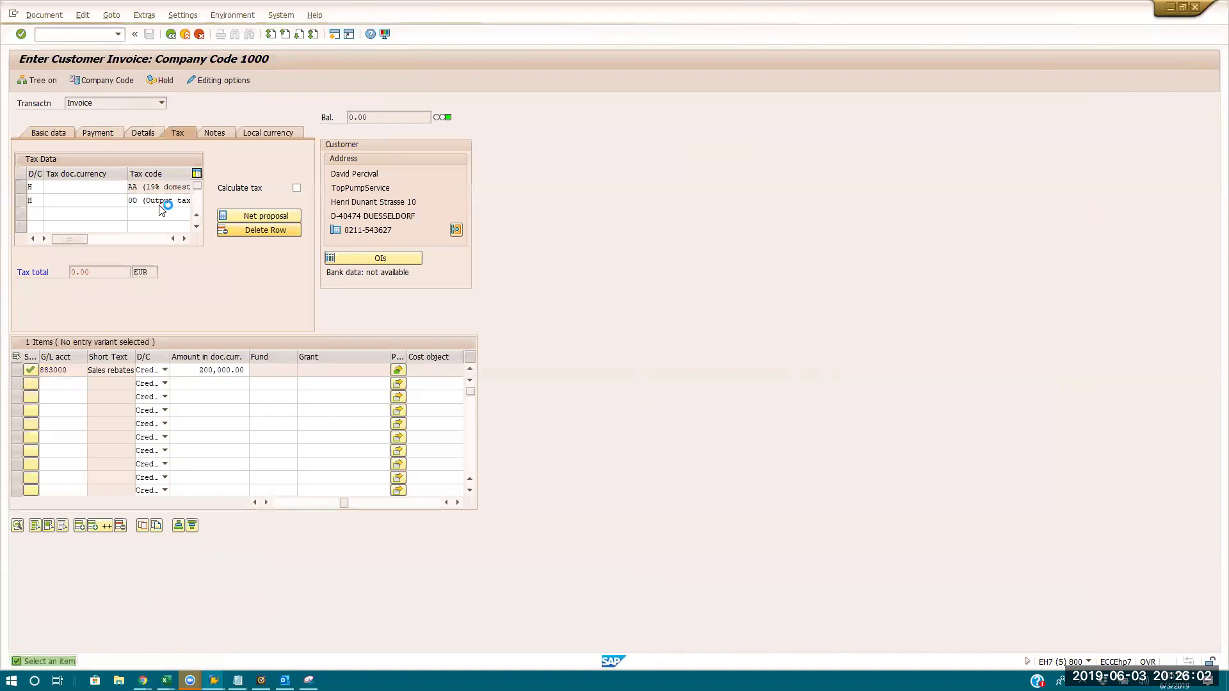
pyautogui.click(21, 187)
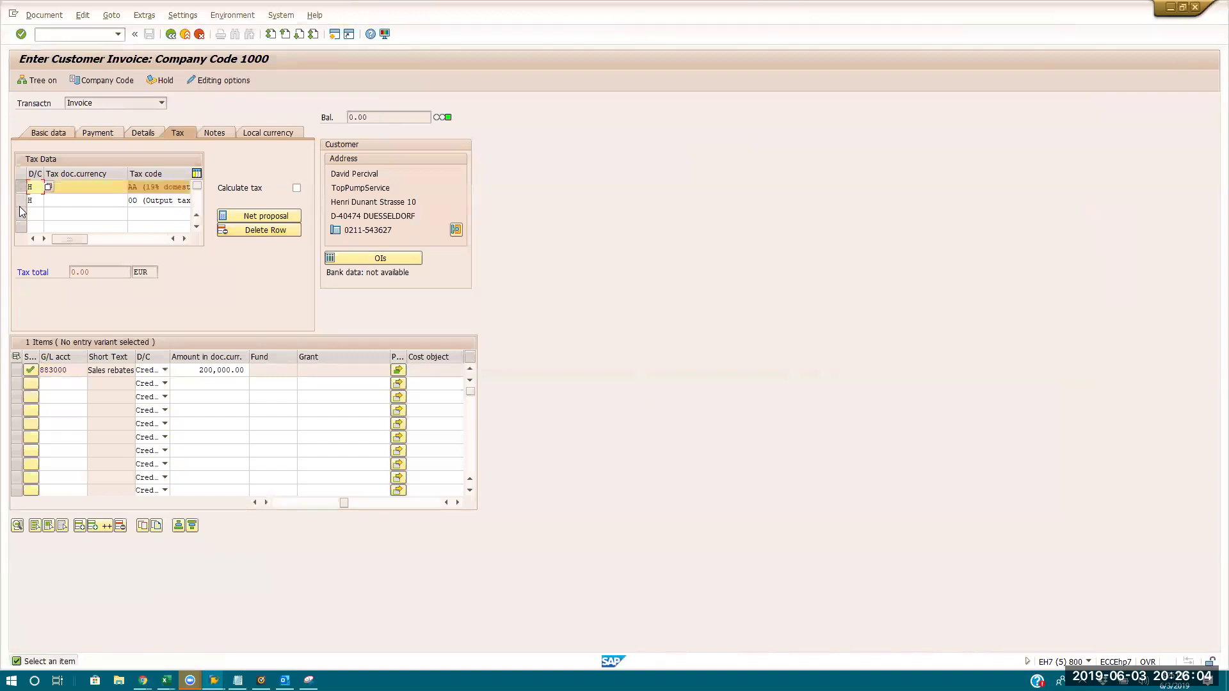
pyautogui.click(21, 201)
pyautogui.click(240, 232)
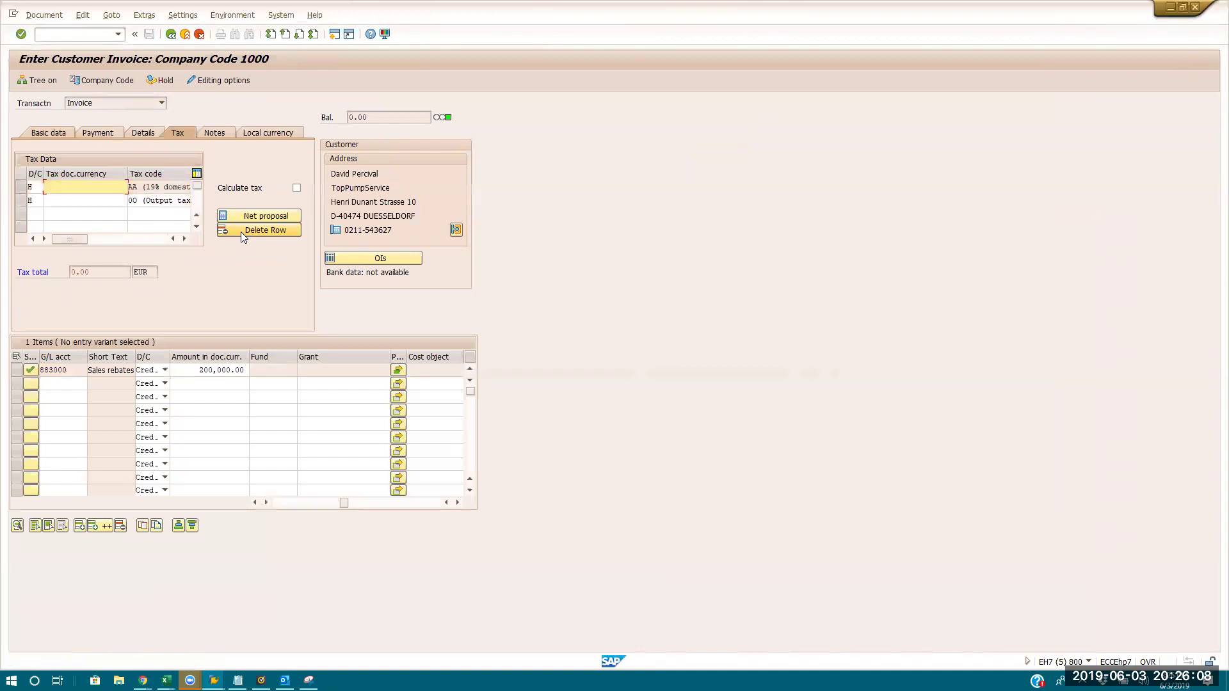
# - Clear the header tax code in the invoice's basic data, try to post it, and leave the tax data check
pyautogui.click(60, 135)
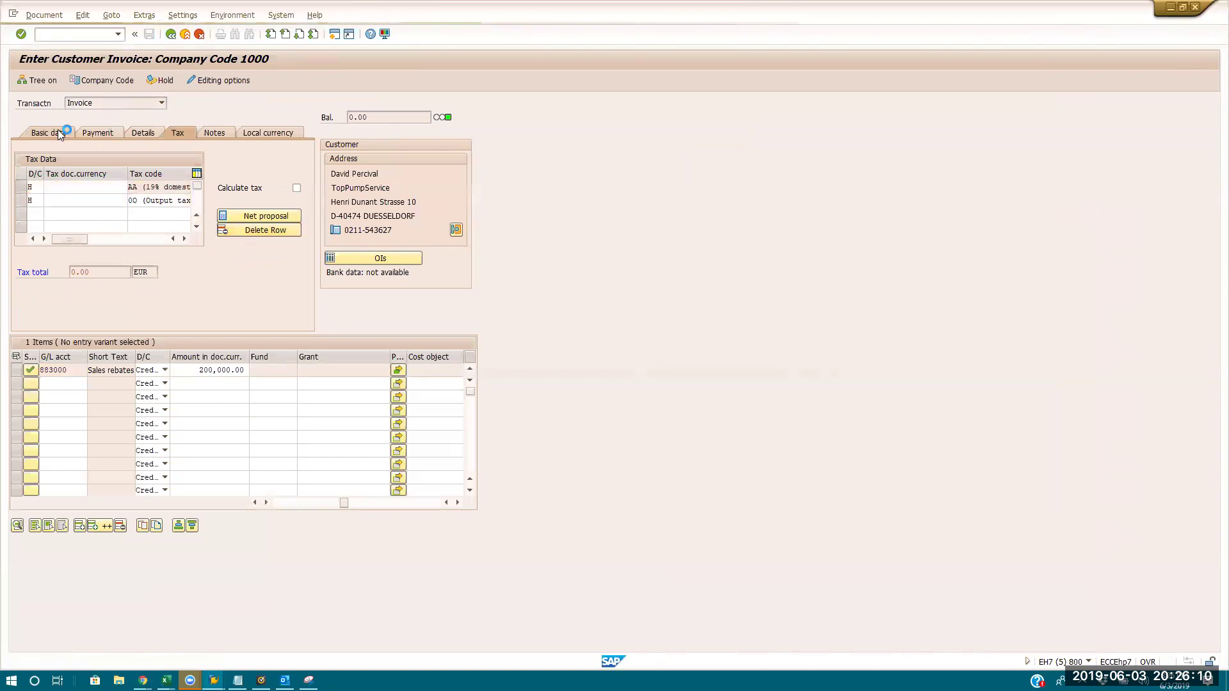
pyautogui.click(209, 234)
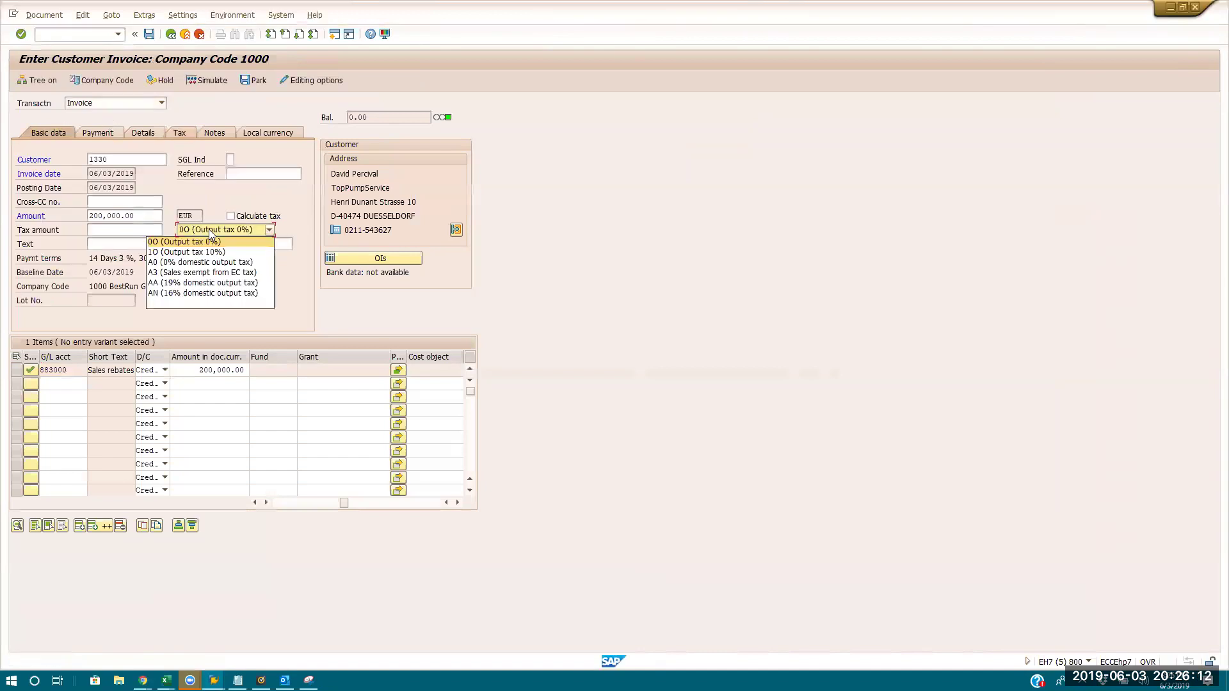
pyautogui.click(201, 304)
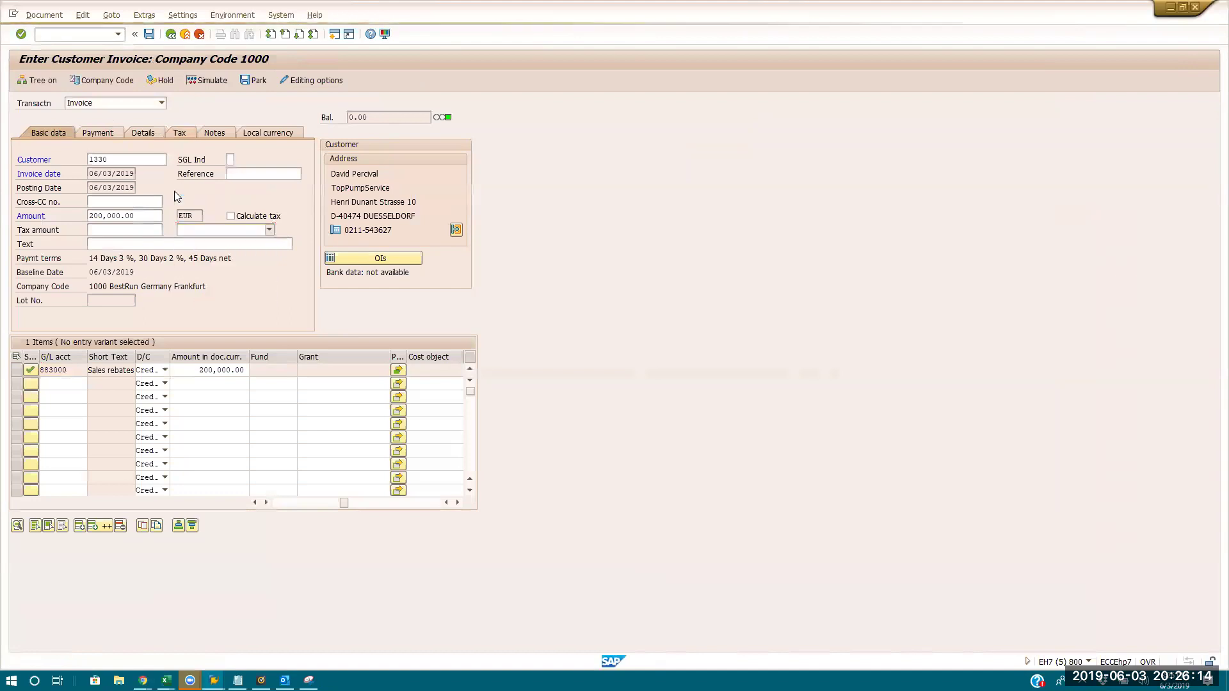
pyautogui.click(149, 35)
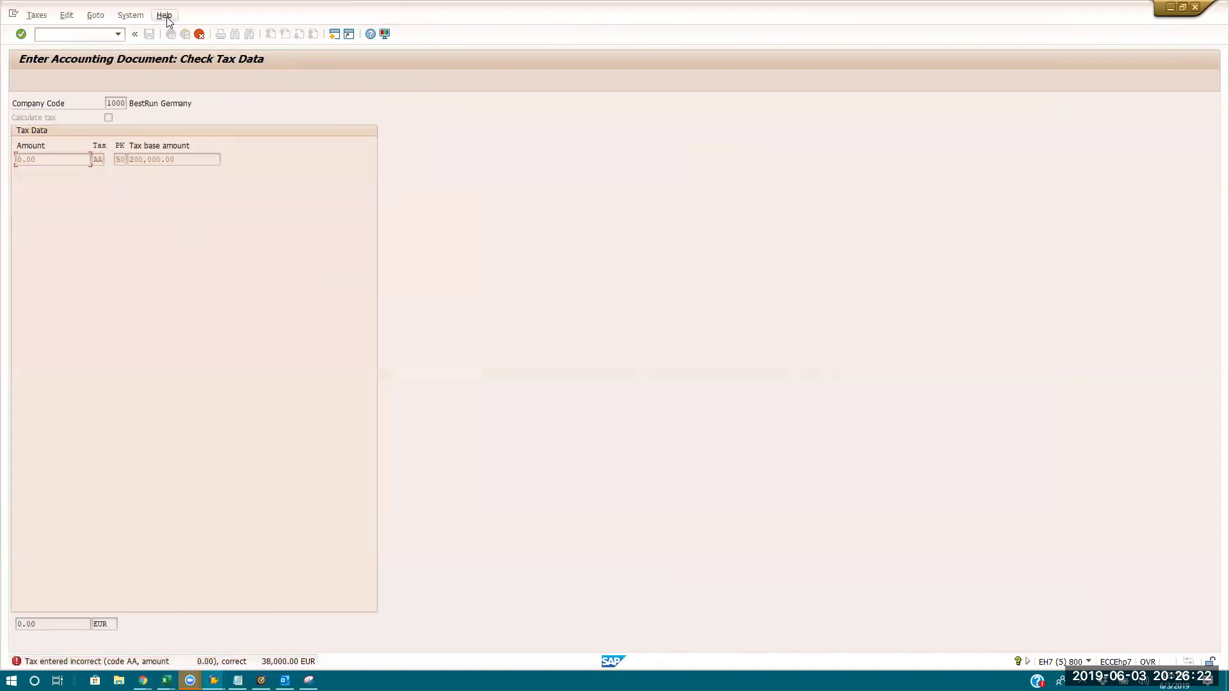
pyautogui.click(199, 34)
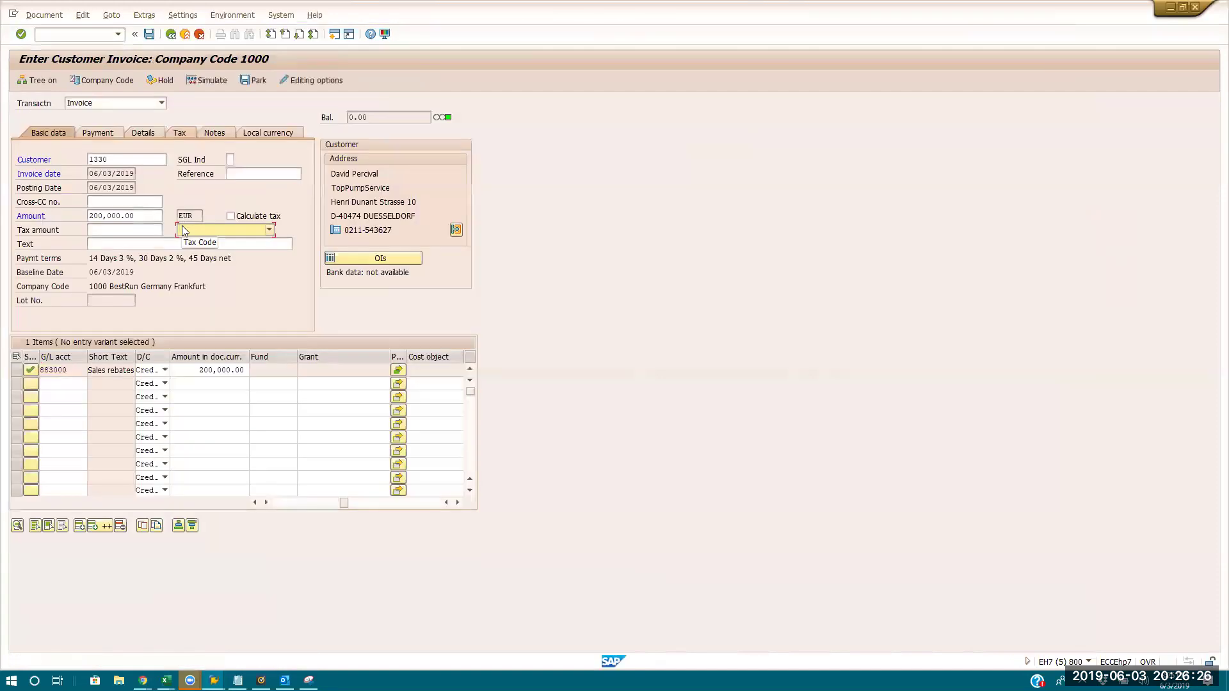
# - Turn on automatic tax calculation in the invoice's tax data and post the invoice from its basic data
pyautogui.click(180, 136)
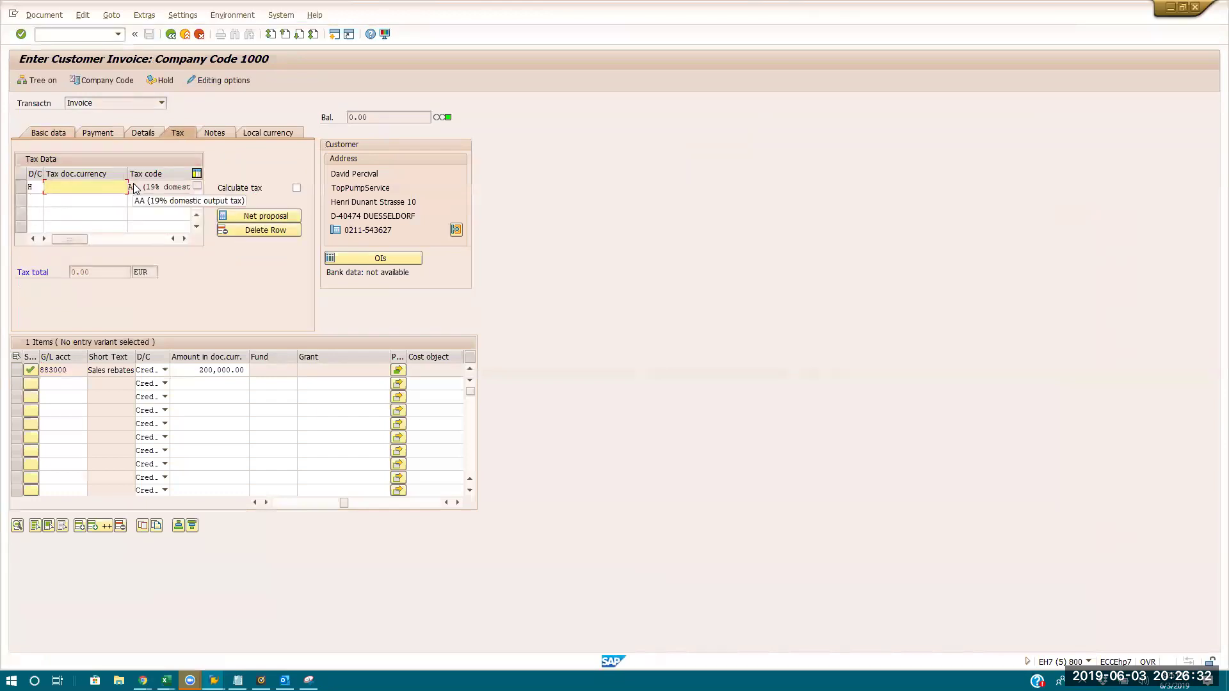
pyautogui.click(296, 188)
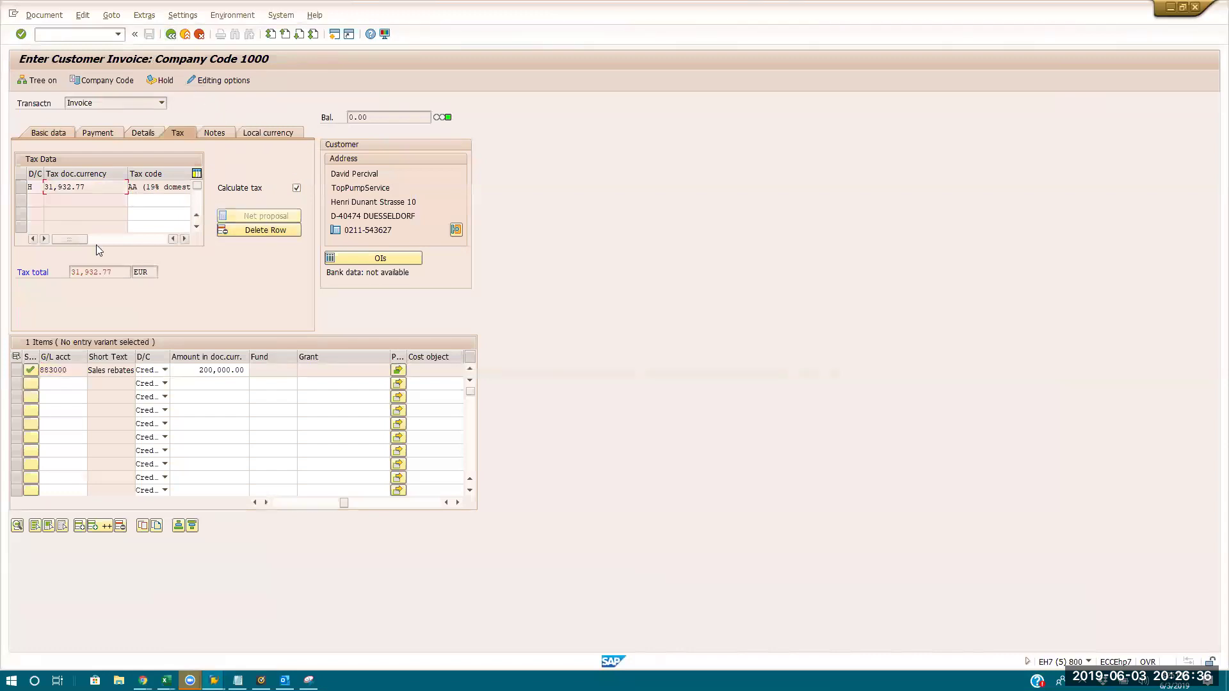
pyautogui.click(171, 34)
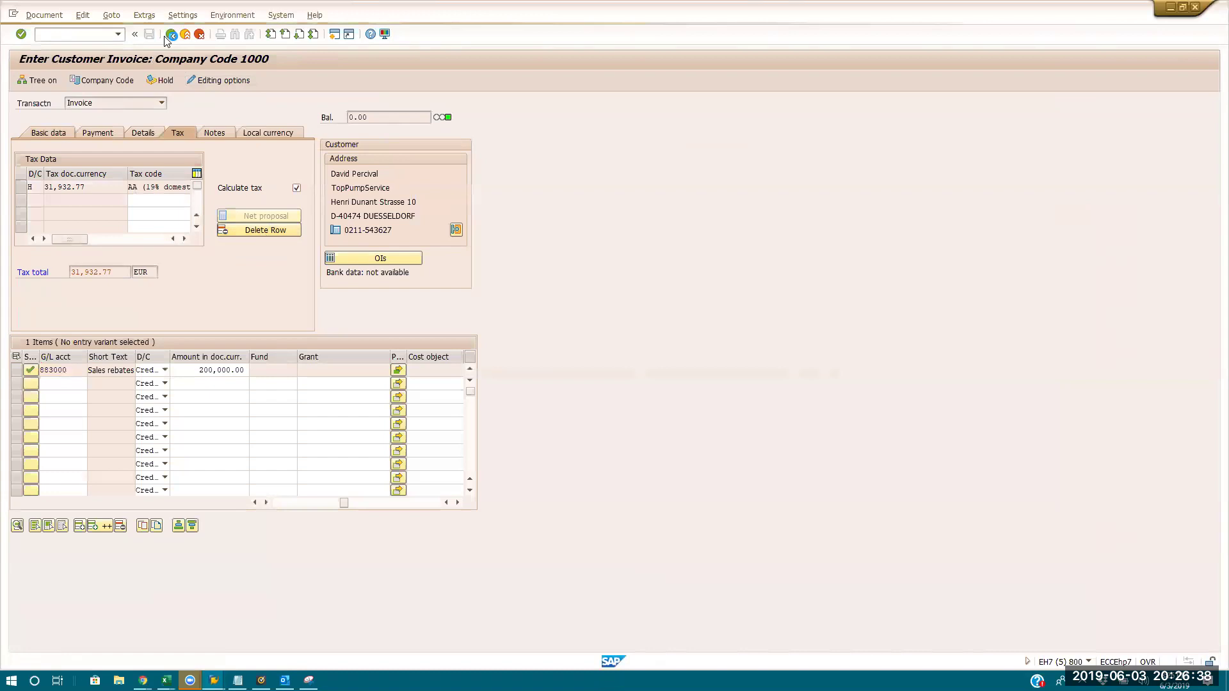
pyautogui.click(246, 263)
pyautogui.click(48, 133)
pyautogui.click(149, 35)
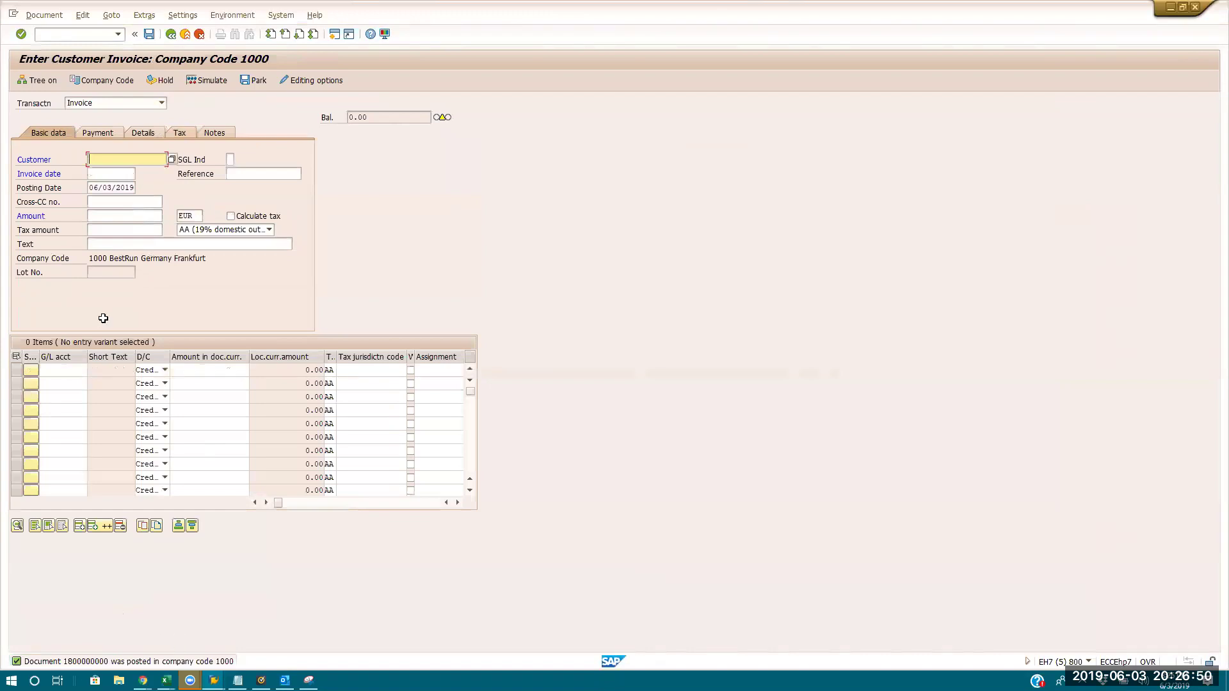
# - Open the customer's credit management overview and examine the credit exposure, percentage of credit limit used and credit limit
pyautogui.hotkey('alt', 'Tab')
pyautogui.hotkey('alt', 'Tab')
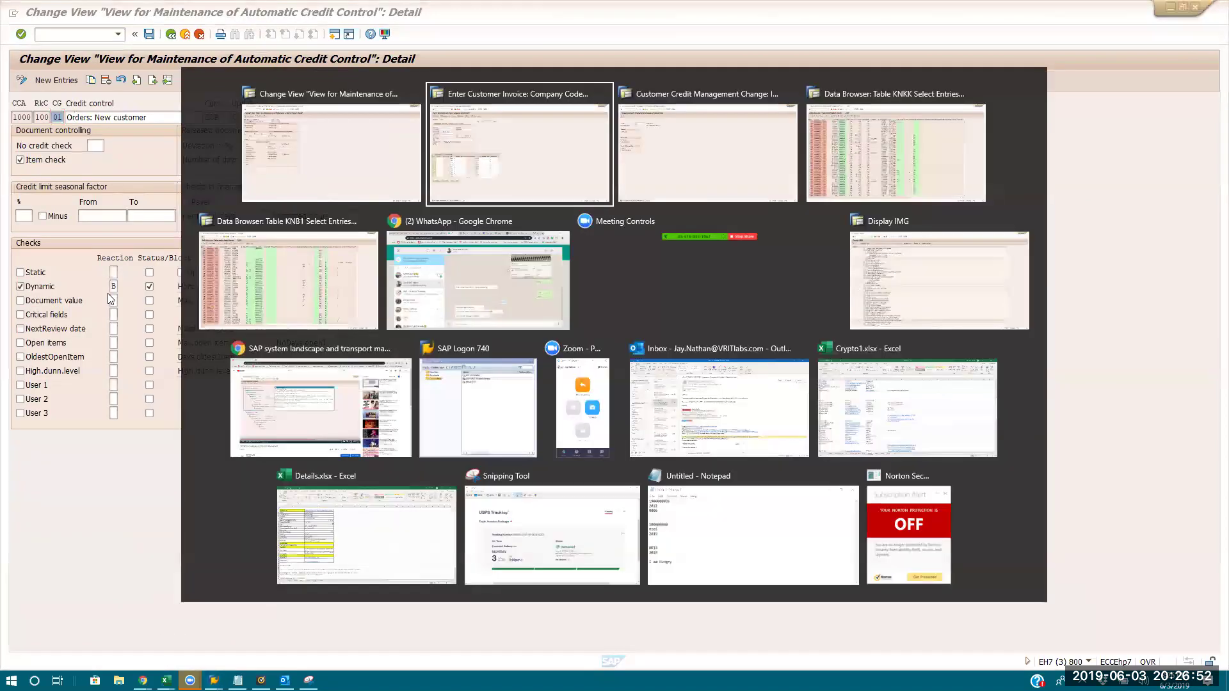
pyautogui.hotkey('alt', 'Tab')
pyautogui.press('Return')
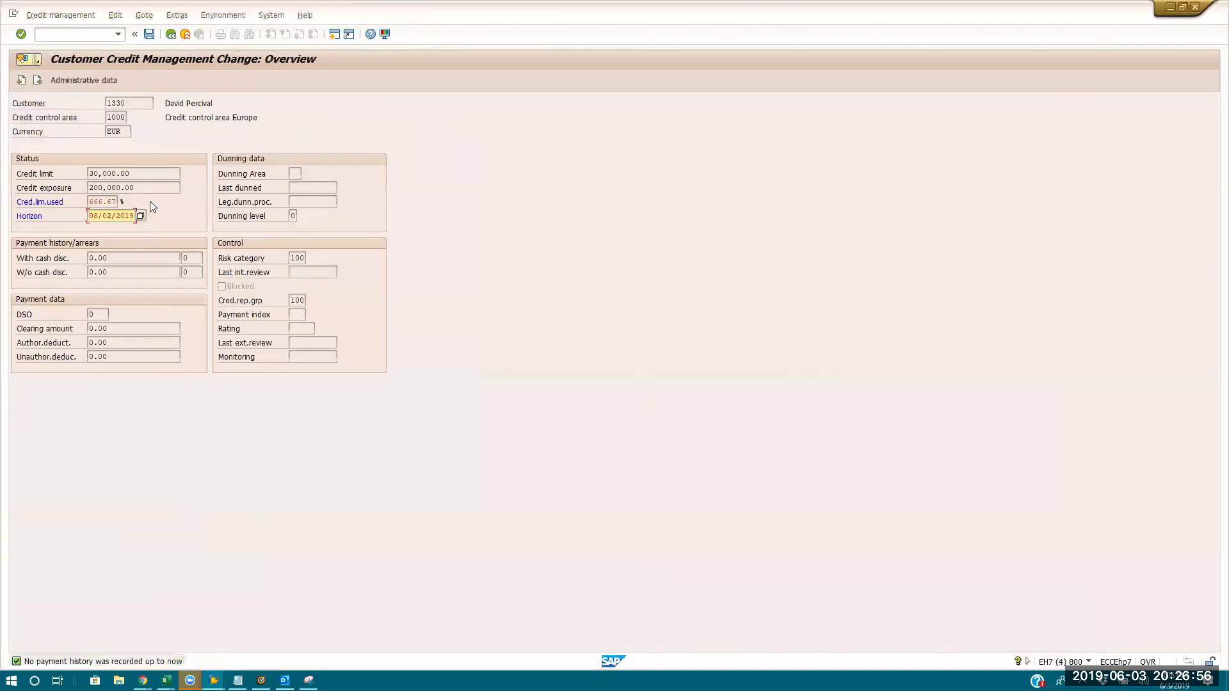
pyautogui.click(146, 185)
pyautogui.moveTo(146, 185); pyautogui.dragTo(88, 187)
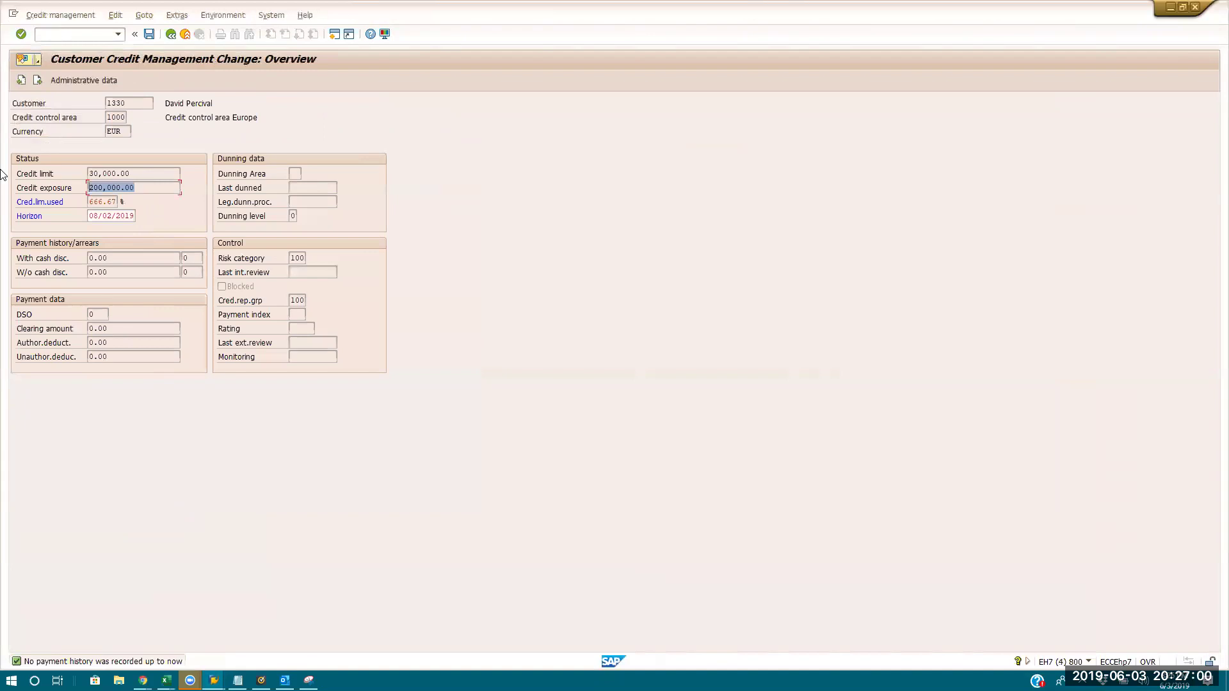
pyautogui.moveTo(89, 202); pyautogui.dragTo(126, 203)
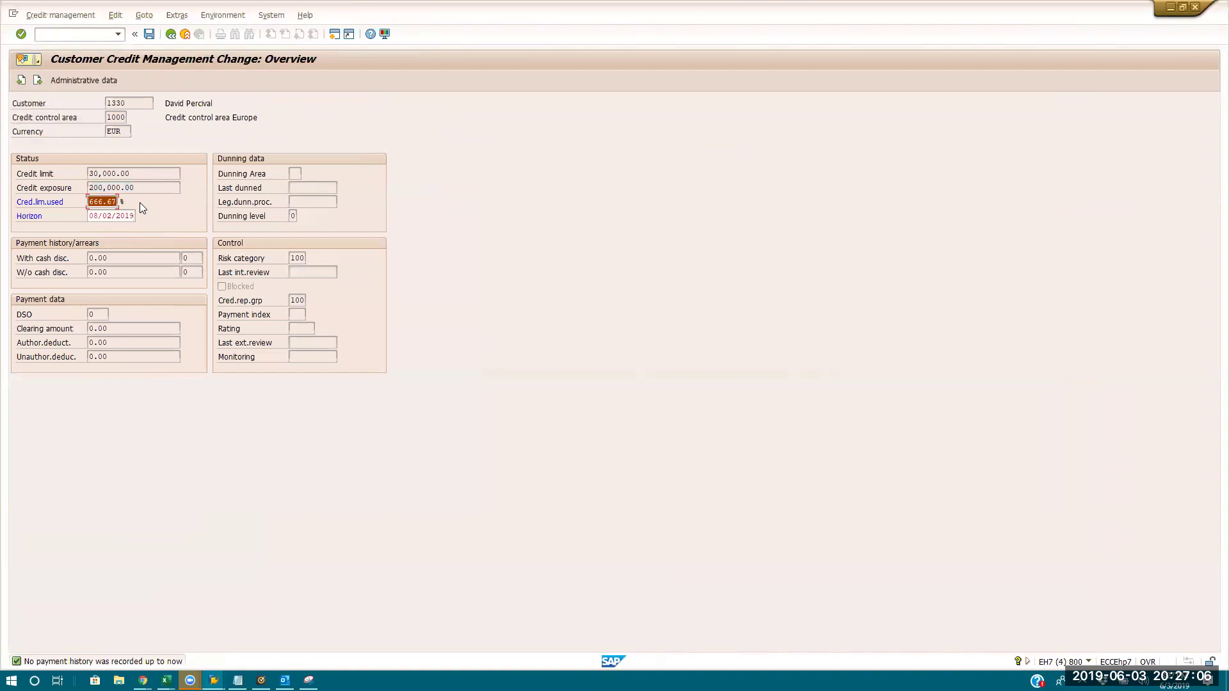
pyautogui.click(132, 172)
# - Examine the possible credit update values in the automatic credit control detail for orders from new customers, and close the list
pyautogui.hotkey('alt', 'Tab')
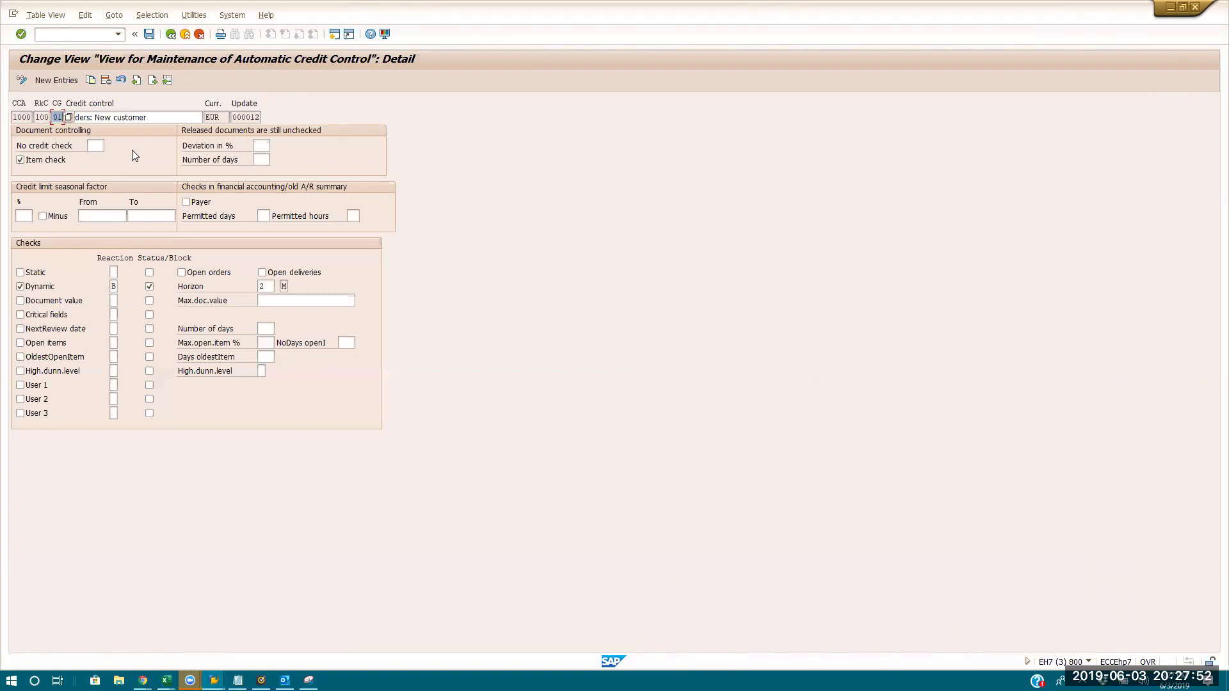
pyautogui.click(250, 116)
pyautogui.click(268, 119)
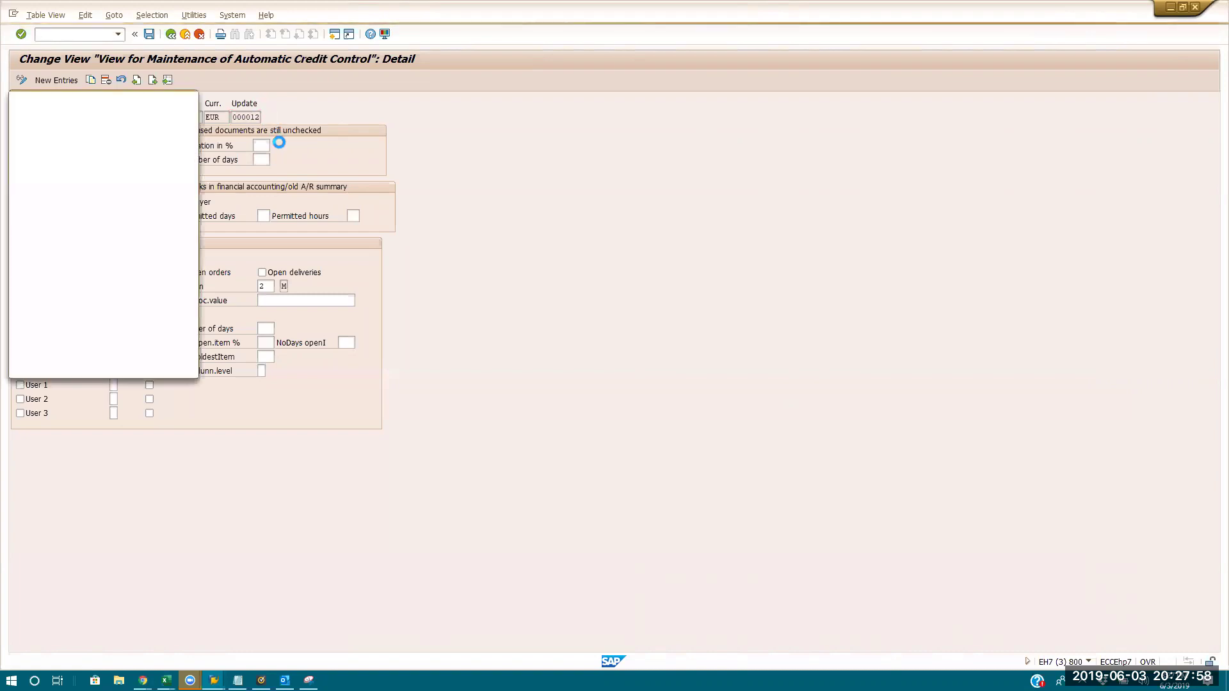
pyautogui.moveTo(220, 99); pyautogui.dragTo(741, 107)
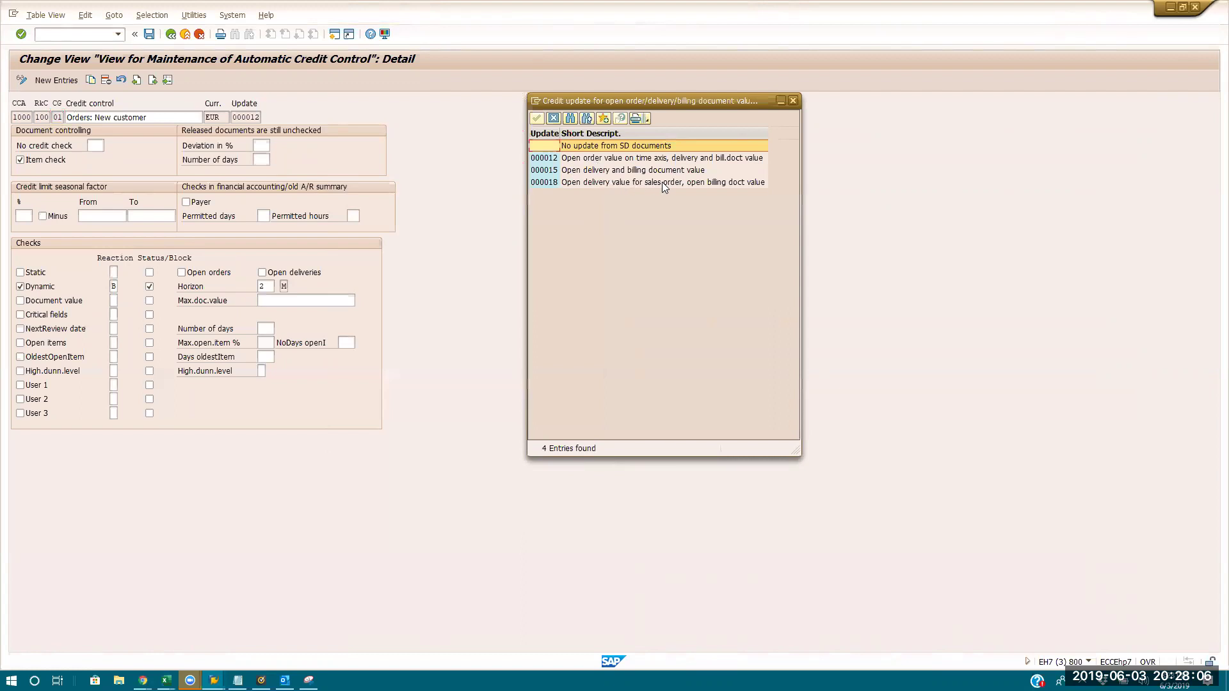
pyautogui.click(793, 101)
# - Examine the horizon and the possible system reactions of the Dynamic check, leaving the reaction list without choosing an entry
pyautogui.click(268, 289)
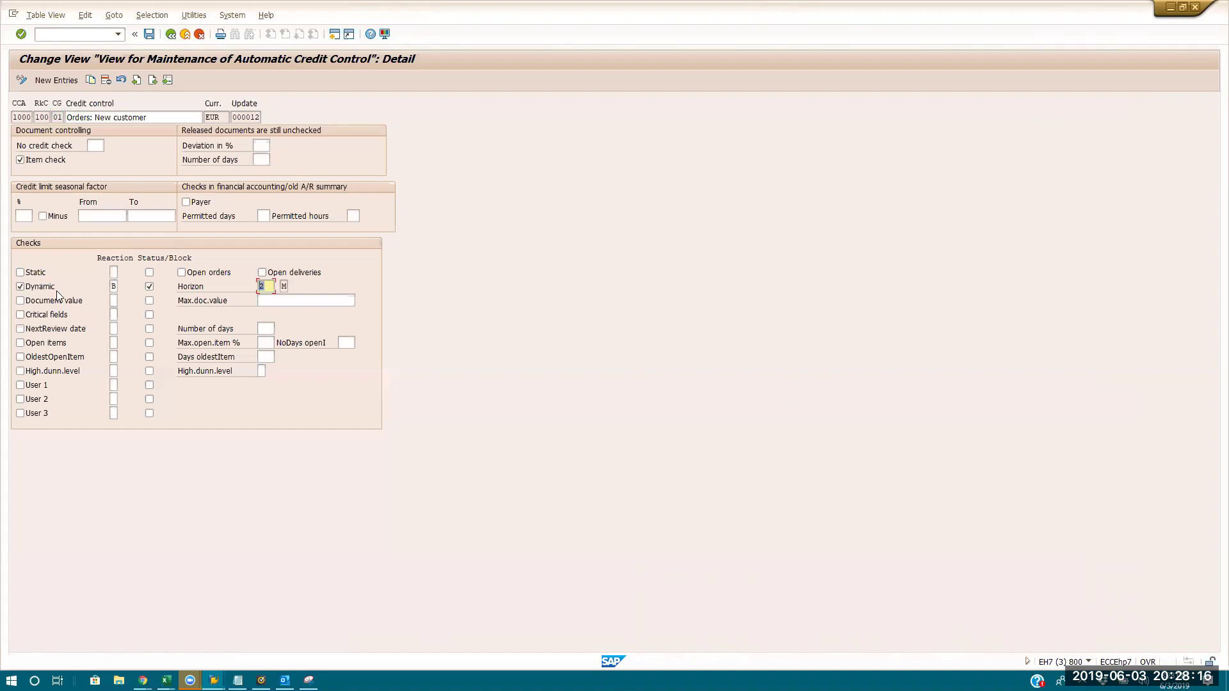
pyautogui.click(113, 286)
pyautogui.hotkey('alt', 'Tab')
pyautogui.hotkey('alt', 'Tab')
pyautogui.click(123, 286)
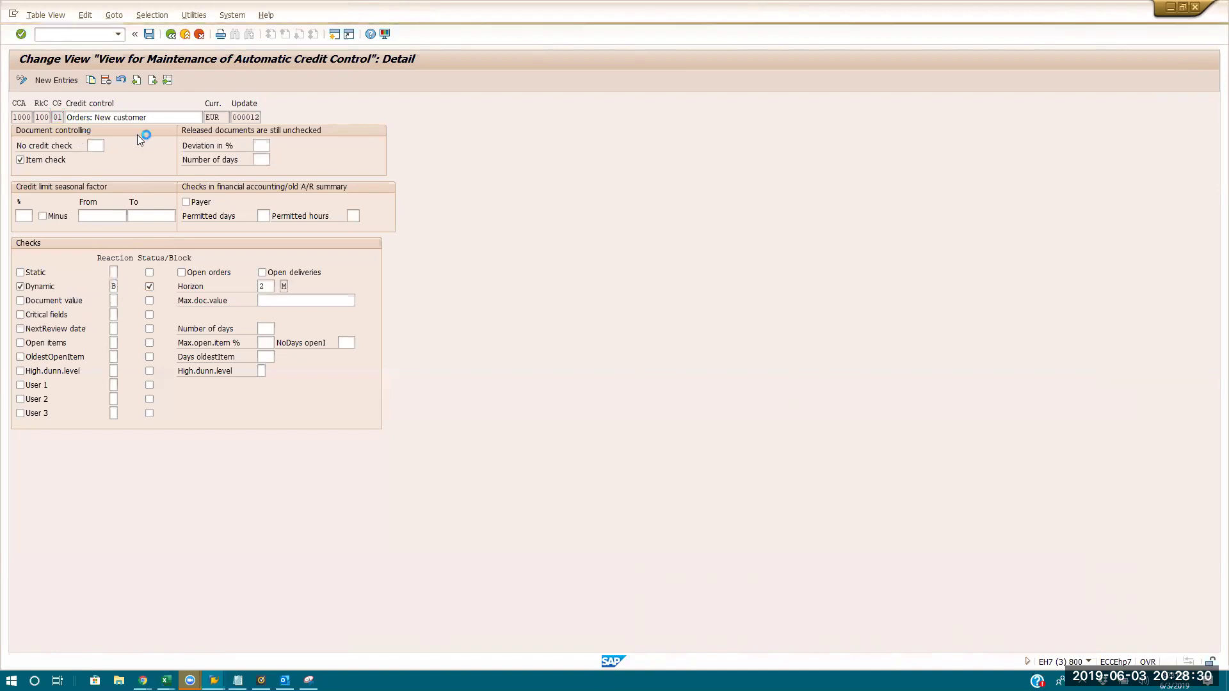
pyautogui.click(117, 179)
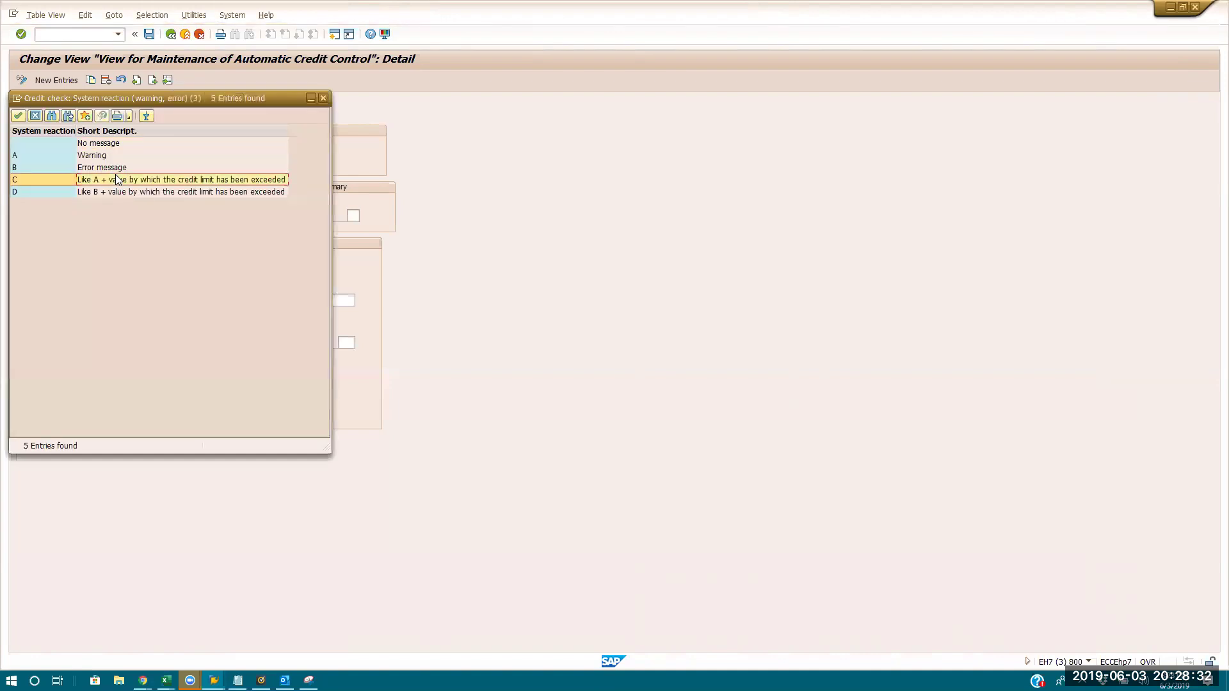
pyautogui.click(113, 168)
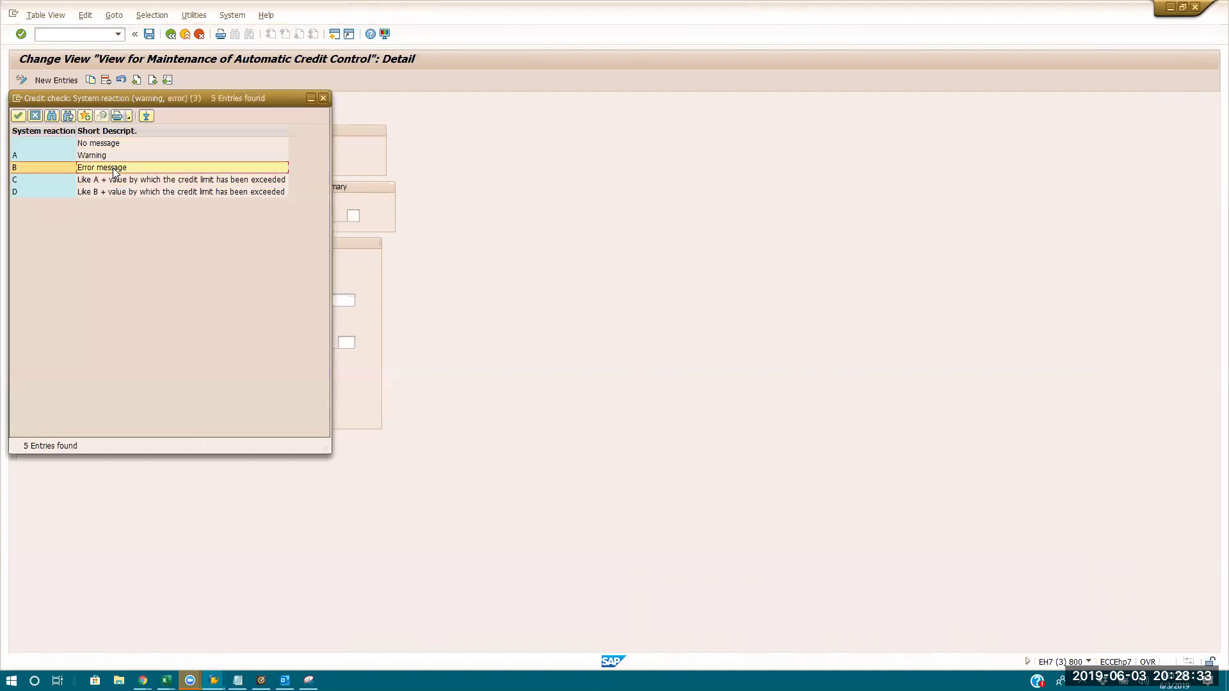
pyautogui.click(322, 98)
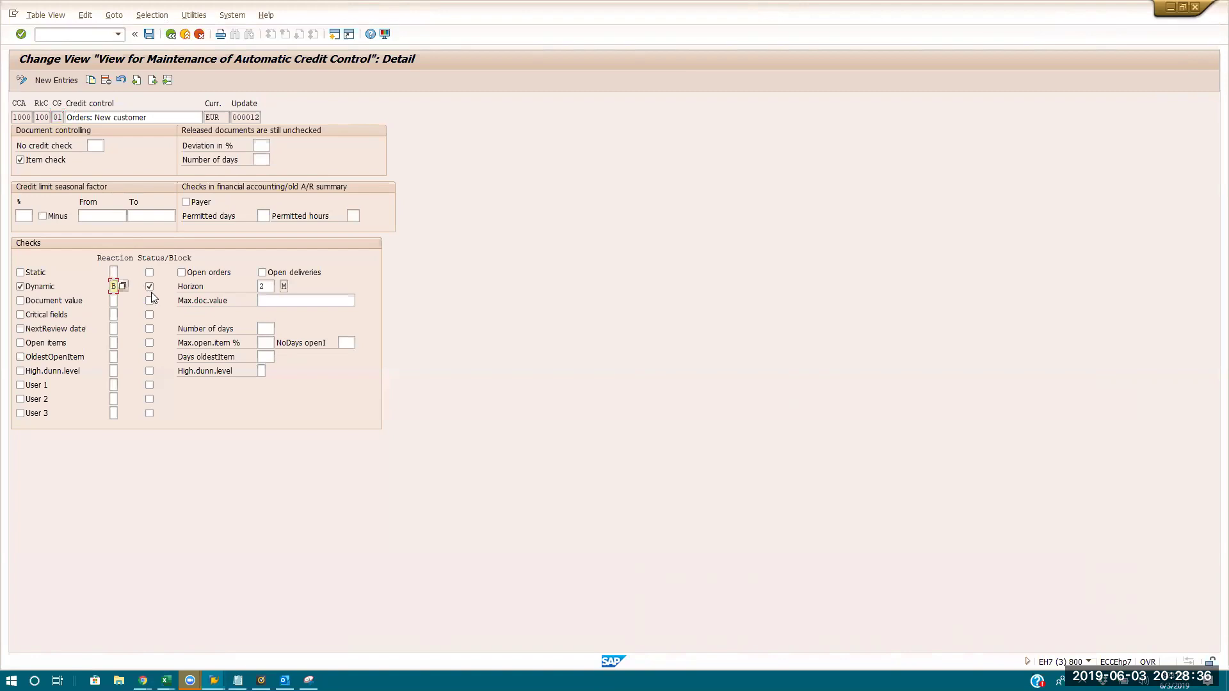
# - Compare the customer's credit overview with the Dynamic check settings, and return to the automatic credit control overview list
pyautogui.hotkey('alt', 'Tab')
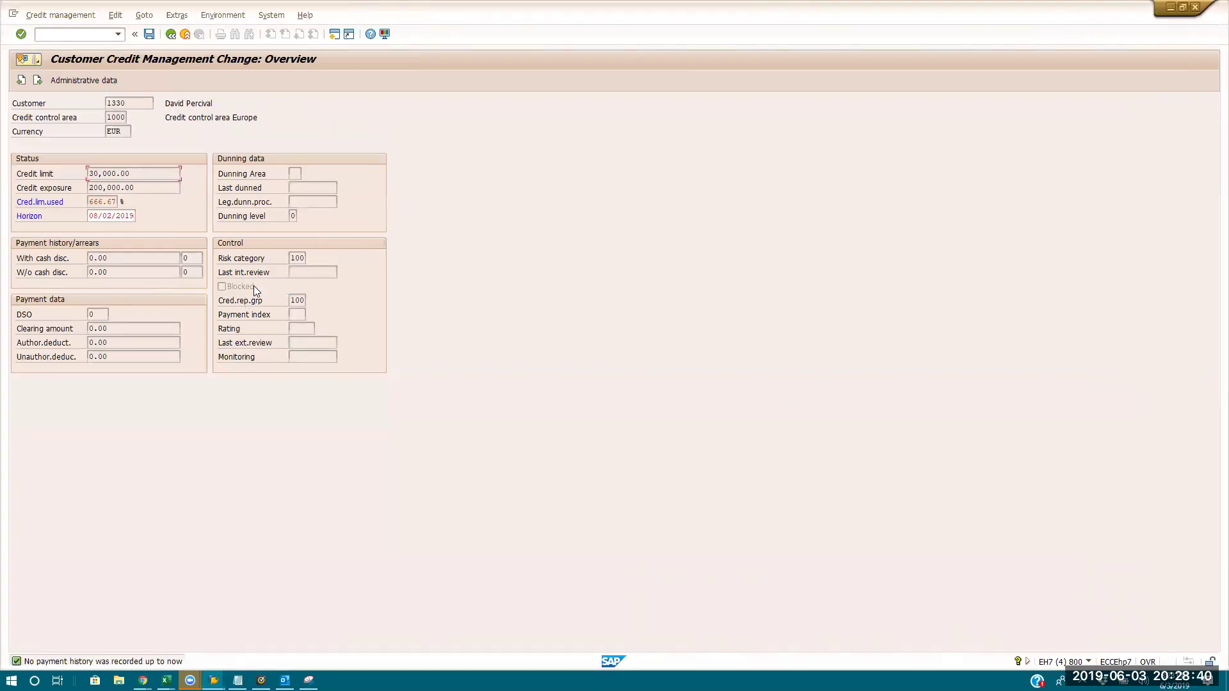
pyautogui.hotkey('alt', 'Tab')
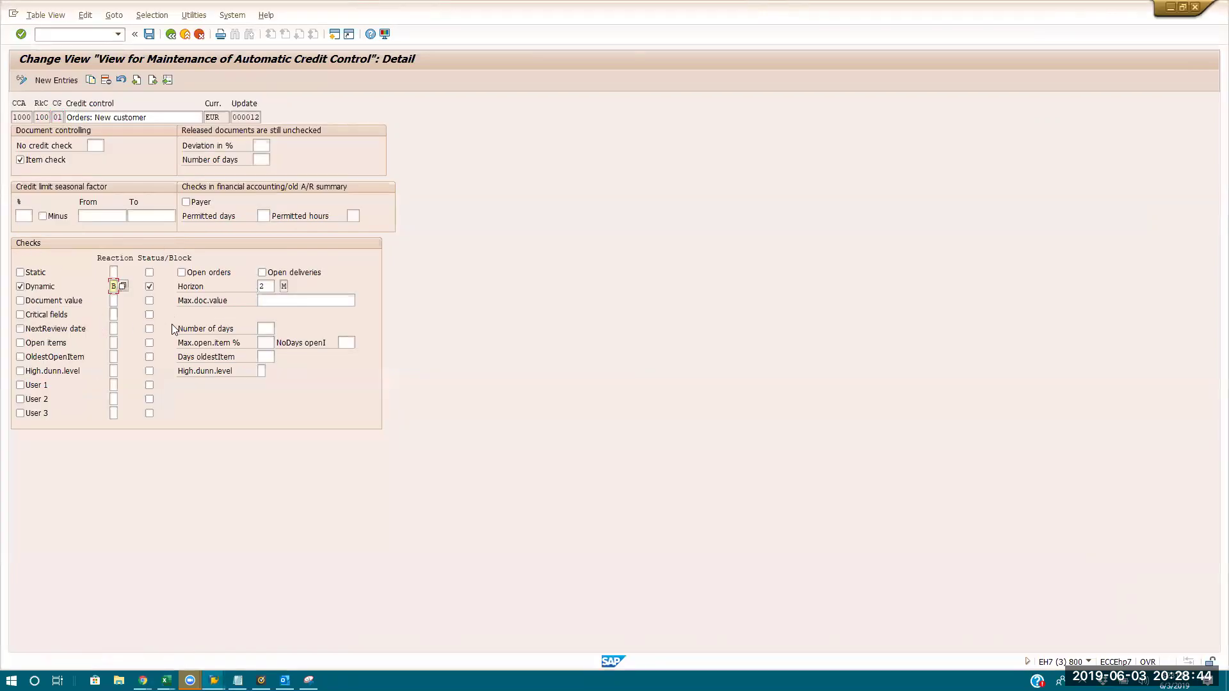
pyautogui.hotkey('alt', 'Tab')
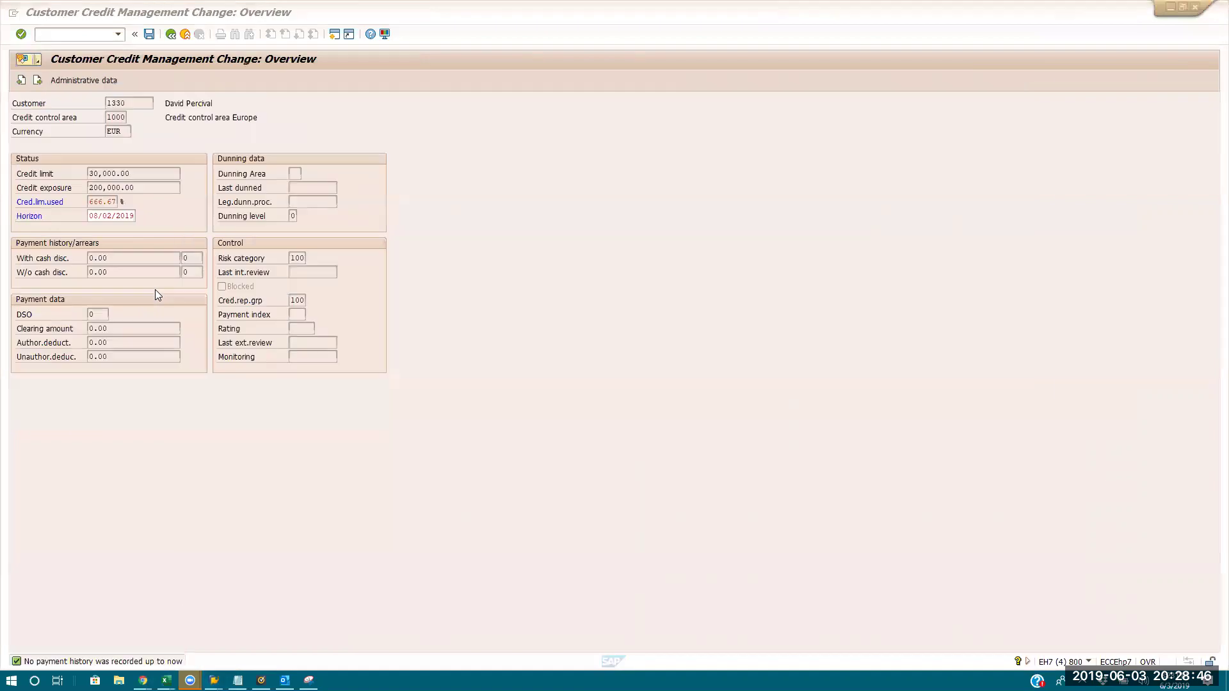
pyautogui.hotkey('alt', 'Tab')
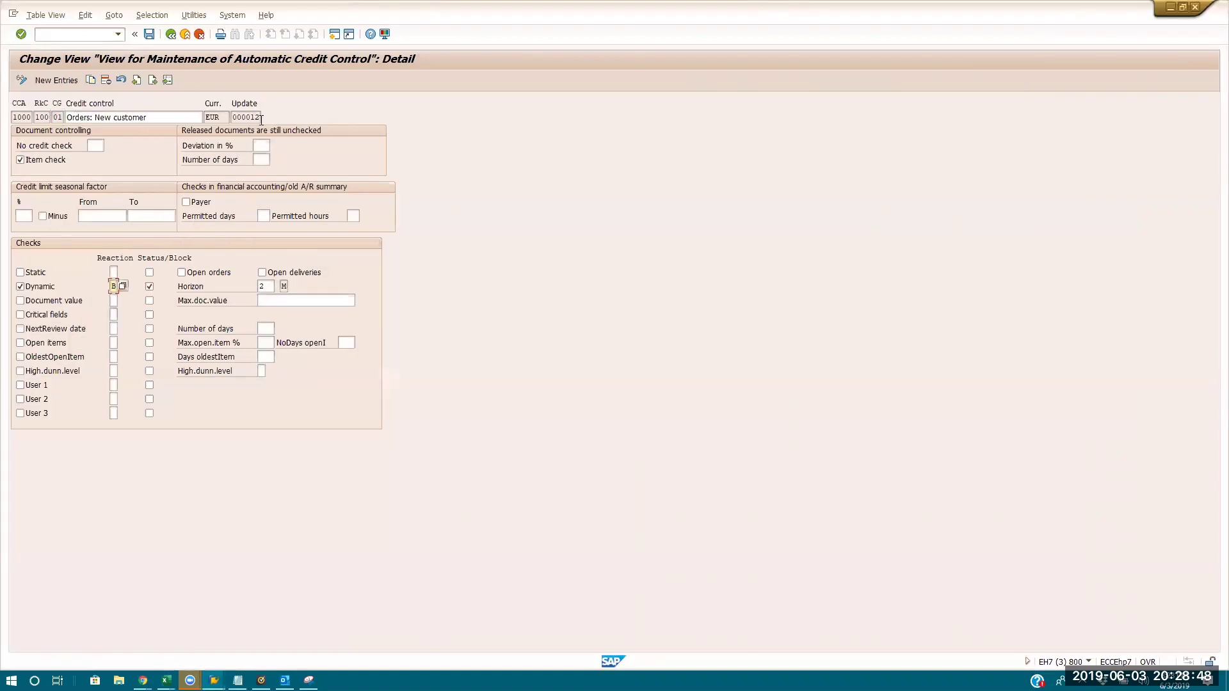
pyautogui.click(170, 34)
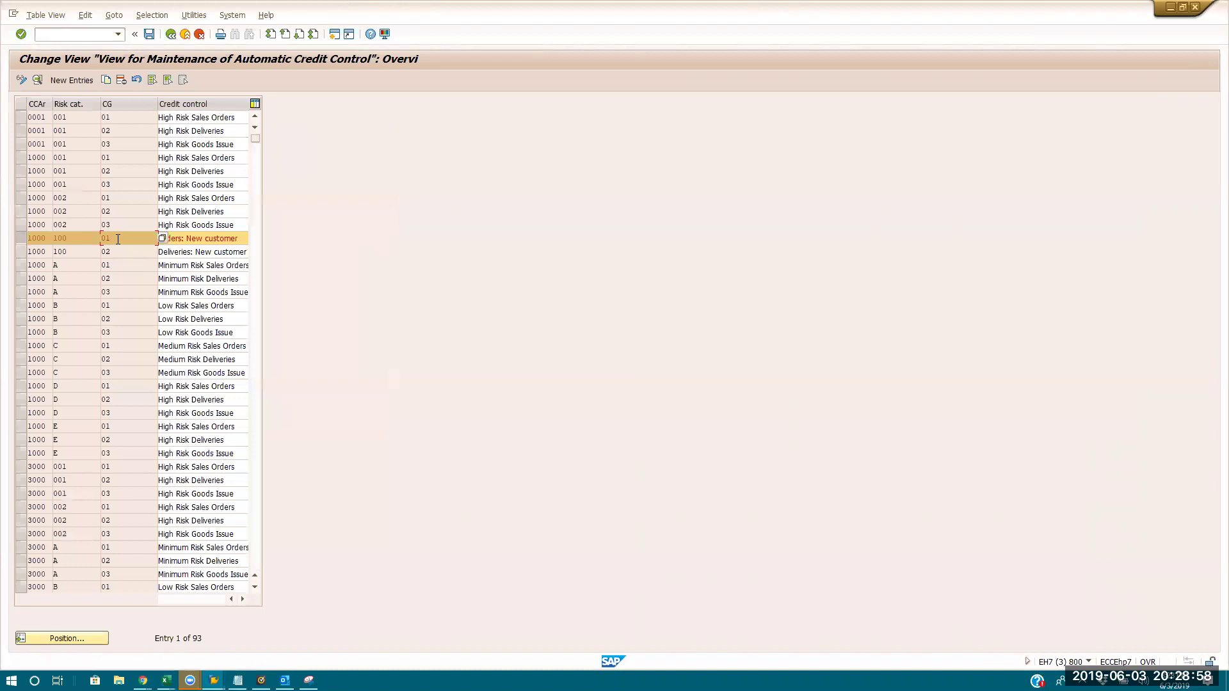
# - Find the customer's row in the KNKK table entries and examine its risk category, blocked indicator and credit representative group
pyautogui.hotkey('alt', 'Tab')
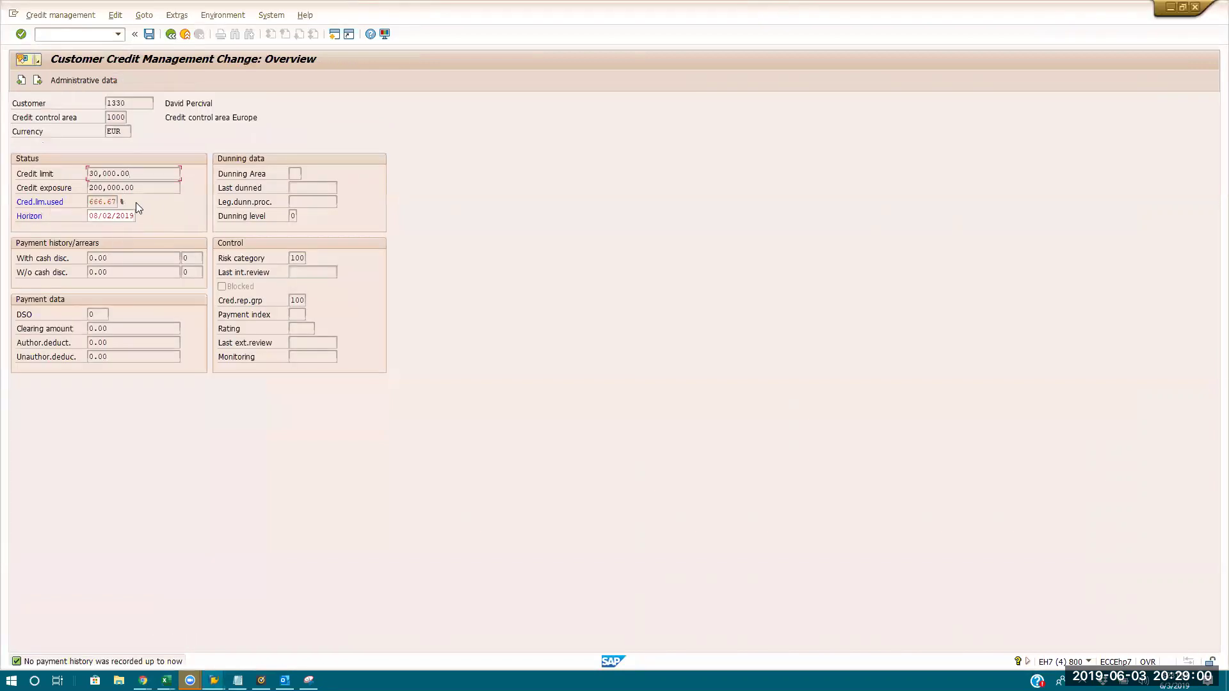
pyautogui.moveTo(135, 104); pyautogui.dragTo(2, 114)
pyautogui.hotkey('alt', 'Tab')
pyautogui.hotkey('alt', 'Tab')
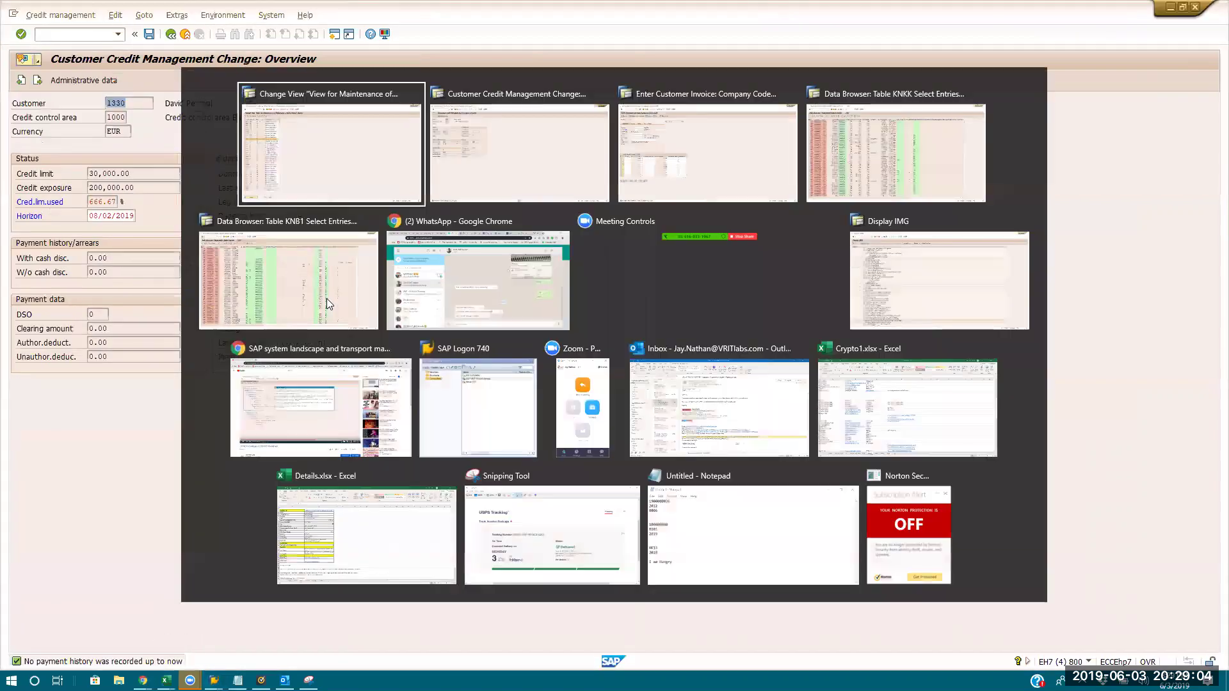
pyautogui.hotkey('alt', 'Tab')
pyautogui.hotkey('alt', 'Tab')
pyautogui.hotkey('alt', 'Tab')
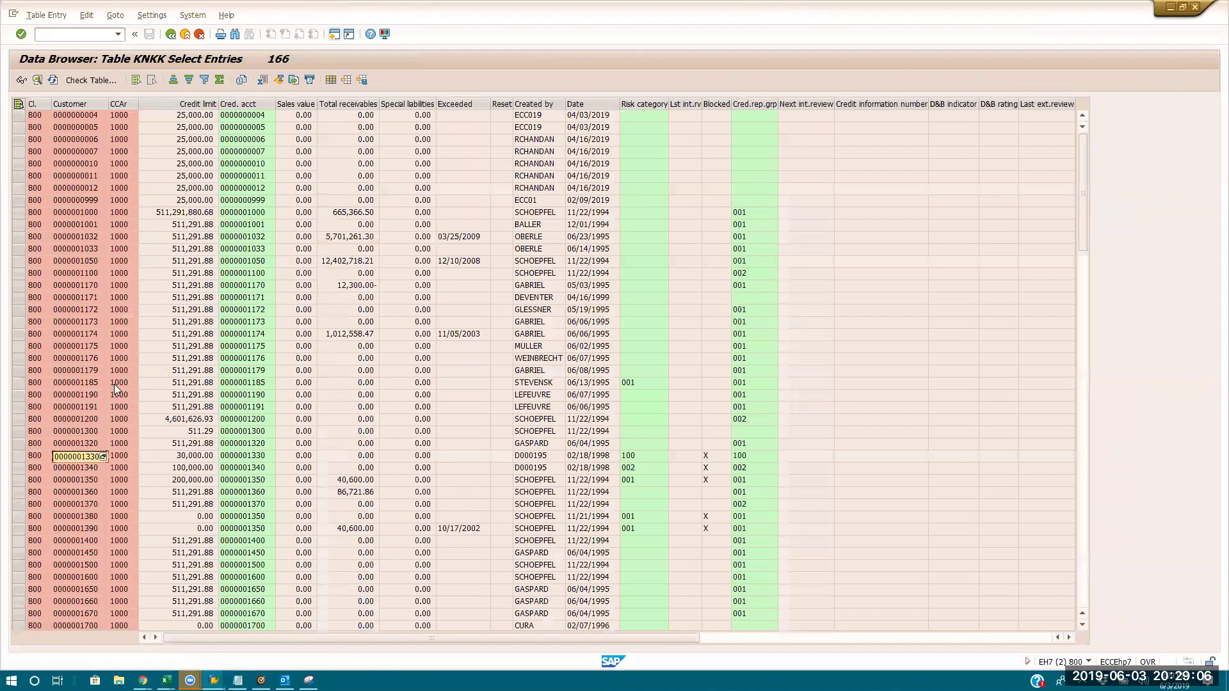
pyautogui.click(653, 457)
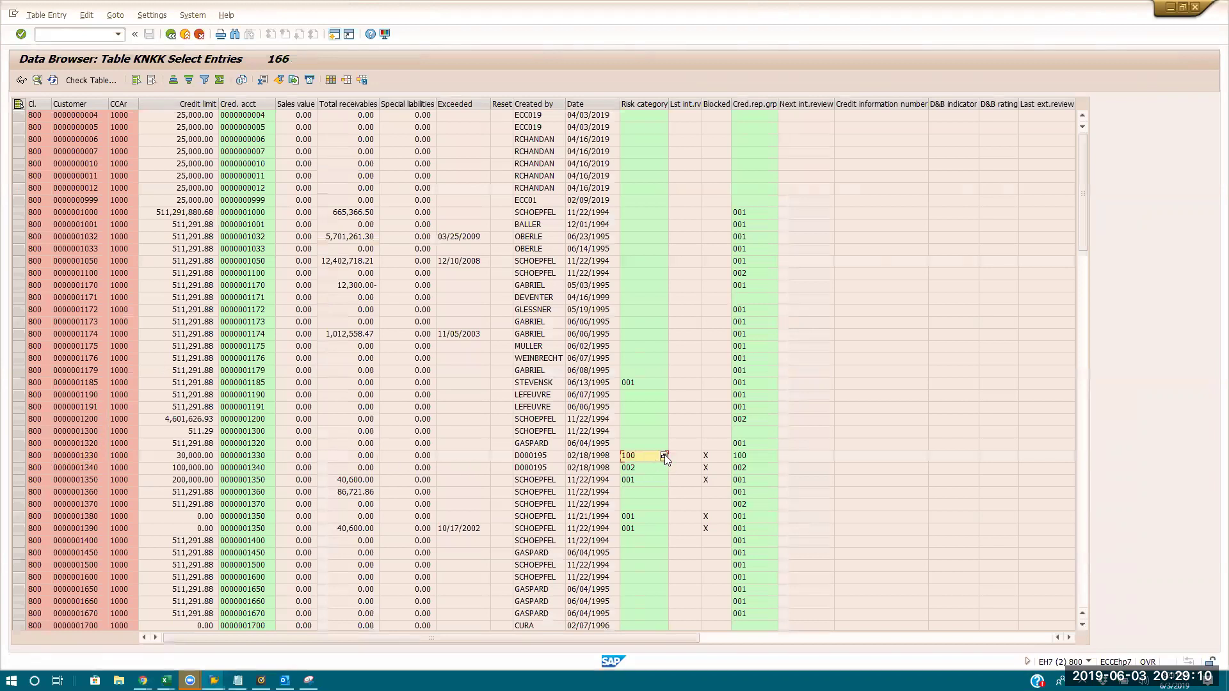
pyautogui.click(718, 456)
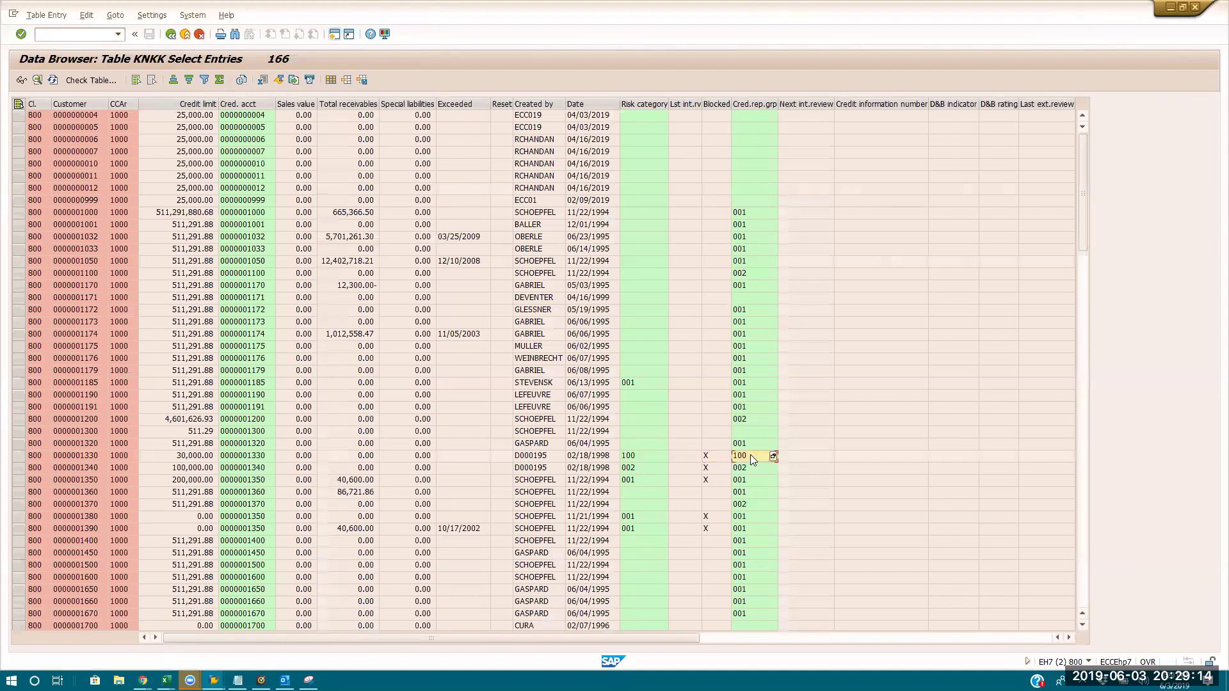
# - Rerun the KNKK table selection restricted to the customer's number in credit control area 1000
pyautogui.click(171, 36)
pyautogui.write('3')
pyautogui.write('1330')
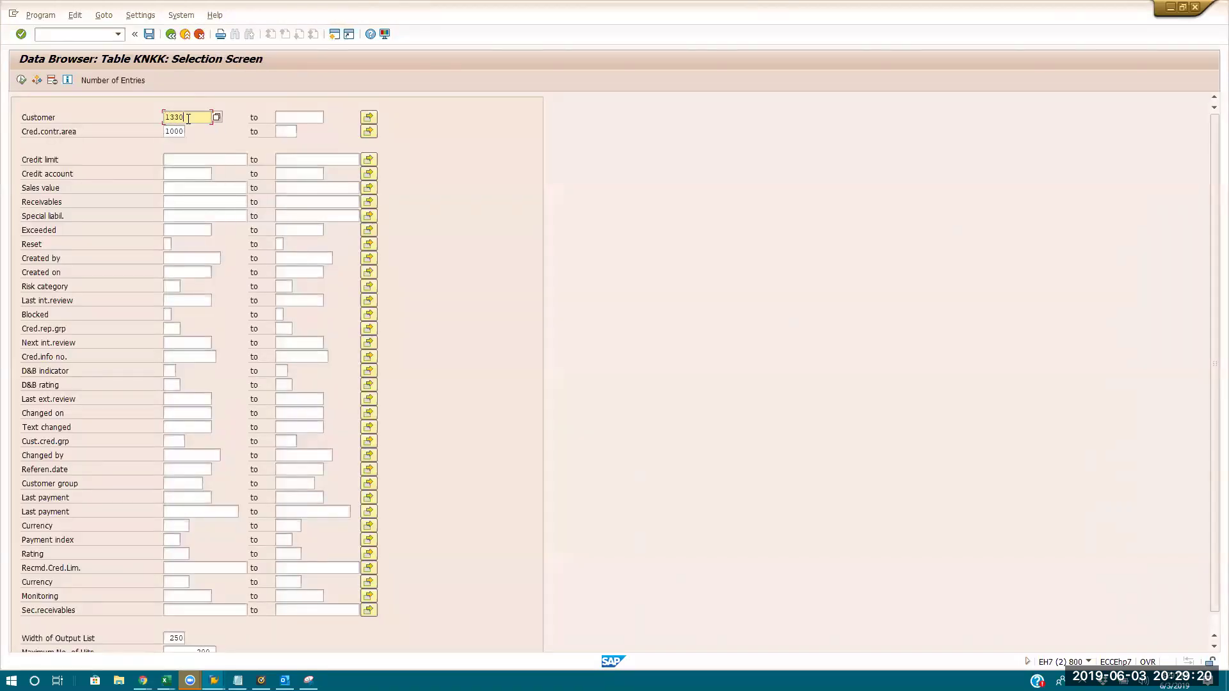
pyautogui.click(21, 80)
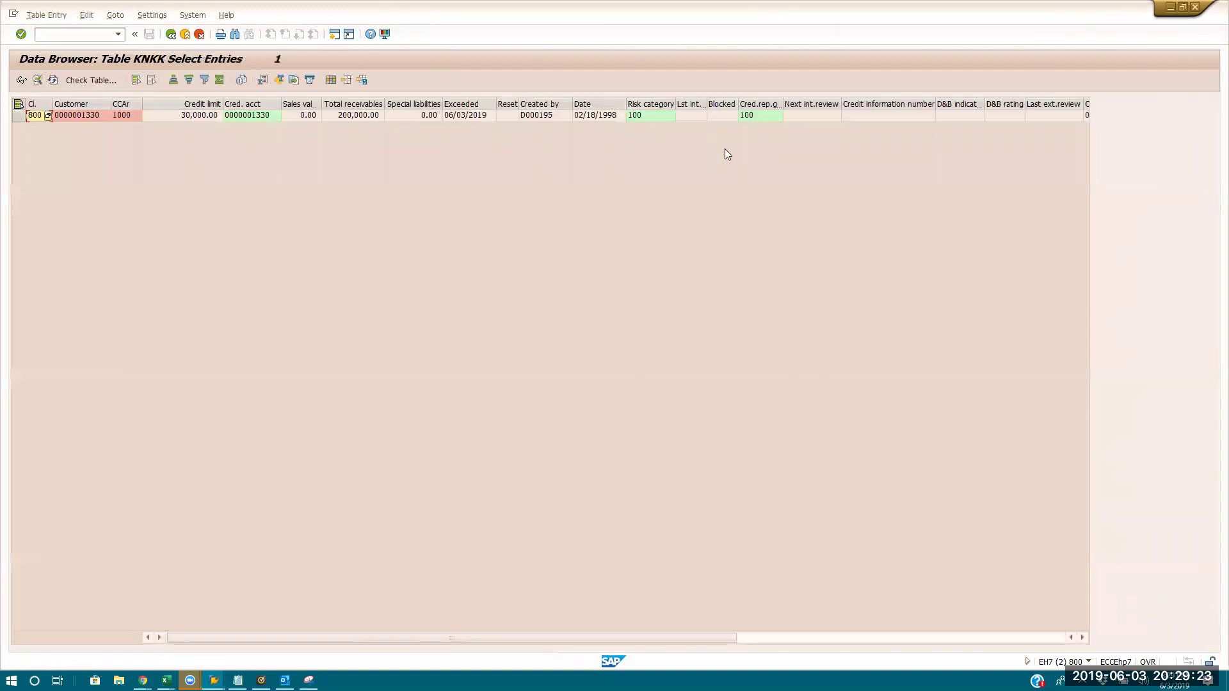
# - Examine the customer's blocked indicator, total receivables, credit limit and exceeded date in the KNKK entry
pyautogui.click(725, 121)
pyautogui.click(359, 120)
pyautogui.click(192, 120)
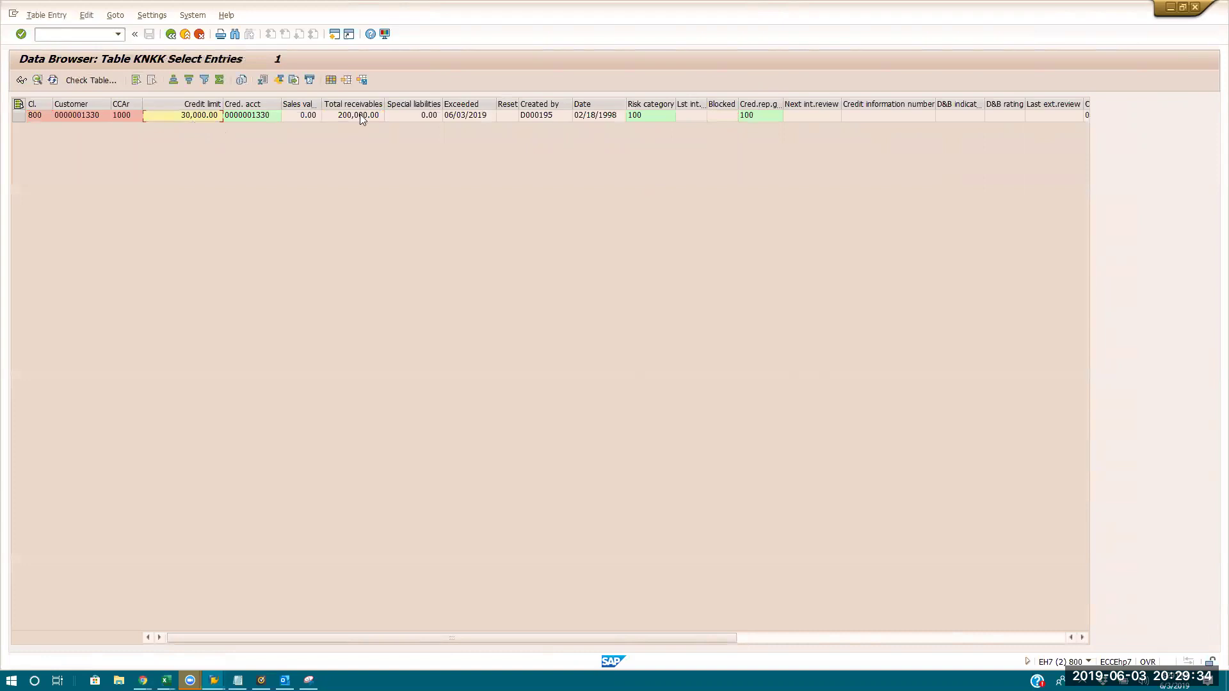
pyautogui.click(460, 118)
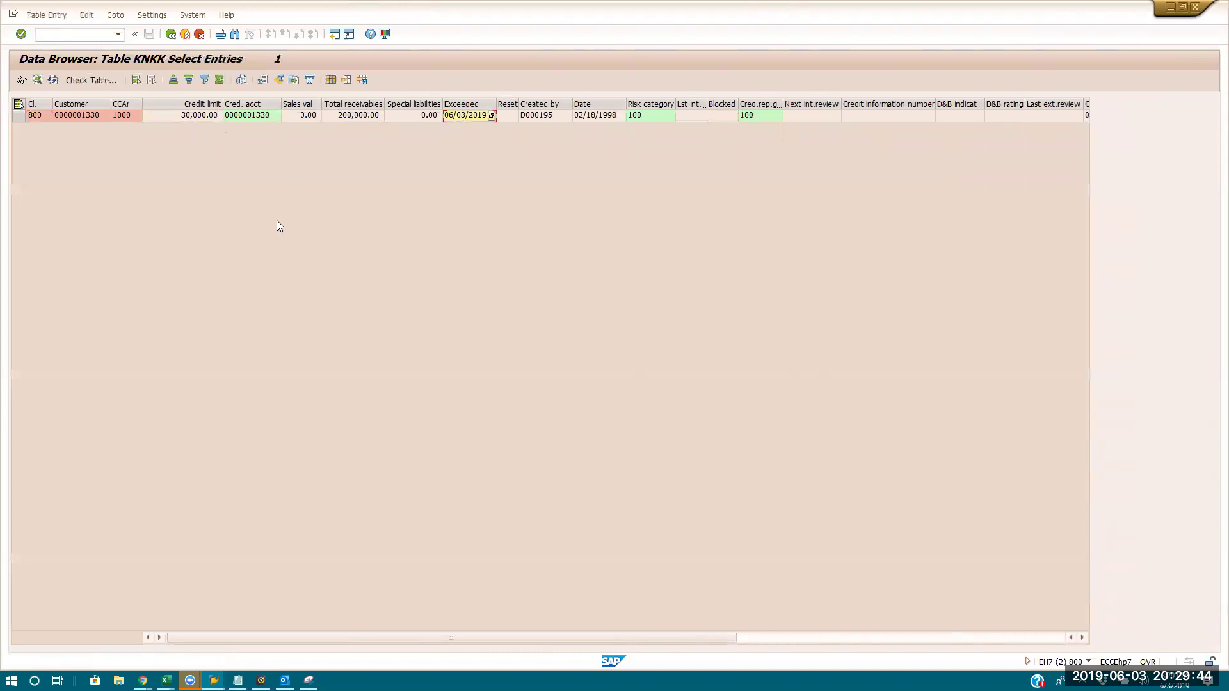
# - Look over the automatic credit control list, and compare the customer's total receivables in the KNKK entry with the credit exposure in the credit management overview
pyautogui.hotkey('alt', 'Tab')
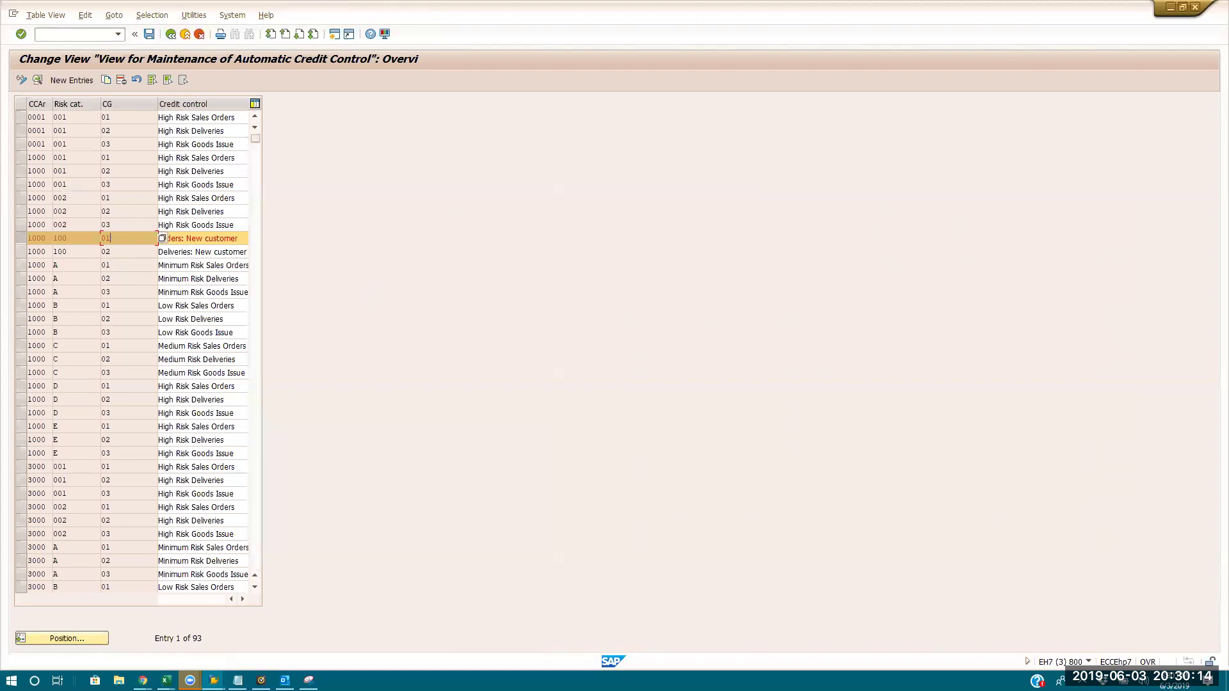
pyautogui.click(189, 208)
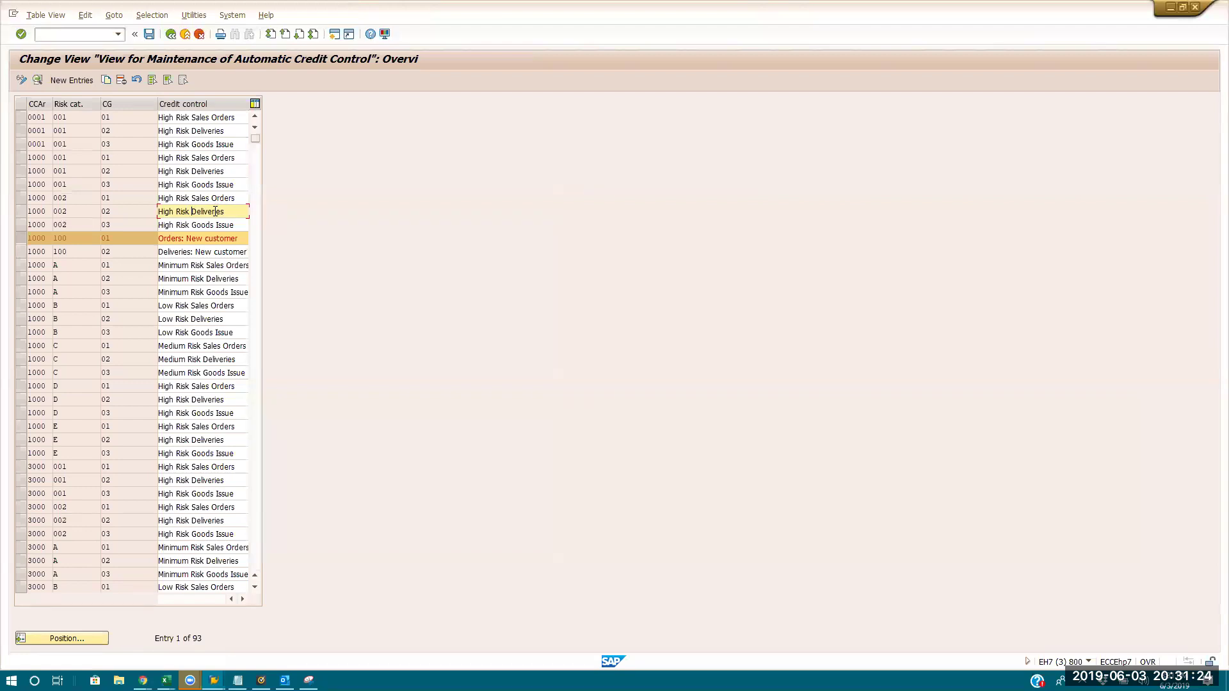
pyautogui.hotkey('alt', 'Tab')
pyautogui.hotkey('alt', 'Tab')
pyautogui.hotkey('alt', 'Tab')
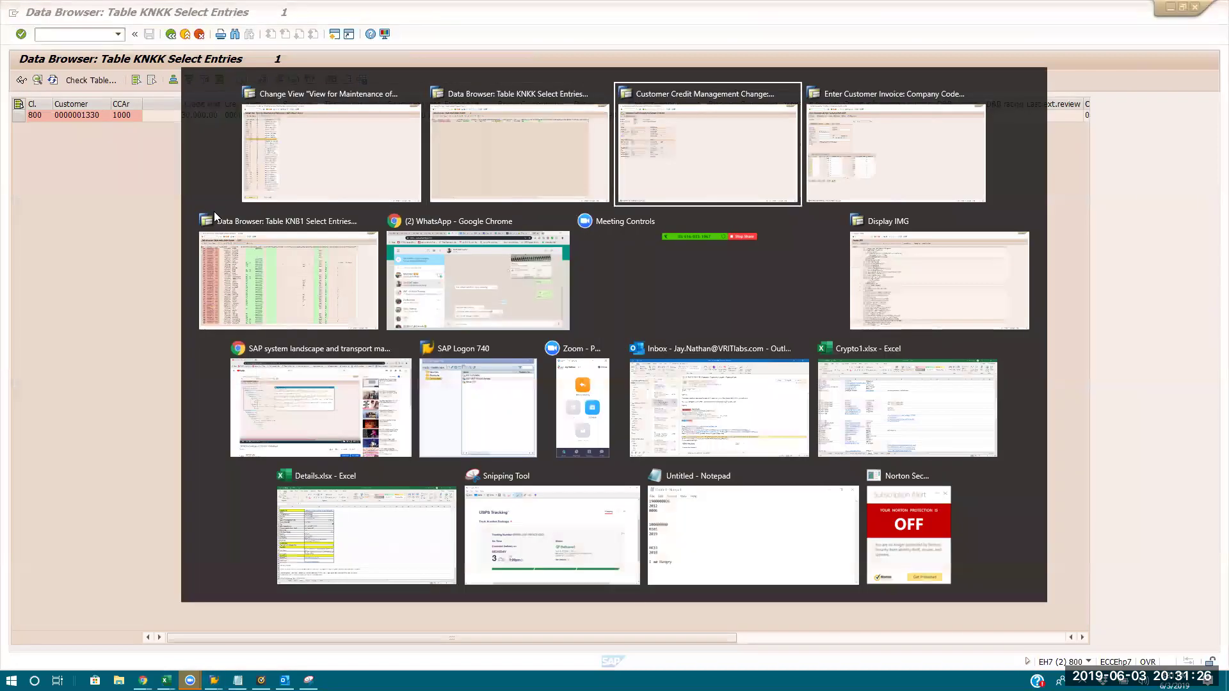
pyautogui.hotkey('alt', 'Tab')
pyautogui.hotkey('alt', 'Tab')
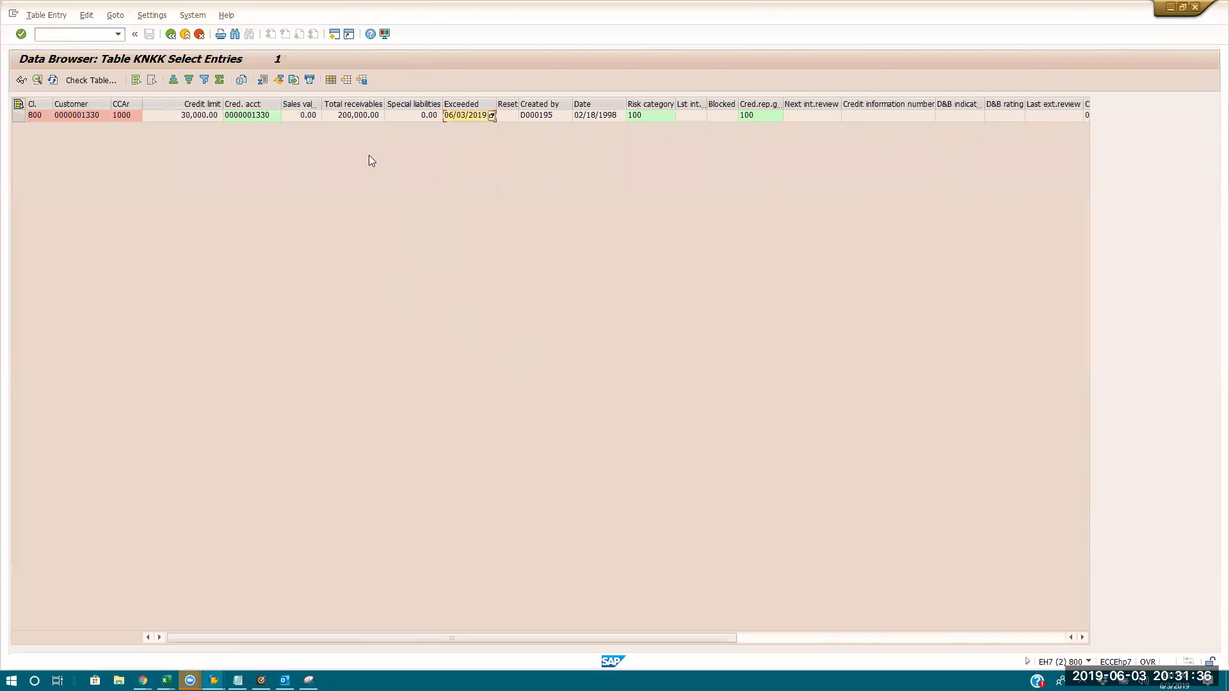
pyautogui.click(356, 116)
pyautogui.doubleClick(357, 120)
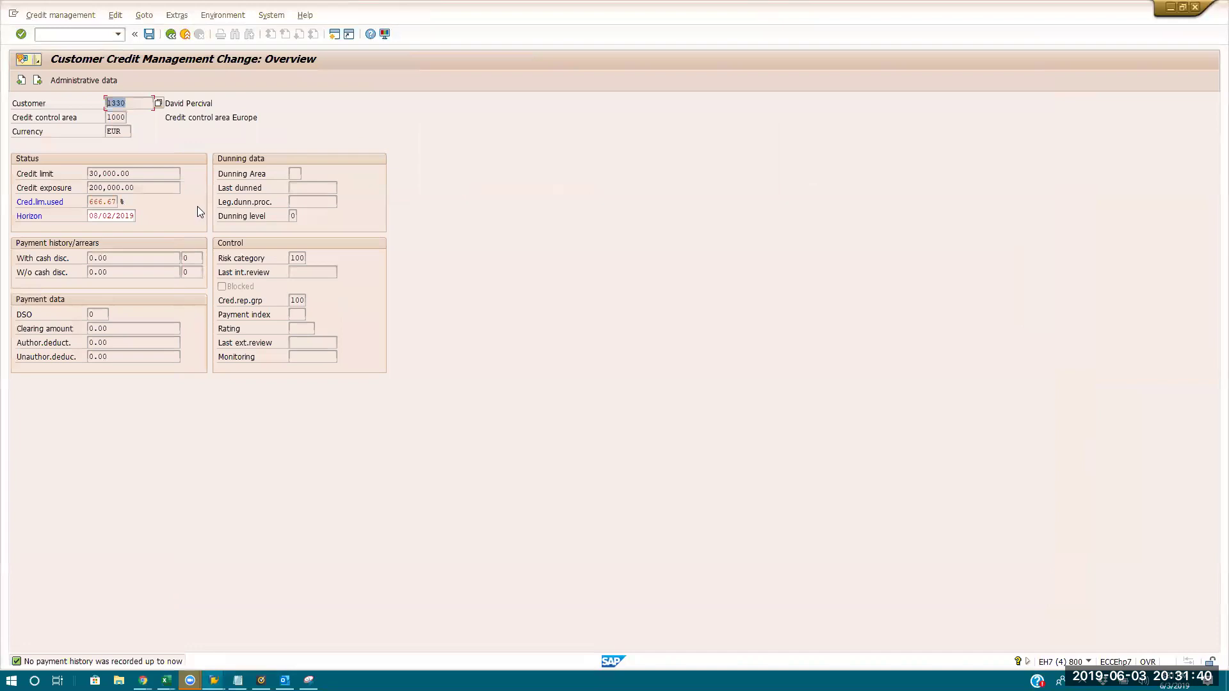
pyautogui.click(133, 190)
pyautogui.hotkey('alt', 'Tab')
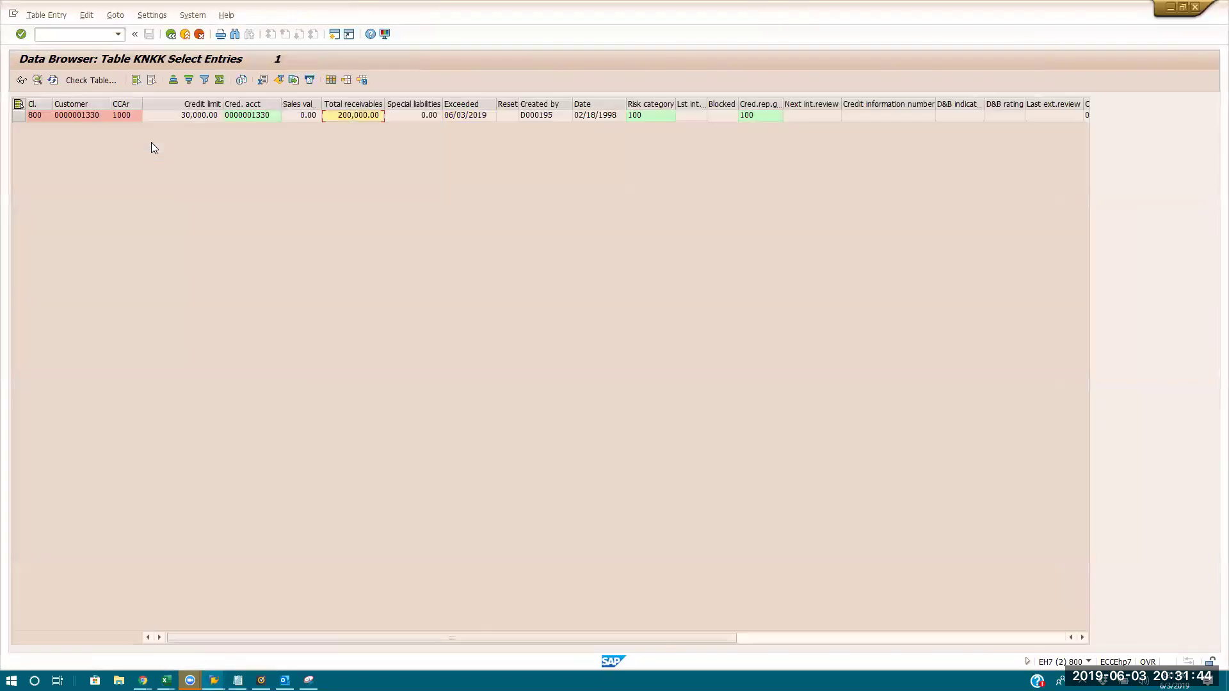
# - Examine the automatic credit control details for area 1000, risk category 100, credit group 01, and return to the overview list
pyautogui.hotkey('alt', 'Tab')
pyautogui.hotkey('alt', 'Tab')
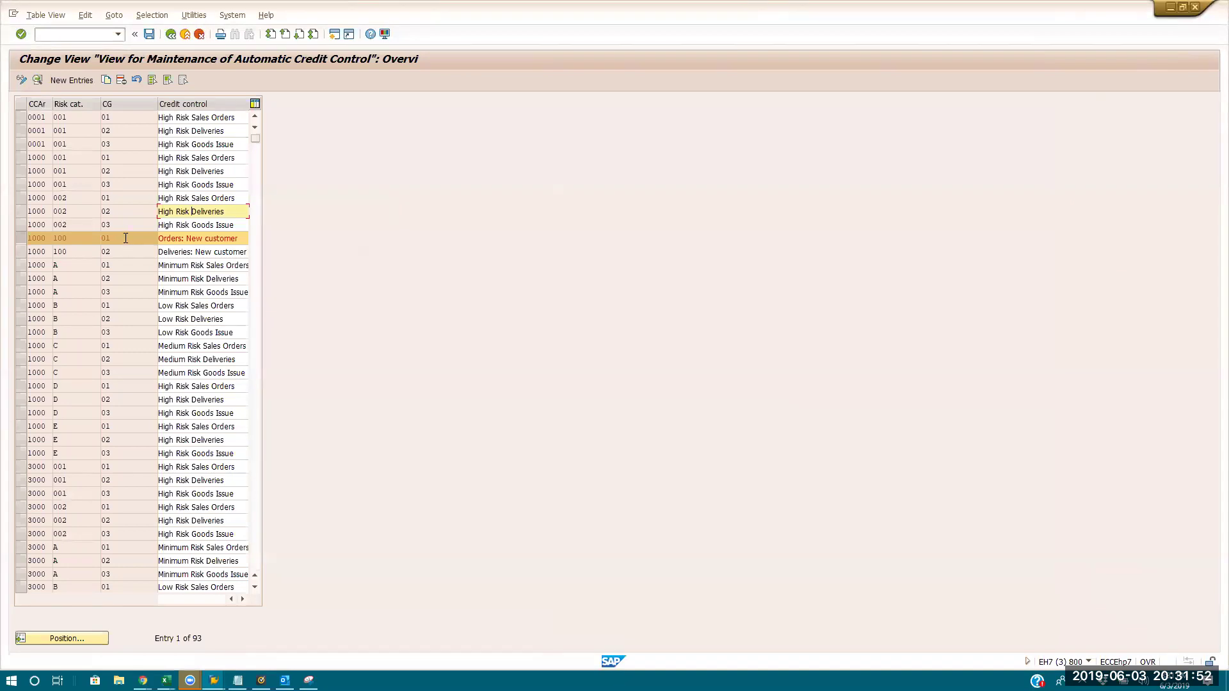
pyautogui.click(20, 237)
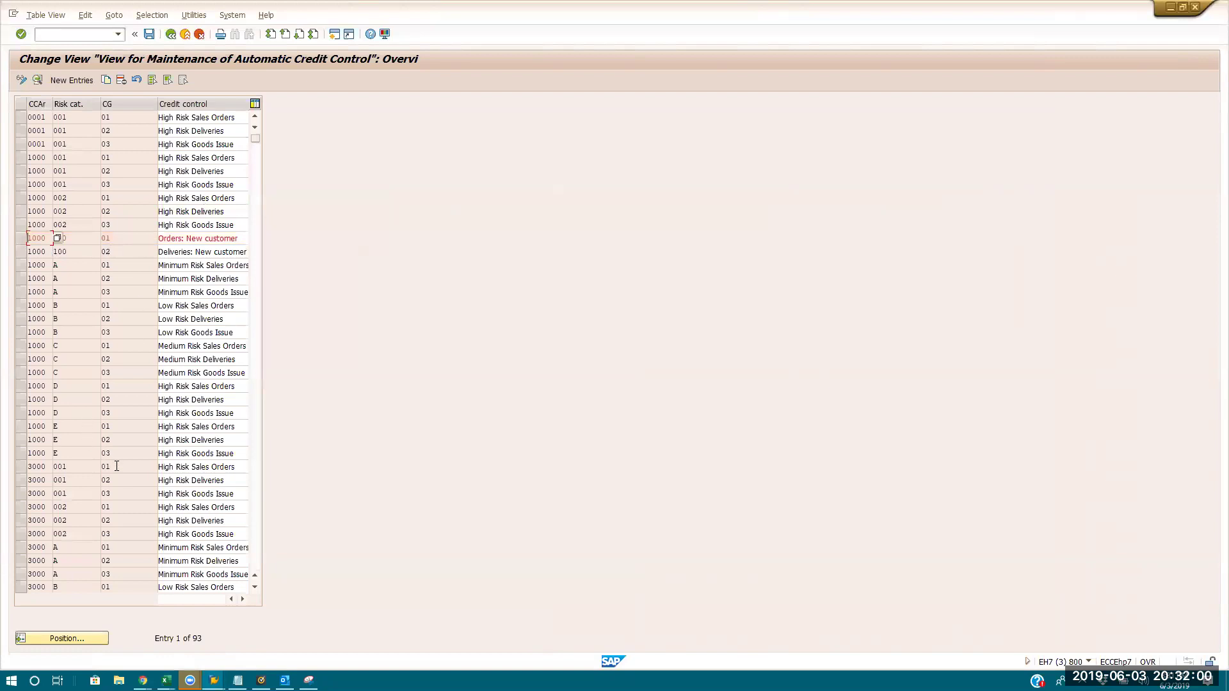
pyautogui.doubleClick(122, 238)
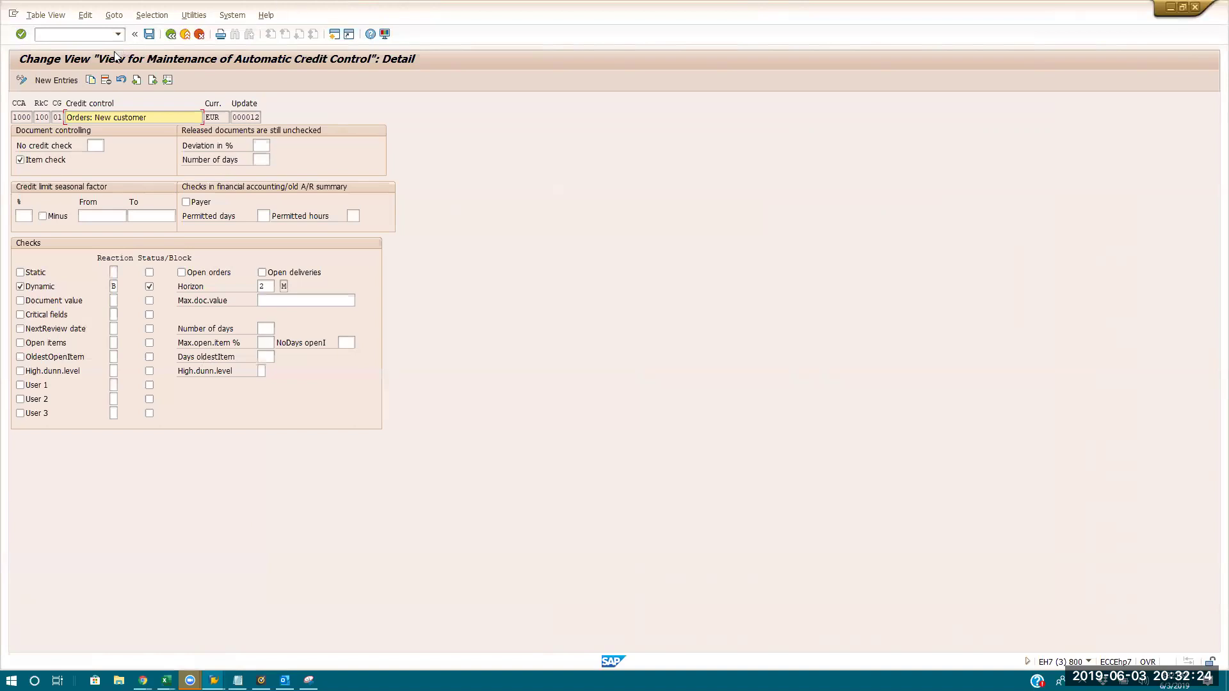
pyautogui.click(171, 34)
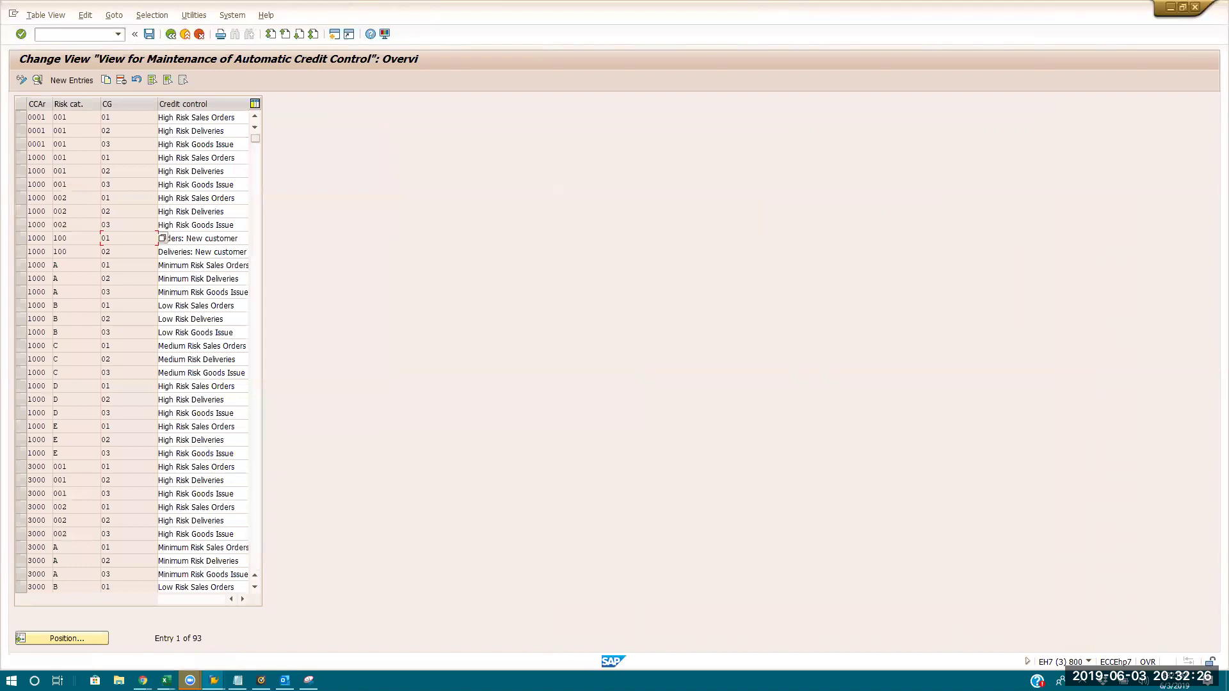